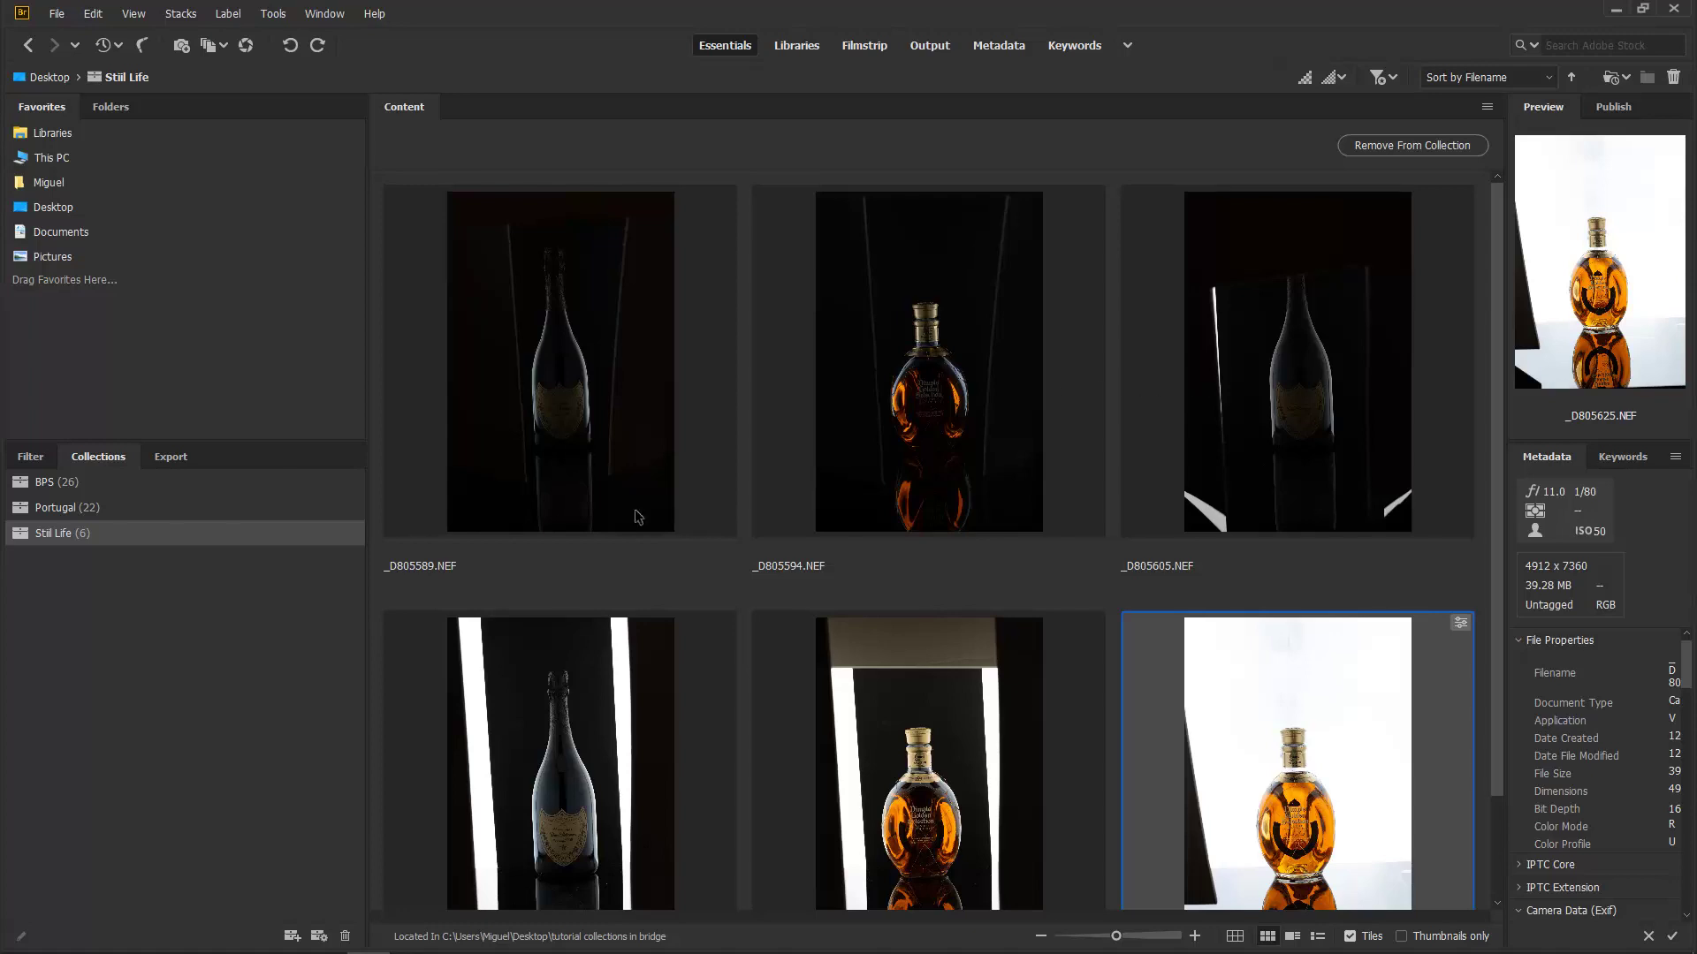
# Open the selected _D805625.NEF in Camera Raw, set Temperature to 4750 and check that its lens profile corrections are enabled
pyautogui.scroll(-1, 732, 477)
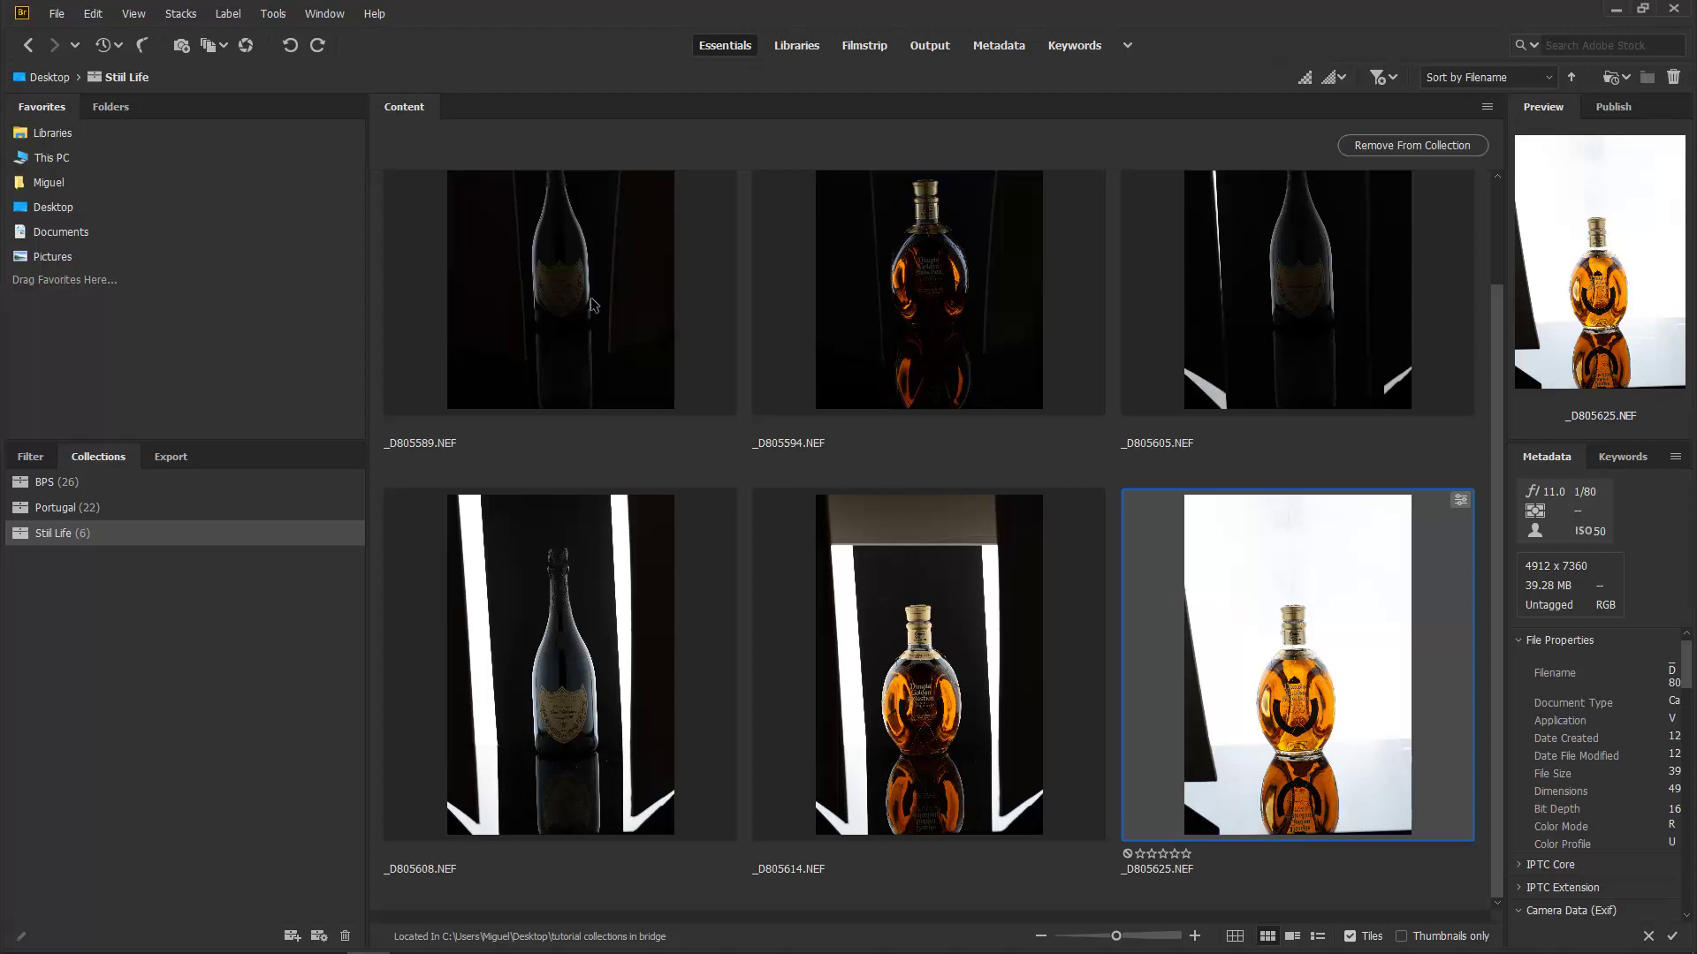
pyautogui.click(247, 45)
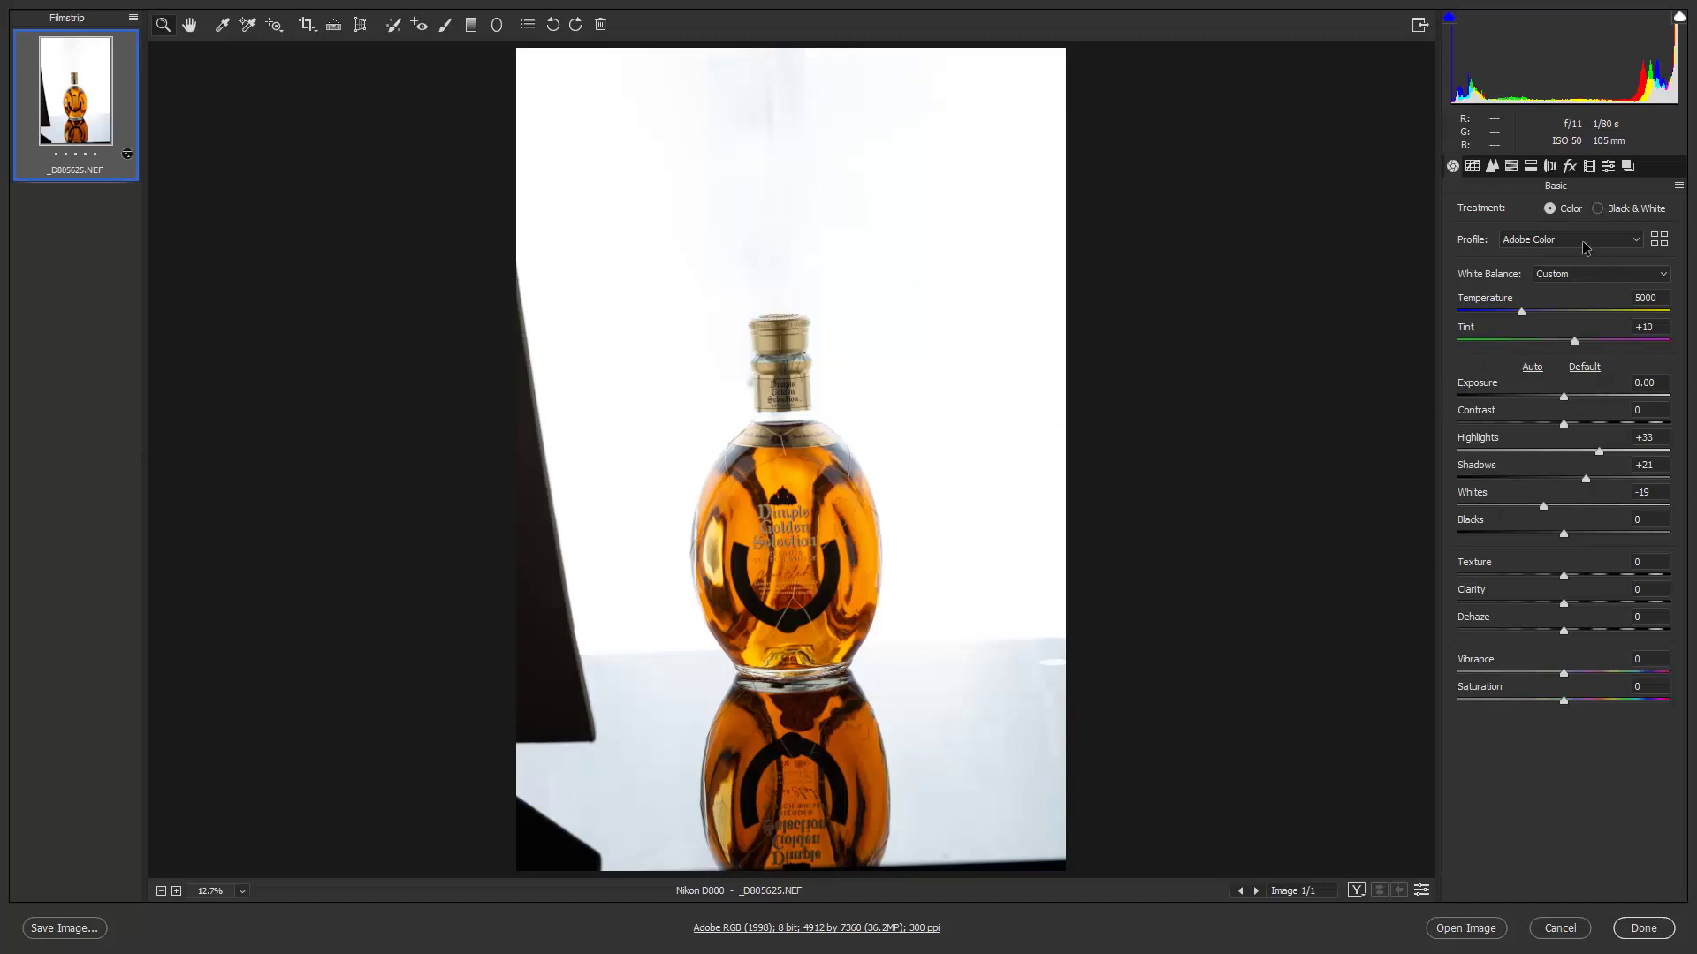
pyautogui.moveTo(1521, 314); pyautogui.dragTo(1516, 313)
pyautogui.click(1550, 166)
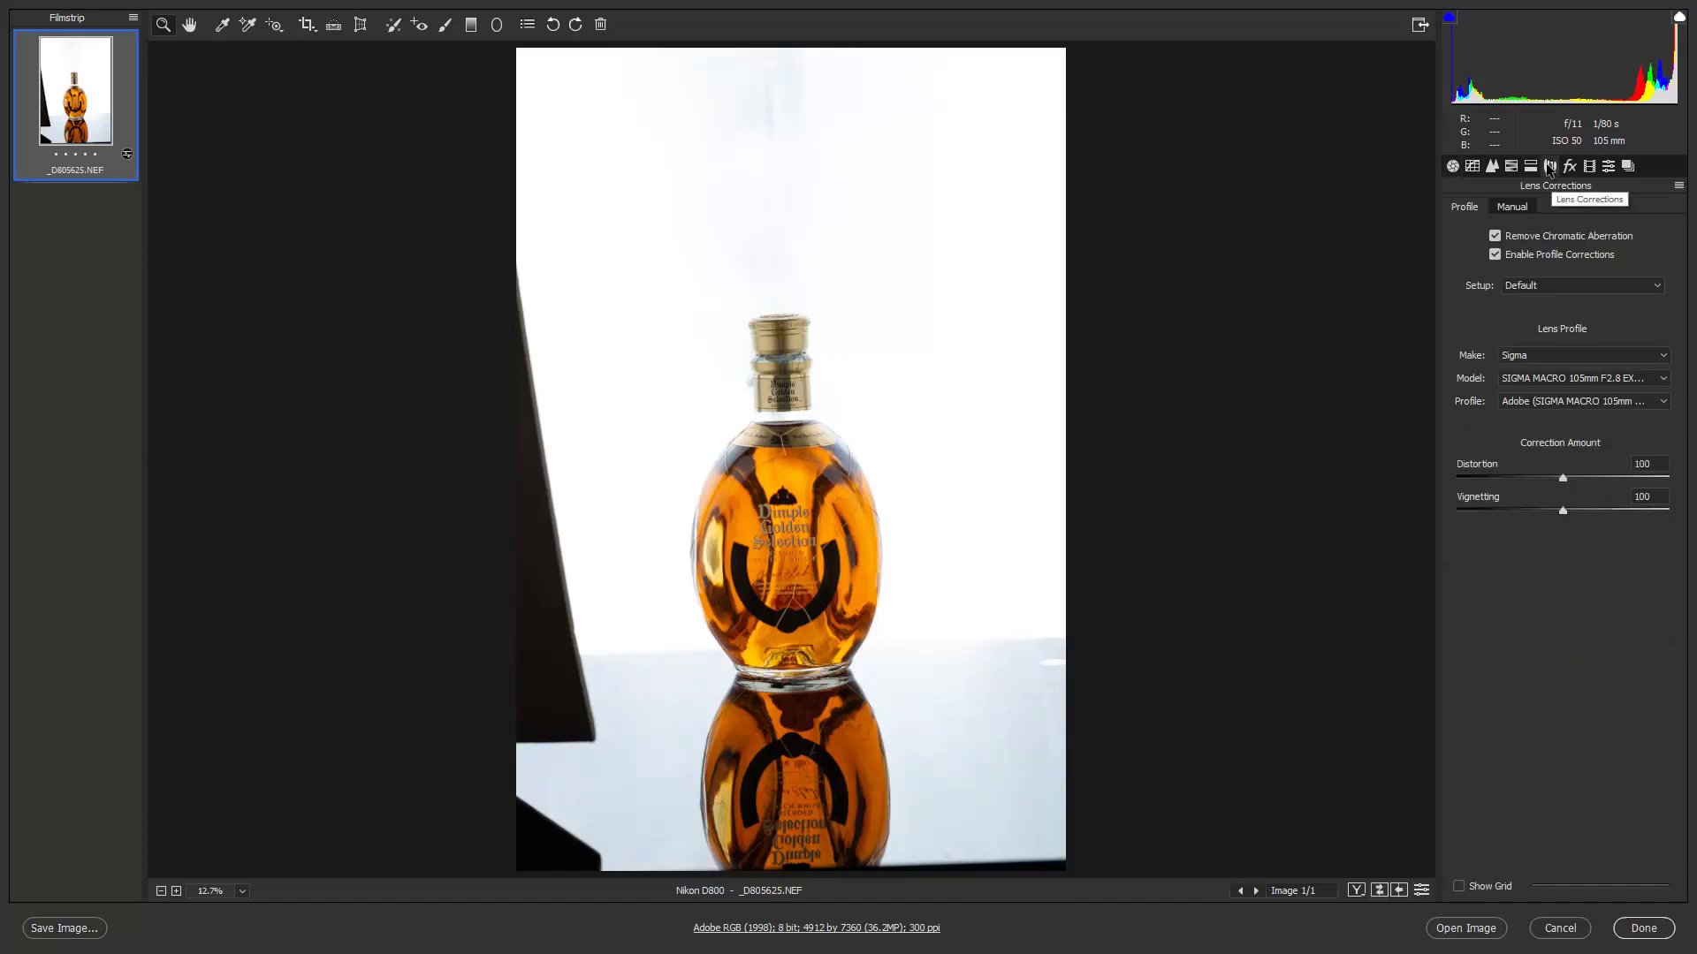
pyautogui.click(1453, 168)
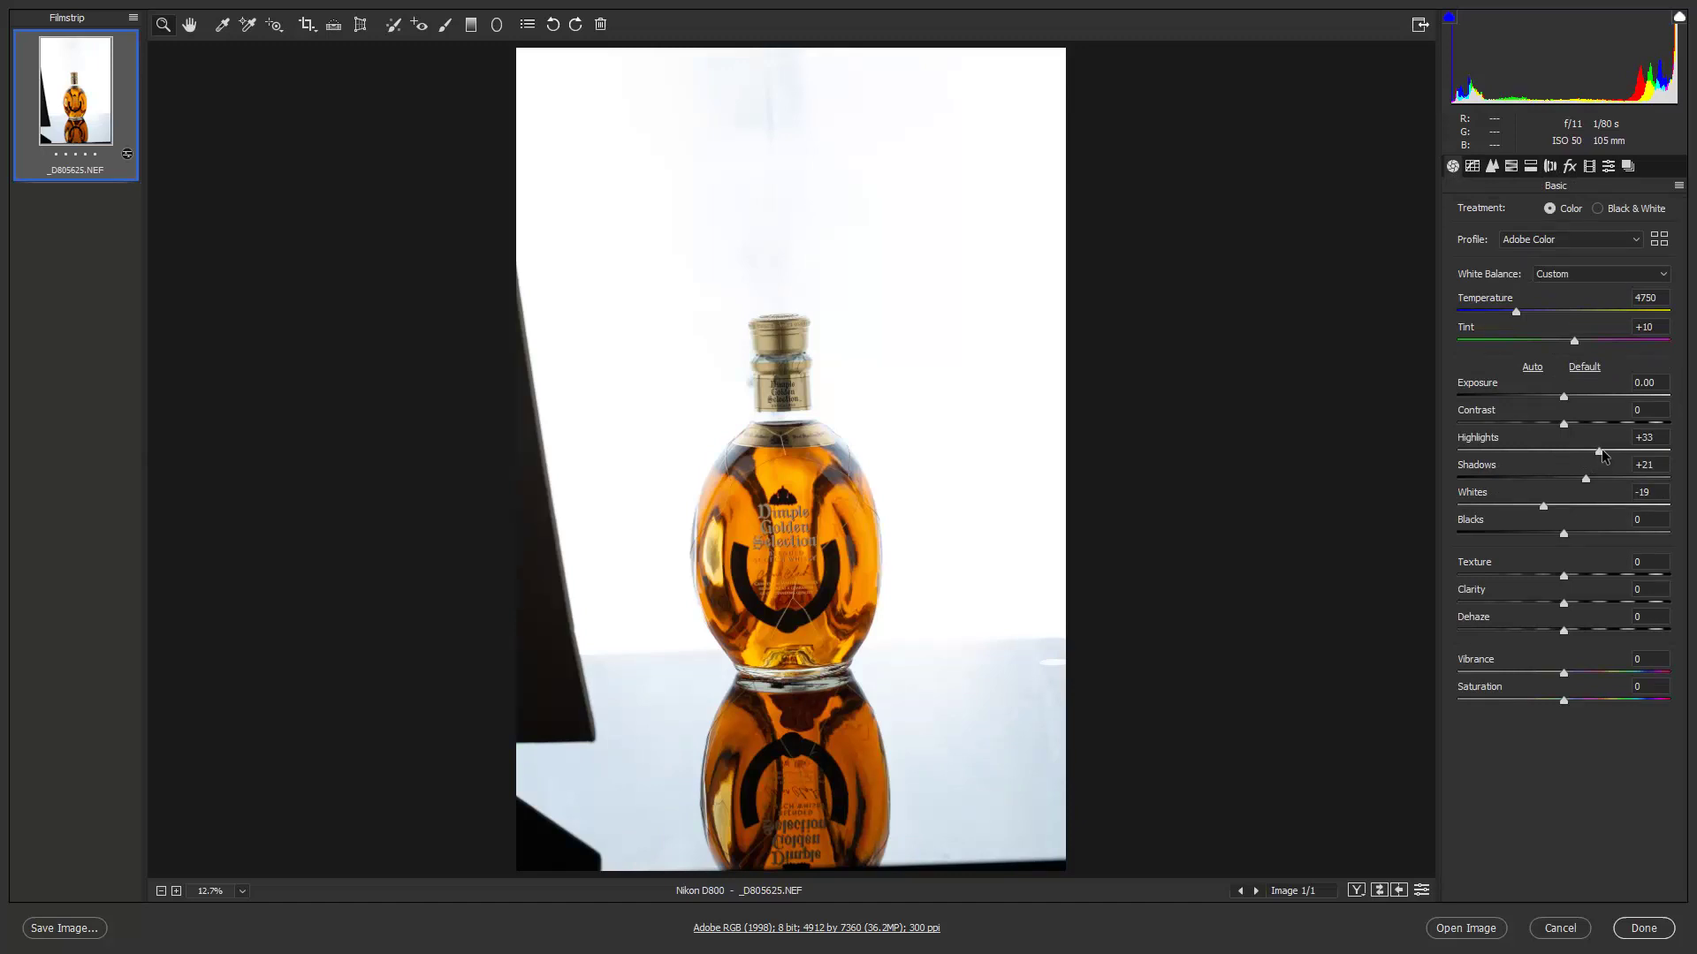
# Set Highlights to +15, Shadows to +13 and Clarity to +13, and open the image in Photoshop
pyautogui.moveTo(1602, 453); pyautogui.dragTo(1579, 481)
pyautogui.click(1586, 479)
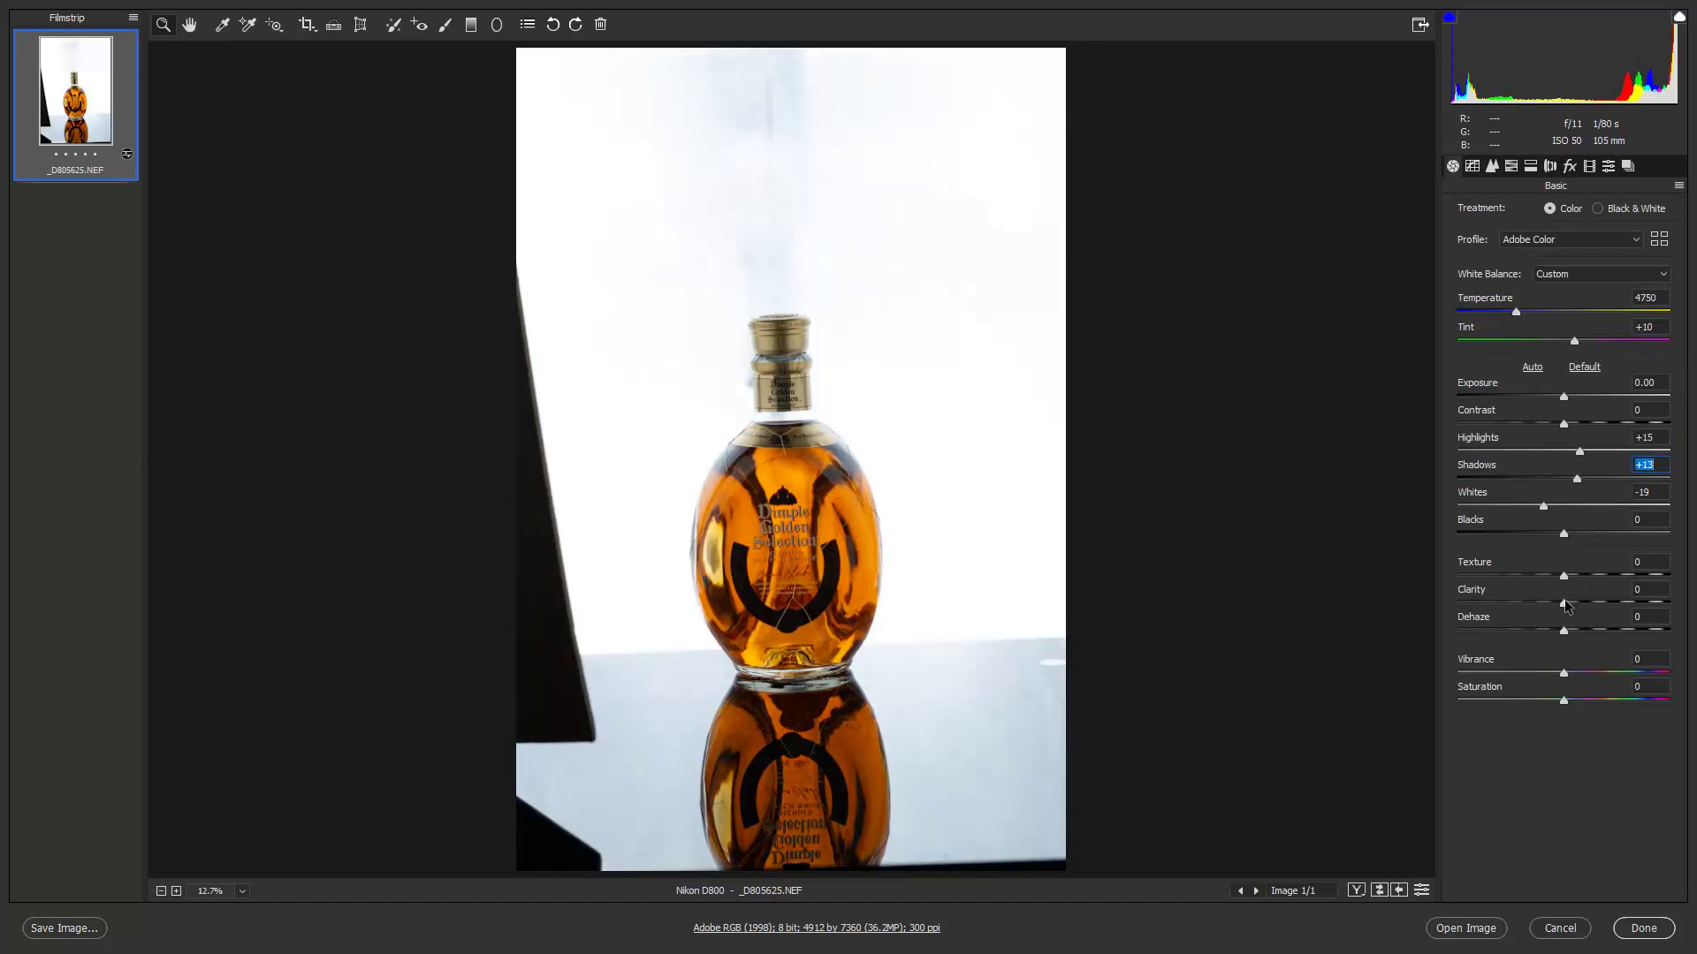
pyautogui.moveTo(1564, 604); pyautogui.dragTo(1578, 605)
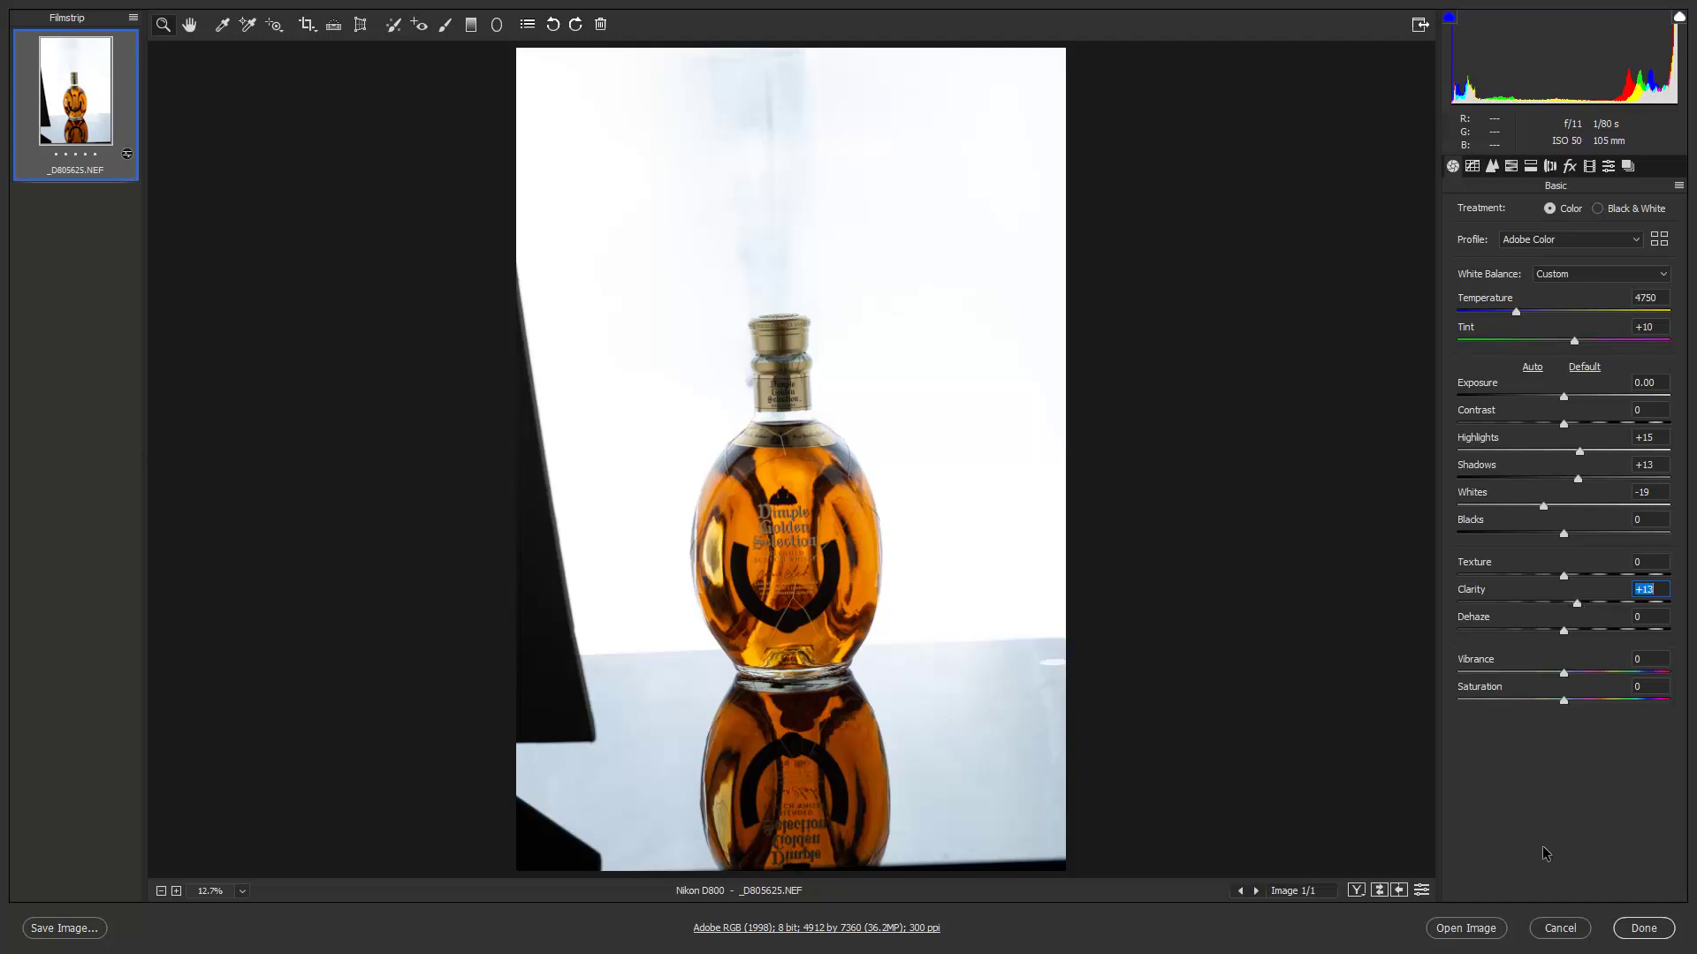
pyautogui.click(1473, 927)
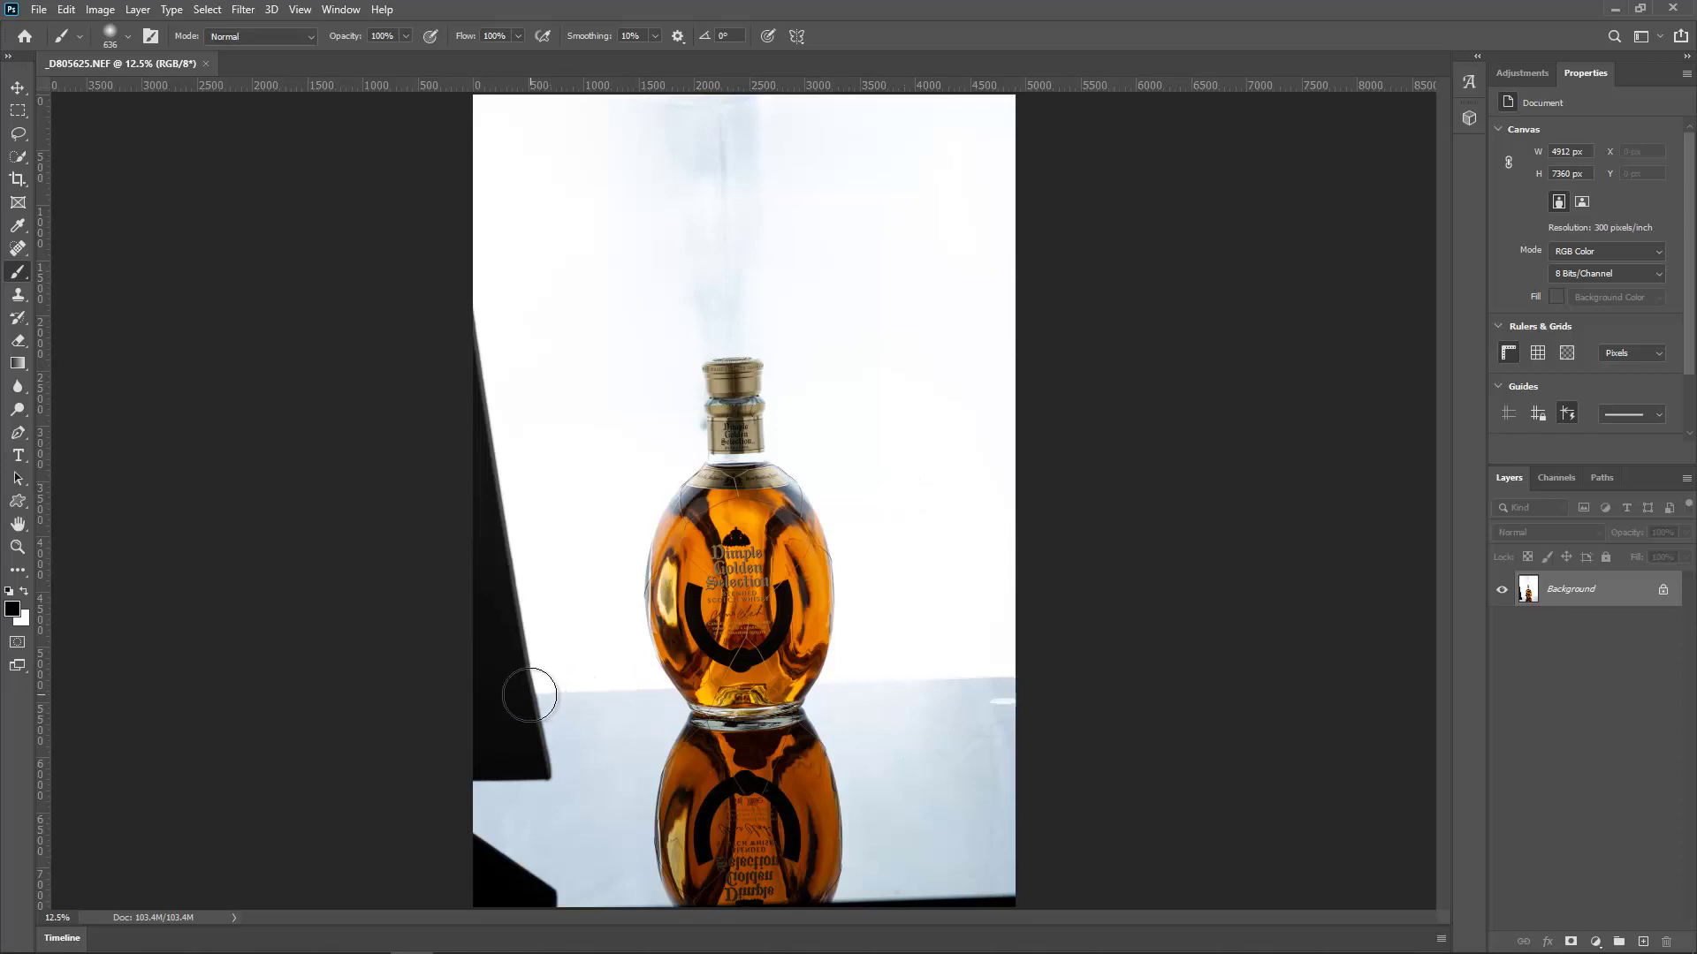
# Straighten the image along the table's back edge with the Crop tool and shift it slightly upward in the frame
pyautogui.click(17, 180)
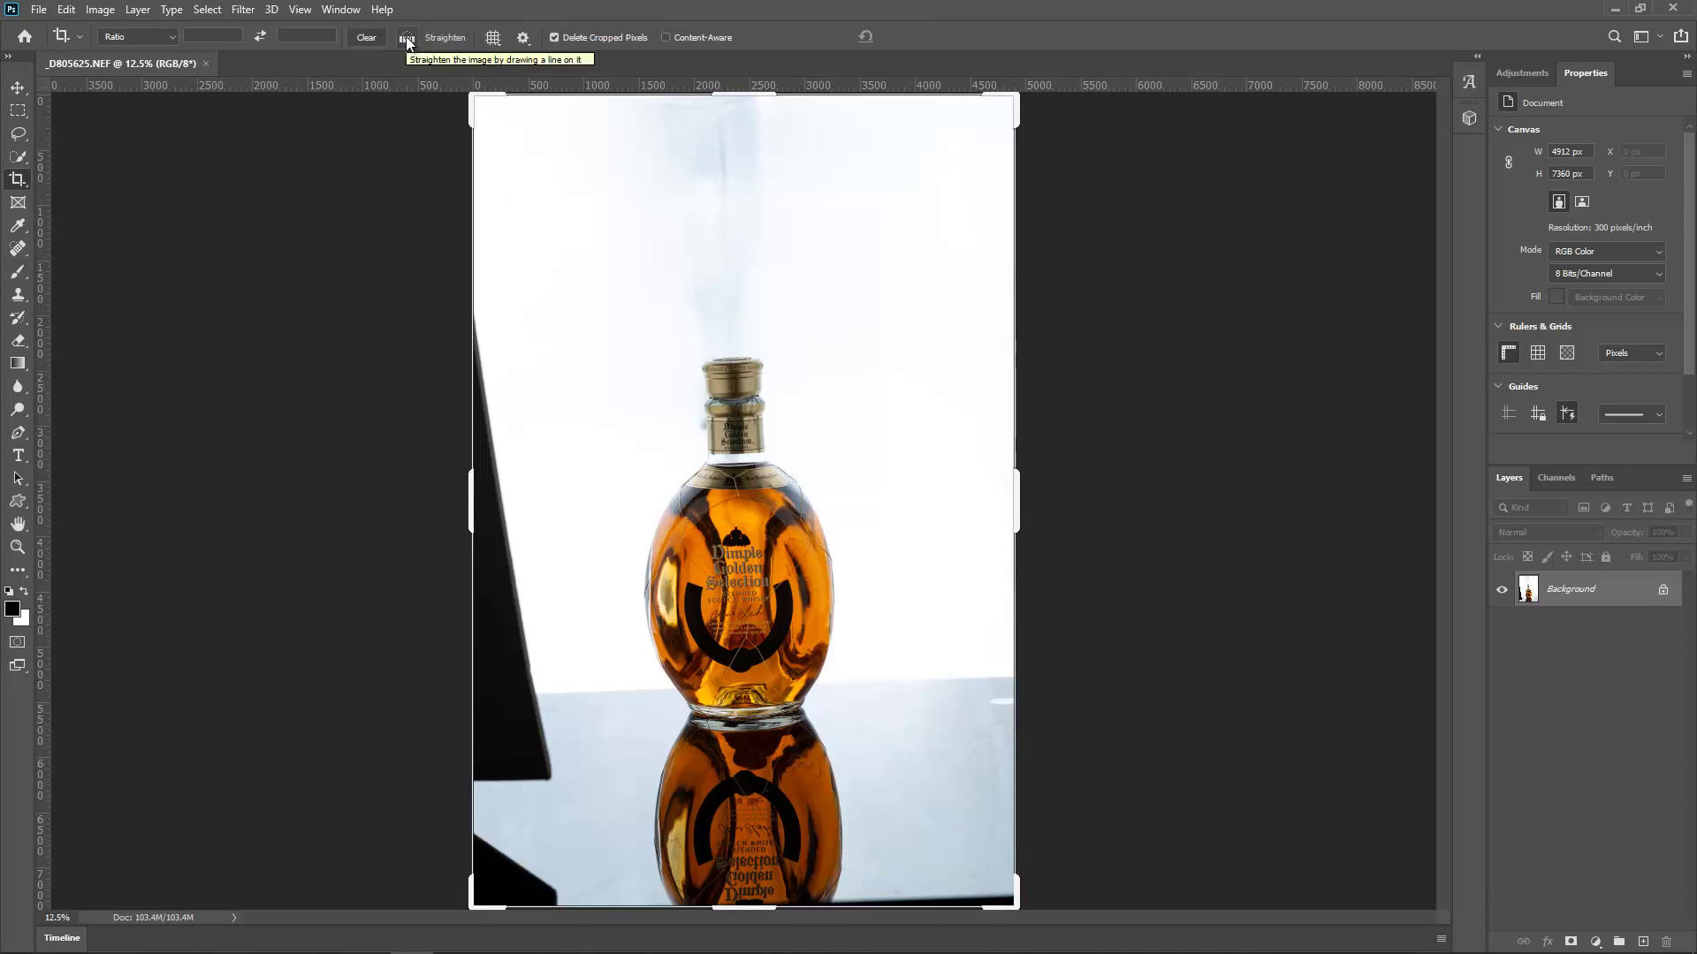
pyautogui.click(407, 38)
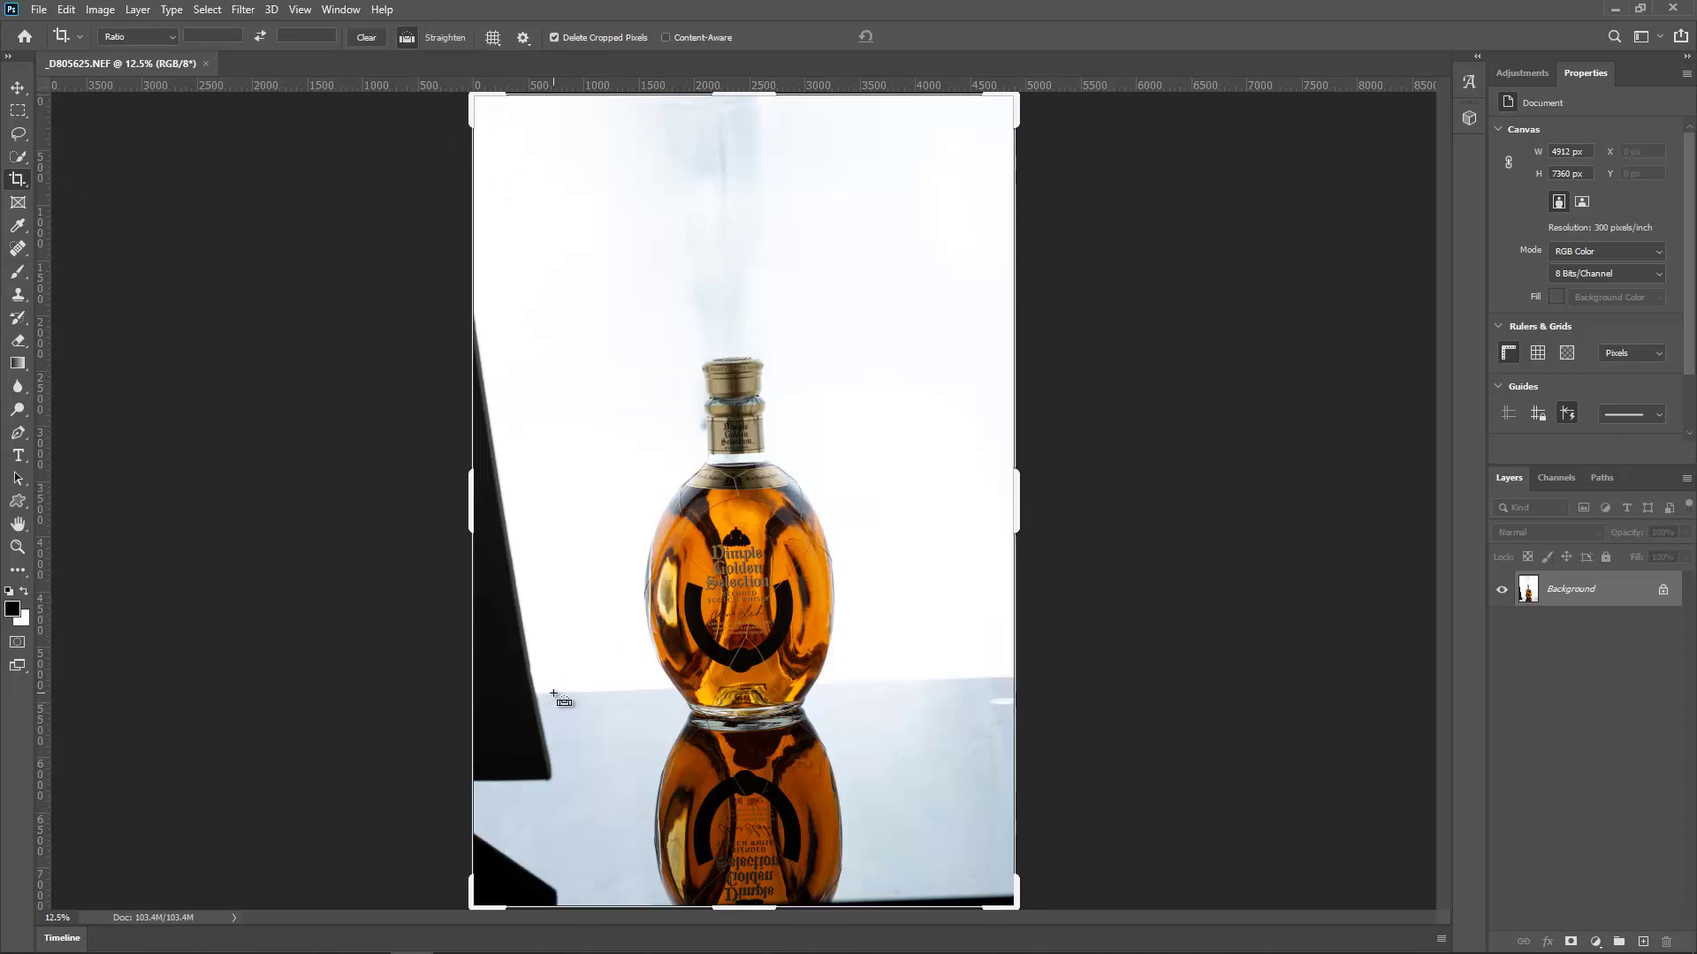
pyautogui.moveTo(554, 694); pyautogui.dragTo(954, 682)
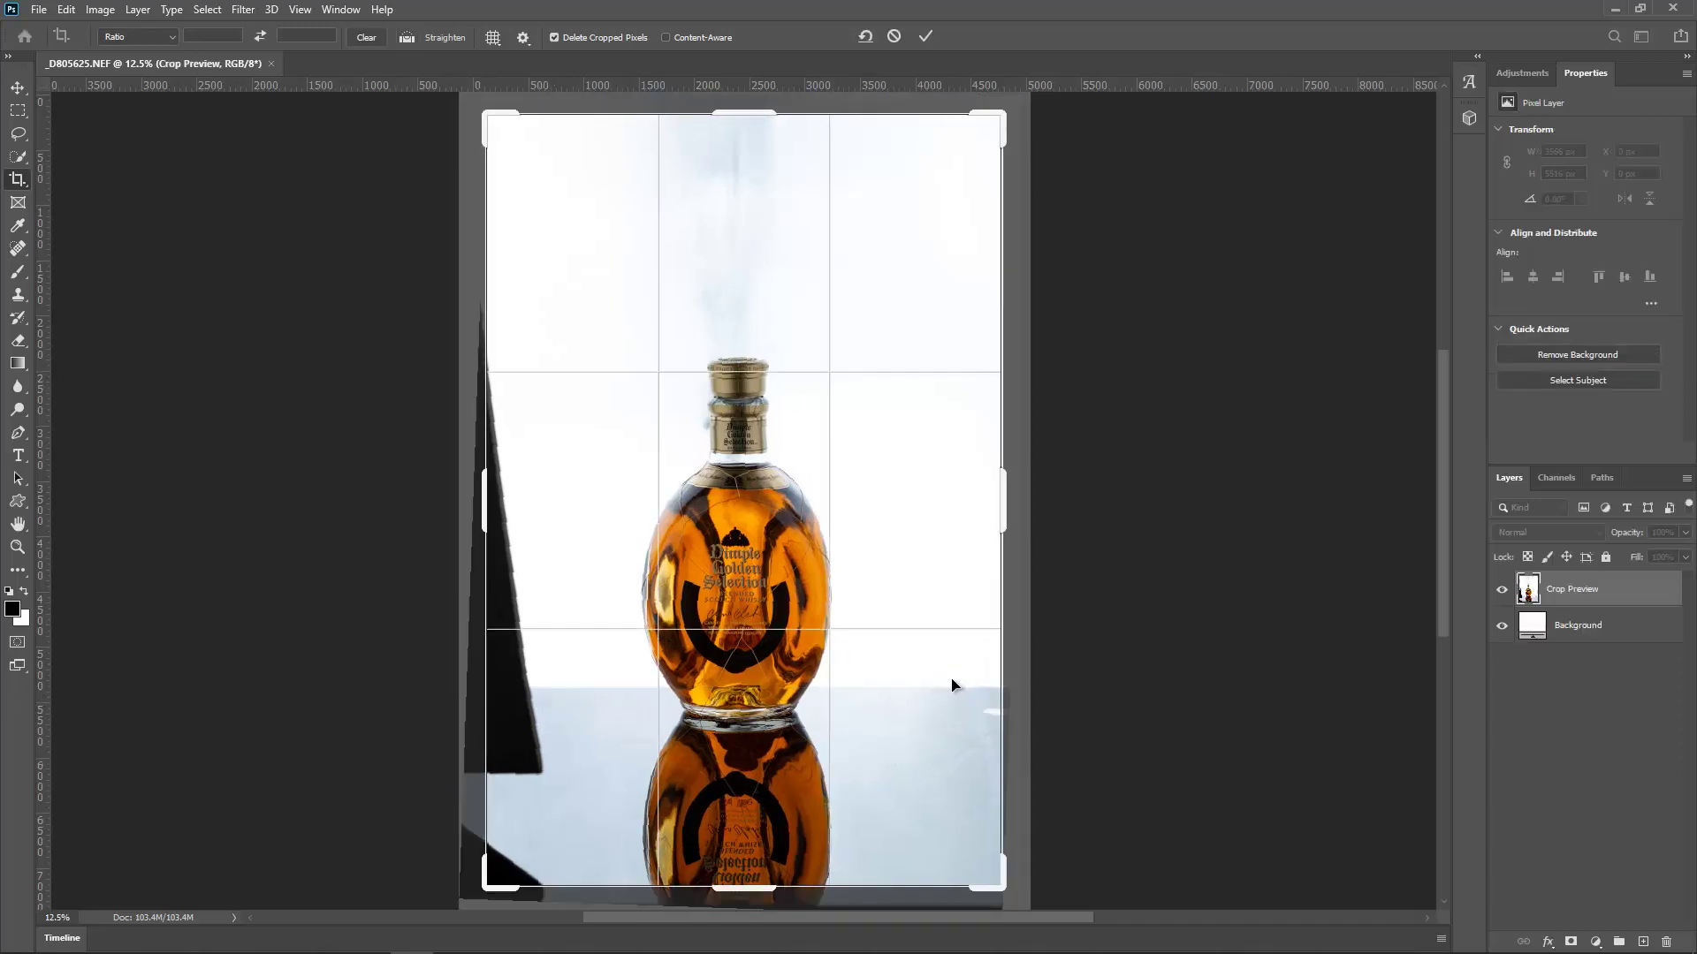
pyautogui.moveTo(749, 531); pyautogui.dragTo(744, 521)
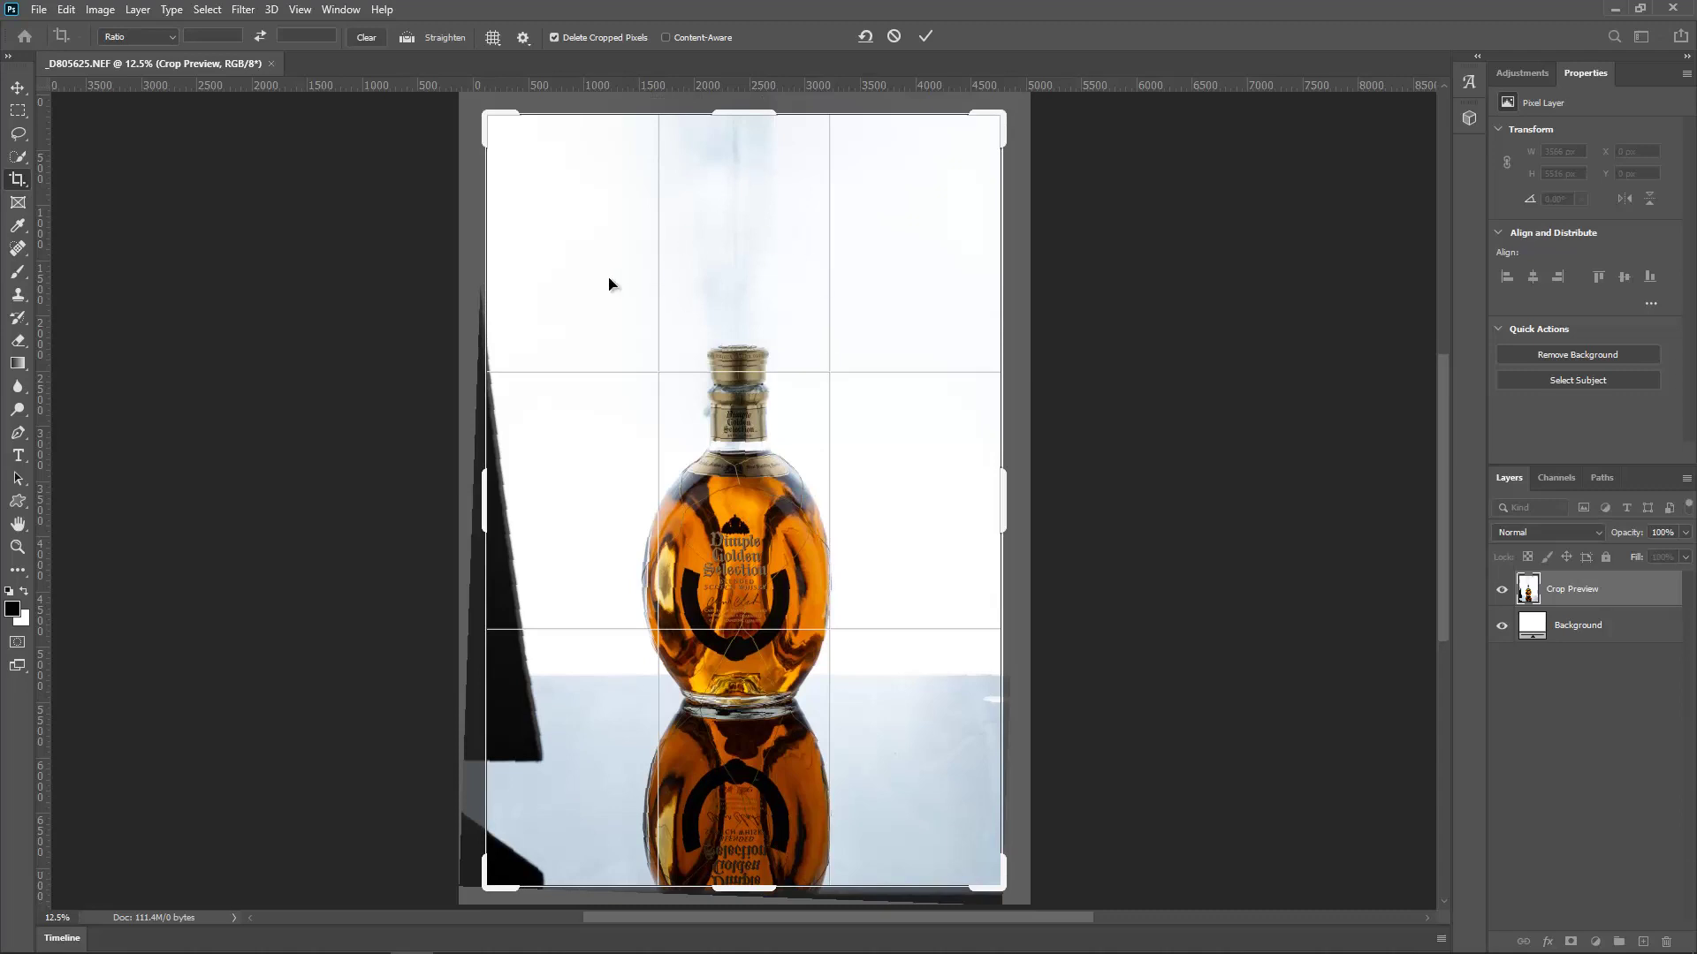
# Crop tightly around the bottle and its reflection to about 3469 × 5235 px, with Delete Cropped Pixels on
pyautogui.moveTo(742, 112); pyautogui.dragTo(741, 195)
pyautogui.moveTo(1003, 496); pyautogui.dragTo(973, 508)
pyautogui.moveTo(514, 502); pyautogui.dragTo(545, 525)
pyautogui.moveTo(665, 540); pyautogui.dragTo(665, 540)
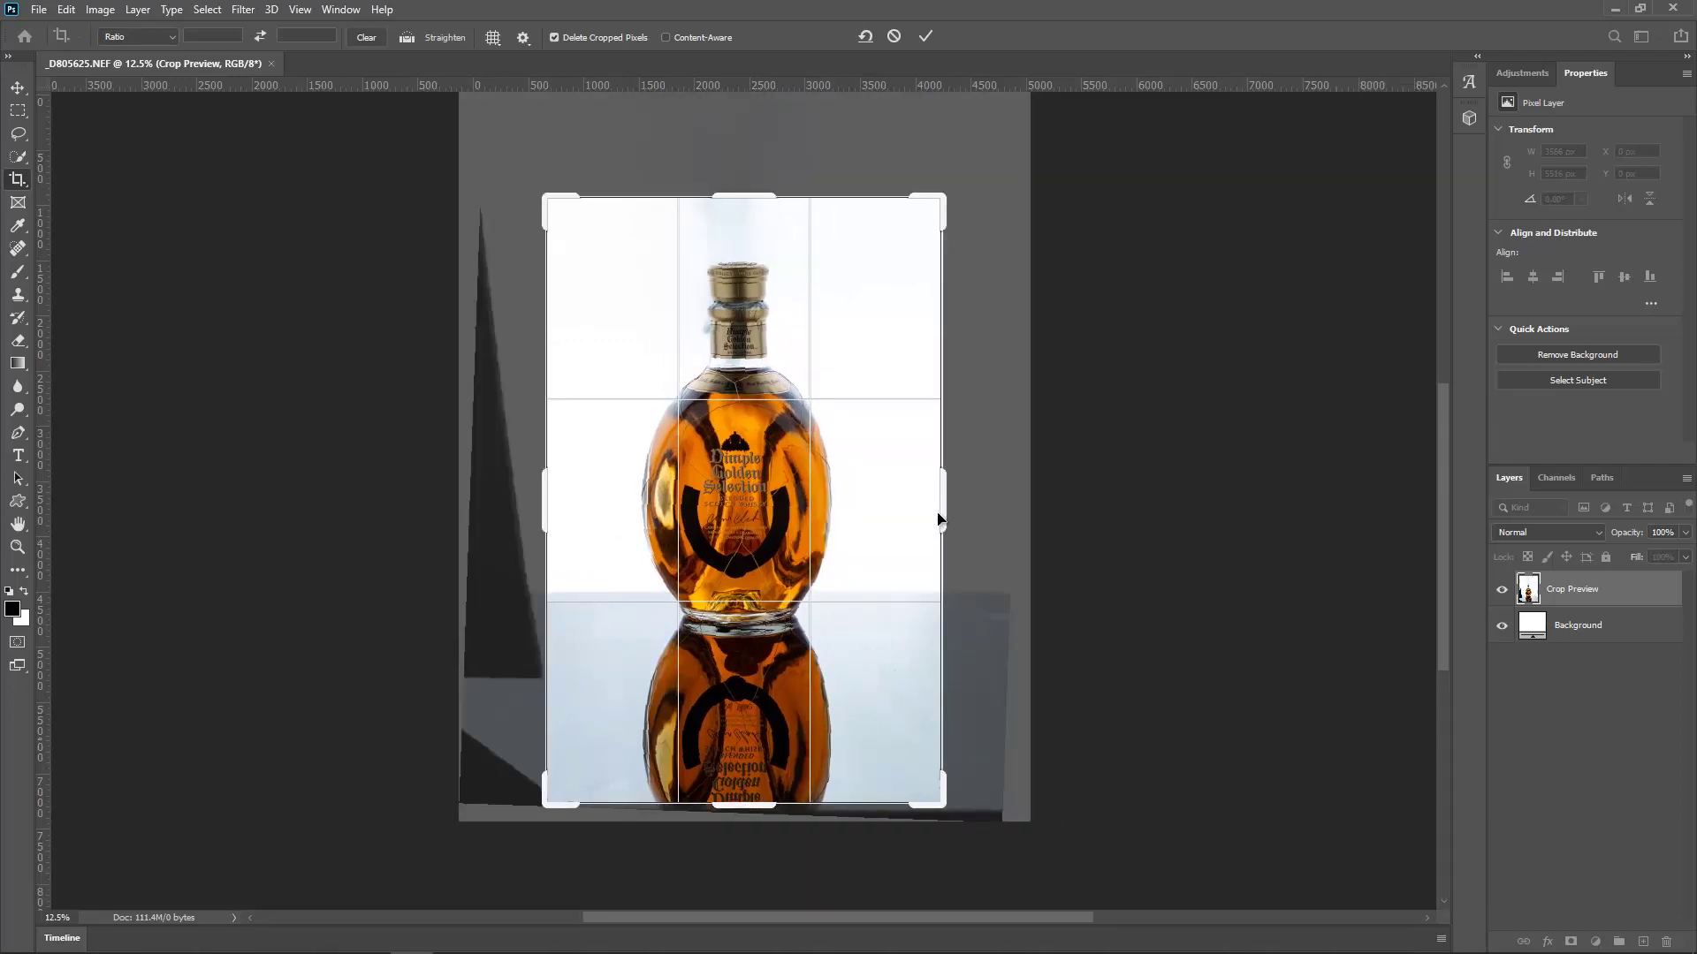
pyautogui.moveTo(943, 513); pyautogui.dragTo(935, 504)
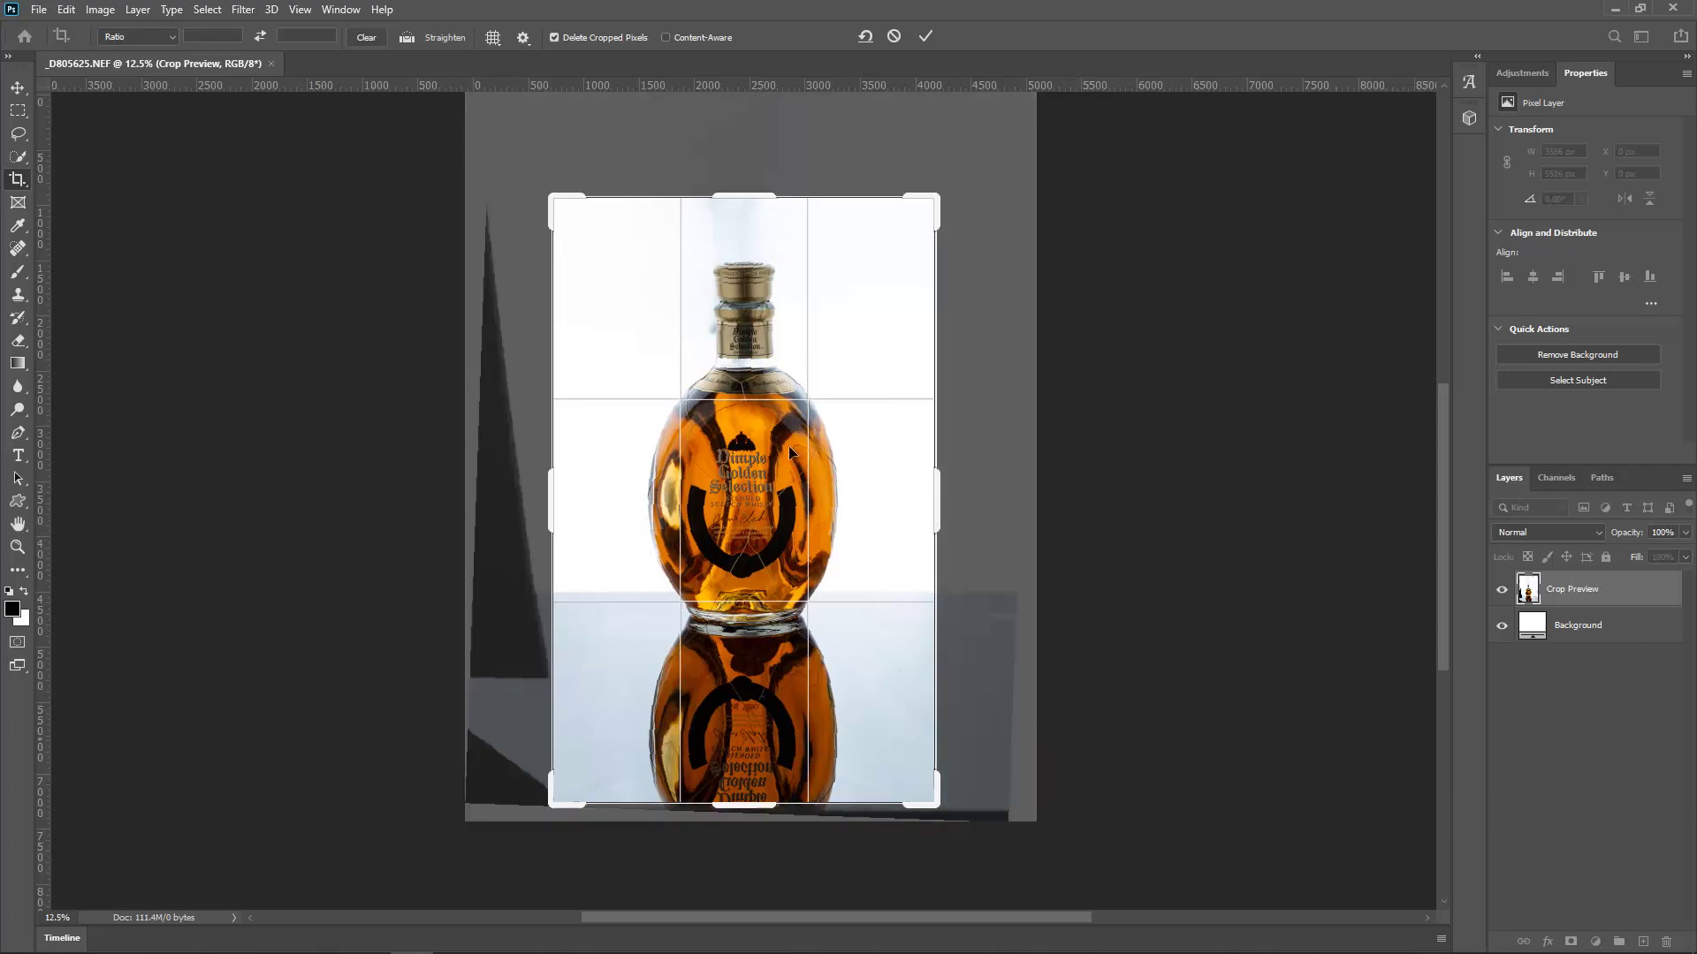
pyautogui.moveTo(758, 454); pyautogui.dragTo(757, 450)
pyautogui.moveTo(747, 221); pyautogui.dragTo(806, 199)
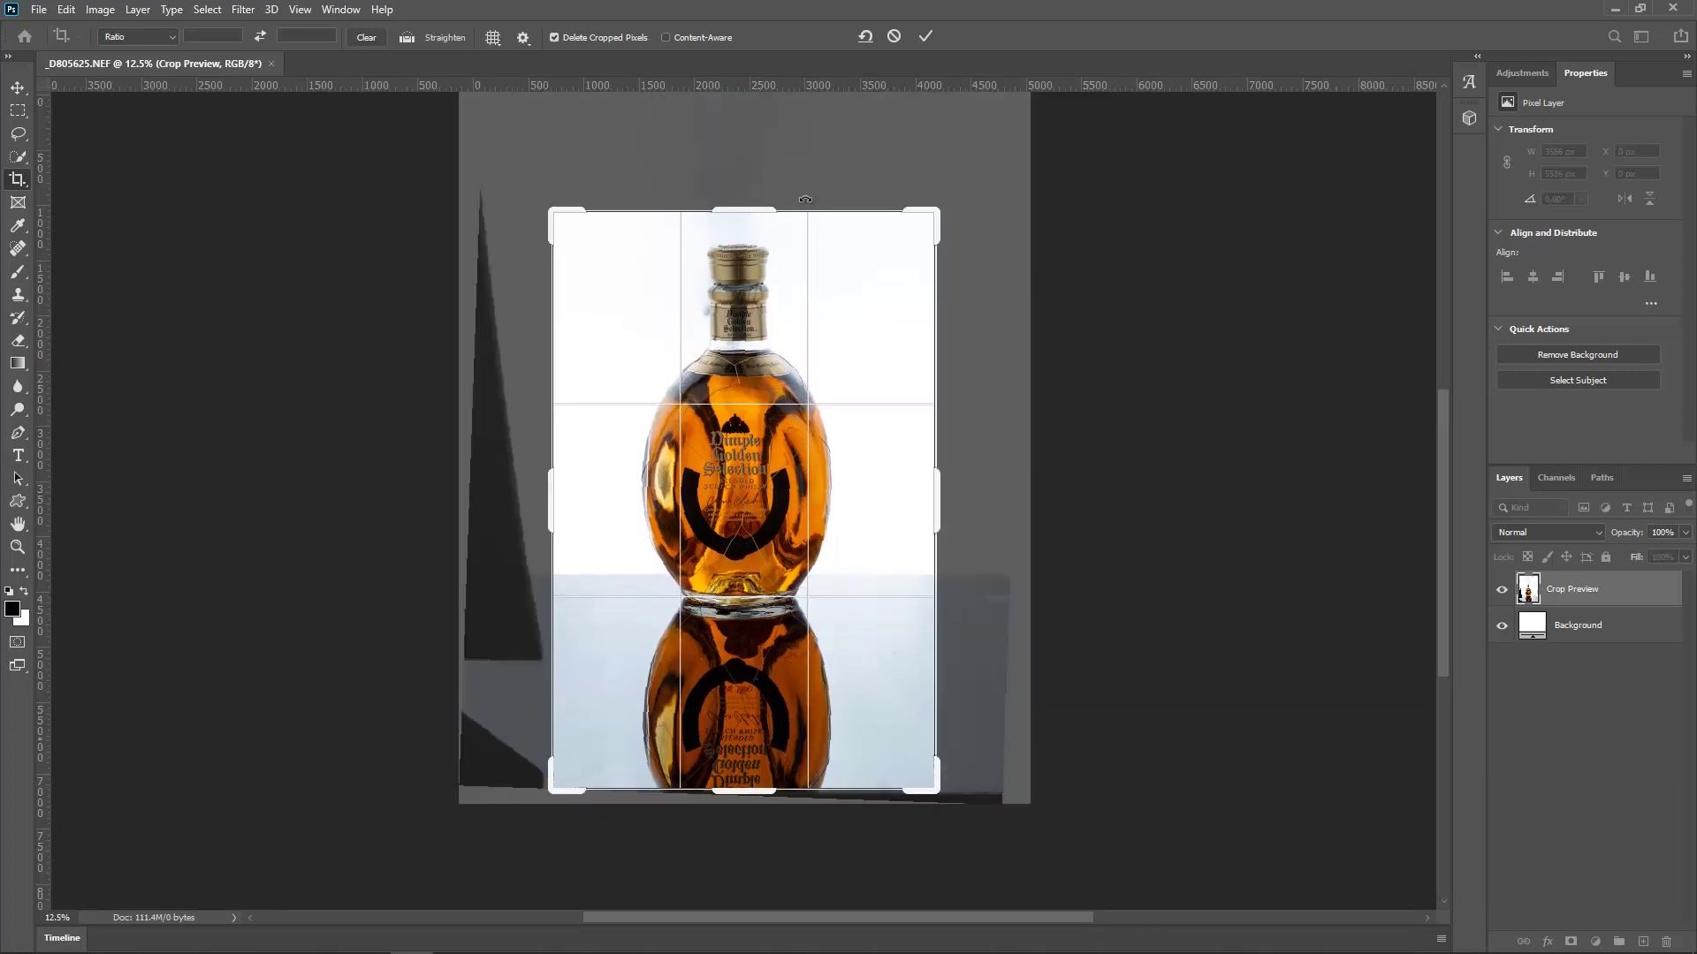
pyautogui.click(926, 38)
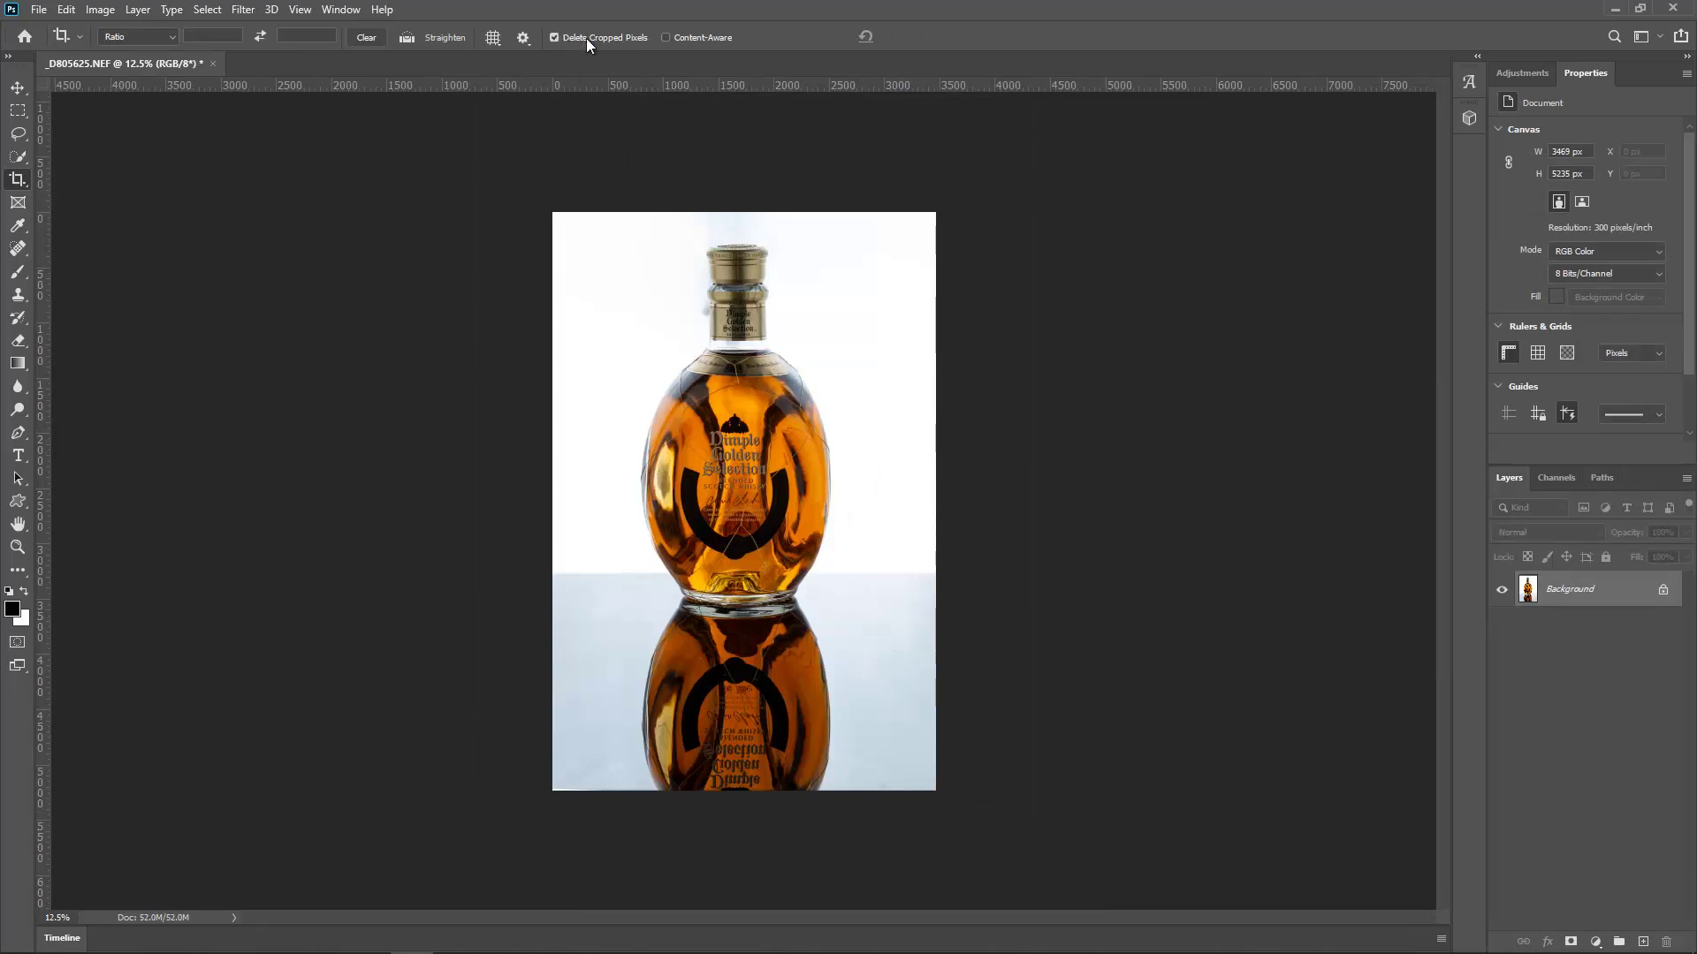
# Undo the crop and straighten the image again along the table's back edge with Delete Cropped Pixels turned off
pyautogui.press('ctrl')
pyautogui.hotkey('ctrl', 'z')
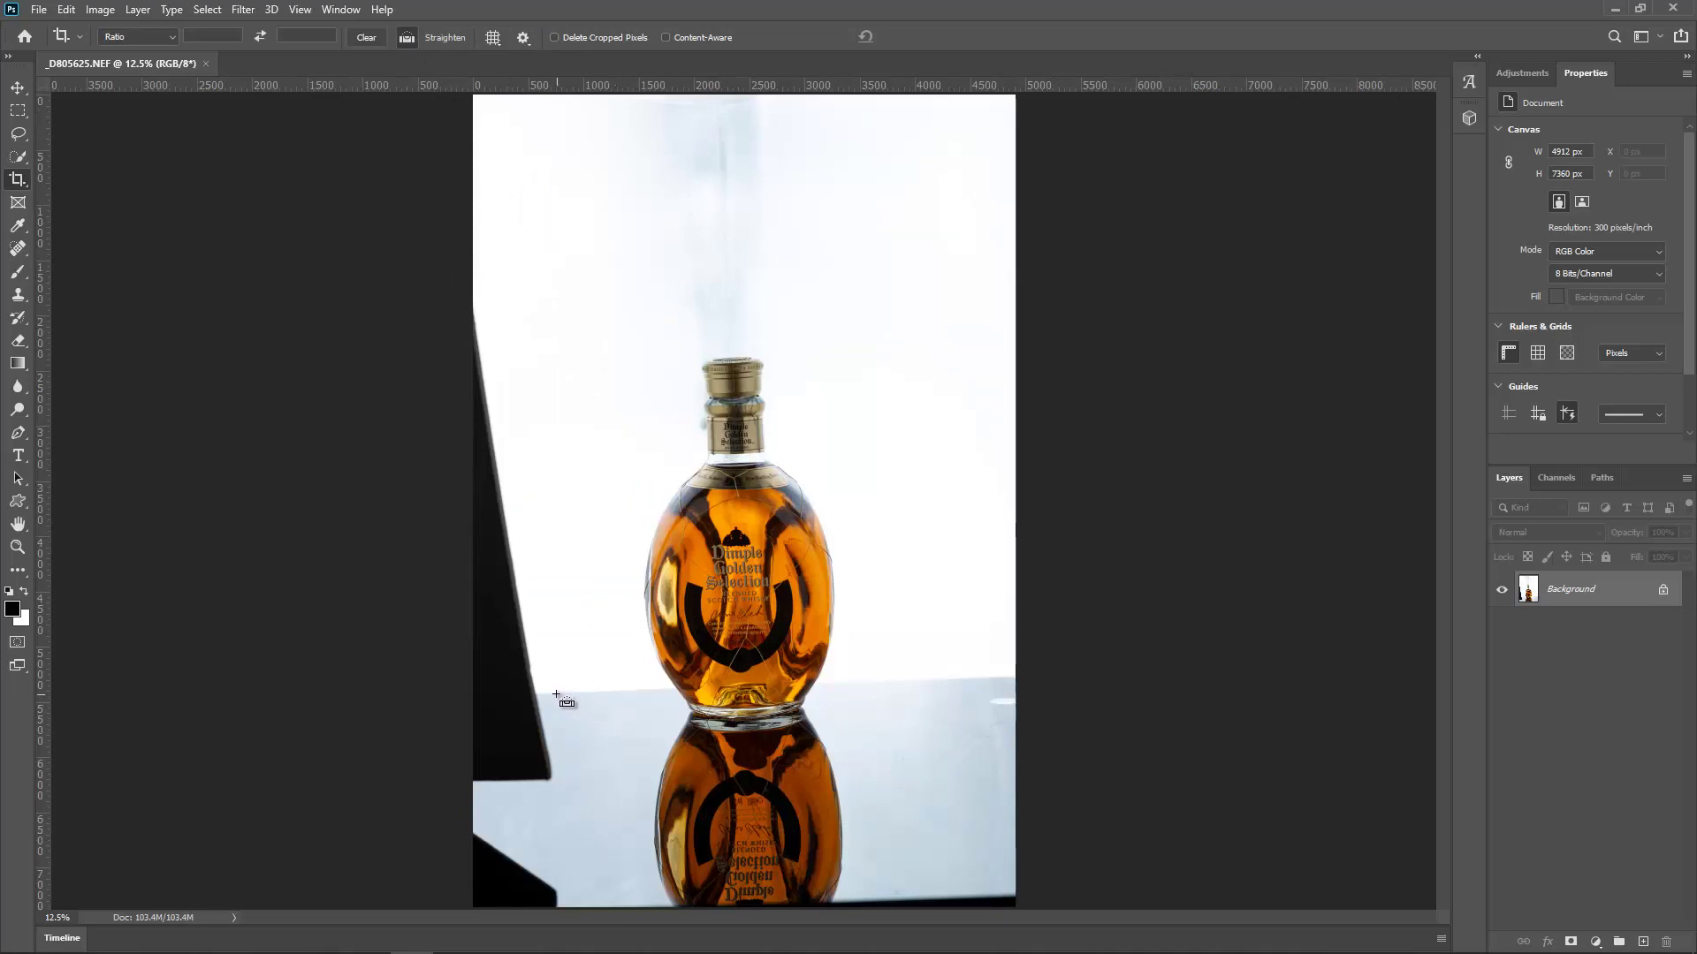
pyautogui.moveTo(556, 693); pyautogui.dragTo(944, 681)
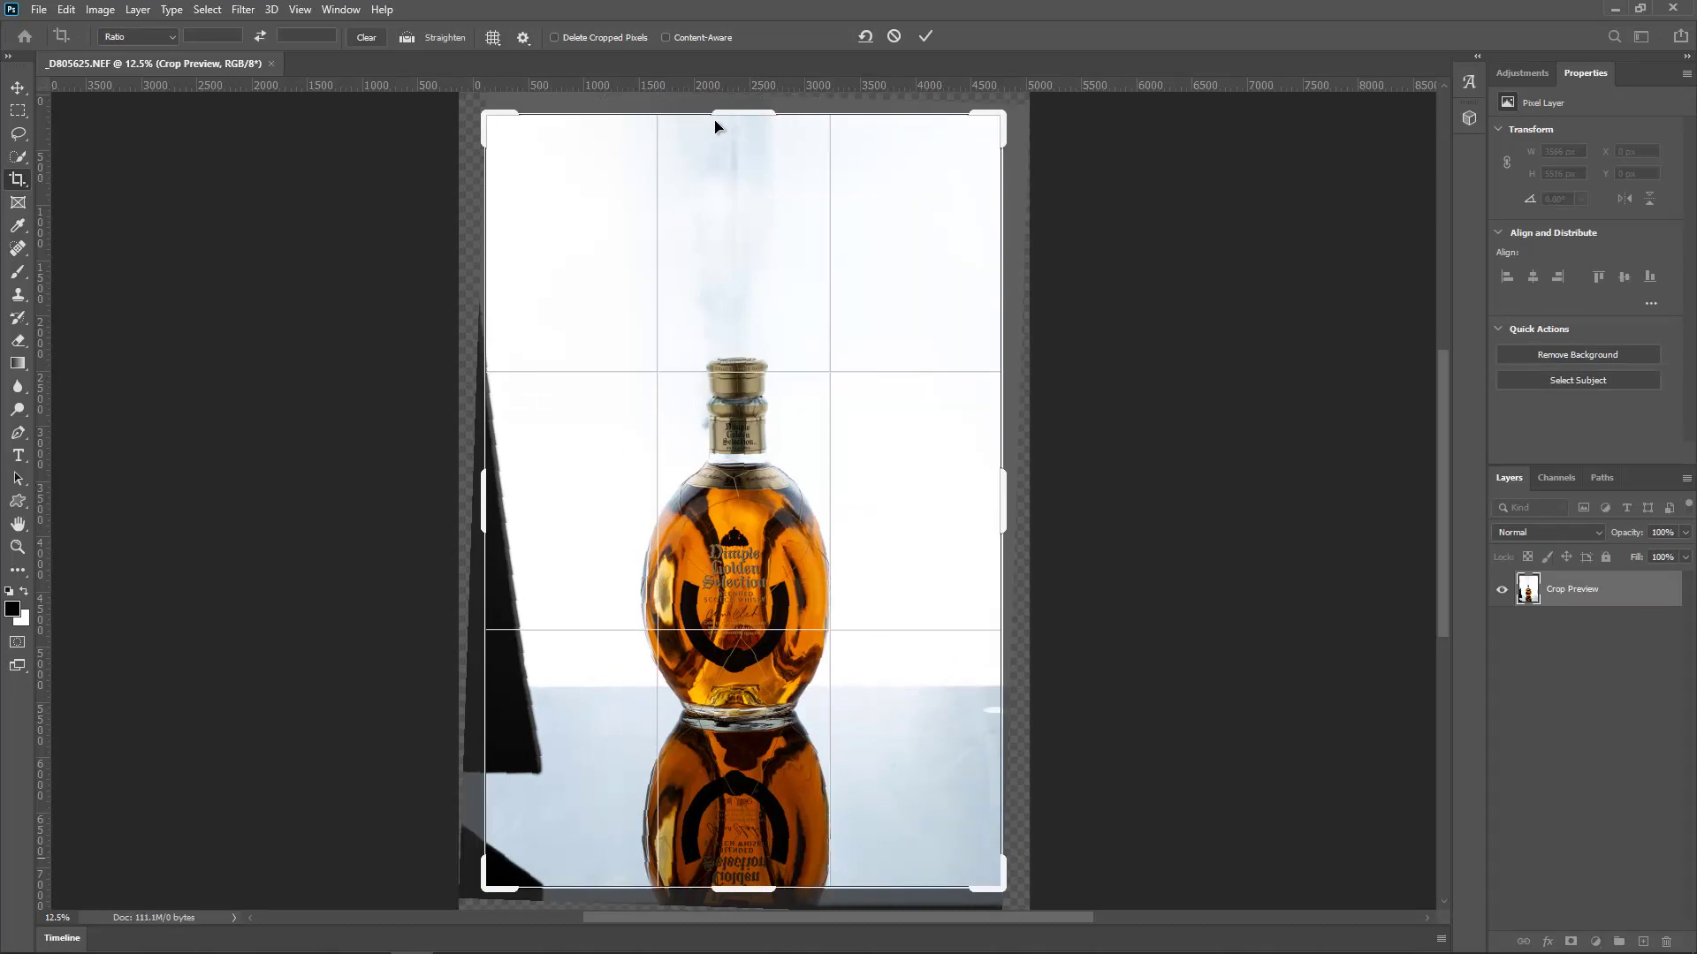
# Crop around the centred bottle and its reflection to about 3477 × 5295 px, and reapply the crop with Delete Cropped Pixels on
pyautogui.moveTo(716, 122); pyautogui.dragTo(755, 156)
pyautogui.moveTo(484, 519); pyautogui.dragTo(554, 520)
pyautogui.moveTo(718, 589); pyautogui.dragTo(720, 573)
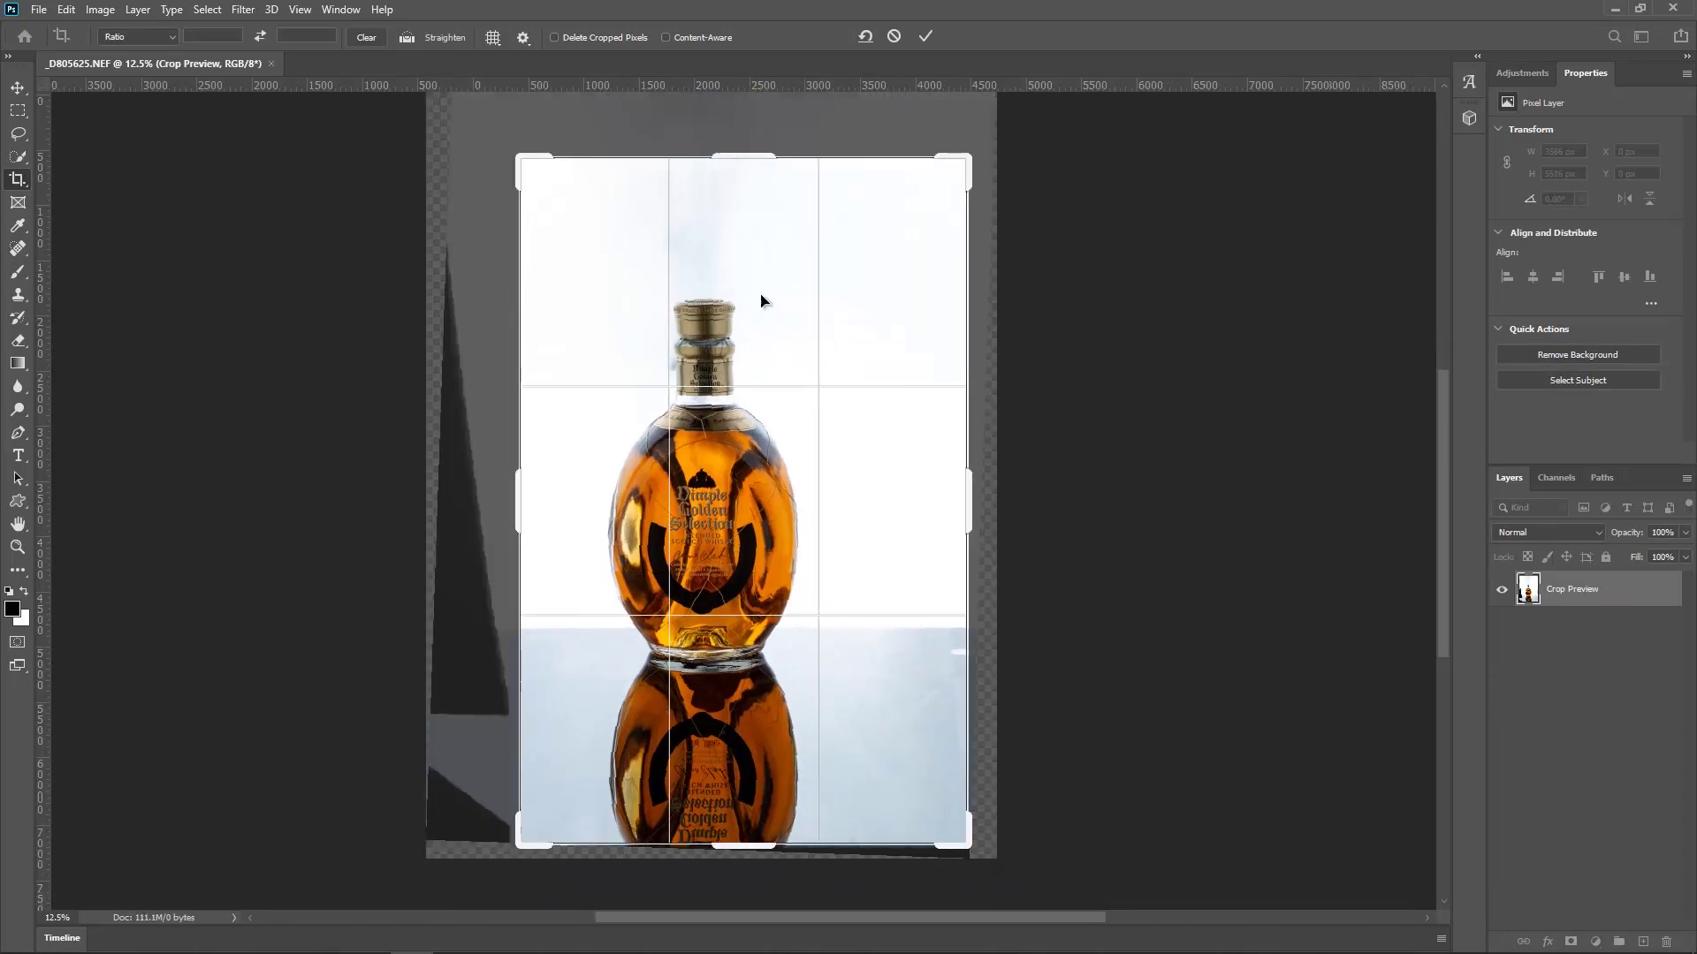
pyautogui.moveTo(742, 158); pyautogui.dragTo(742, 207)
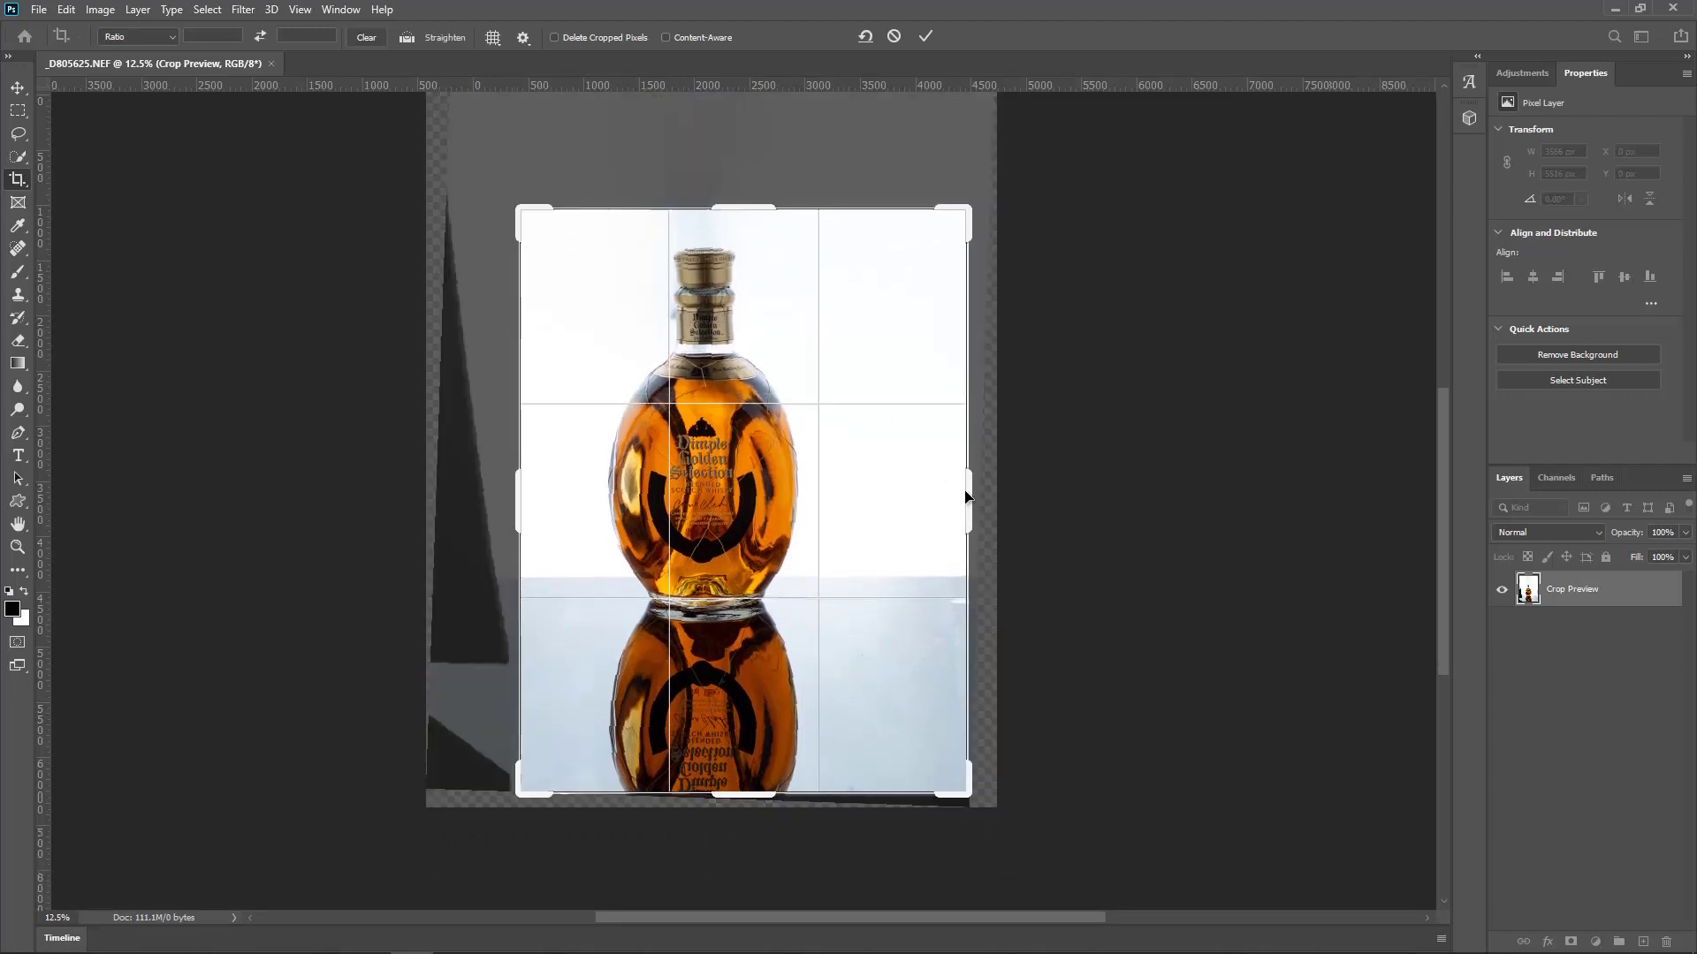
pyautogui.moveTo(966, 494); pyautogui.dragTo(903, 492)
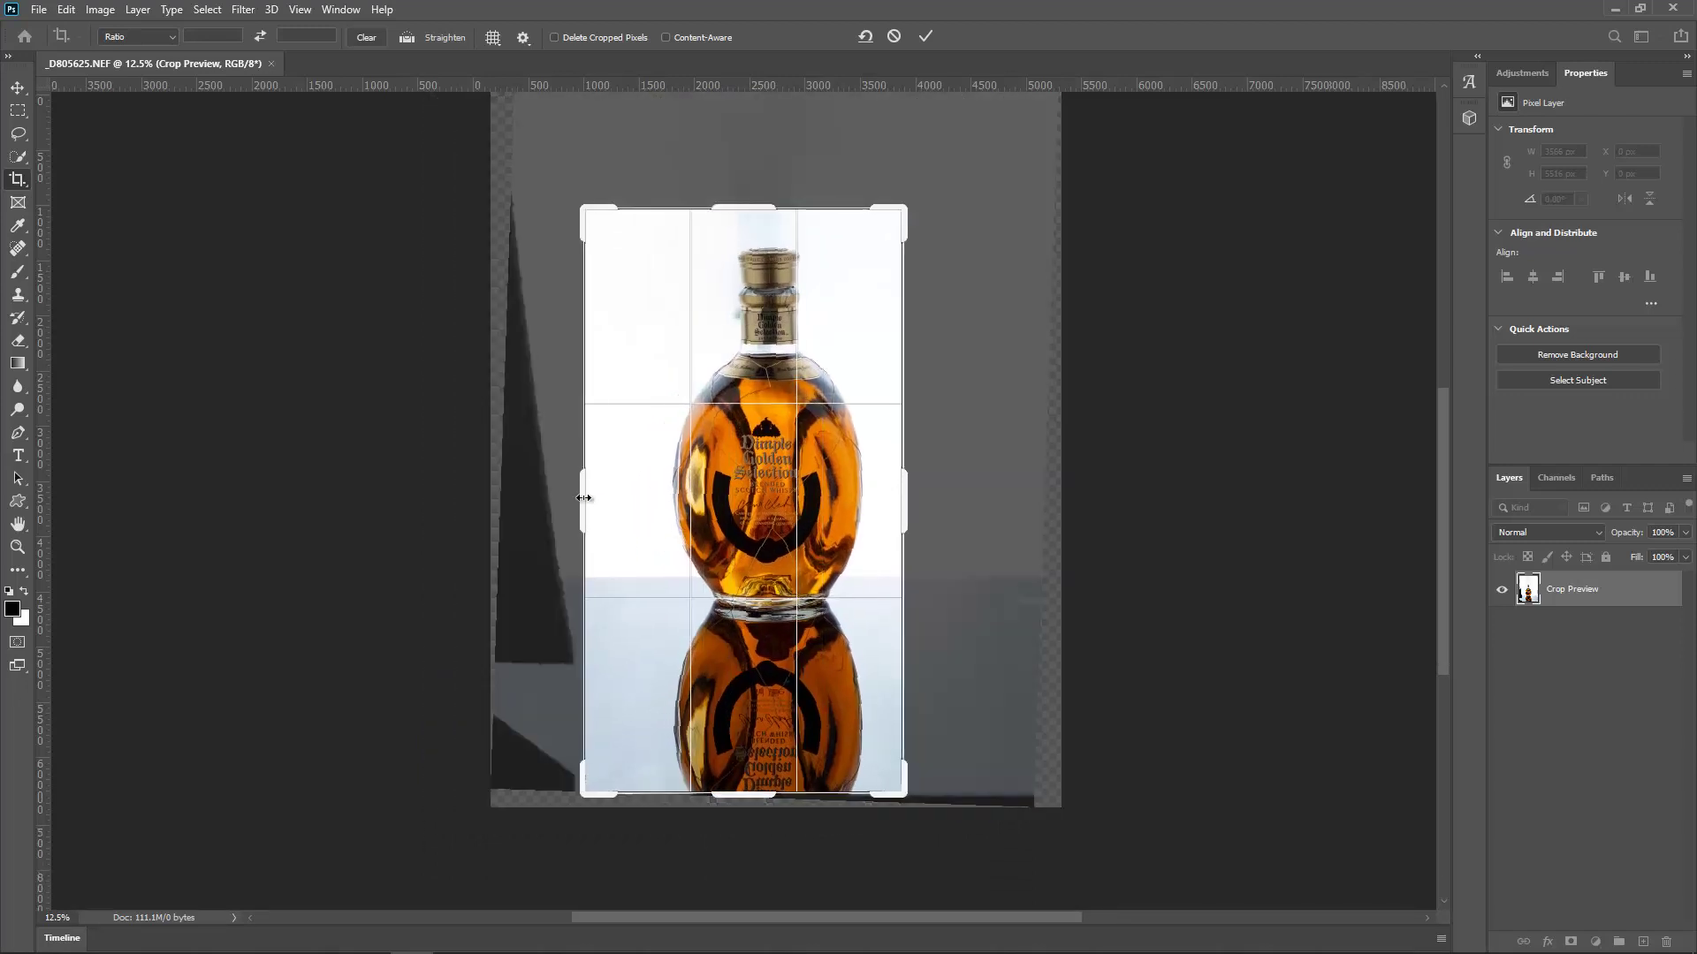
pyautogui.moveTo(584, 498); pyautogui.dragTo(603, 504)
pyautogui.moveTo(893, 505)
pyautogui.mouseDown()
pyautogui.moveTo(919, 491)
pyautogui.moveTo(860, 506)
pyautogui.mouseUp()
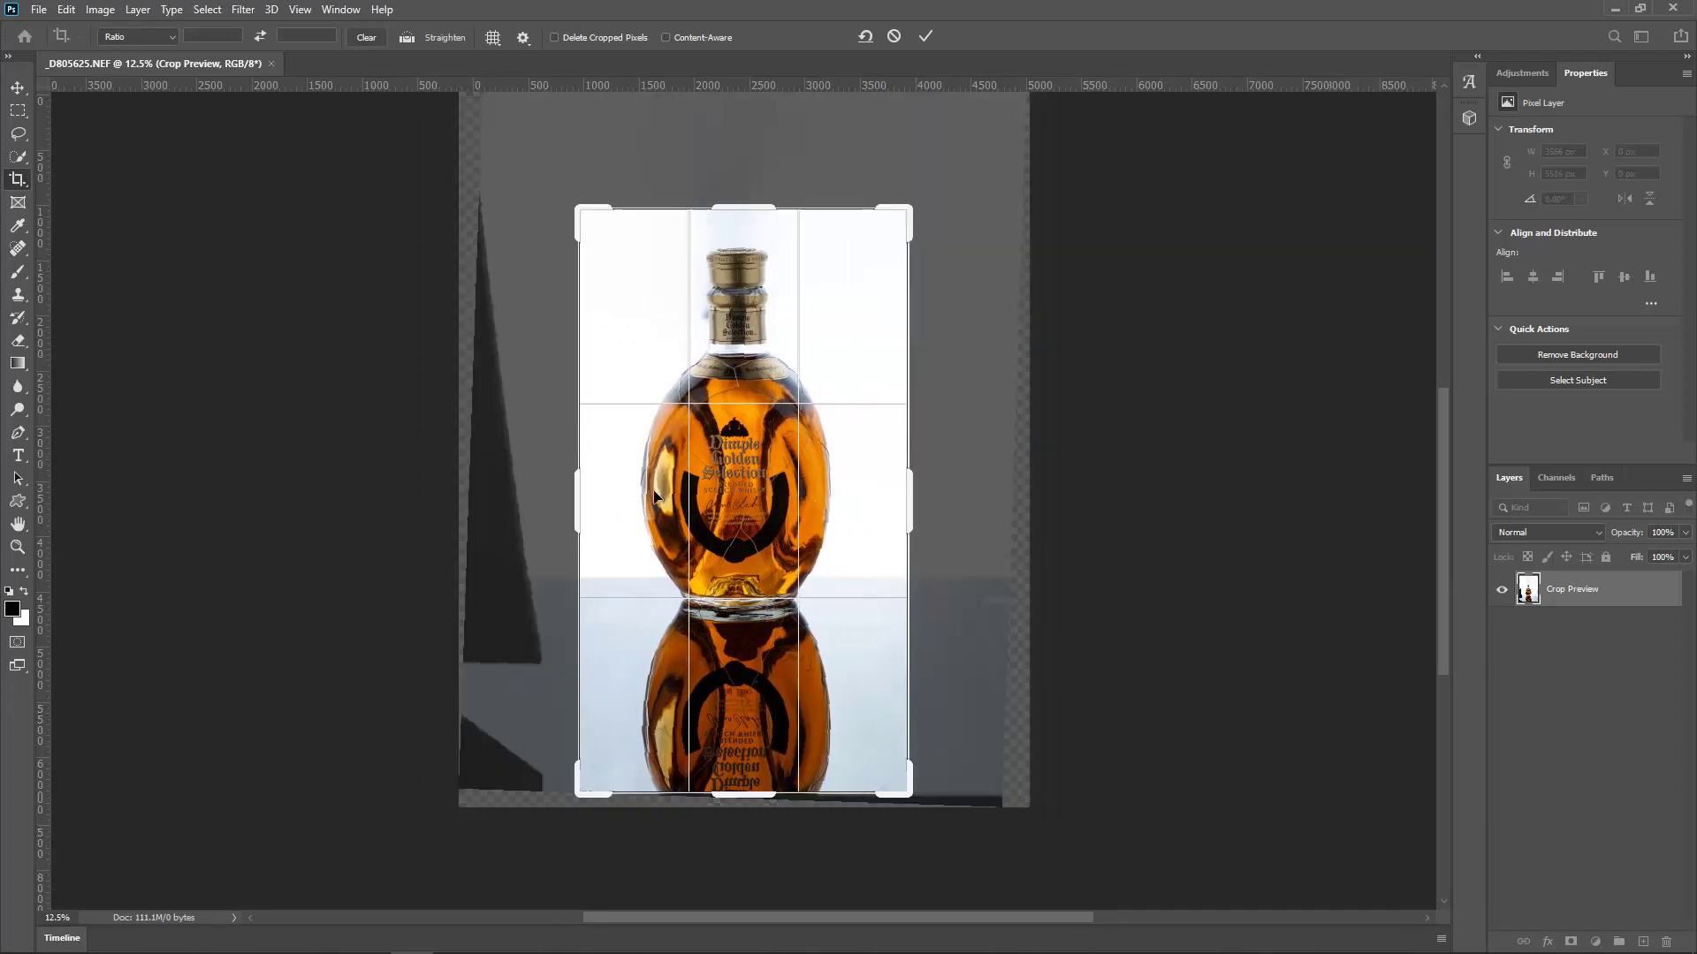
pyautogui.moveTo(579, 495); pyautogui.dragTo(562, 496)
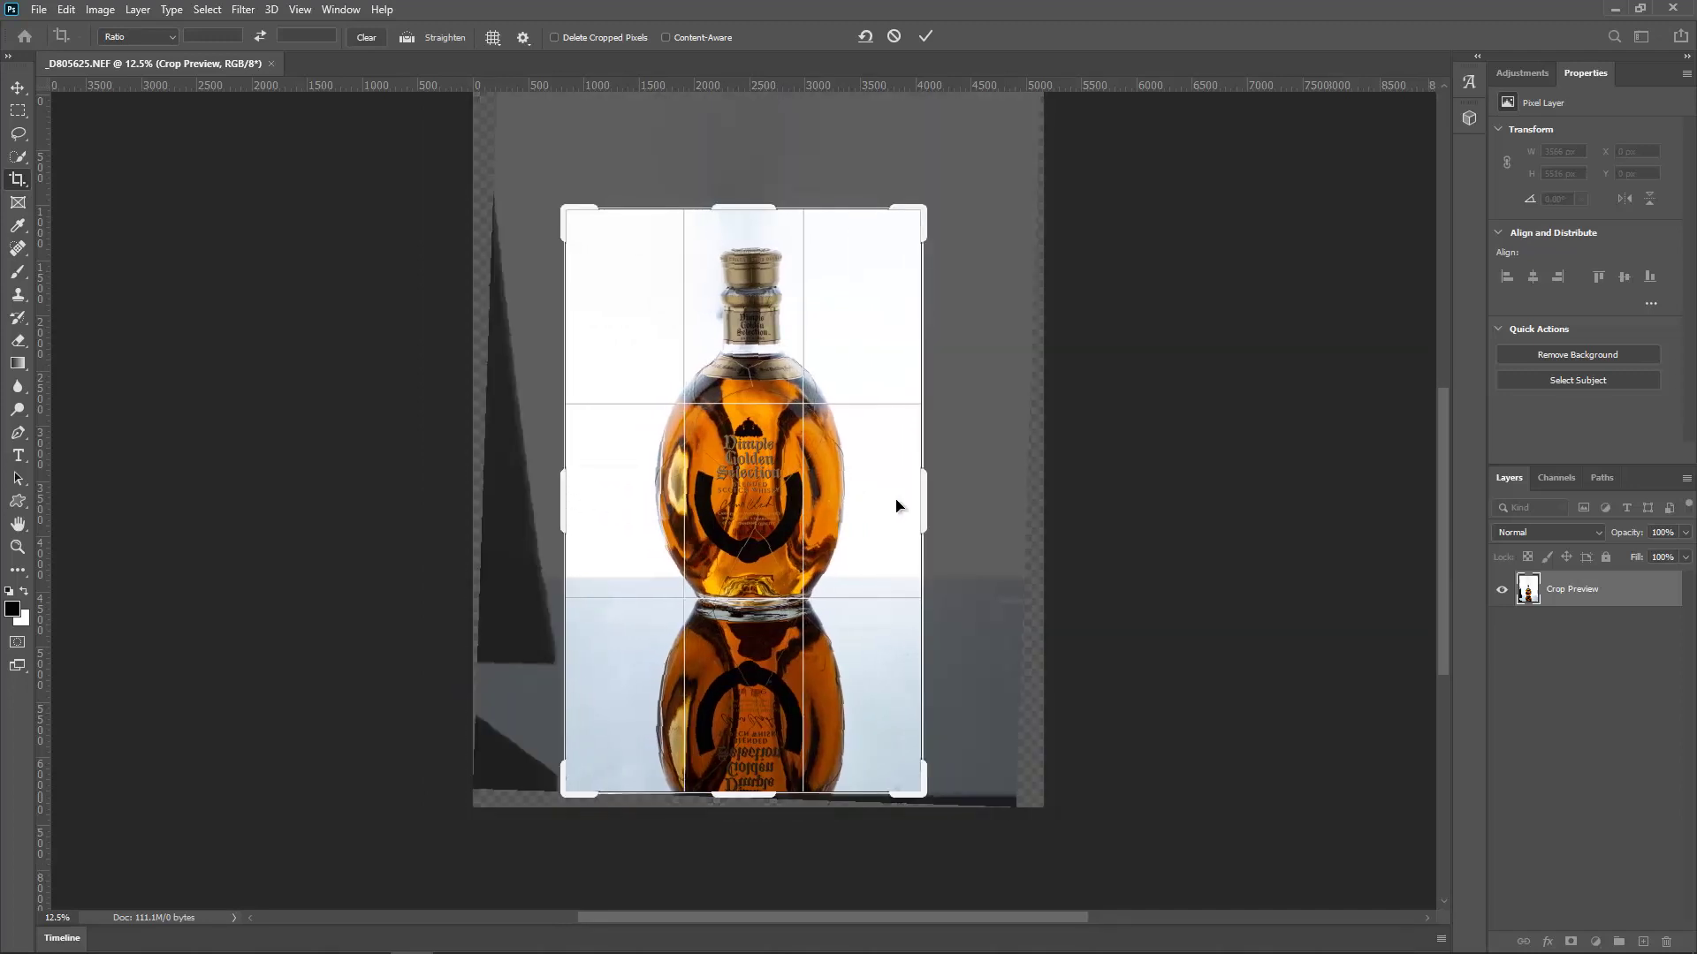
pyautogui.moveTo(924, 500); pyautogui.dragTo(956, 475)
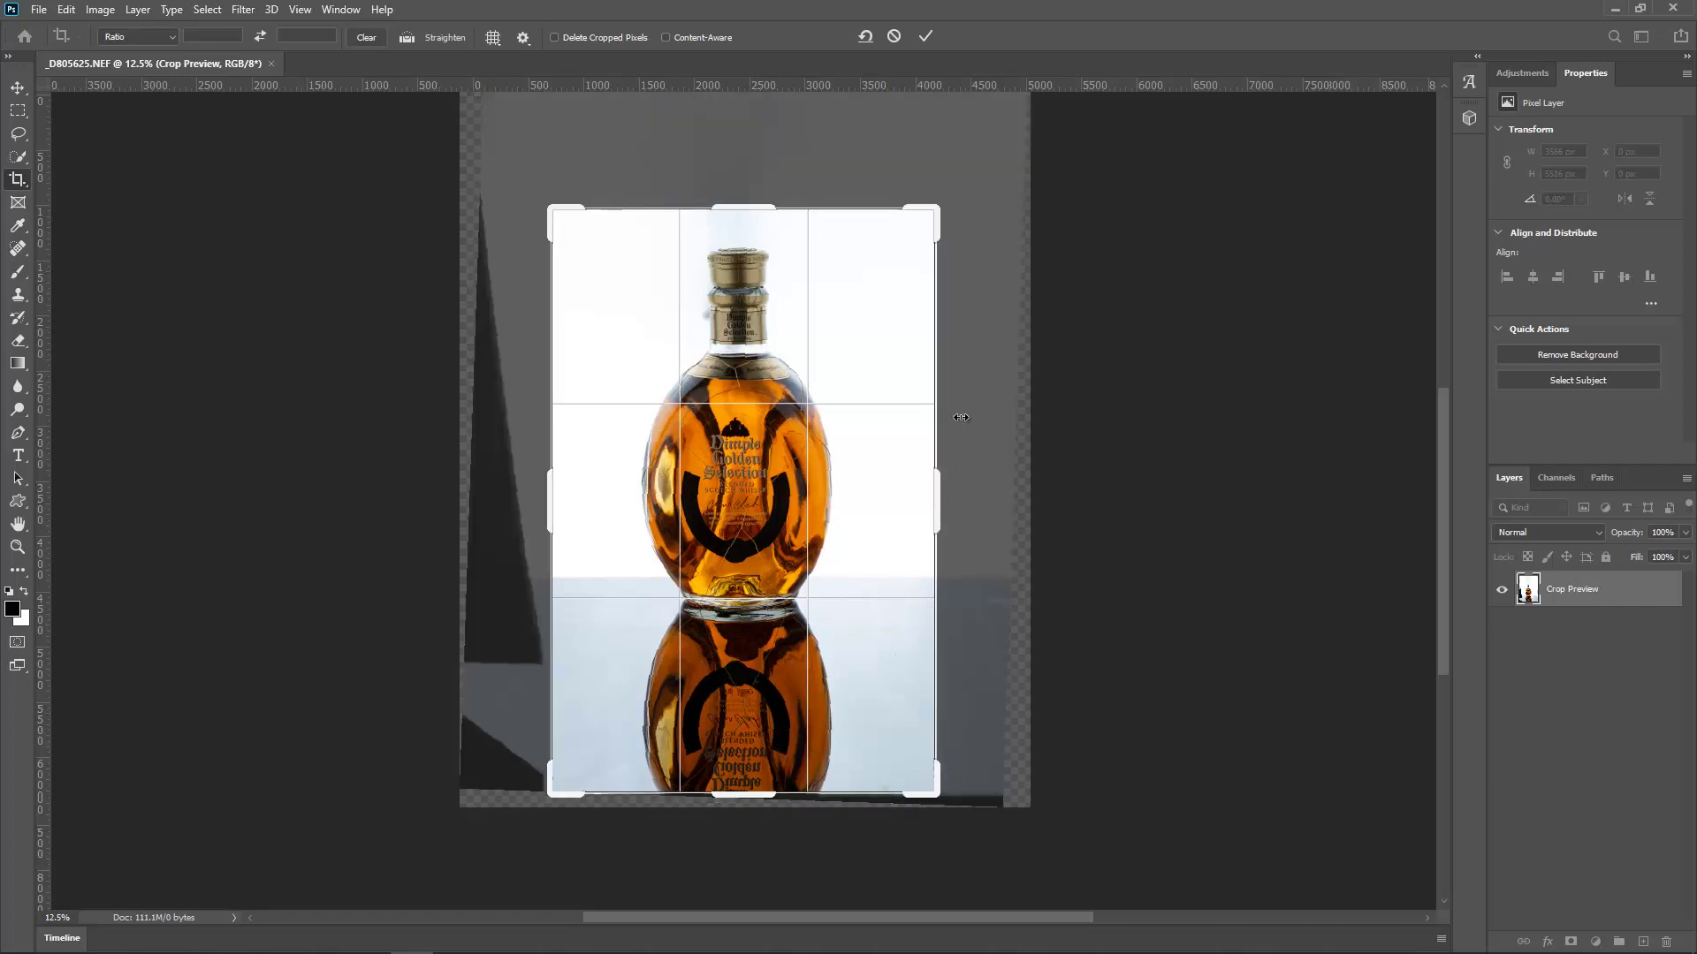
pyautogui.click(925, 36)
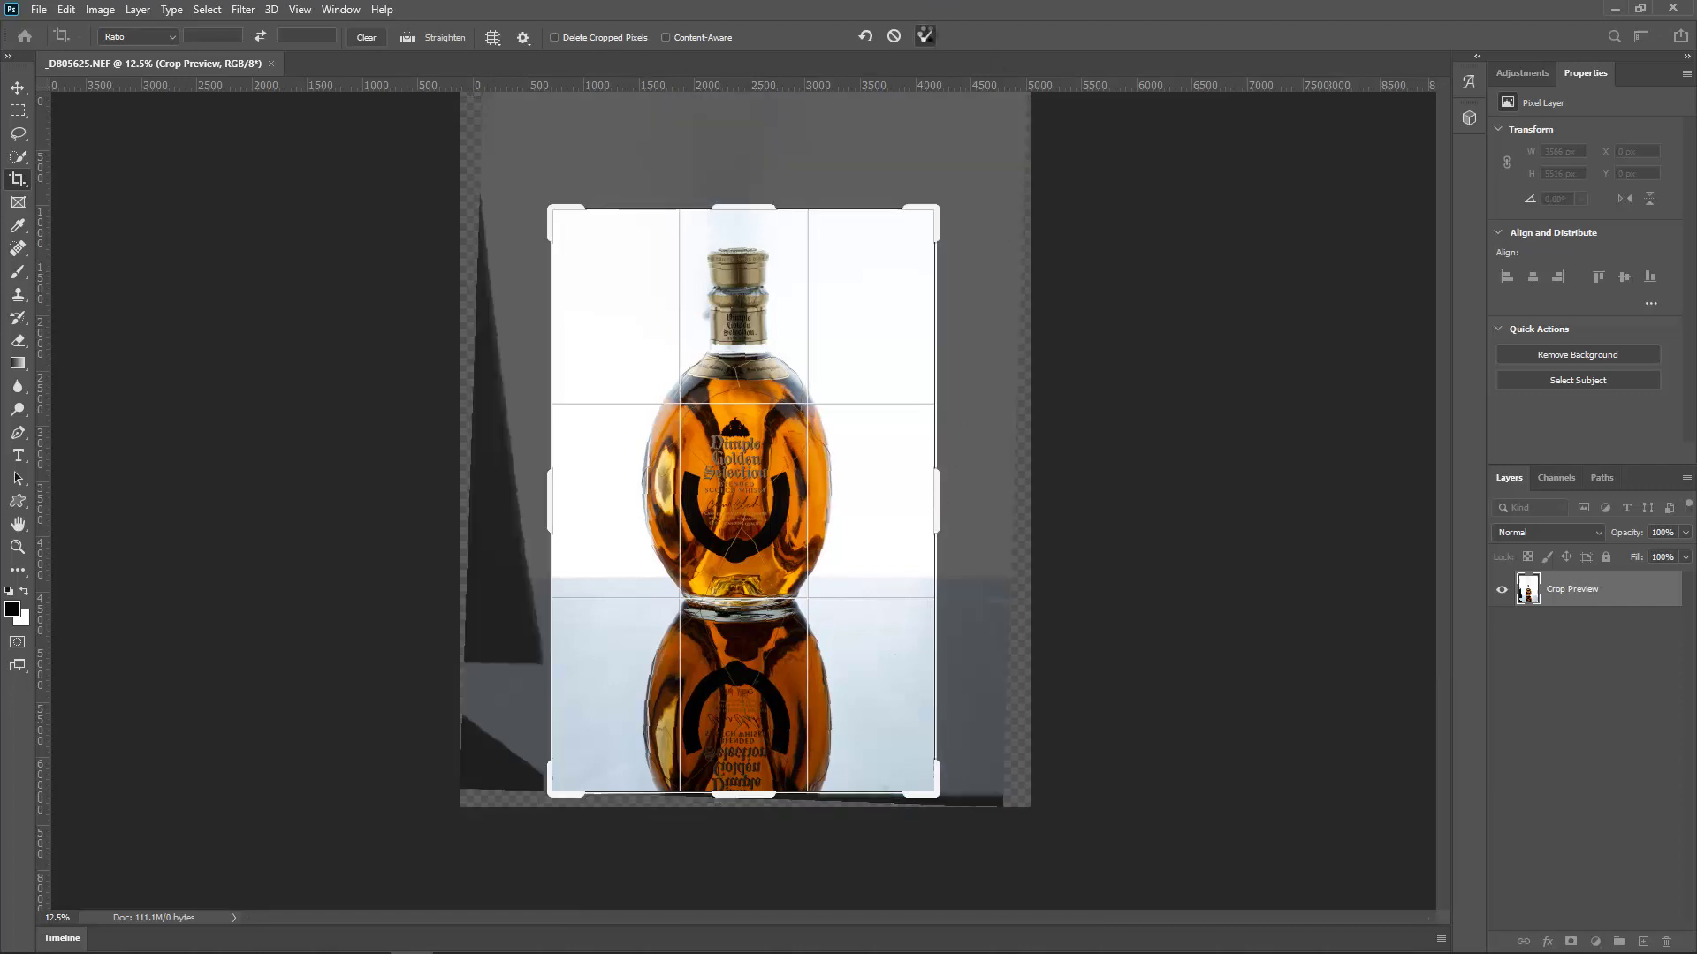
pyautogui.click(269, 458)
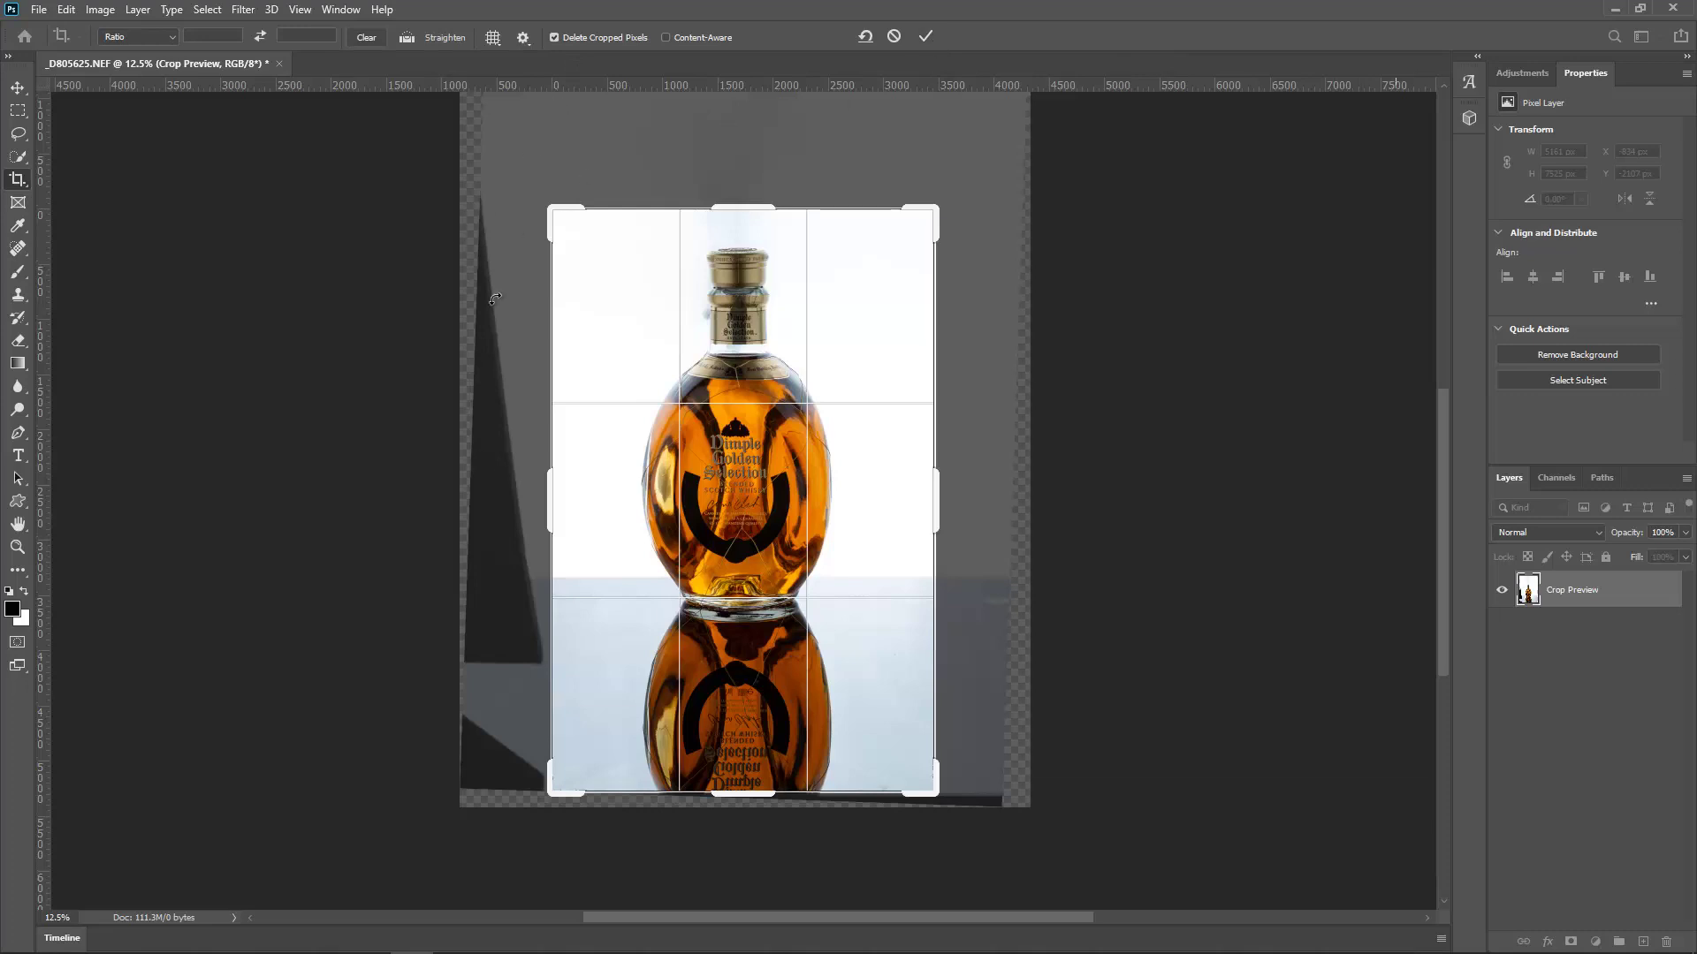
pyautogui.click(930, 36)
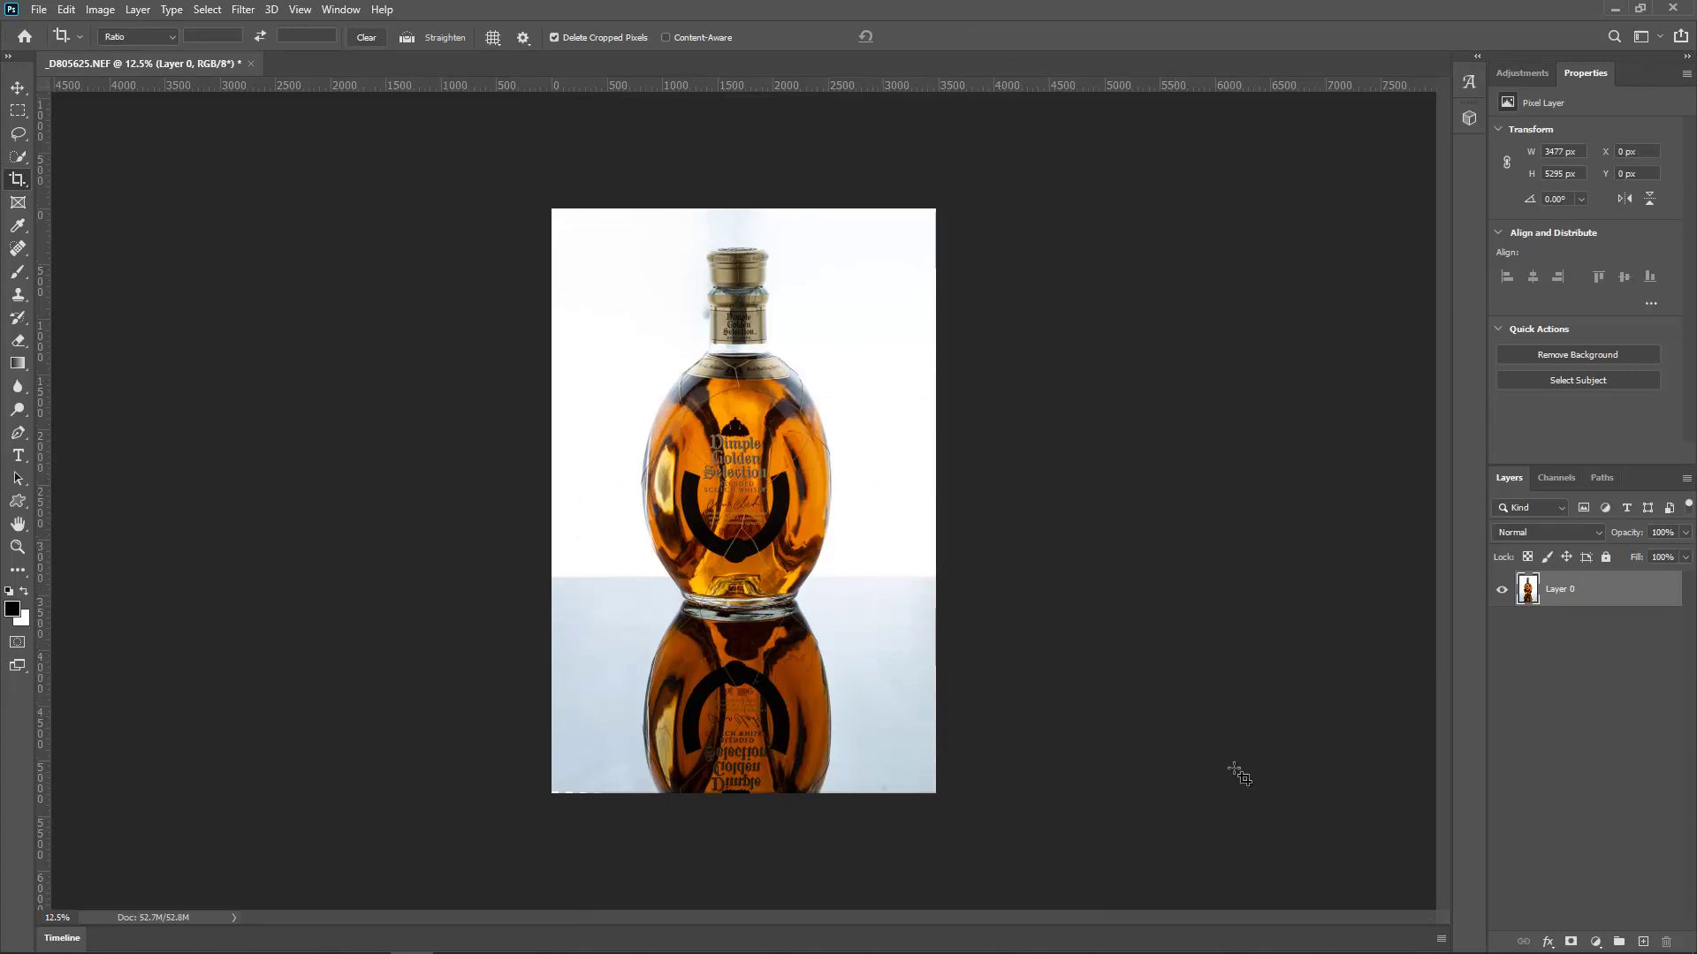
# Add an empty layer above the photo and name it "clean"
pyautogui.click(1643, 942)
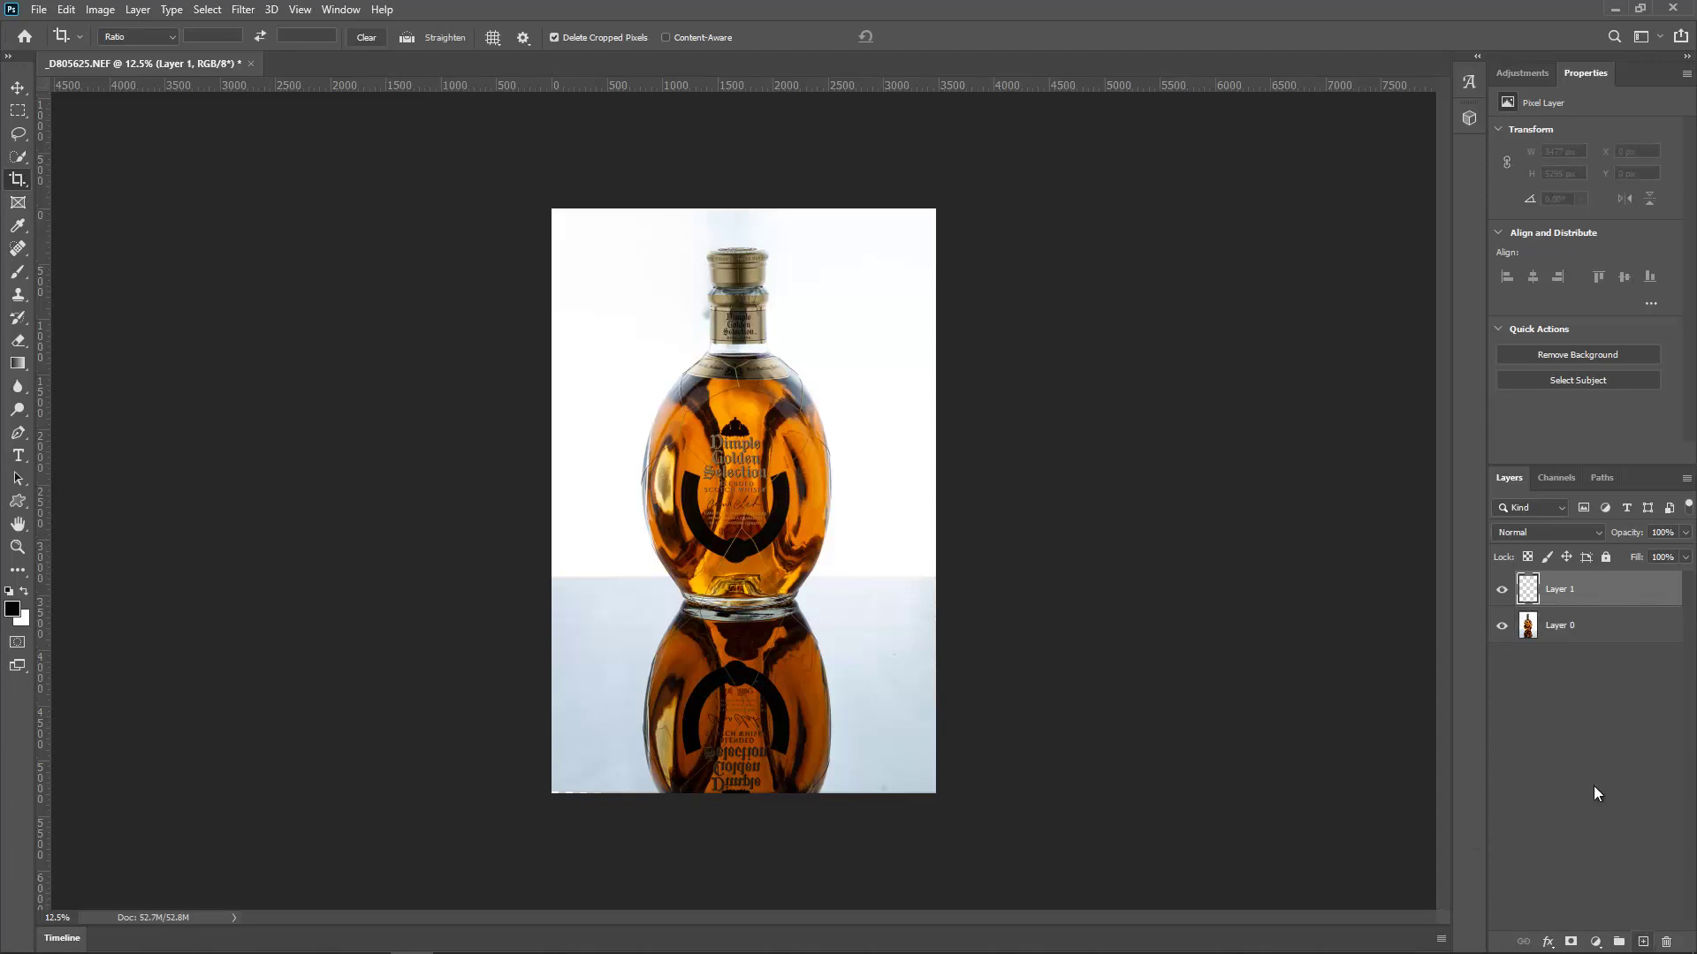
pyautogui.doubleClick(1561, 589)
pyautogui.write('clean')
pyautogui.press('Return')
# Clone clean background over the dark smudge beside the bottle's neck on the clean layer, using the Clone Stamp at 89% flow
pyautogui.scroll(3, 778, 388)
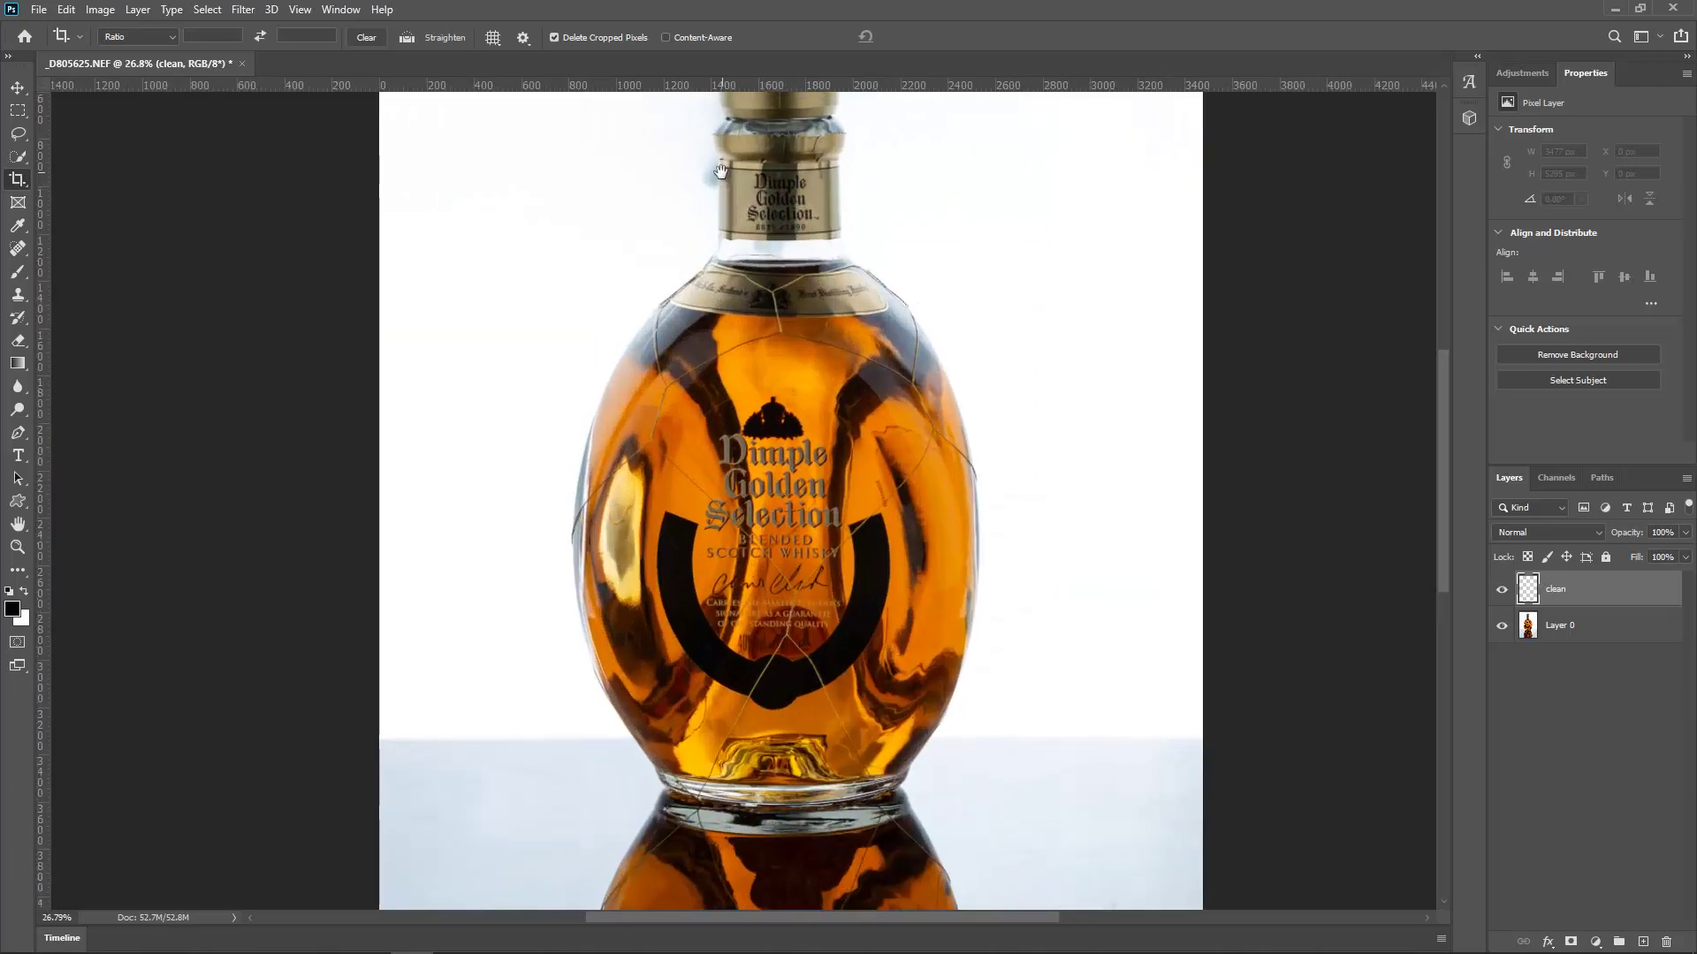
pyautogui.scroll(2, 721, 354)
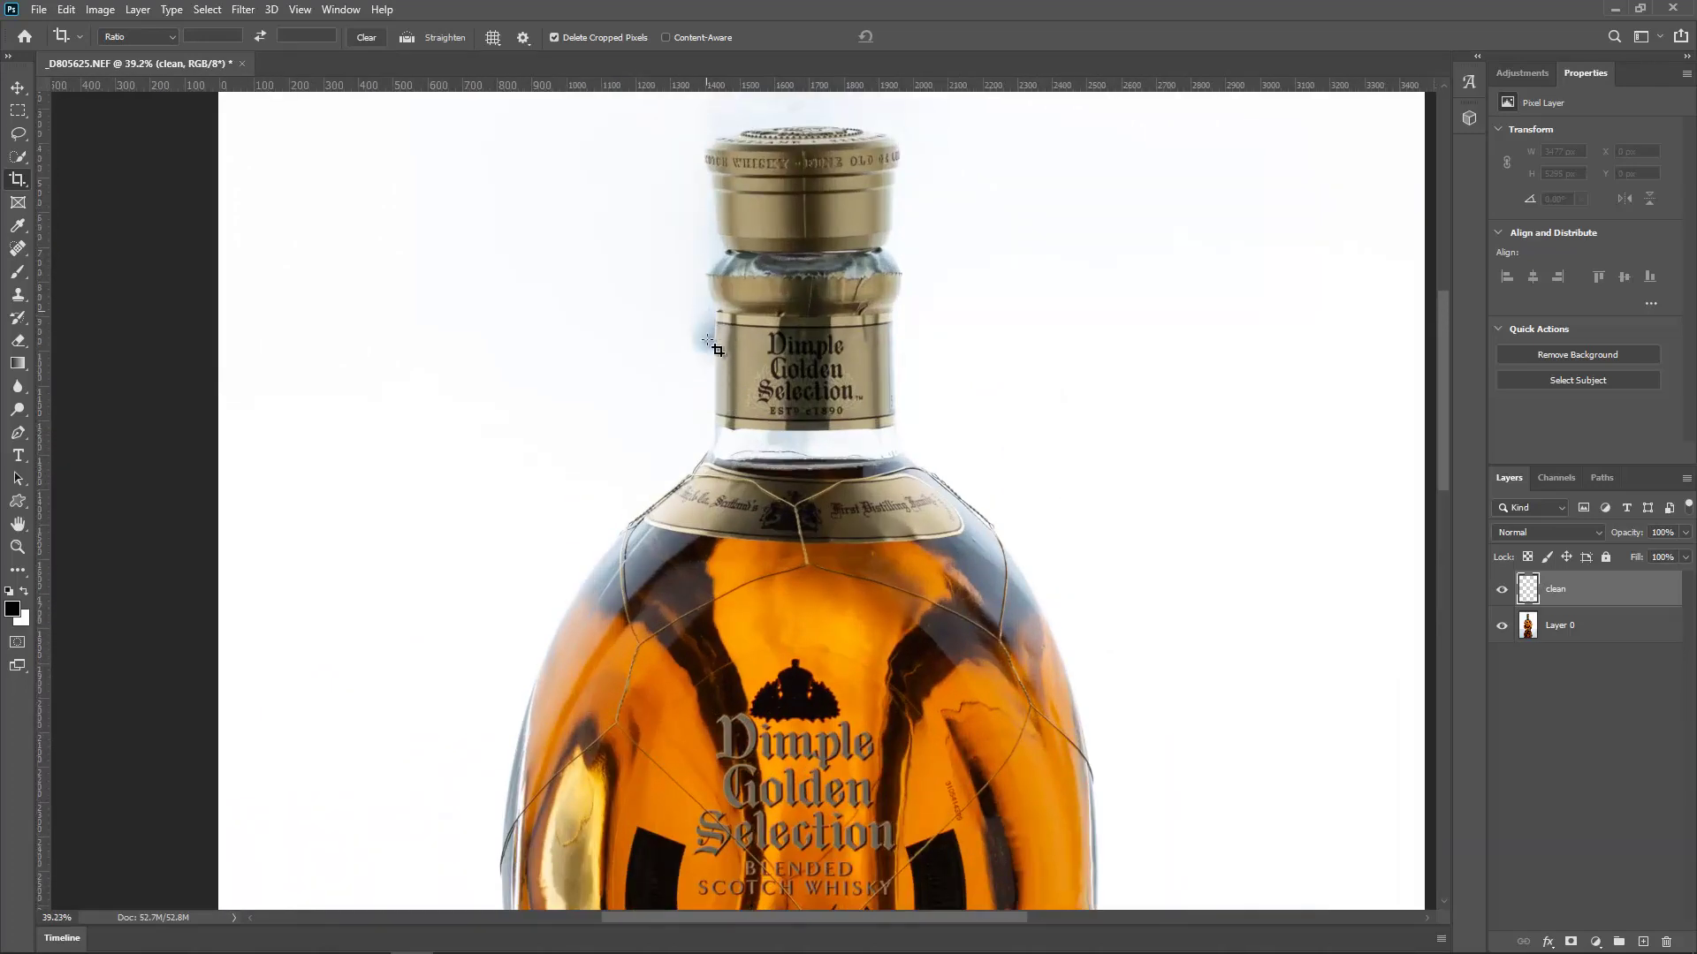
pyautogui.scroll(1, 718, 408)
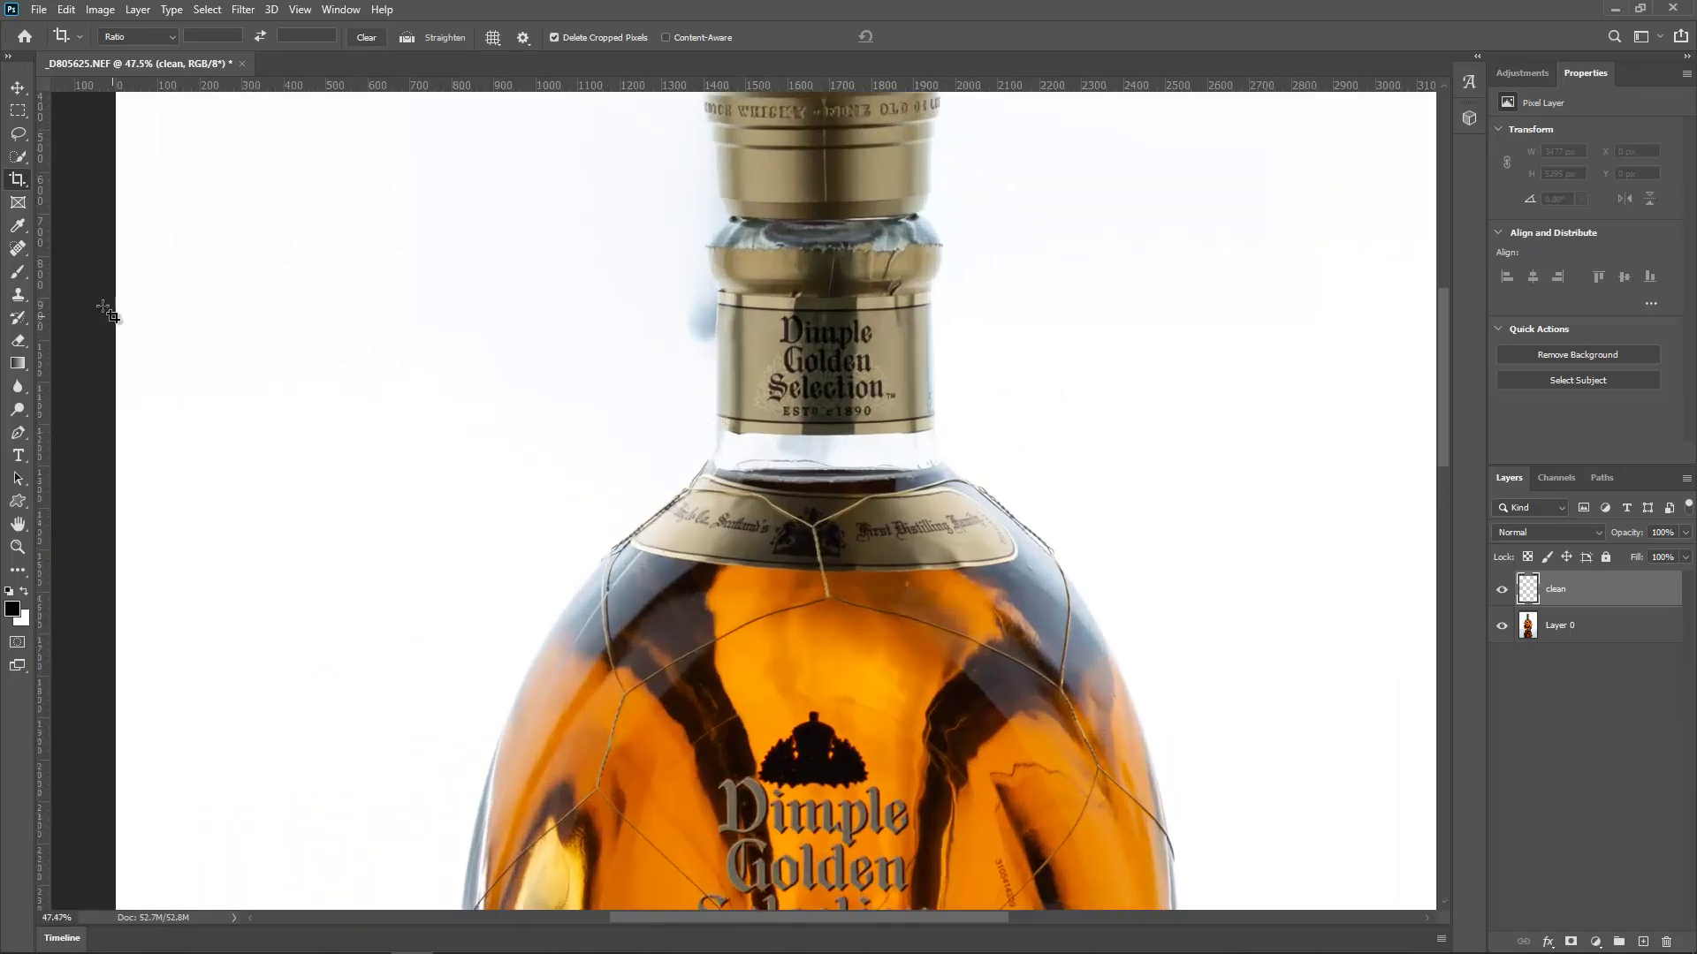
pyautogui.click(21, 300)
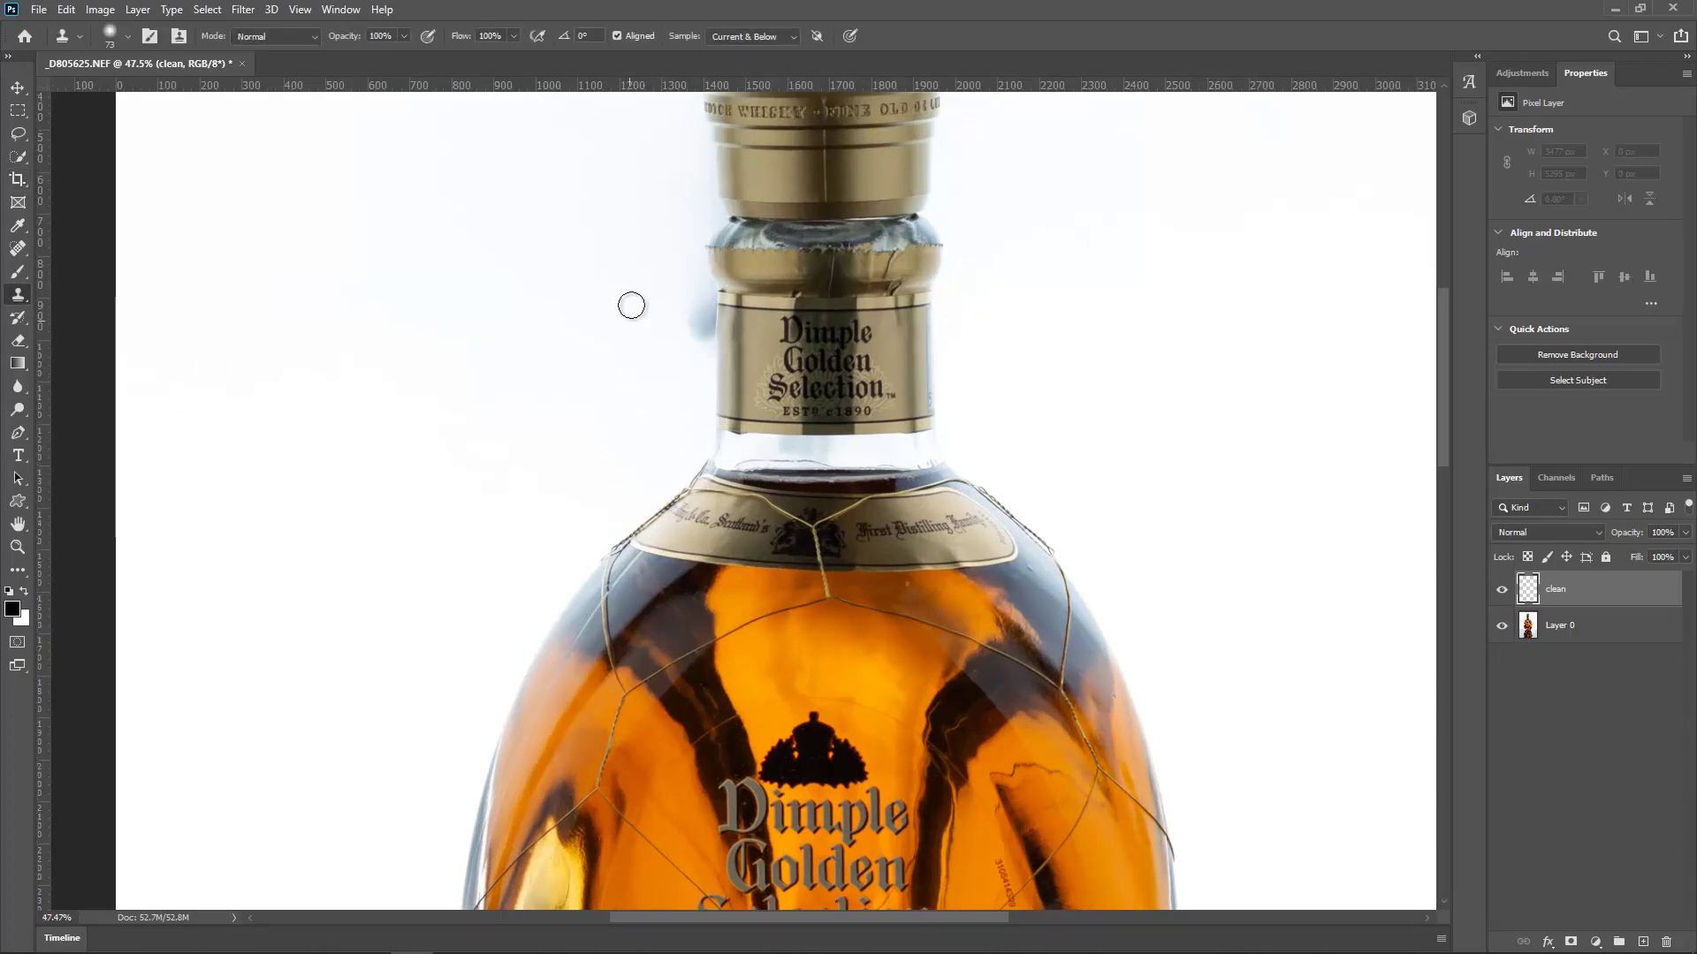
pyautogui.moveTo(458, 41); pyautogui.dragTo(453, 42)
pyautogui.keyDown('alt'); pyautogui.click(623, 315); pyautogui.keyUp('alt')
pyautogui.moveTo(695, 304)
pyautogui.mouseDown()
pyautogui.moveTo(697, 281)
pyautogui.moveTo(701, 336)
pyautogui.moveTo(705, 220)
pyautogui.moveTo(679, 224)
pyautogui.mouseUp()
# Select the full-width background area from the image's top down to the table's back edge and add a Levels adjustment layer for it
pyautogui.scroll(-5, 638, 362)
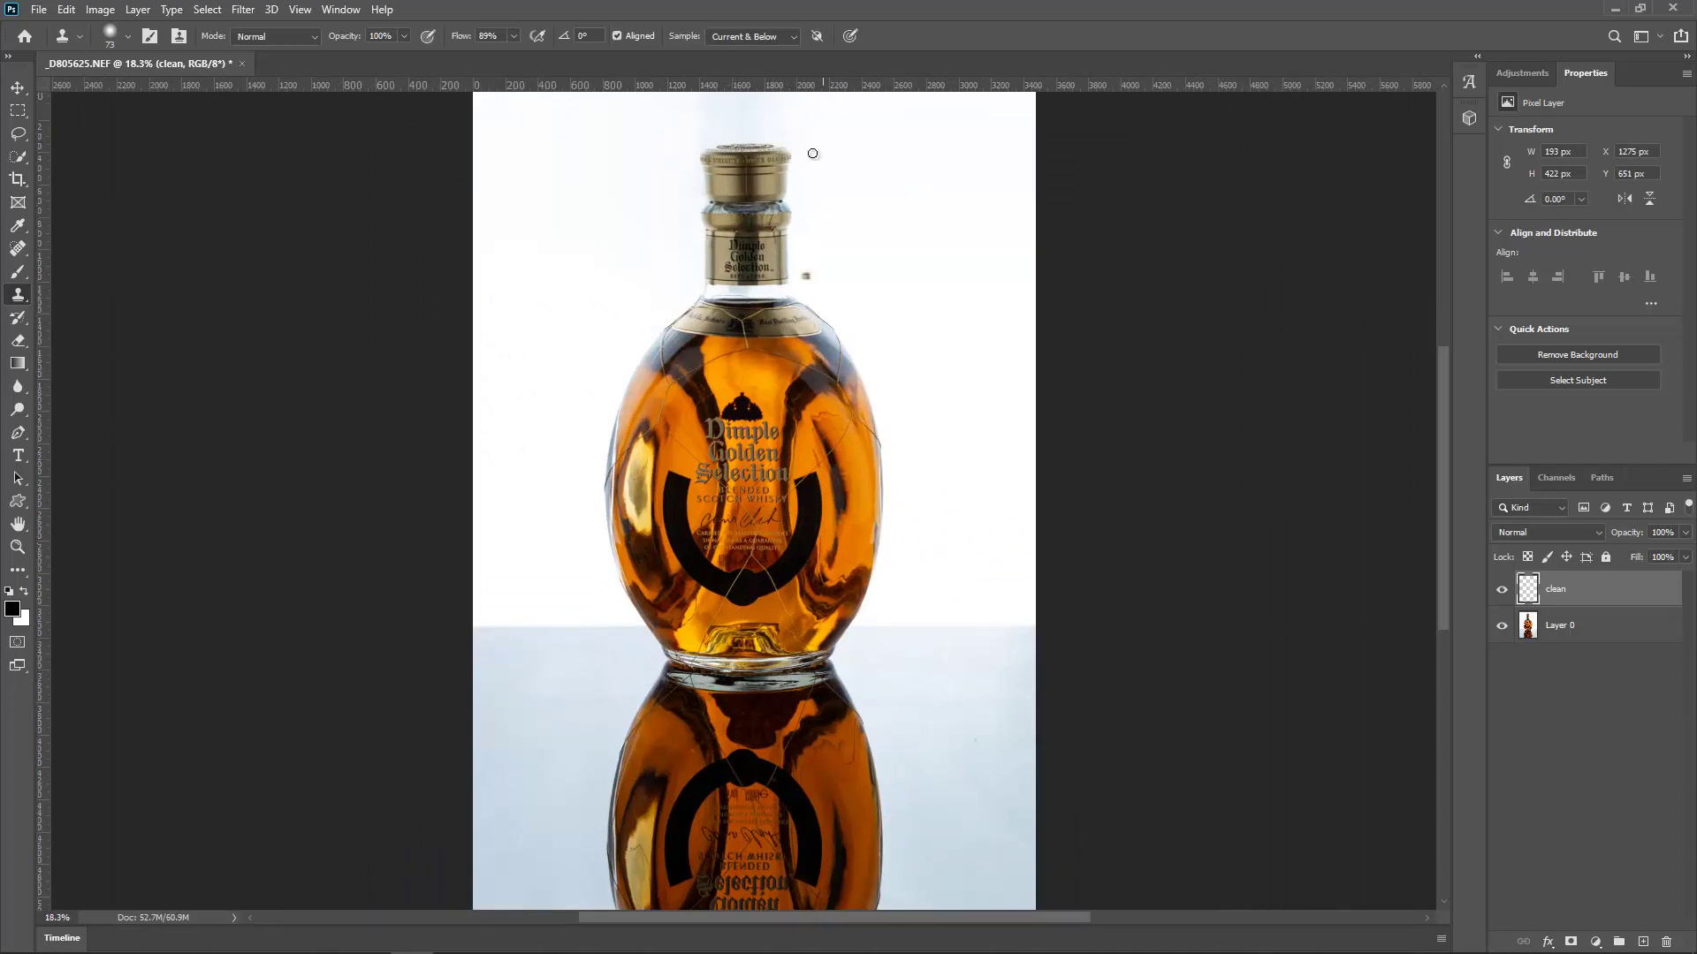
pyautogui.scroll(2, 778, 296)
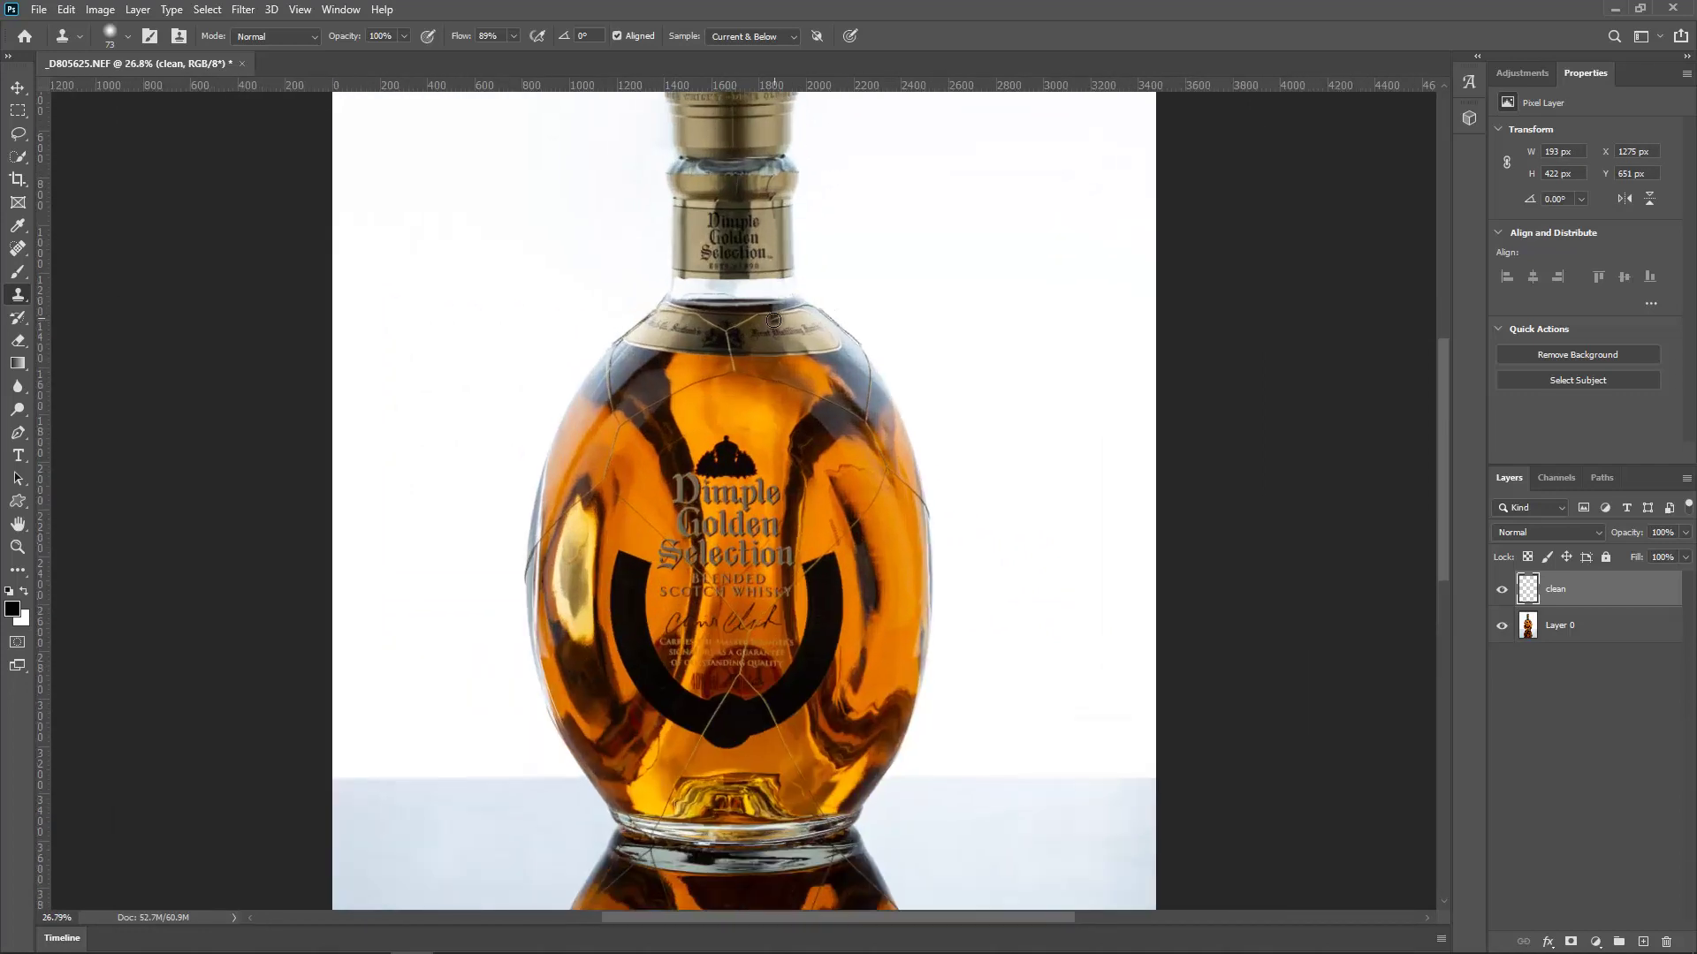
pyautogui.scroll(-3, 708, 414)
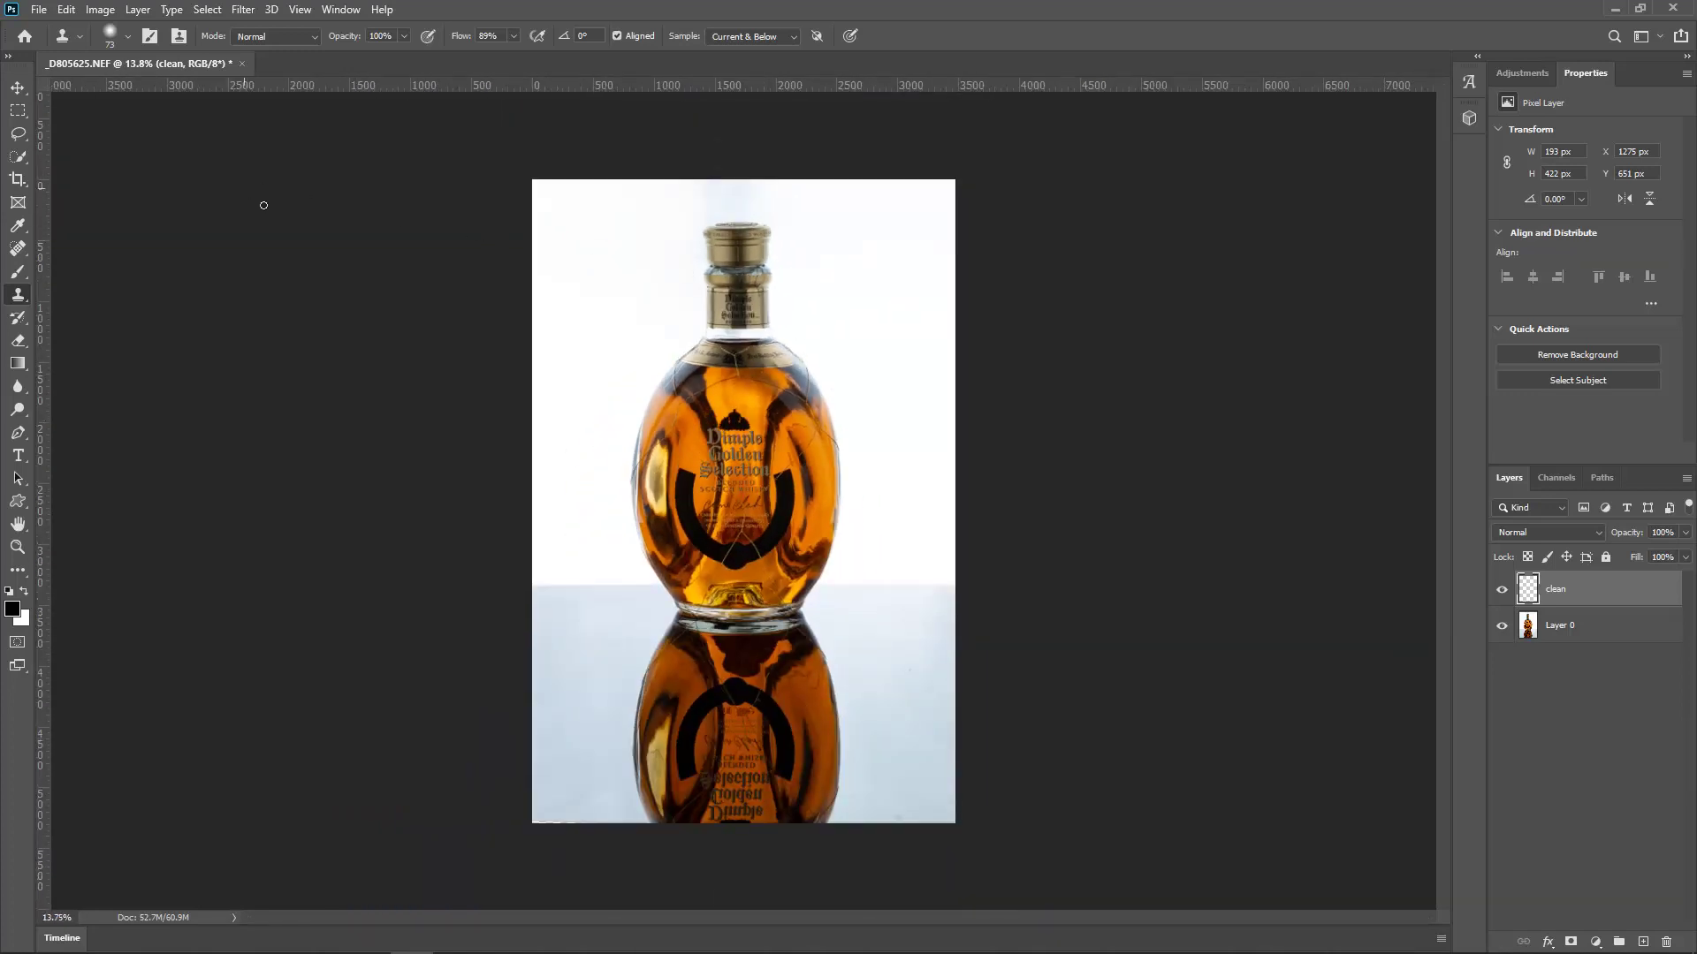
pyautogui.click(18, 112)
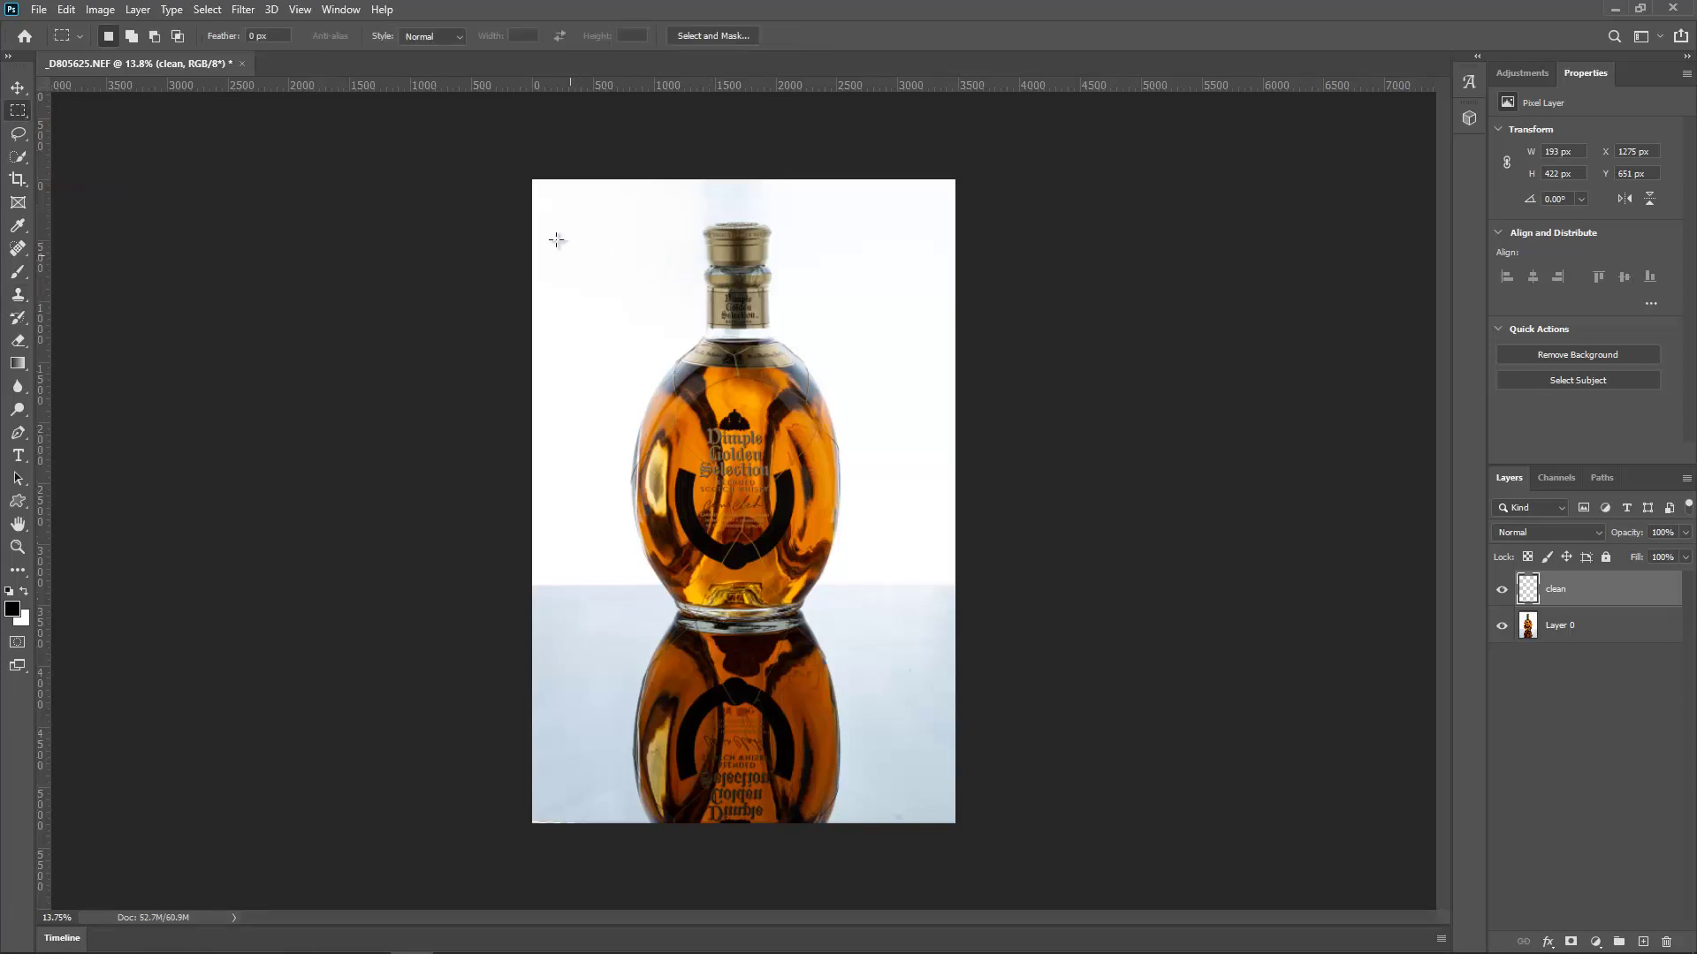
pyautogui.moveTo(533, 181); pyautogui.dragTo(963, 581)
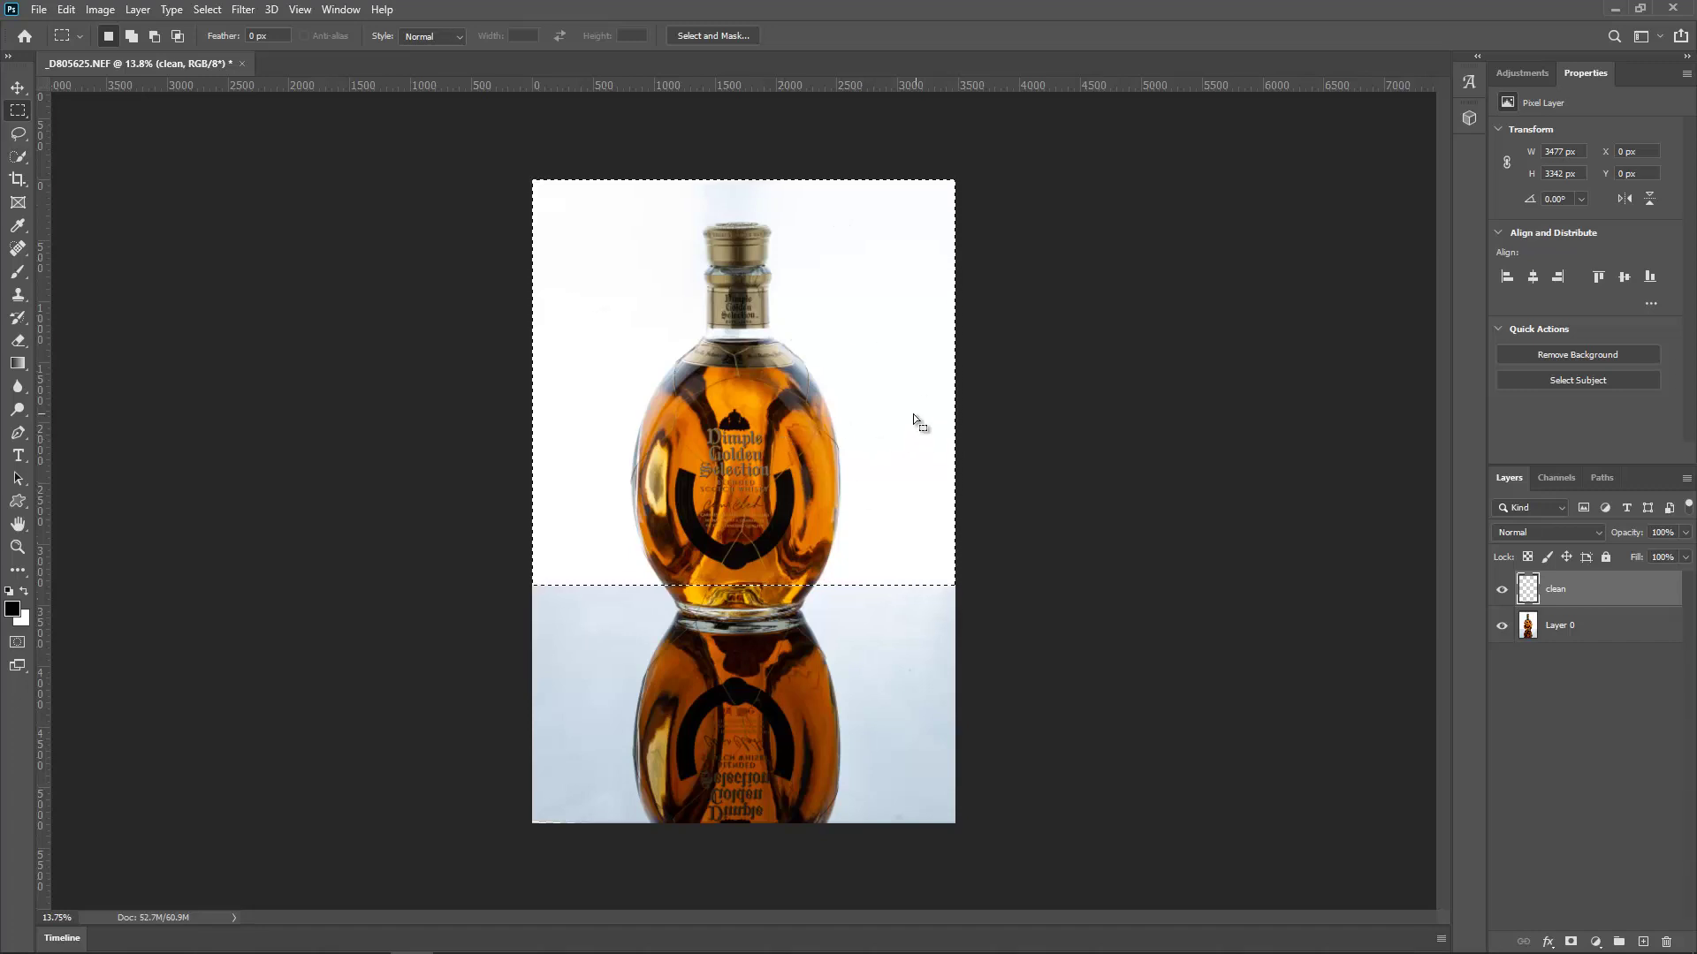
pyautogui.click(1595, 942)
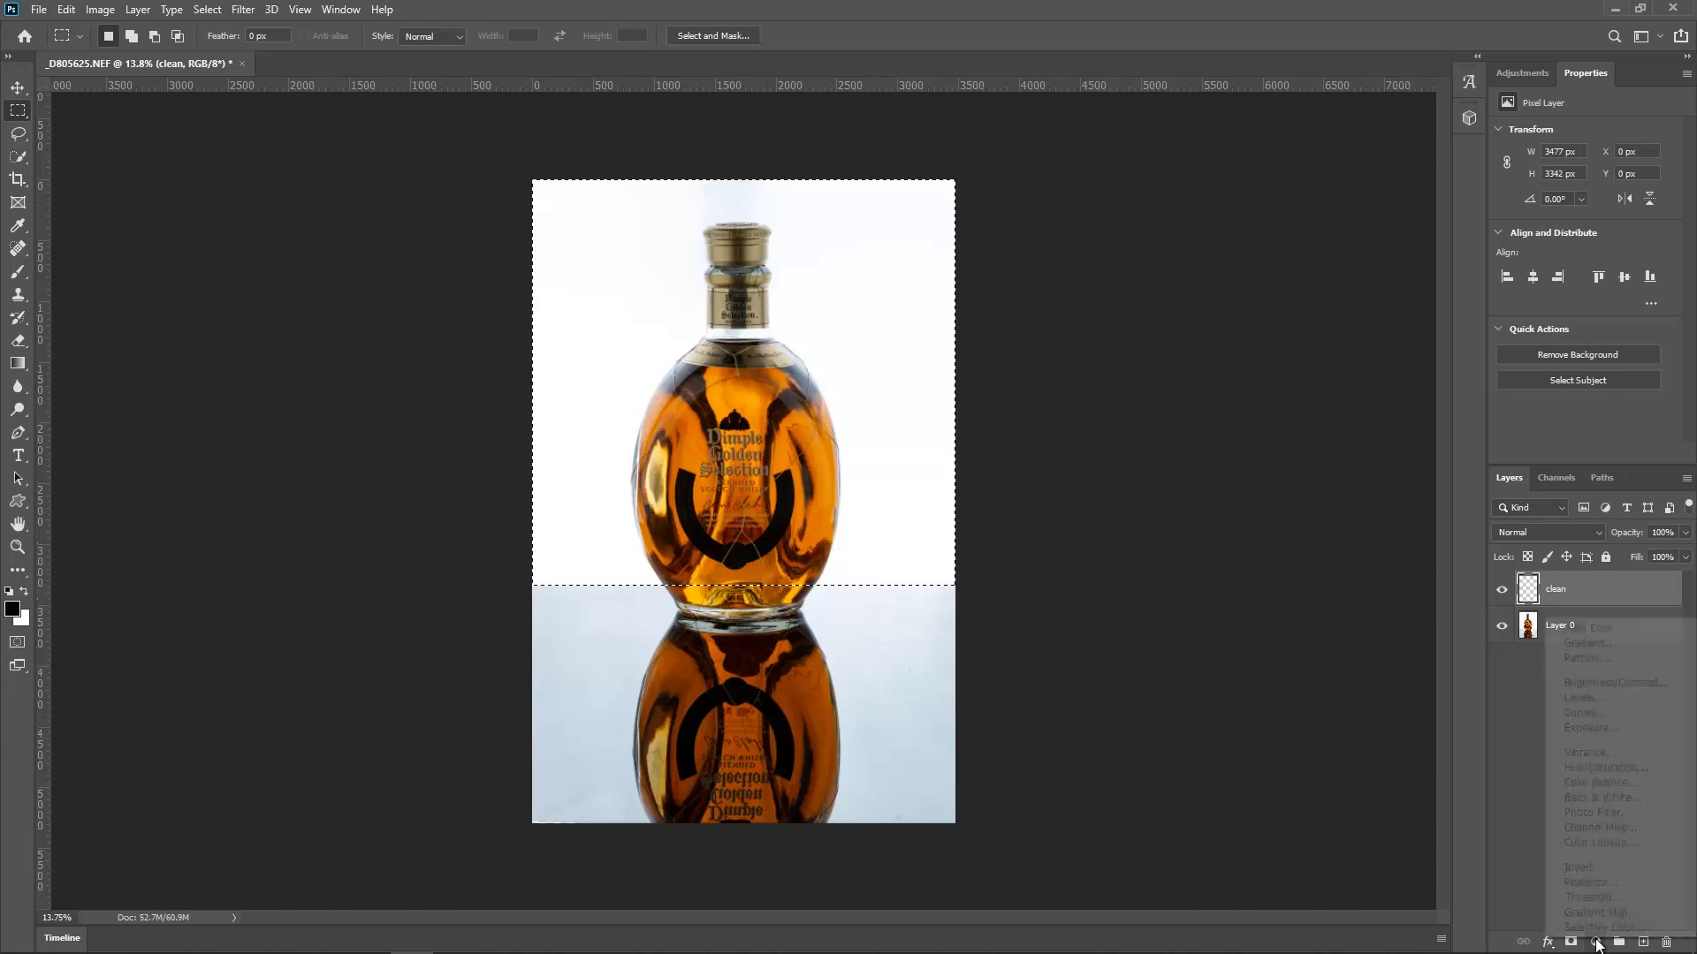
pyautogui.click(1603, 696)
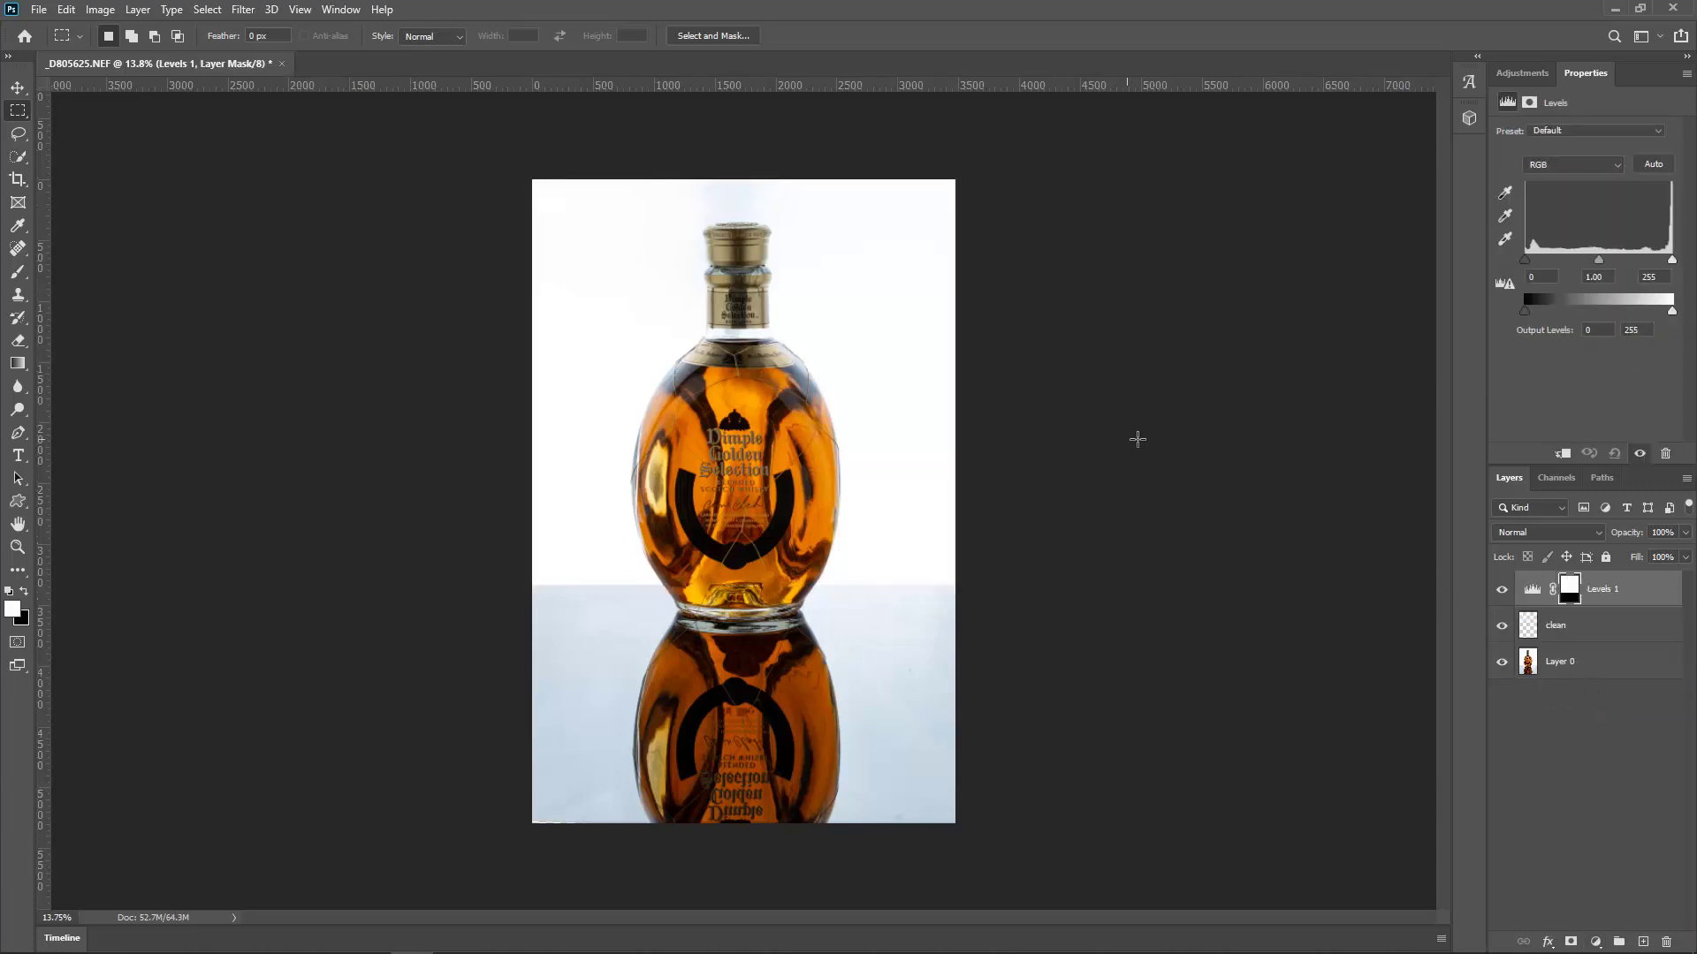
# Set the Levels layer's white point by sampling the greyish background just above the bottle cap
pyautogui.click(1572, 586)
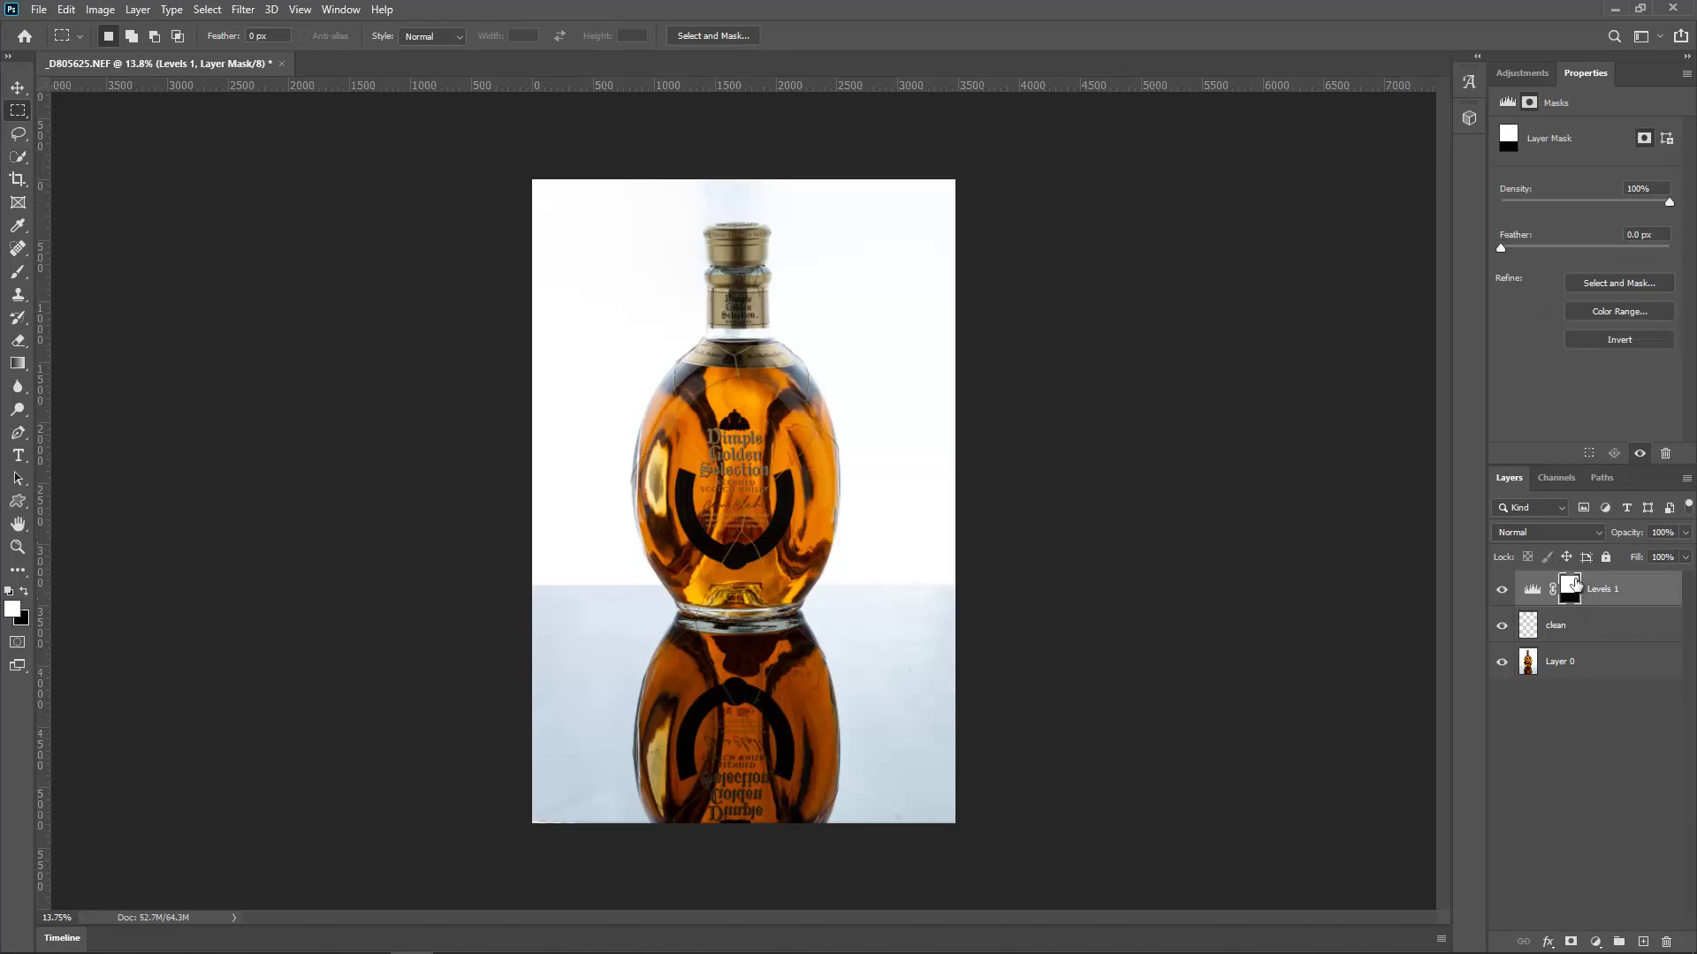
pyautogui.click(1540, 591)
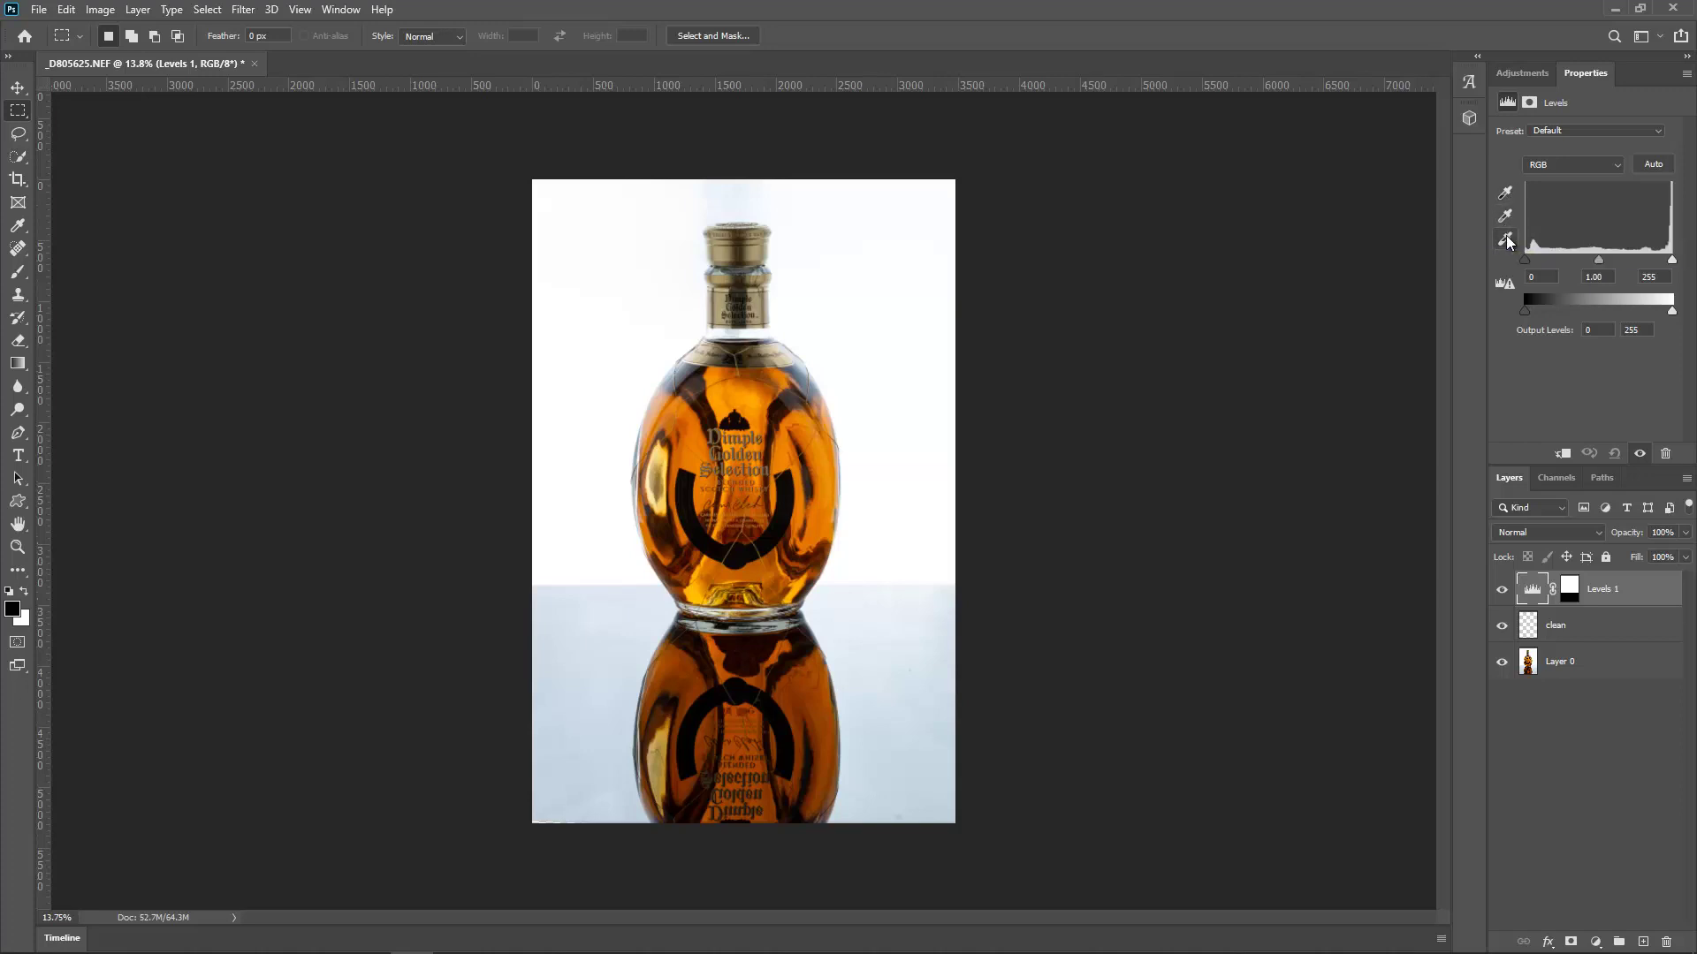
pyautogui.click(1506, 239)
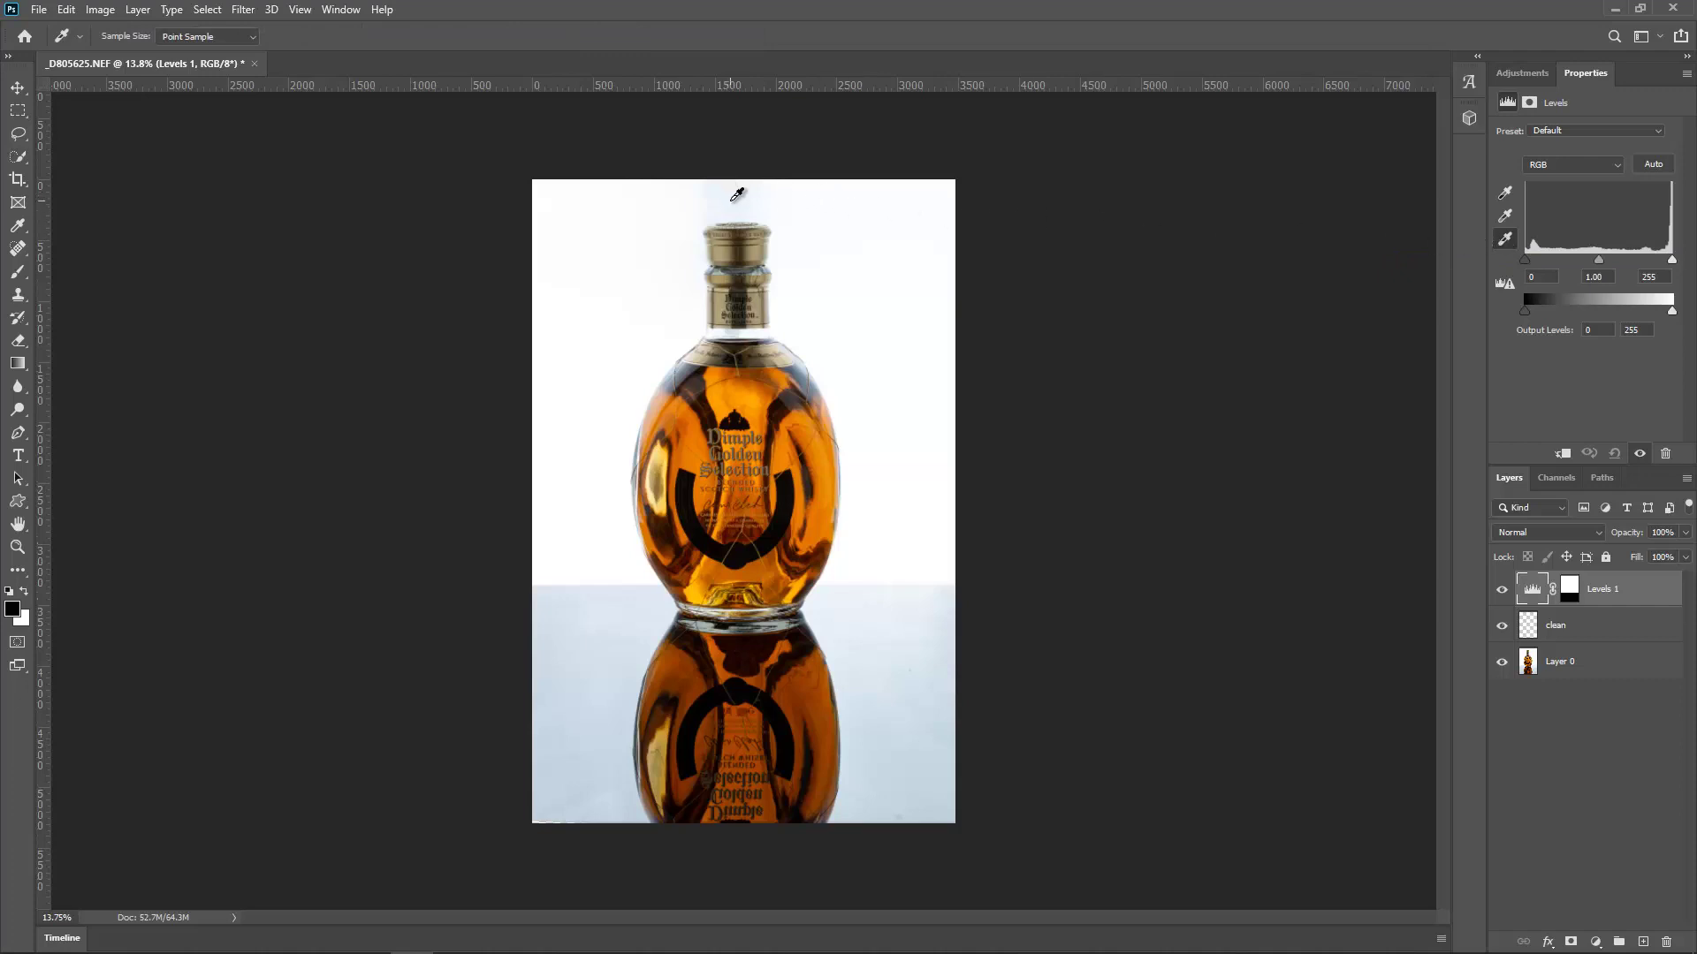
pyautogui.click(732, 199)
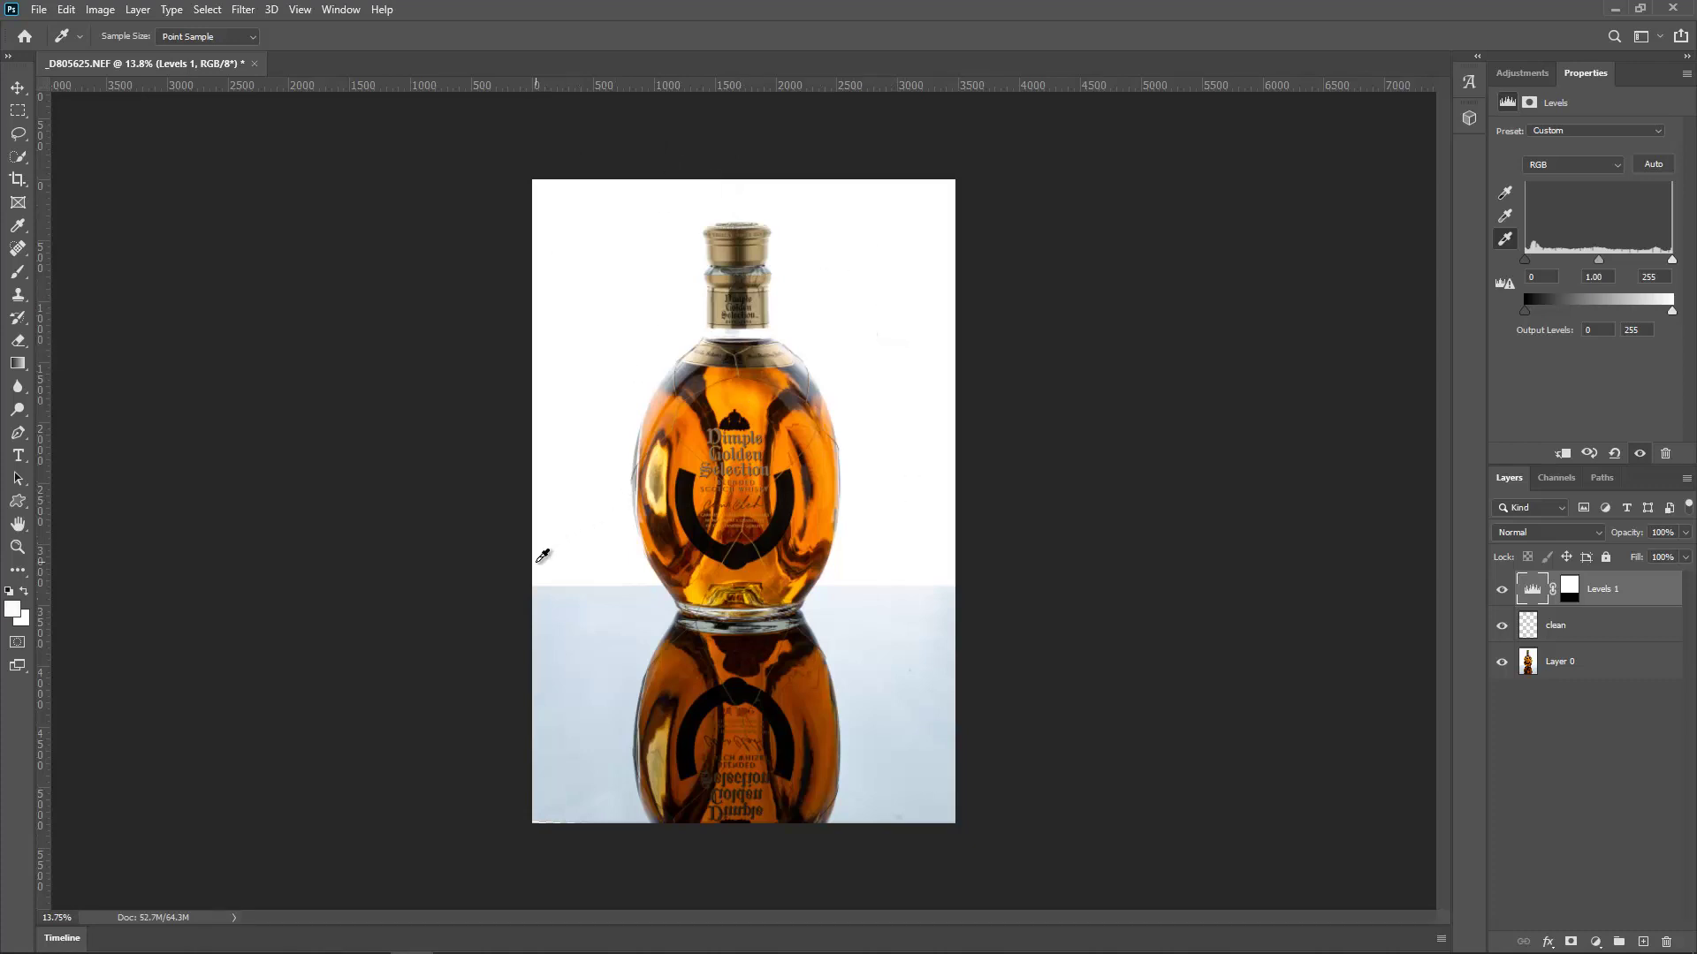
pyautogui.click(633, 541)
pyautogui.click(738, 185)
# Load the Levels 1 mask as a selection and invert it so that it covers the table and reflection
pyautogui.click(1571, 586)
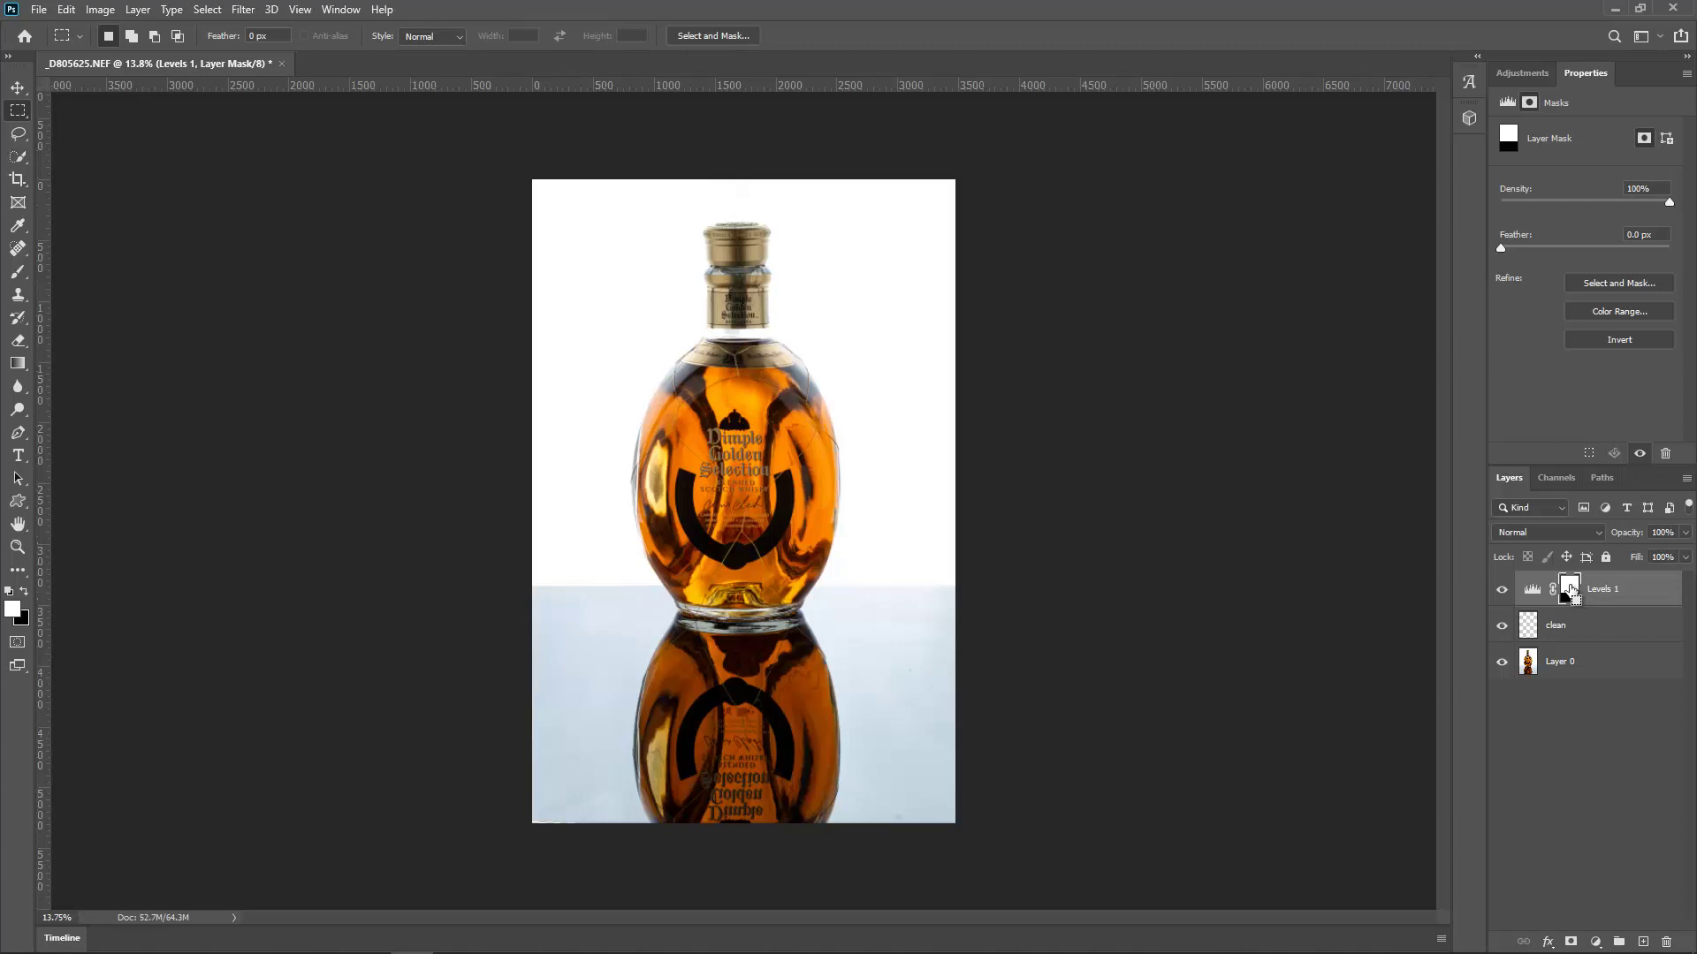
pyautogui.keyDown('ctrl'); pyautogui.click(1570, 590); pyautogui.keyUp('ctrl')
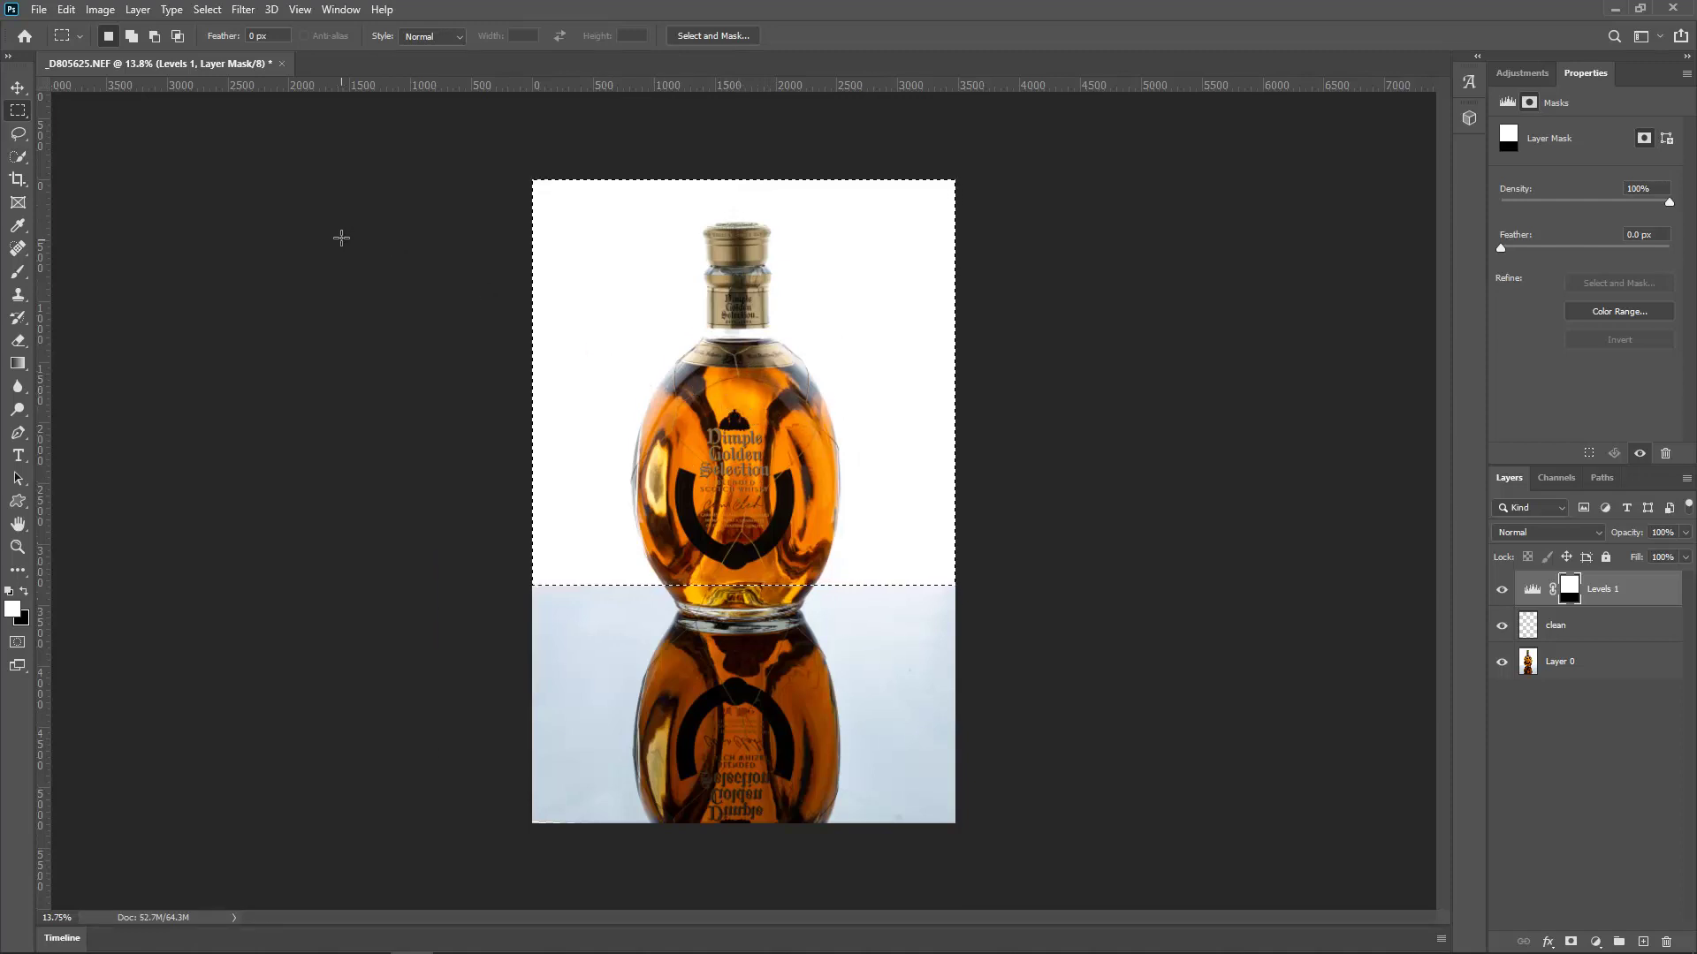
pyautogui.click(204, 12)
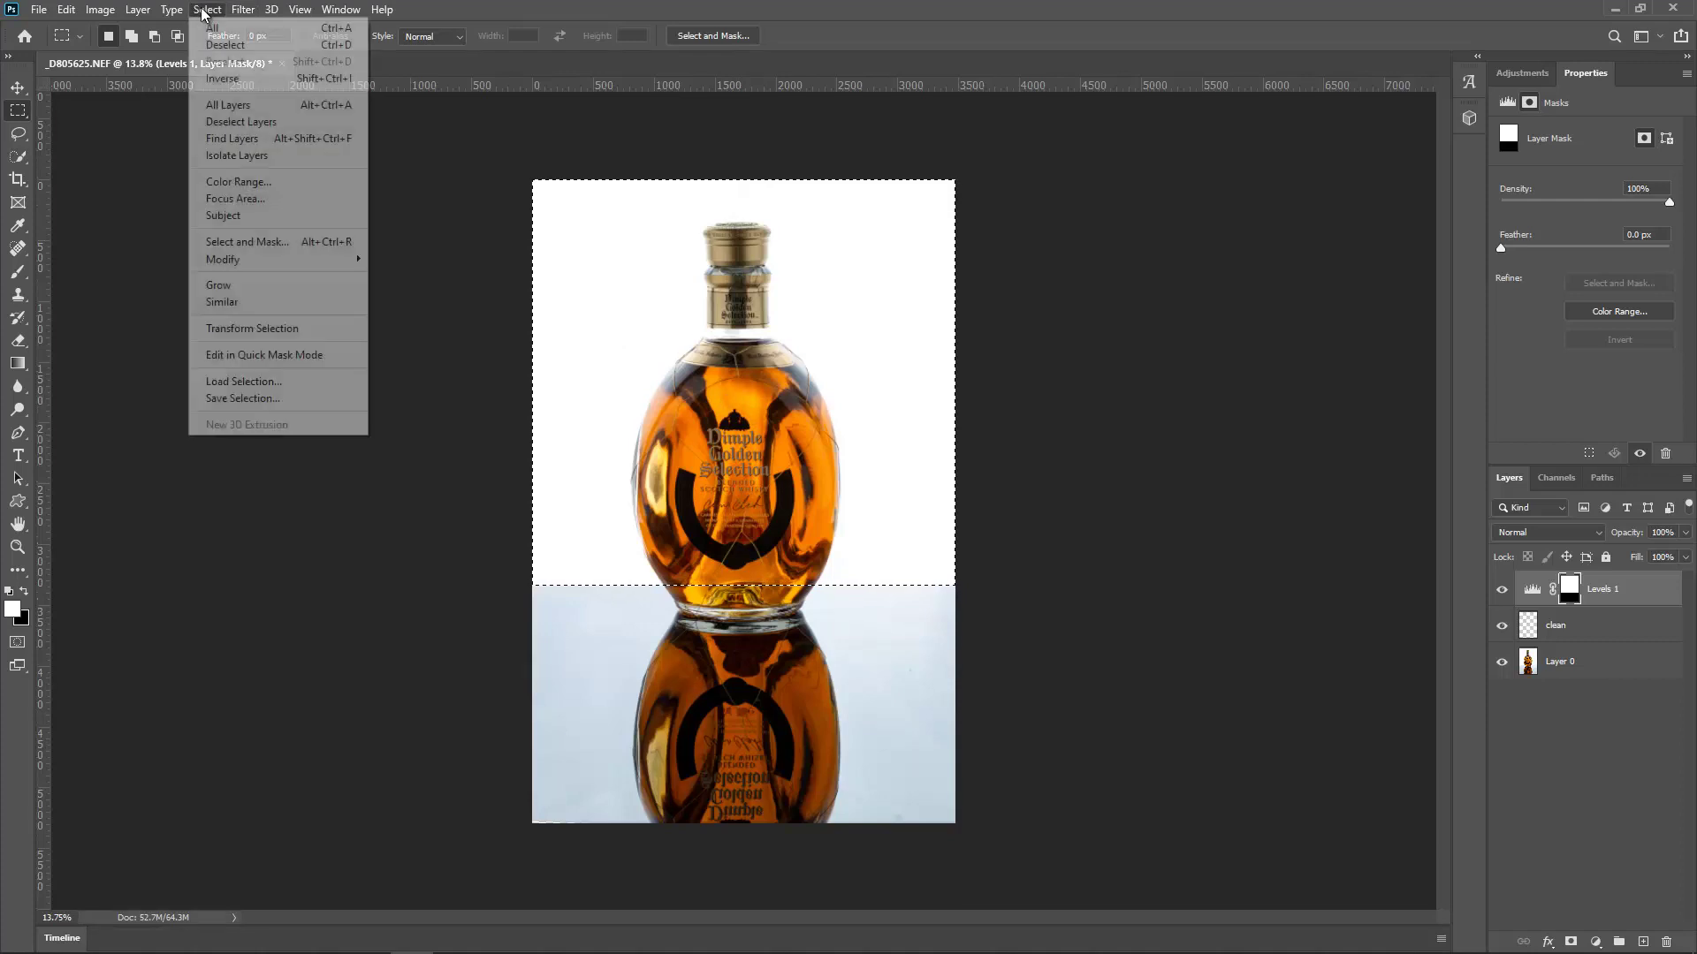
pyautogui.click(222, 78)
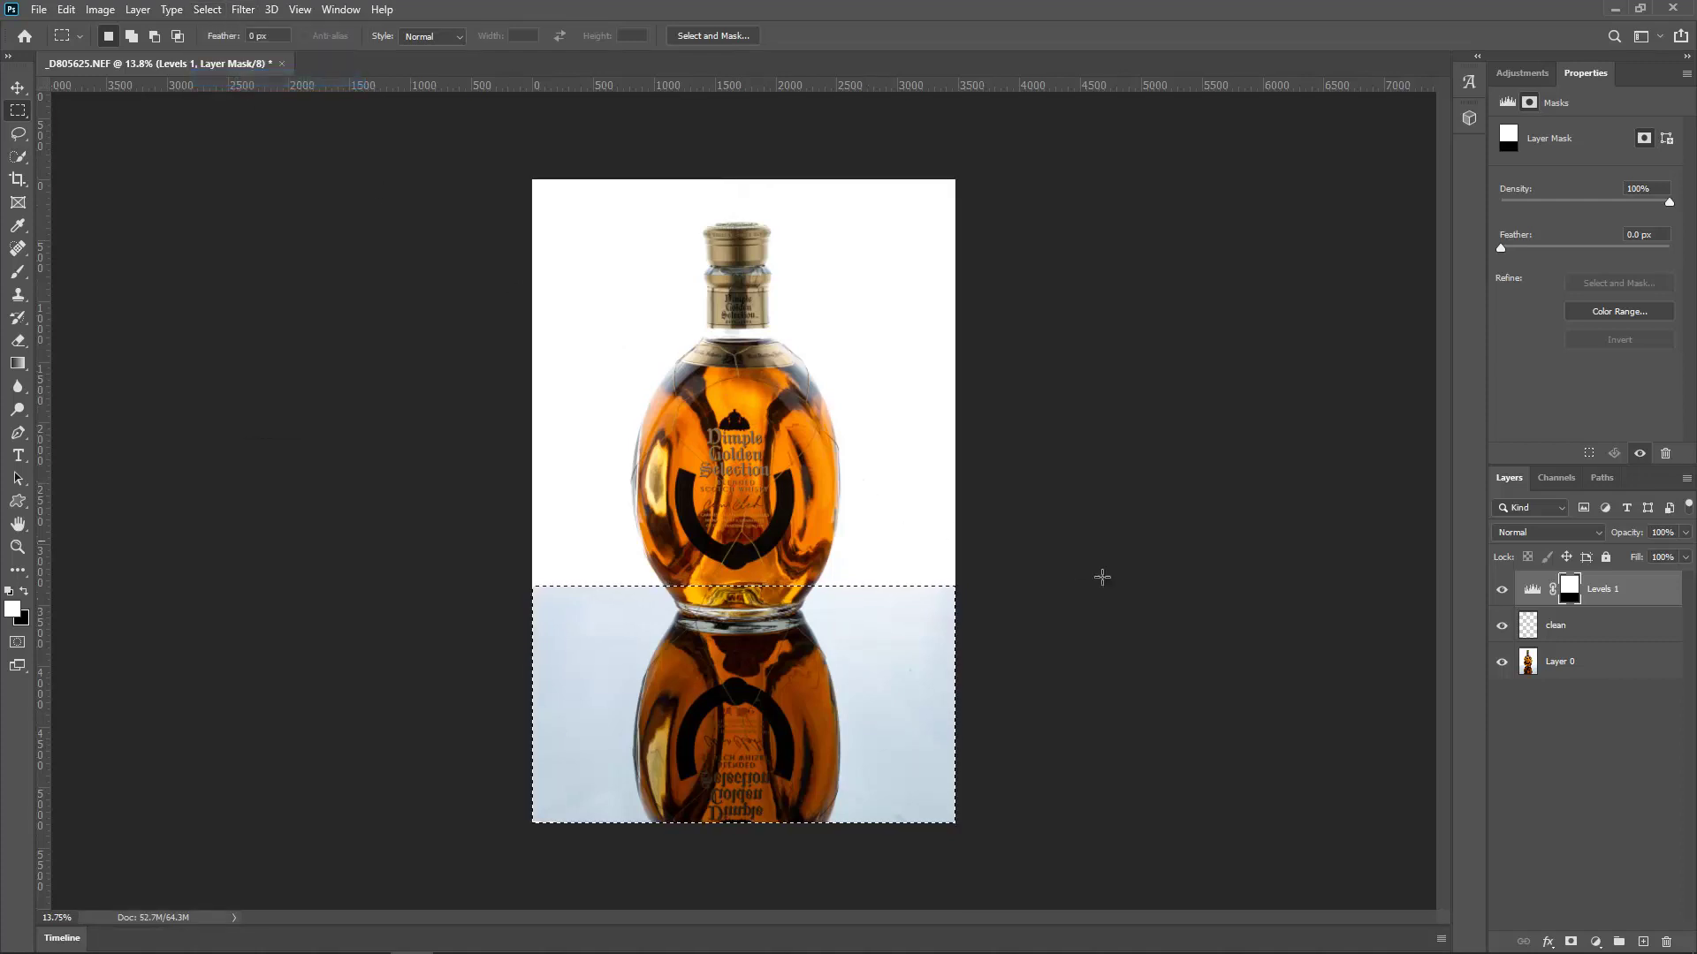
# Add a second Levels layer limited to the table selection, with the black input at 18 and midtones at 0.75
pyautogui.click(1595, 942)
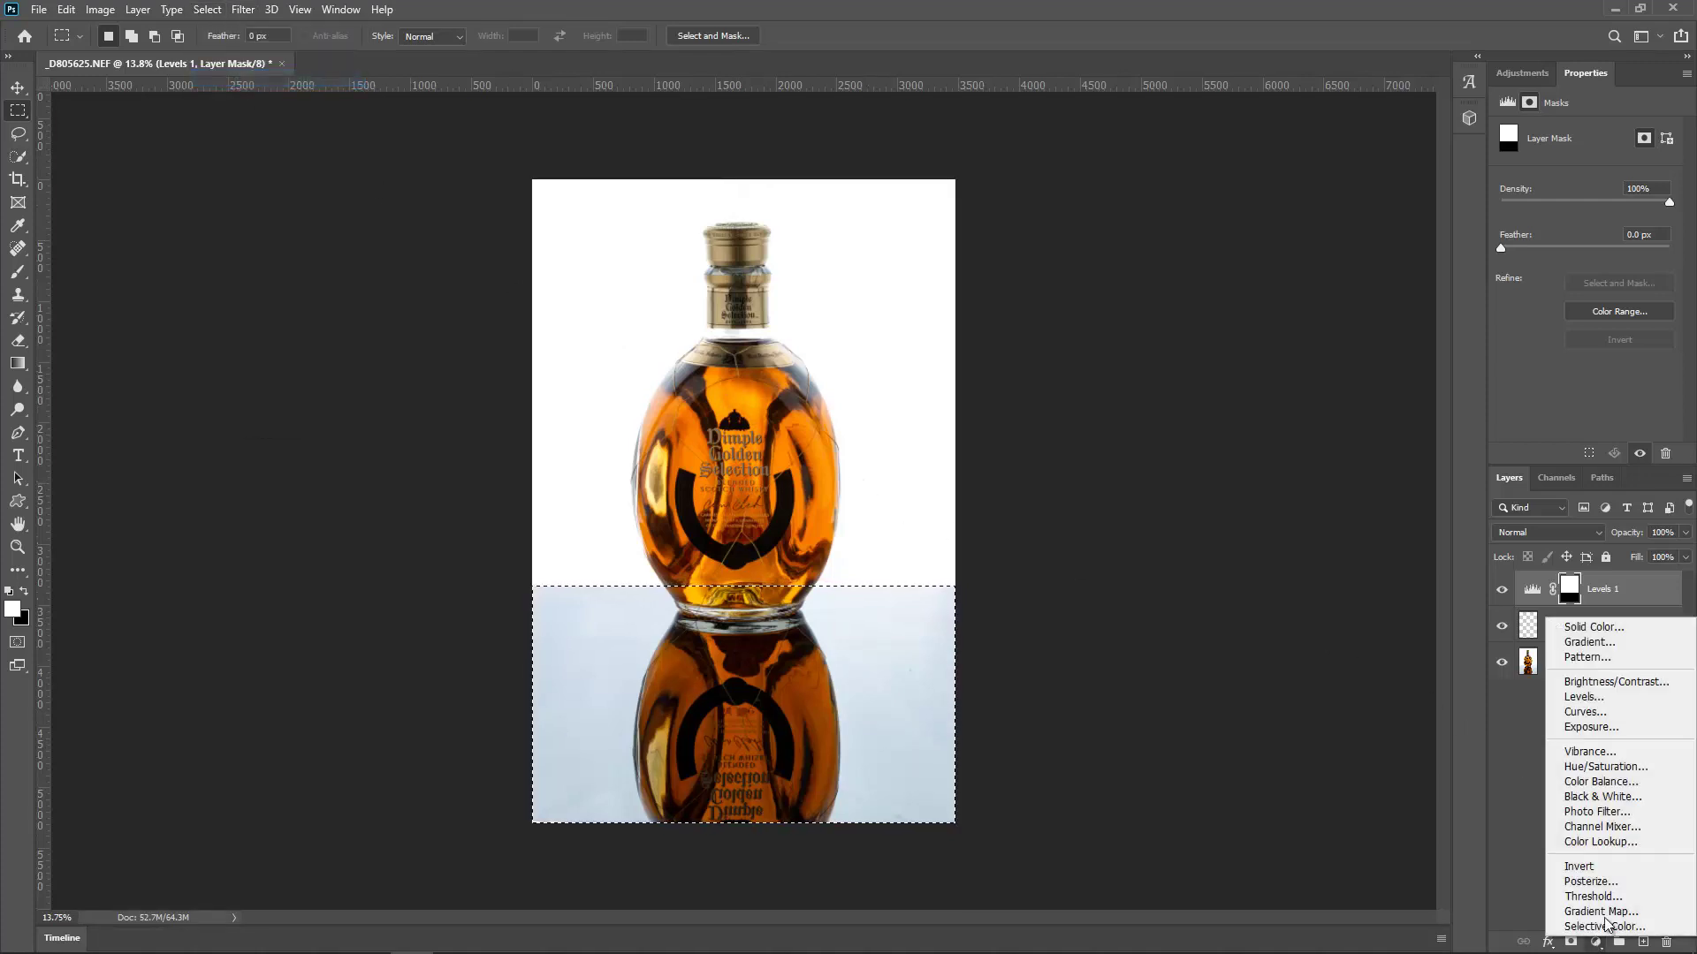
pyautogui.click(1598, 698)
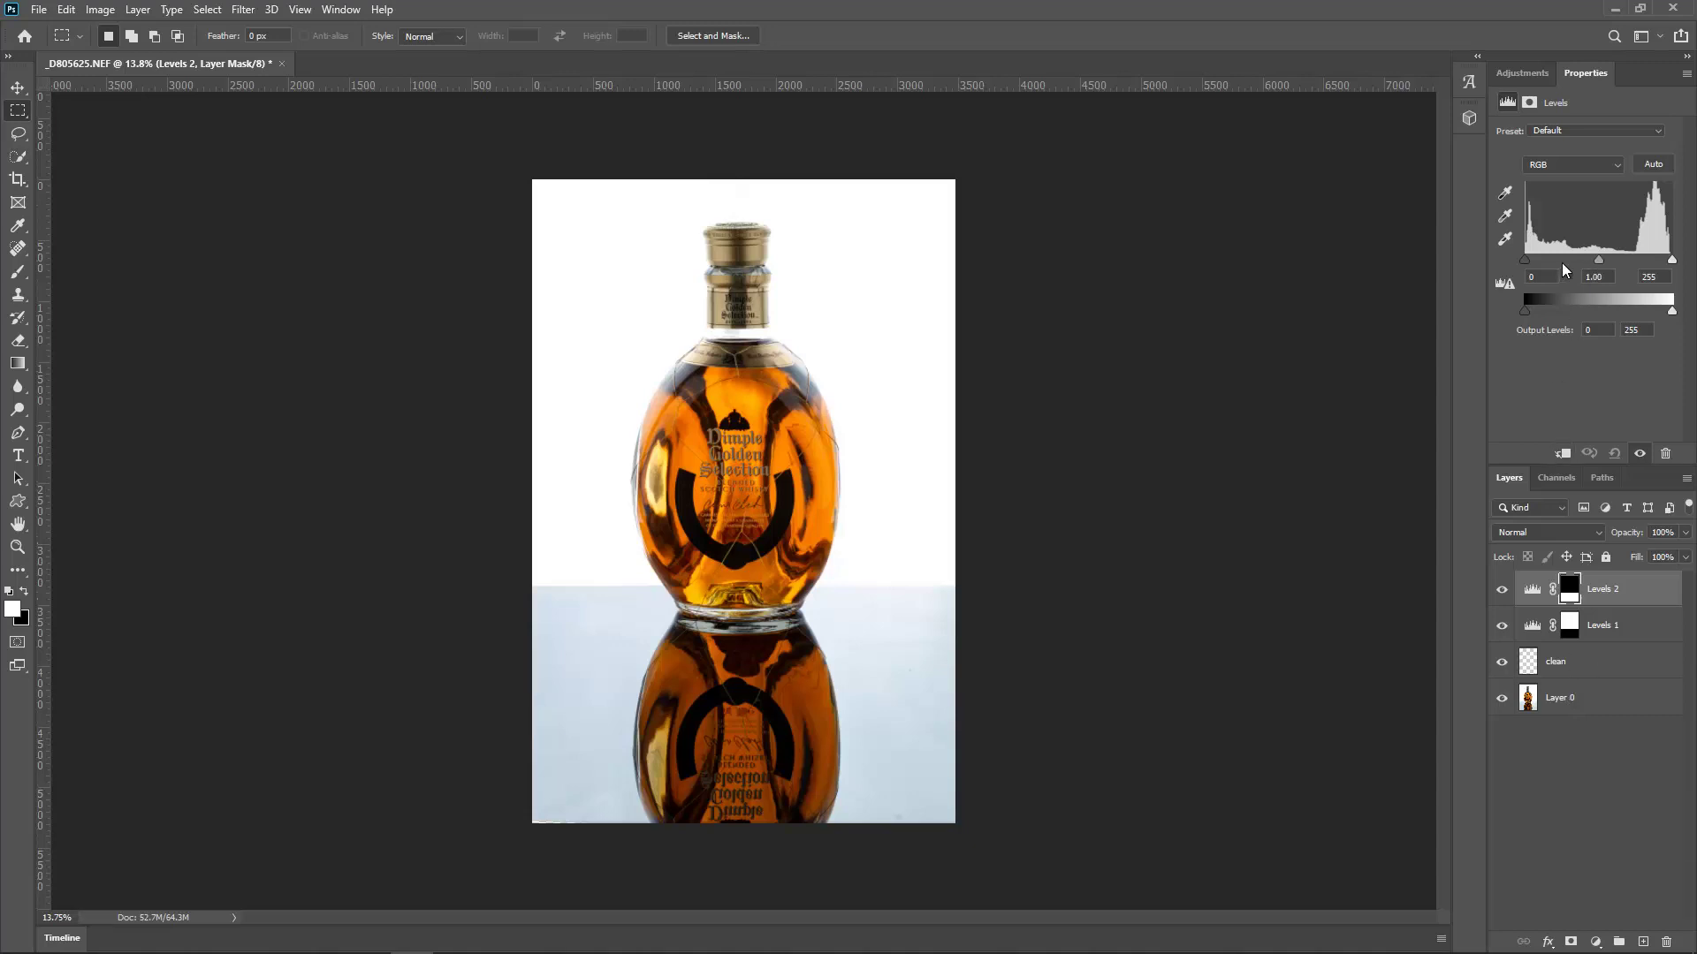
pyautogui.moveTo(1671, 265); pyautogui.dragTo(1536, 258)
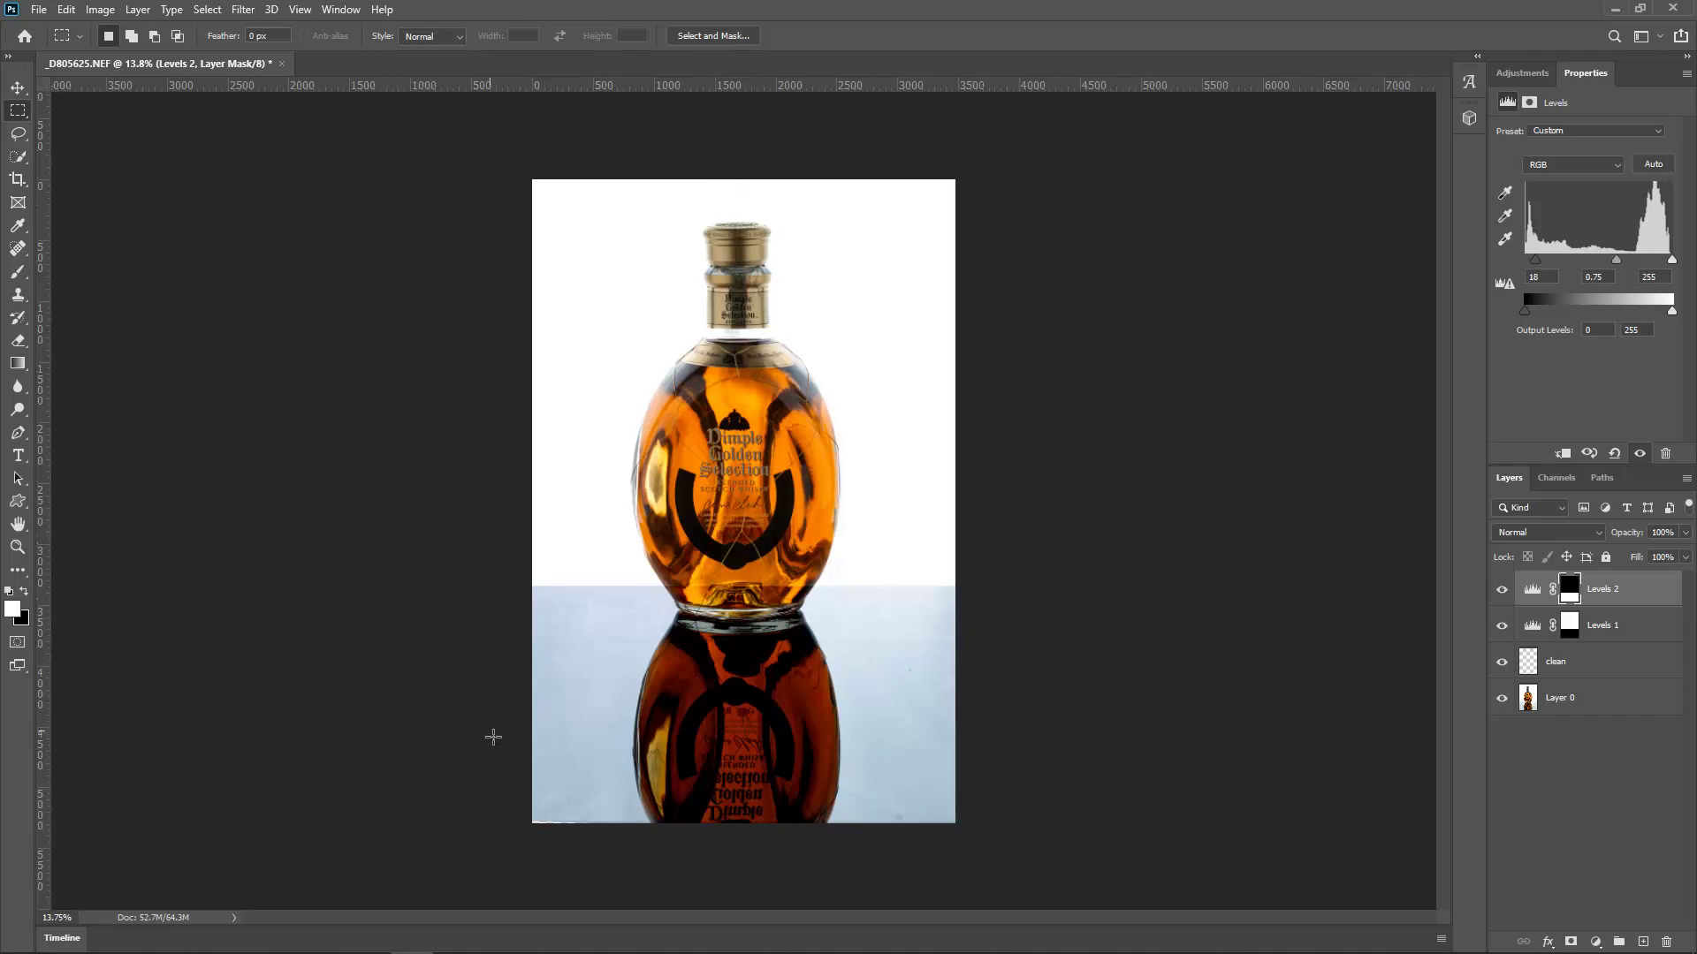
# Paint black on the Levels 2 mask over the bottle's base with a soft brush reduced to 422 px, and compare the layer on and off
pyautogui.scroll(4, 703, 571)
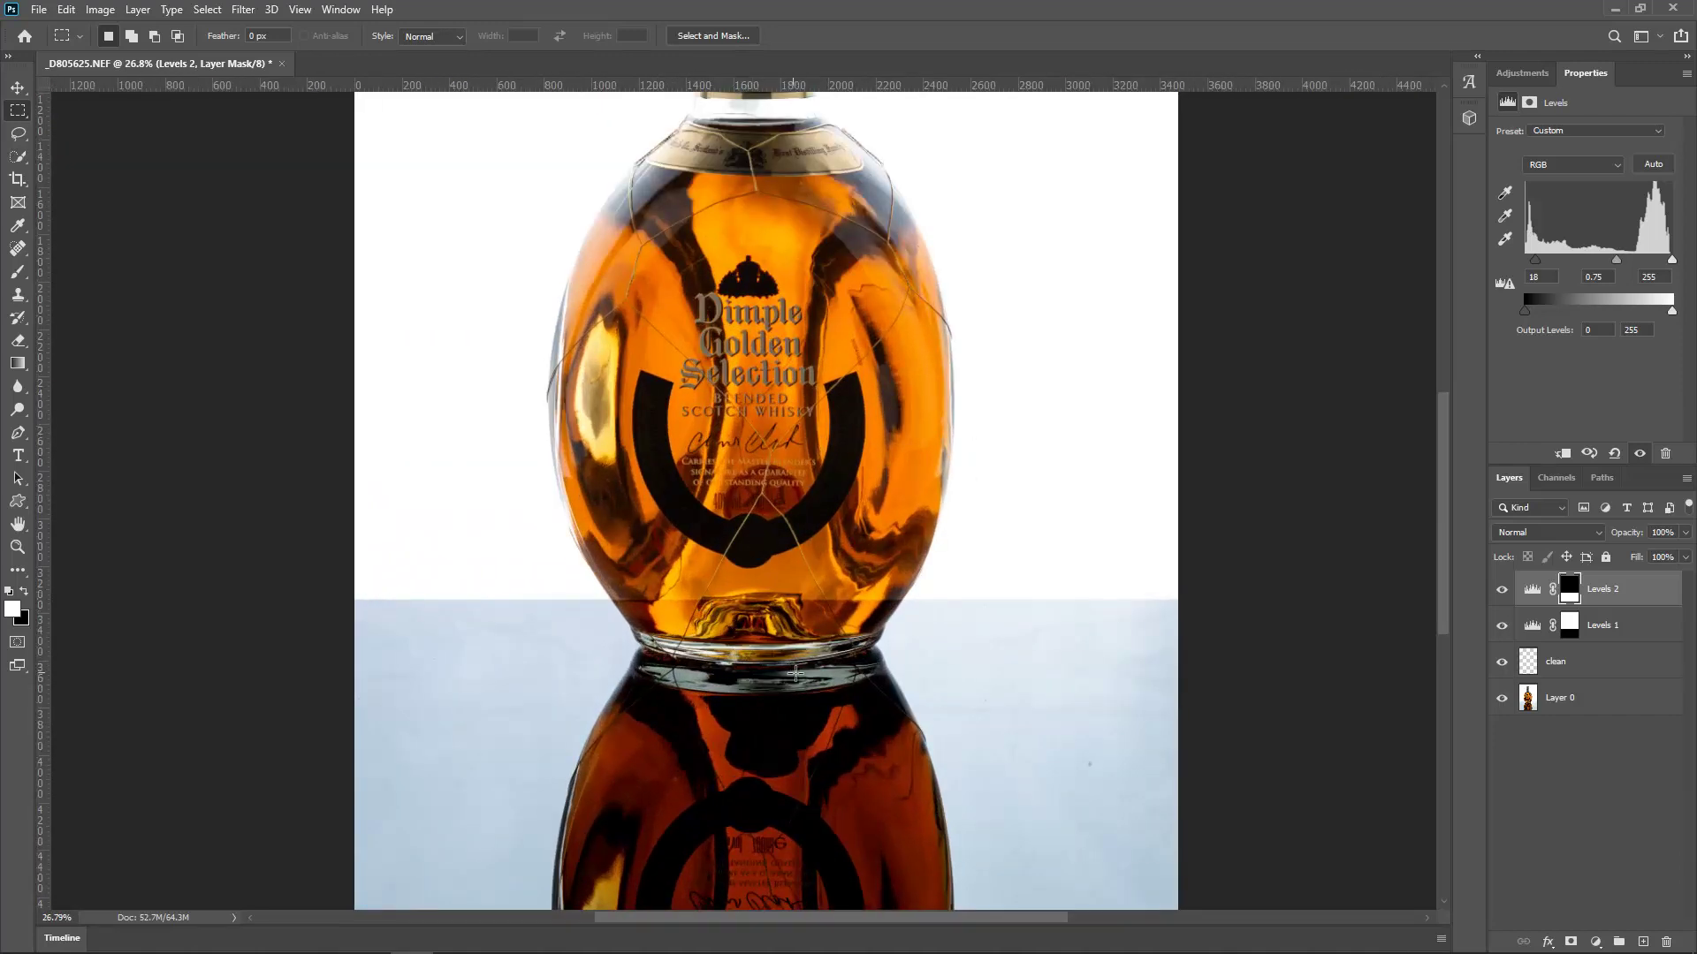
pyautogui.scroll(-1, 744, 661)
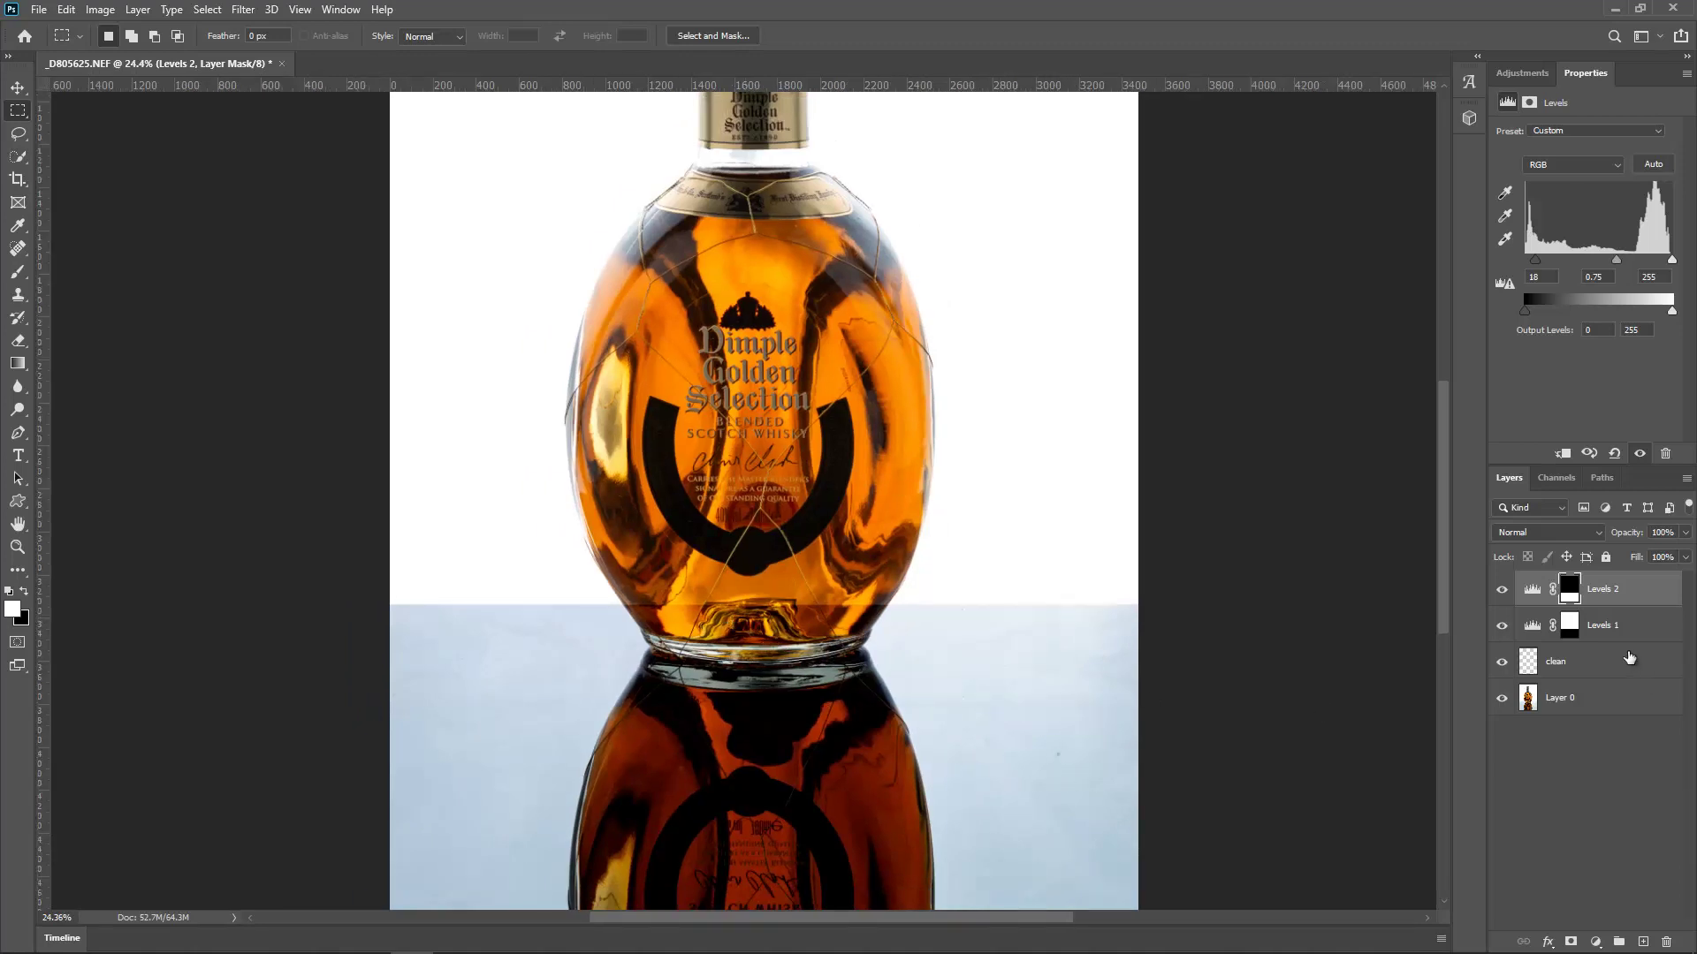
pyautogui.click(1568, 601)
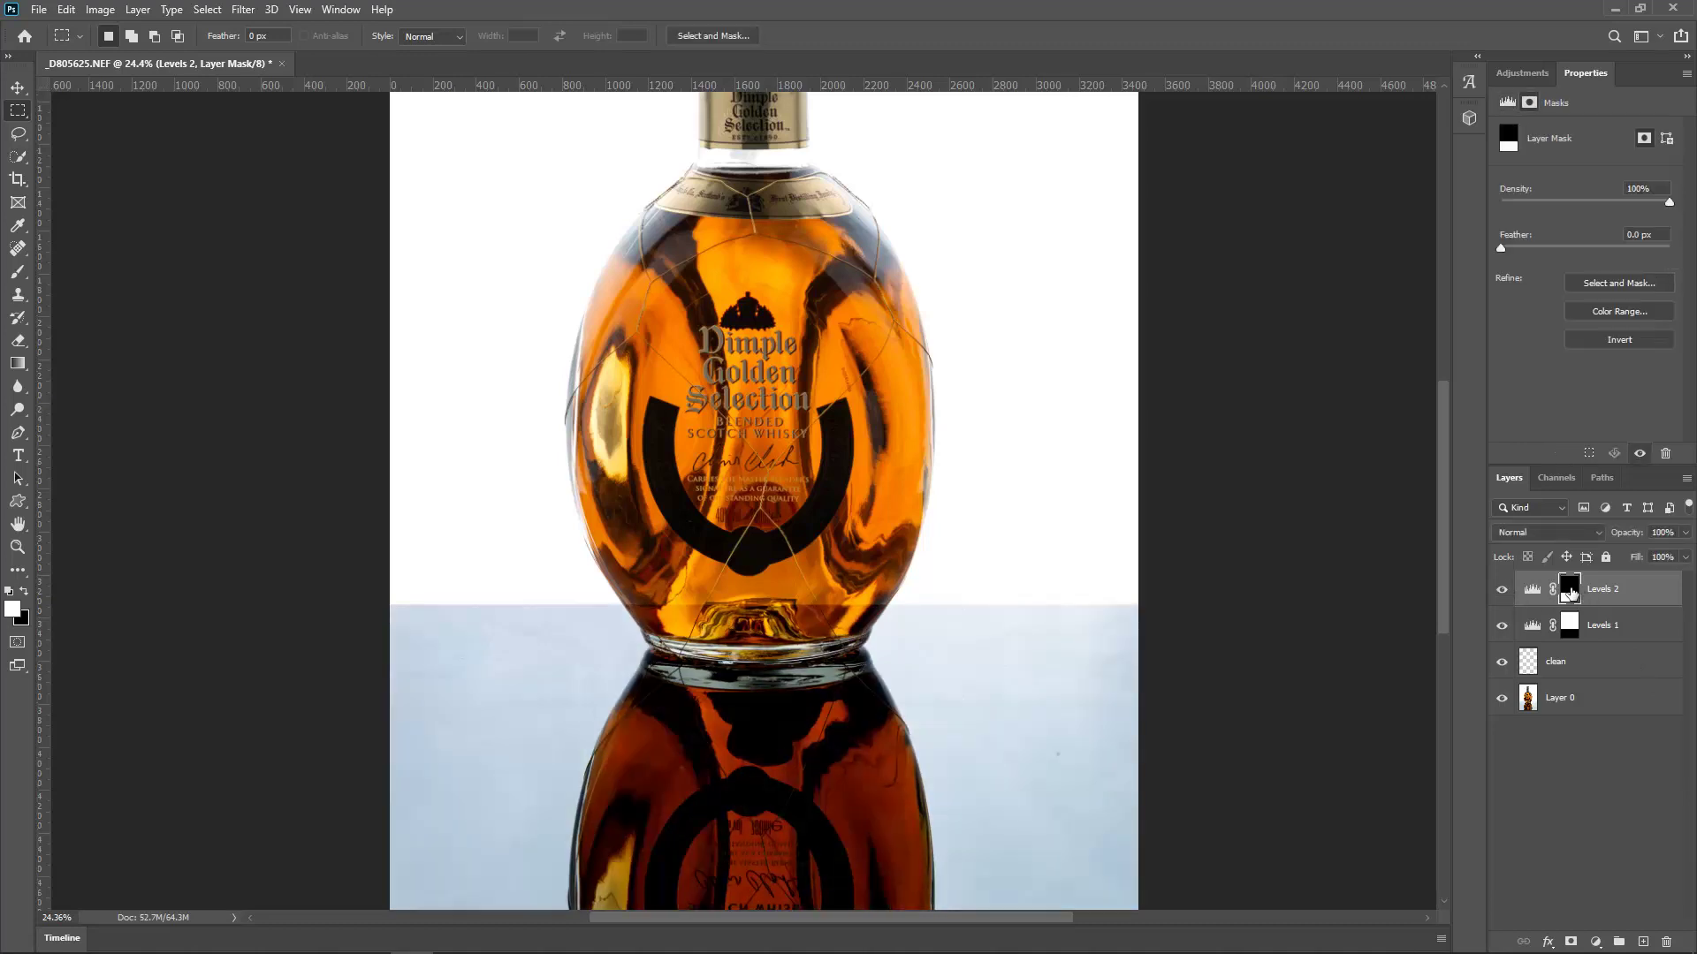
pyautogui.click(17, 271)
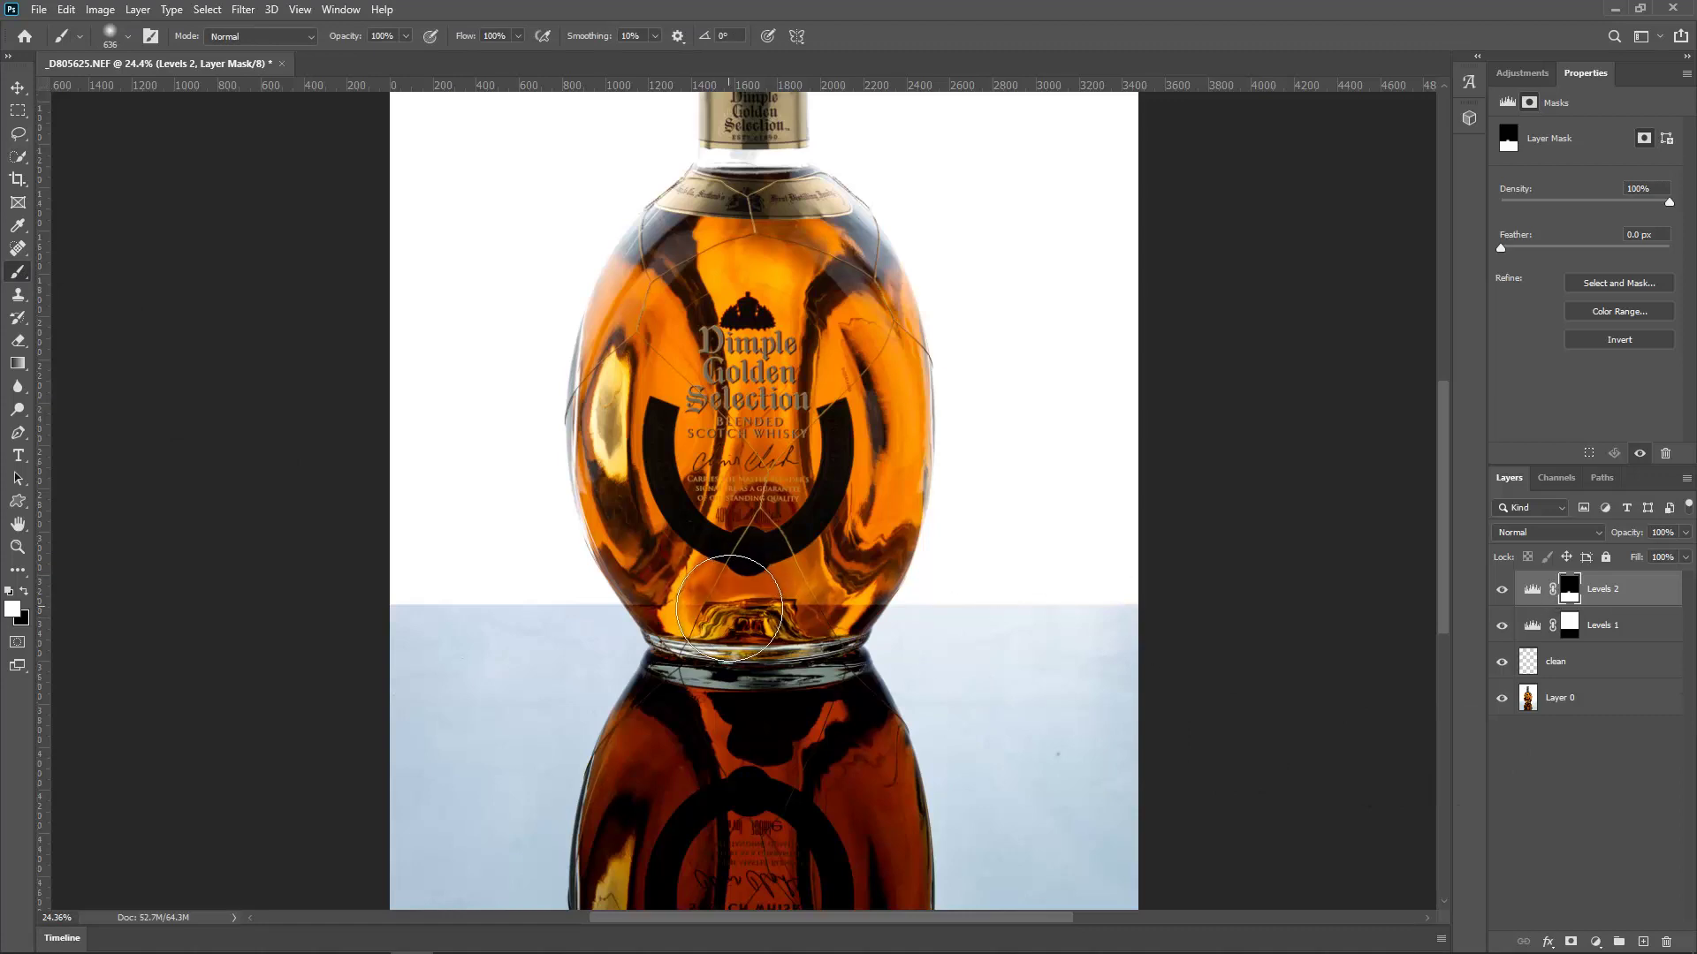
pyautogui.press('x')
pyautogui.moveTo(727, 608)
pyautogui.mouseDown()
pyautogui.moveTo(691, 615)
pyautogui.moveTo(682, 591)
pyautogui.moveTo(727, 633)
pyautogui.moveTo(800, 621)
pyautogui.moveTo(760, 598)
pyautogui.mouseUp()
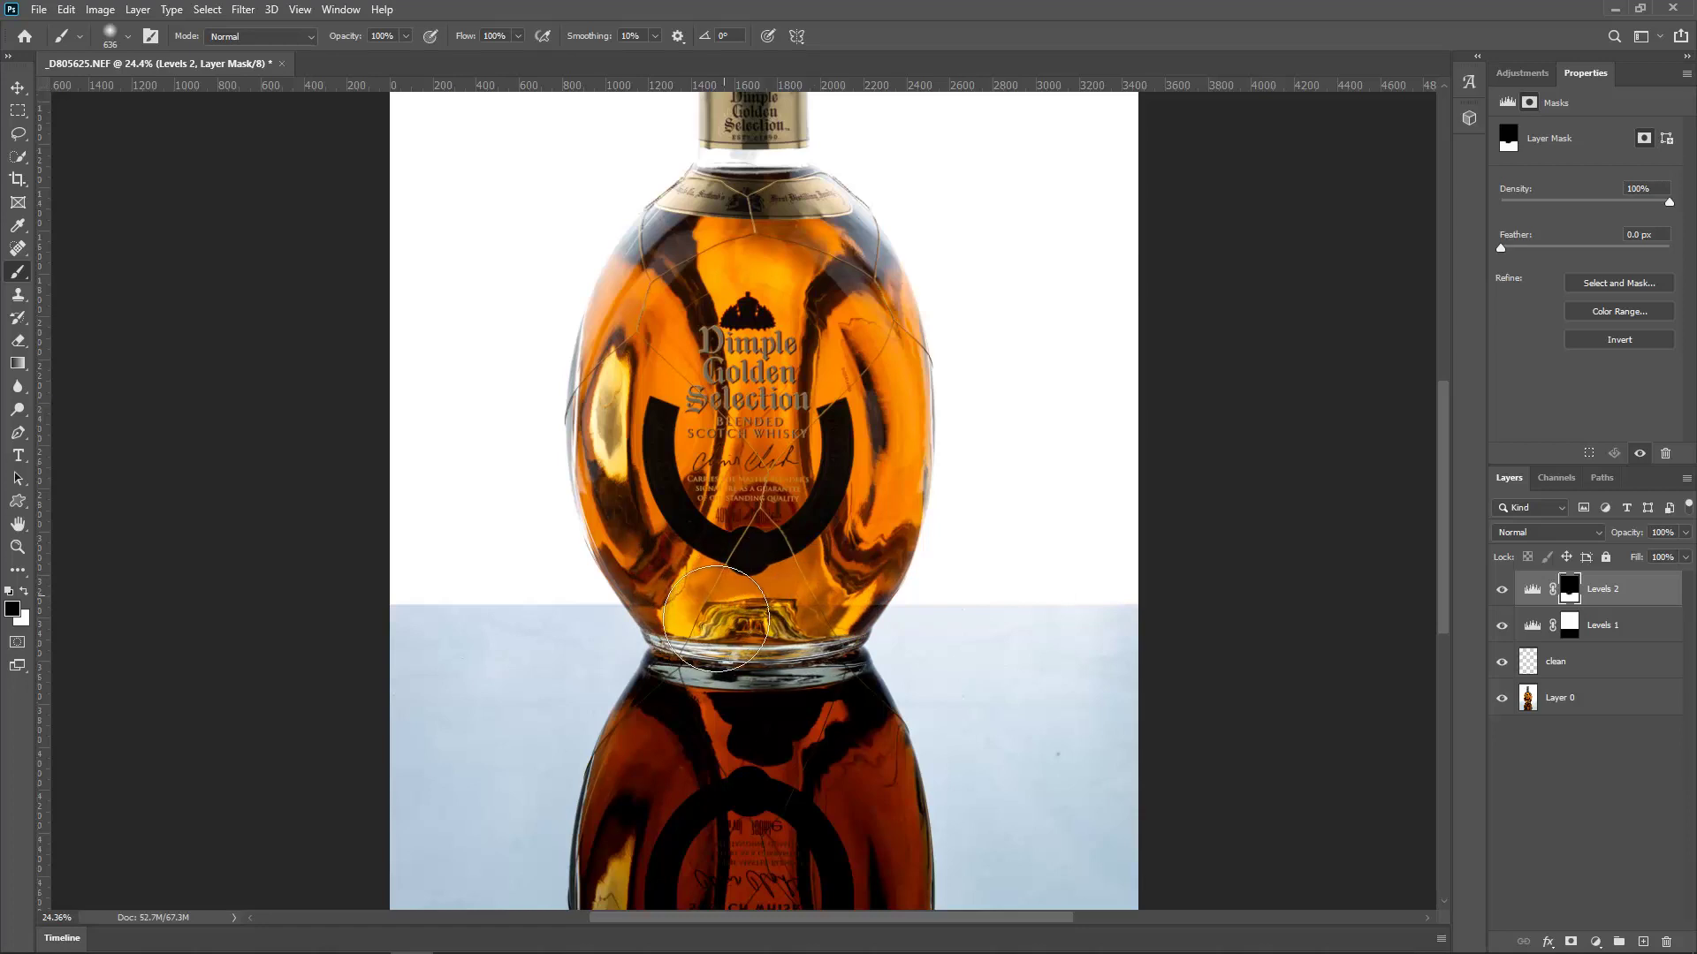
pyautogui.keyDown('alt'); pyautogui.rightClick(741, 597); pyautogui.keyUp('alt')
pyautogui.moveTo(844, 598)
pyautogui.mouseDown()
pyautogui.moveTo(875, 580)
pyautogui.moveTo(823, 633)
pyautogui.mouseUp()
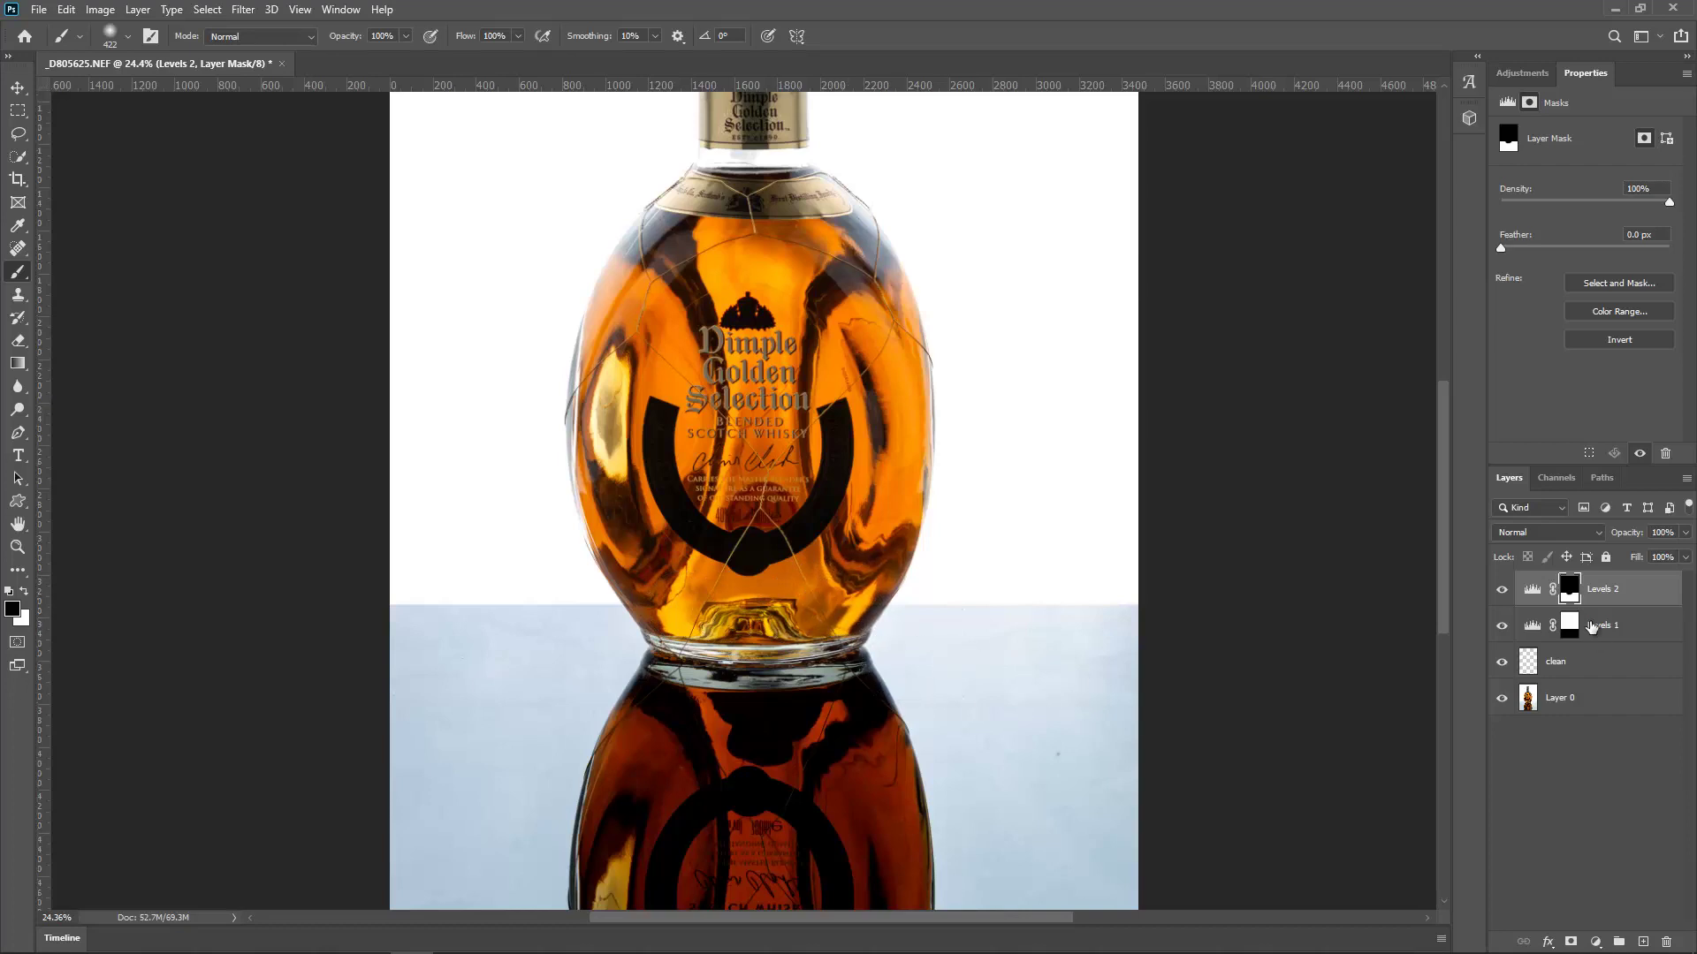
pyautogui.click(1500, 594)
pyautogui.click(1500, 594)
# Hide Levels 2, paint black on the Levels 1 mask across the bottle's base at the table line, and show Levels 2 again
pyautogui.scroll(3, 799, 720)
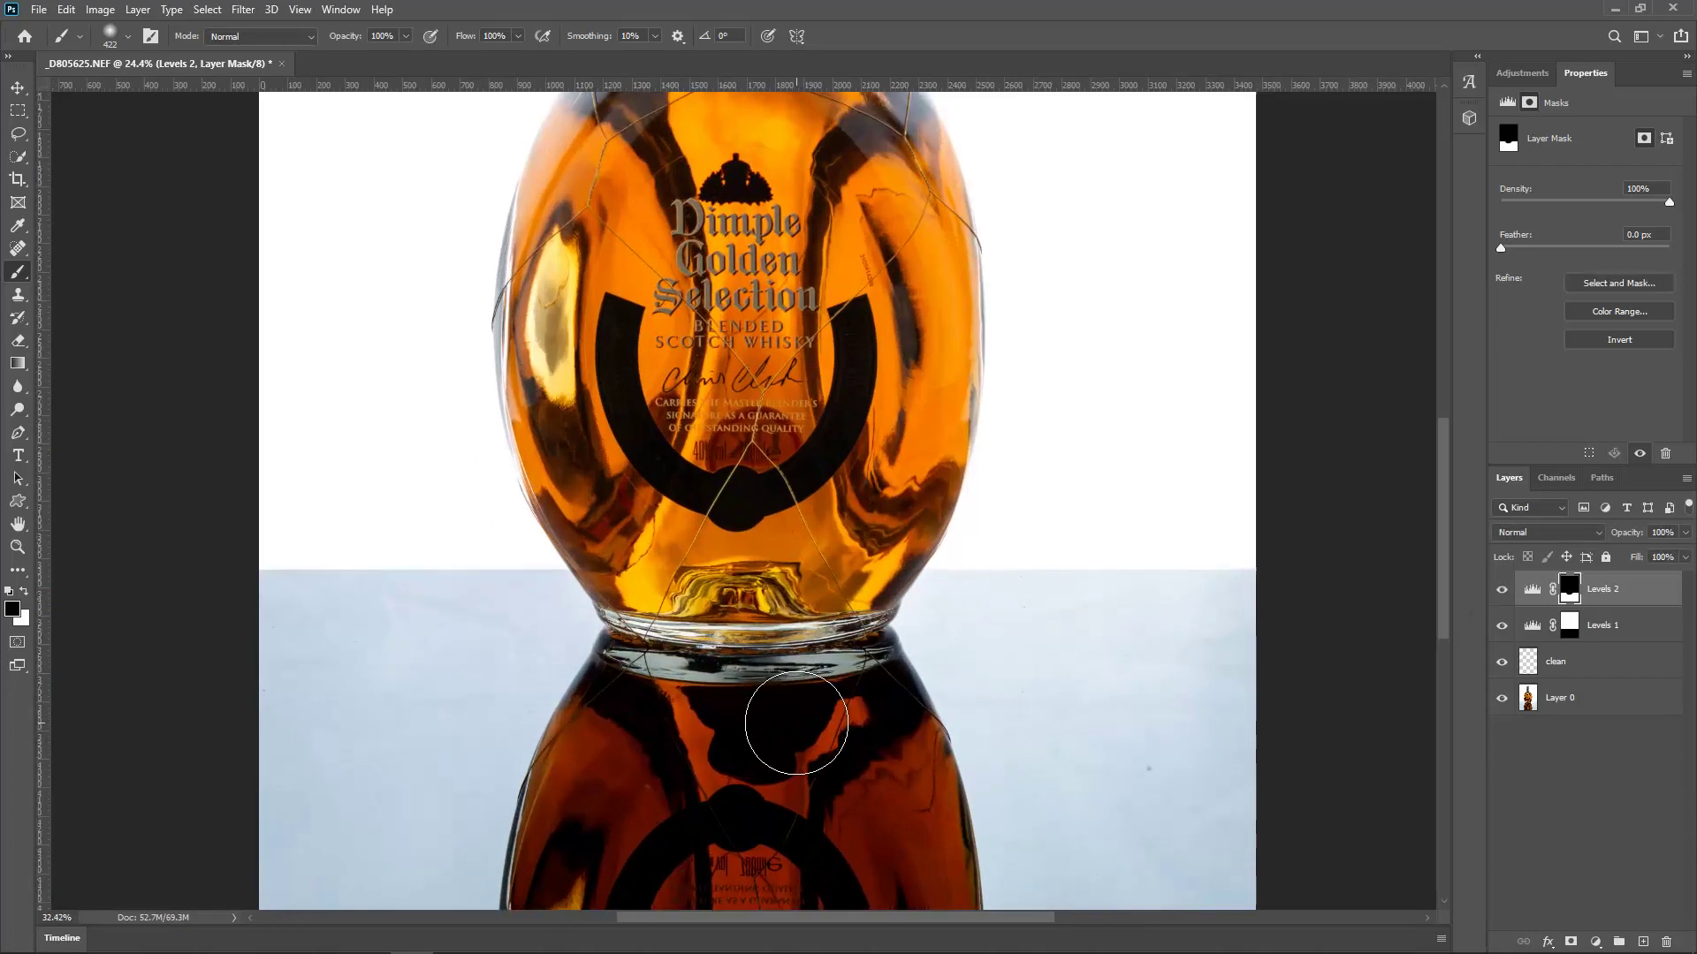
pyautogui.click(1501, 592)
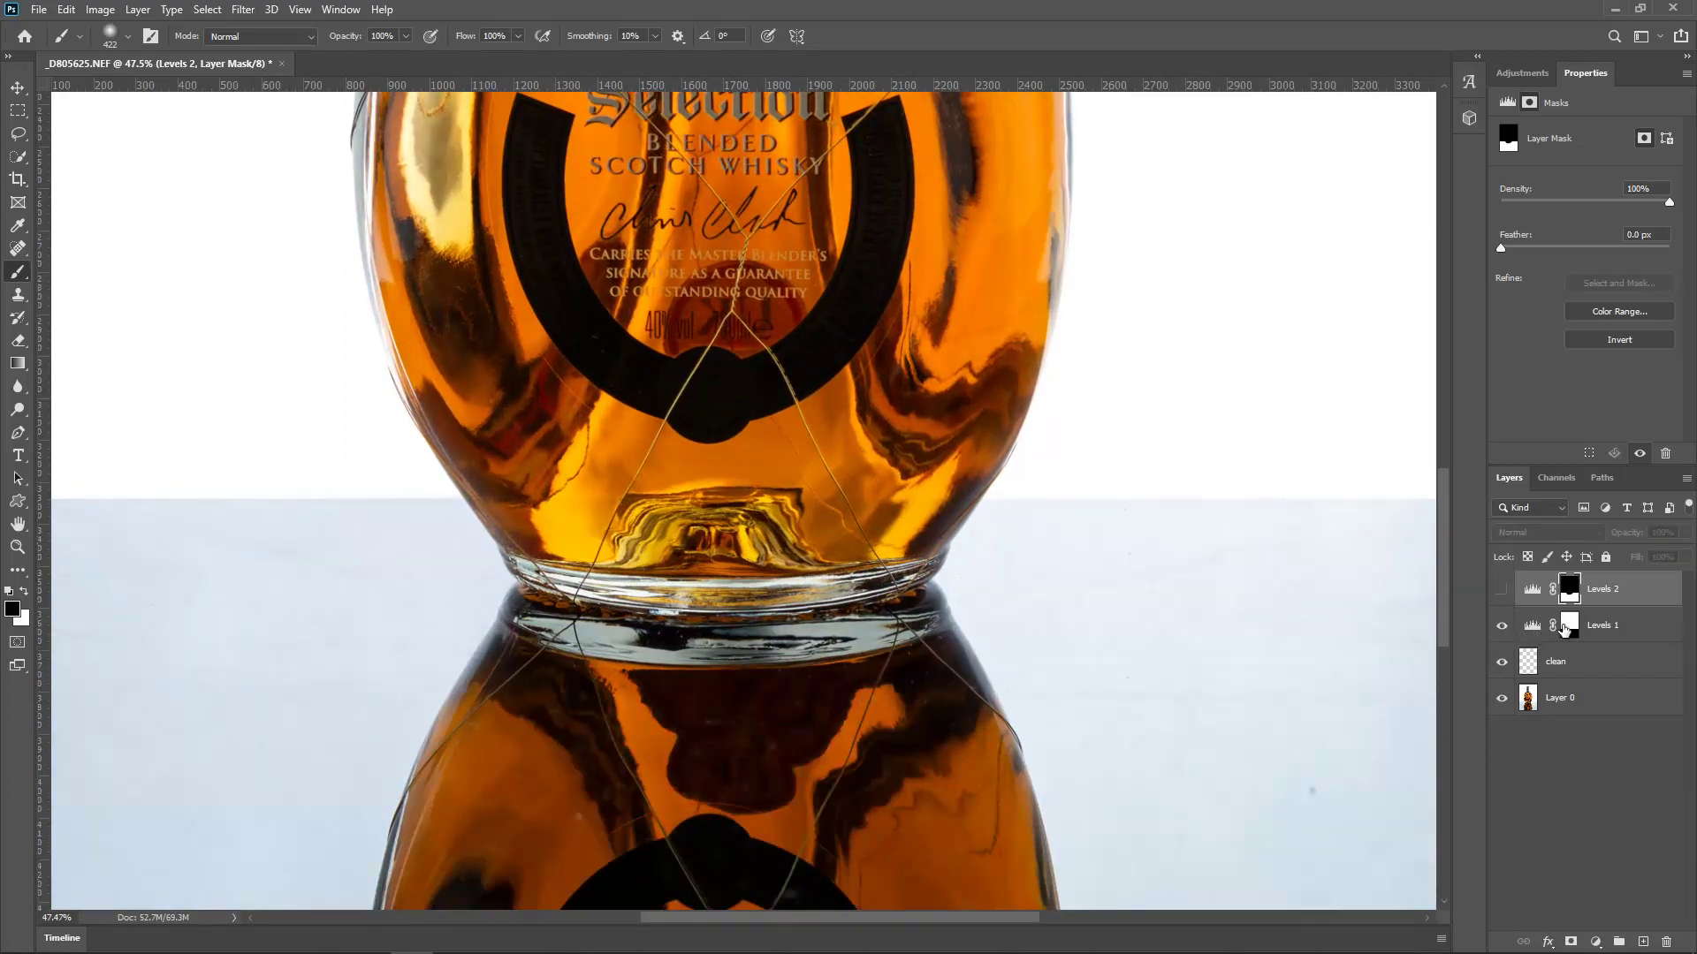
pyautogui.click(1564, 627)
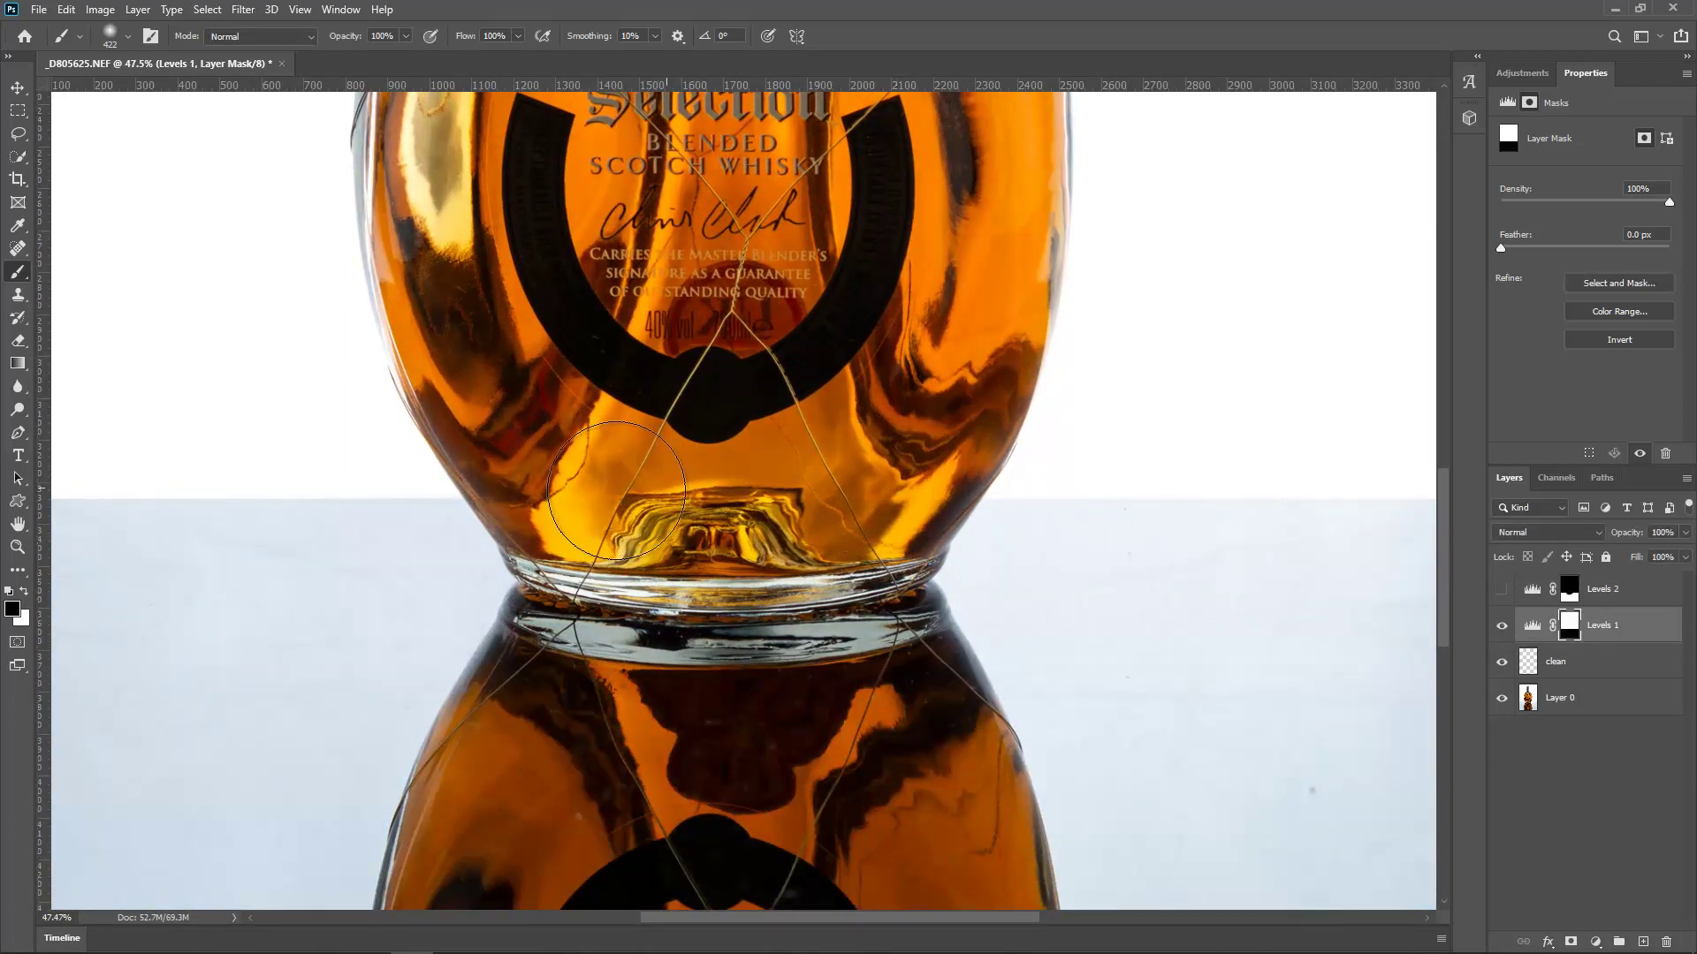
pyautogui.moveTo(616, 492)
pyautogui.mouseDown()
pyautogui.moveTo(548, 487)
pyautogui.moveTo(915, 471)
pyautogui.moveTo(862, 488)
pyautogui.mouseUp()
pyautogui.click(1502, 589)
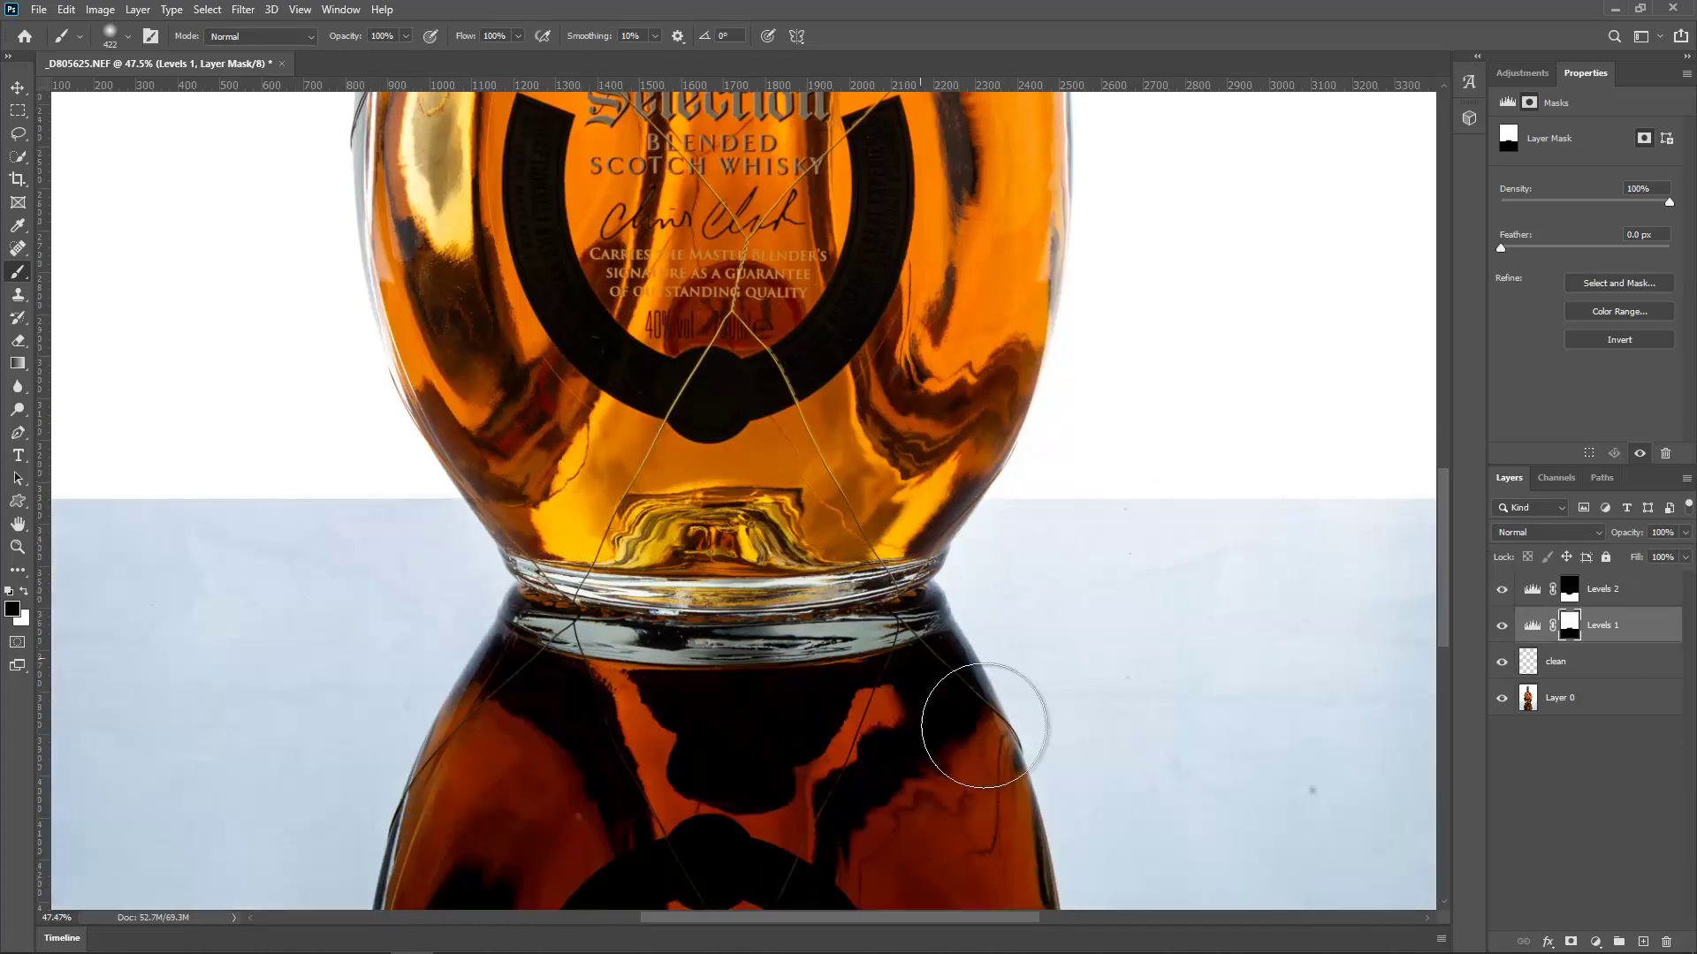
pyautogui.hotkey('ctrl', '0')
pyautogui.scroll(-2, 921, 664)
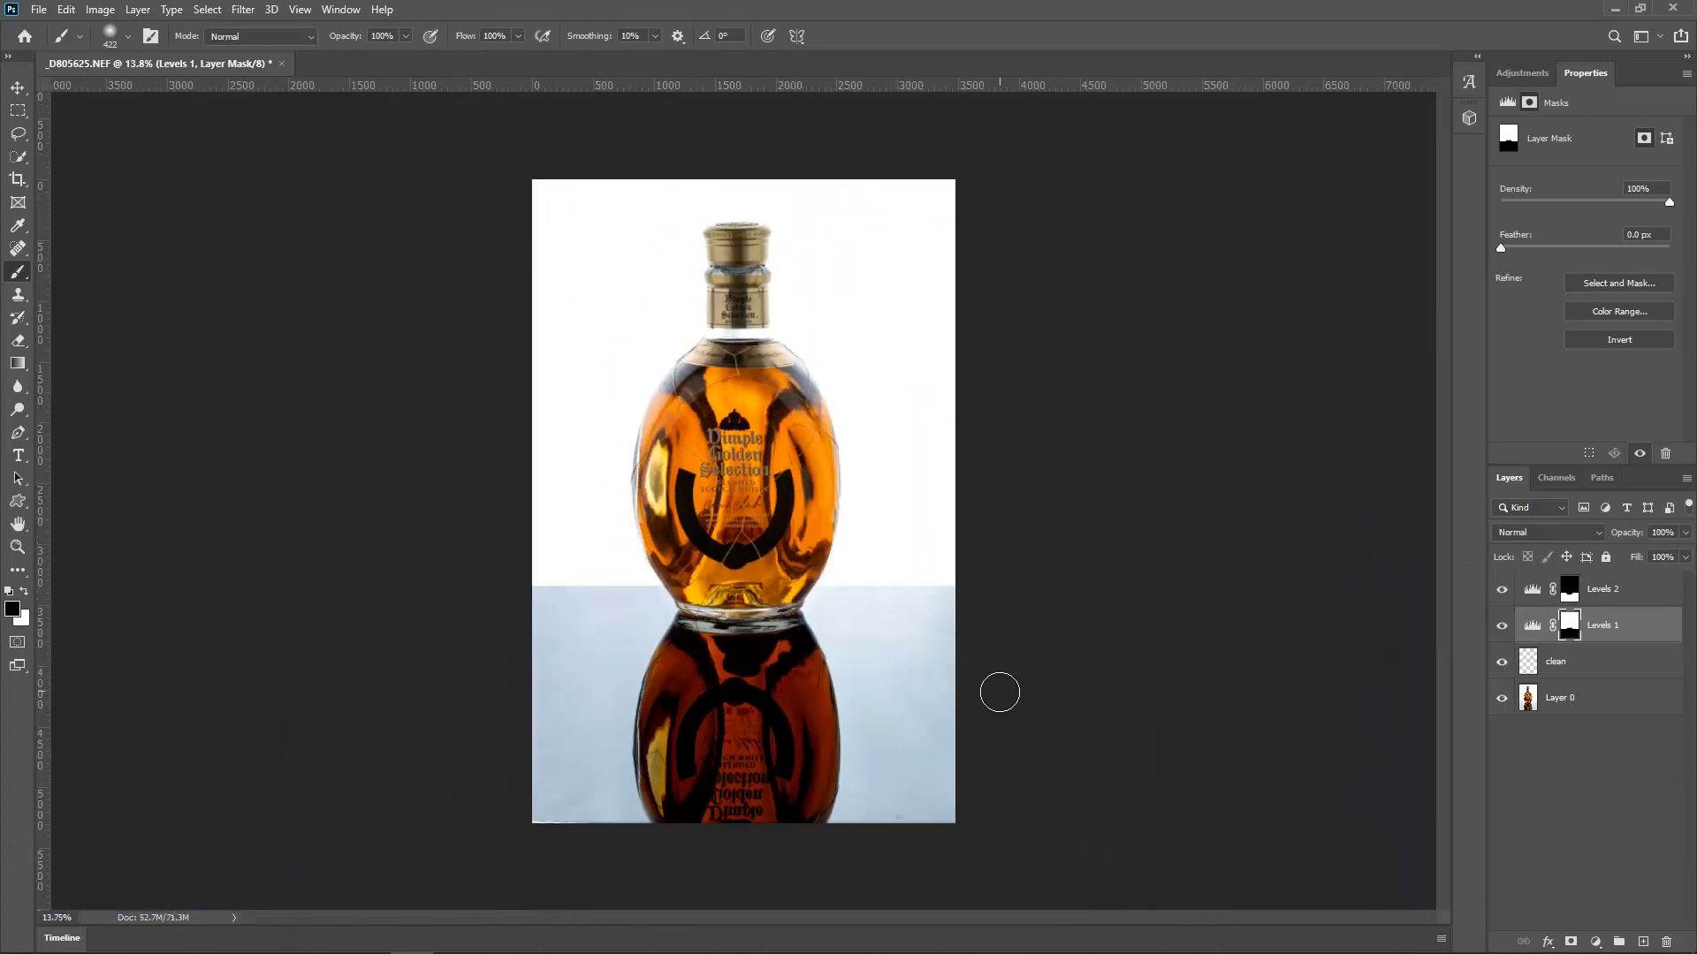
# On the clean layer, clone nearby table surface over the lower-left blemishes and transparent corner strip, using a 152 px Clone Stamp
pyautogui.click(1602, 590)
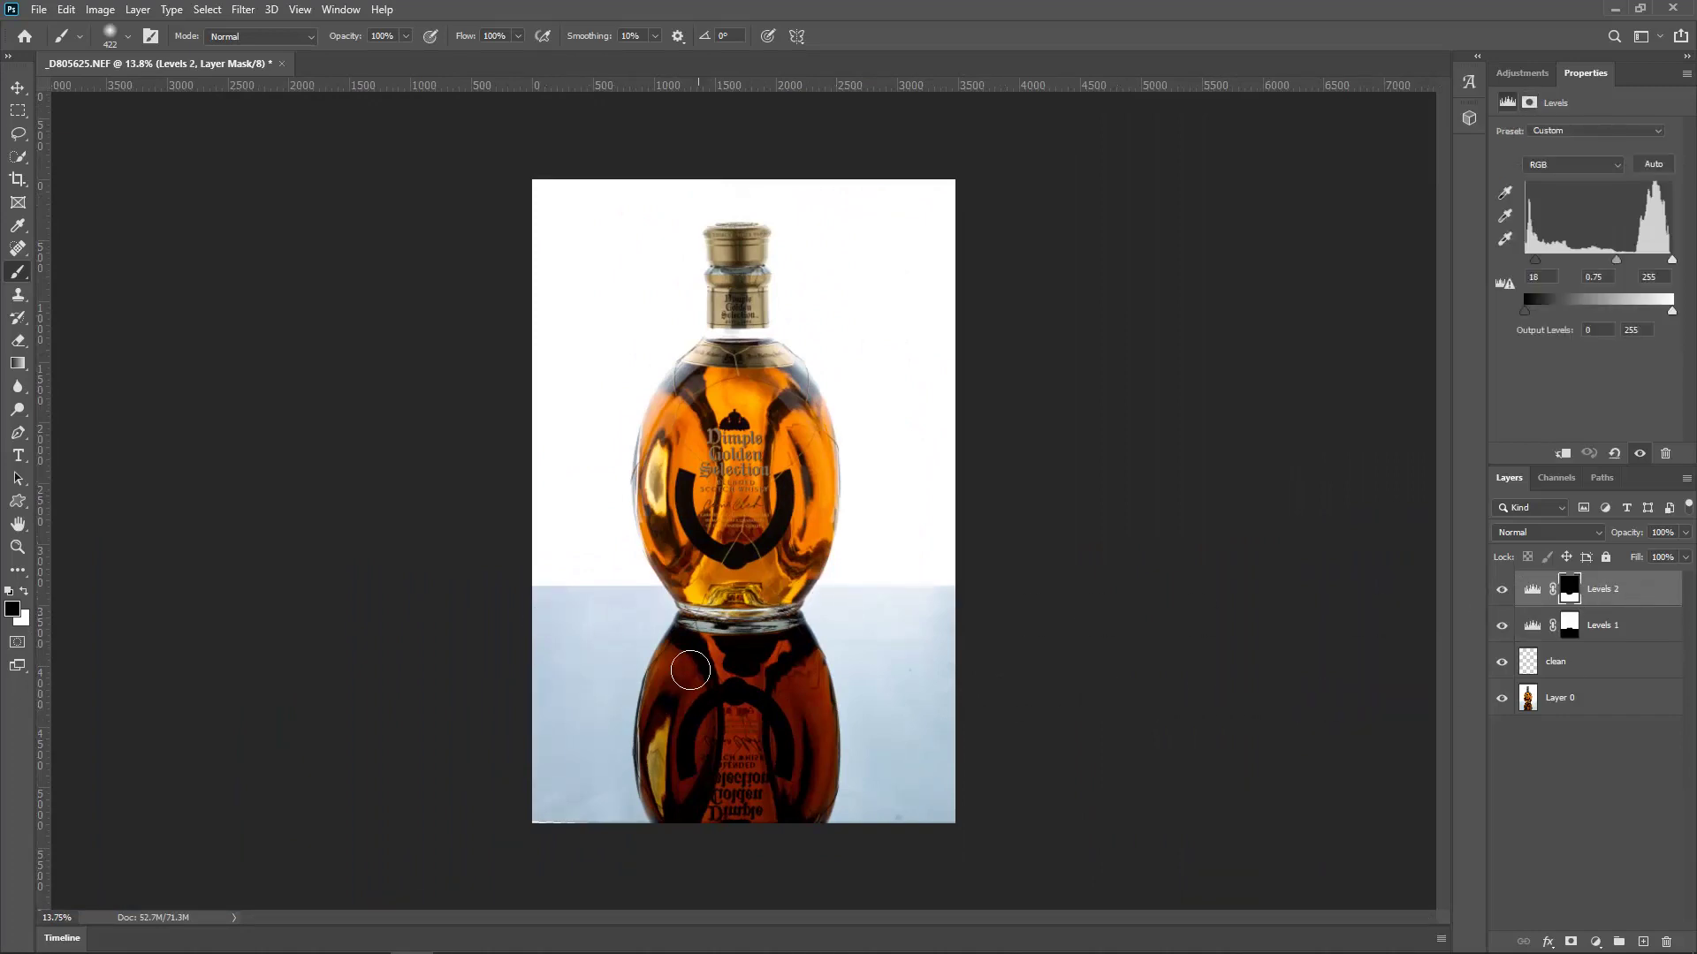
pyautogui.scroll(2, 898, 716)
pyautogui.scroll(3, 903, 721)
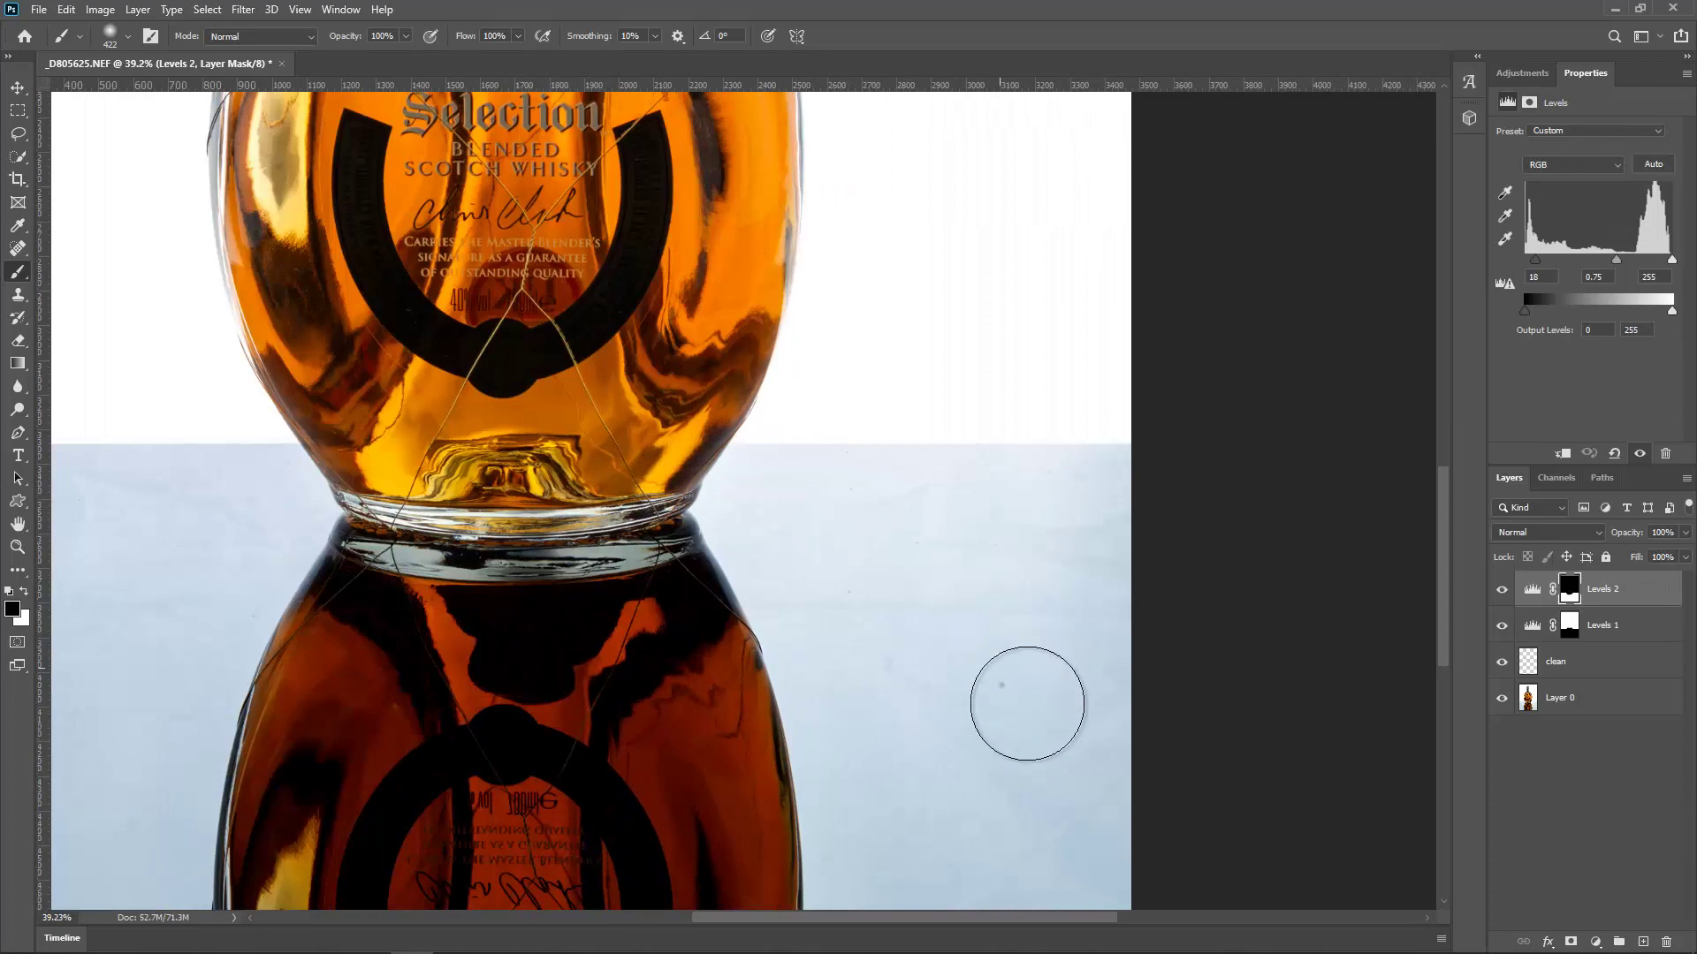
pyautogui.scroll(-5, 663, 557)
pyautogui.hscroll(-3, 662, 557)
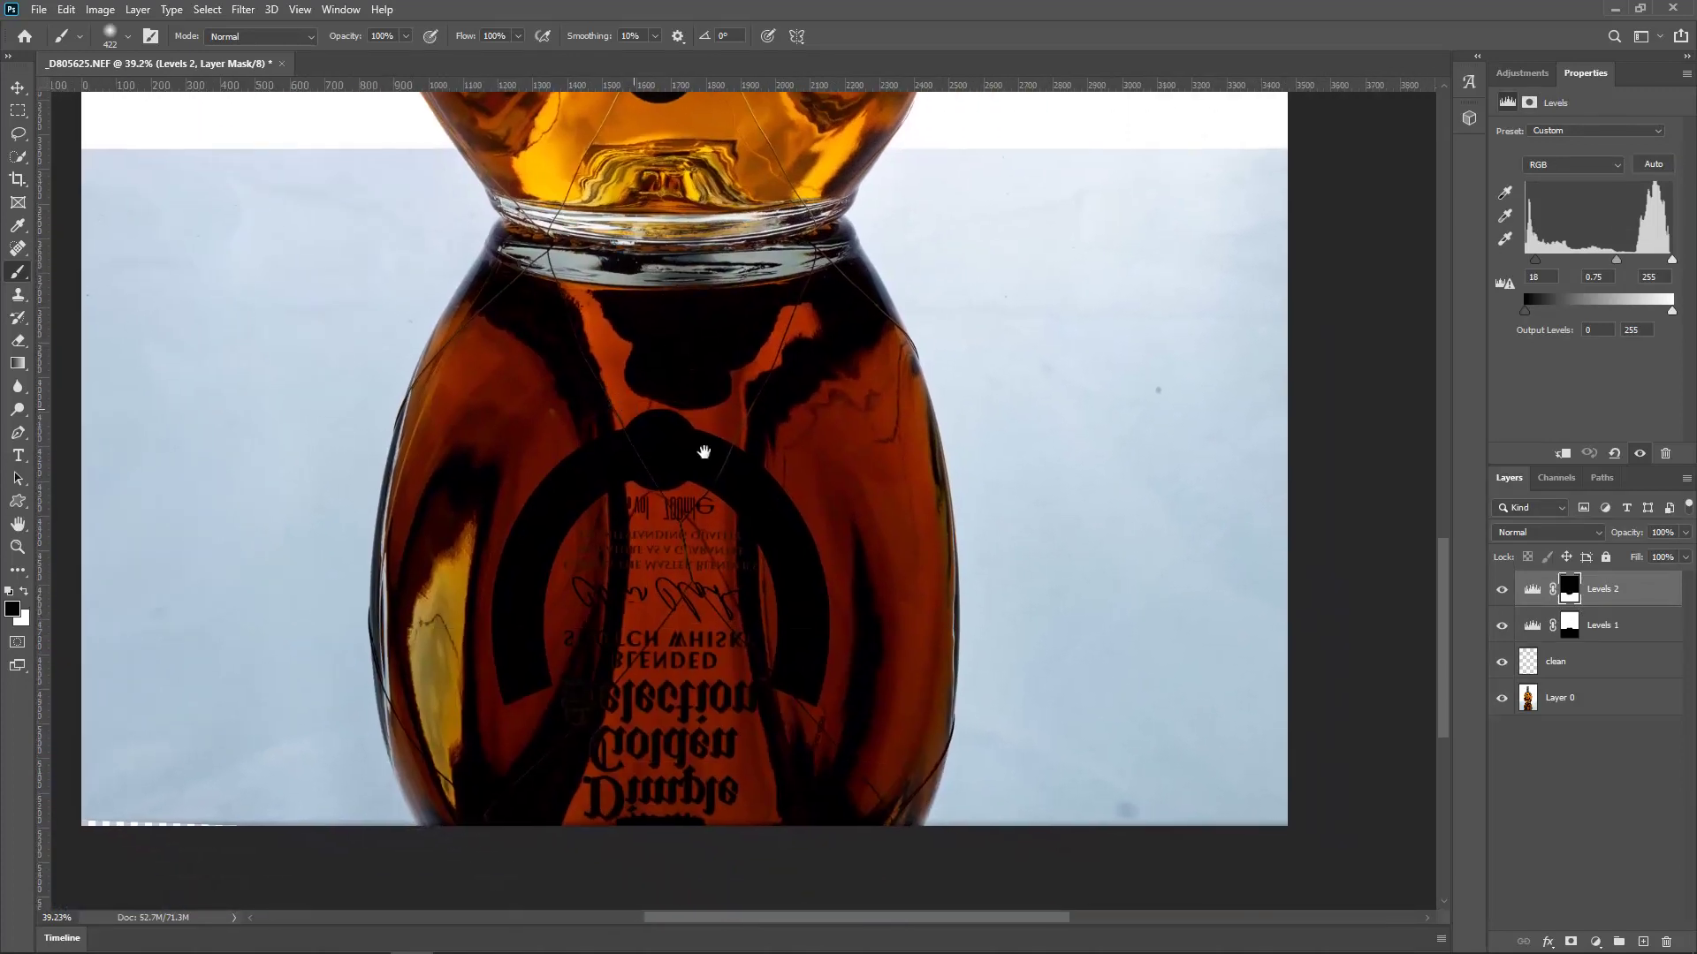
pyautogui.click(1567, 669)
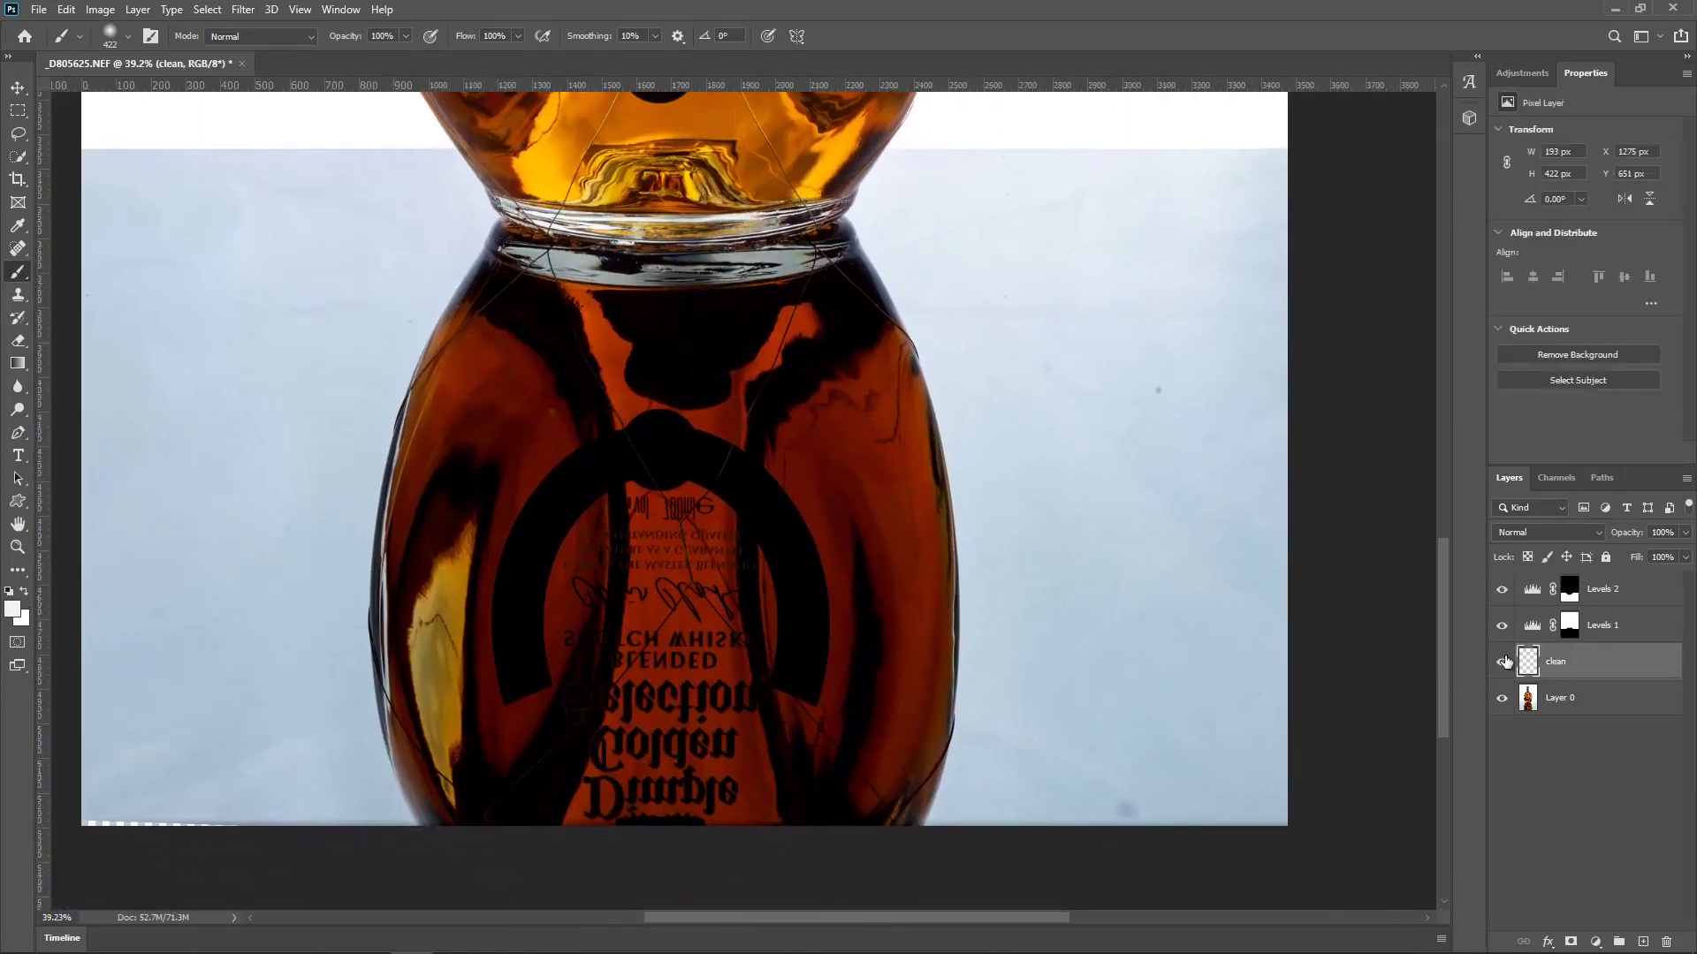
pyautogui.click(19, 295)
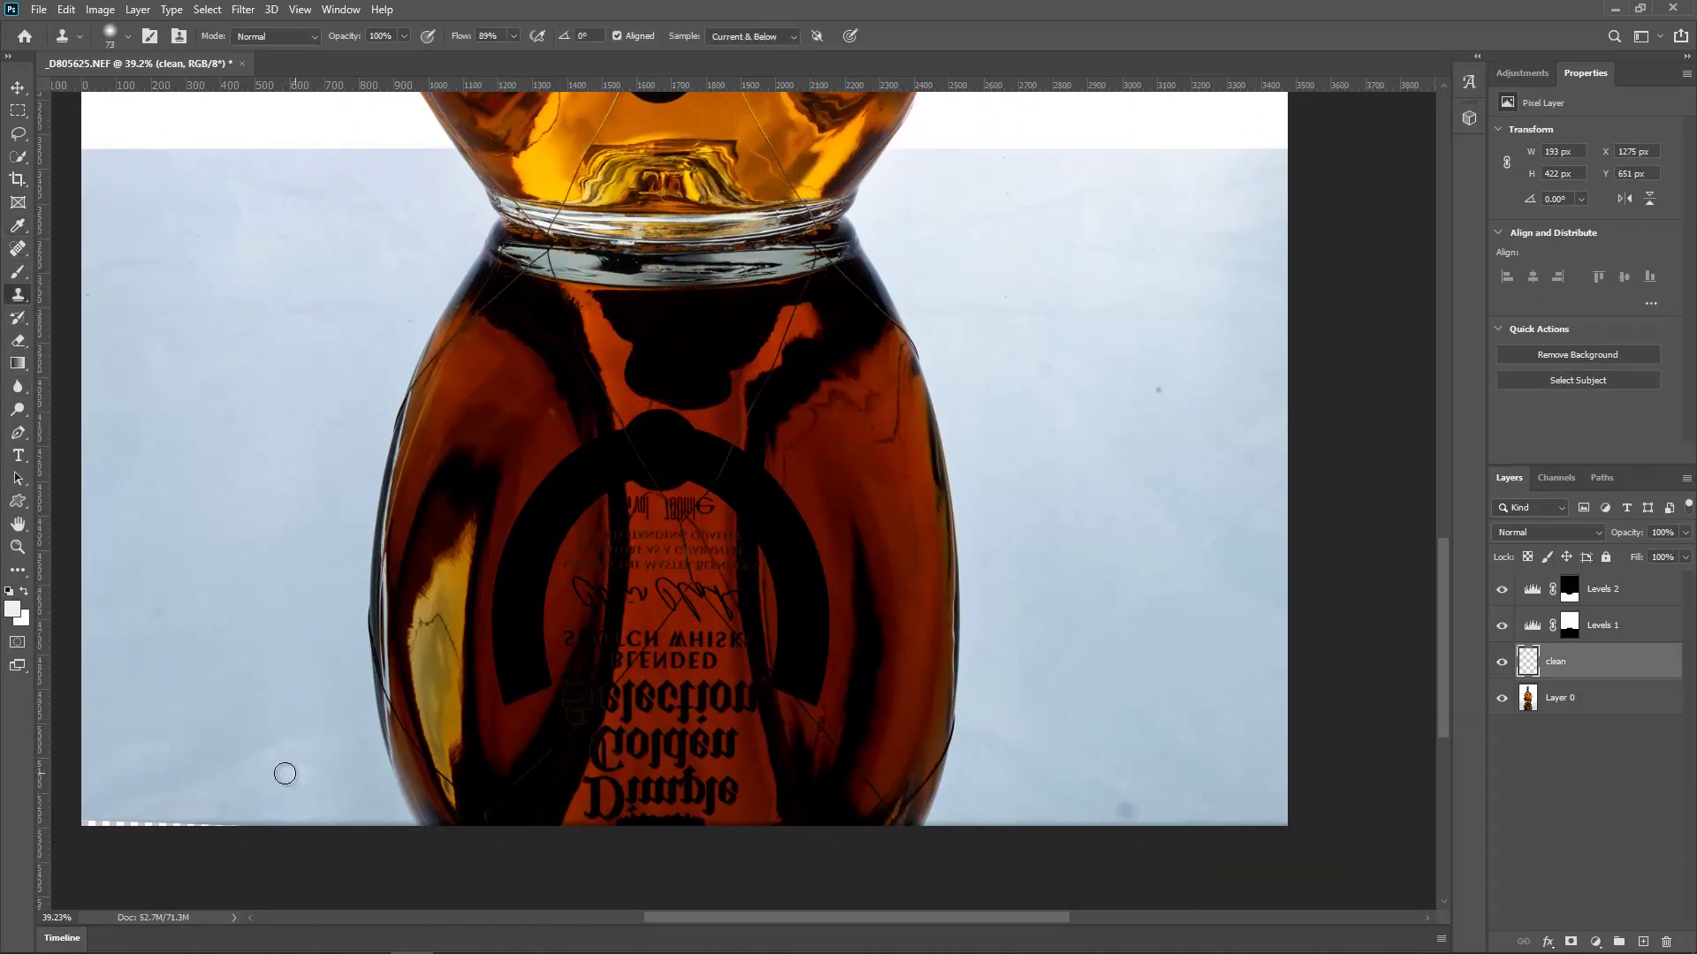
pyautogui.scroll(4, 284, 774)
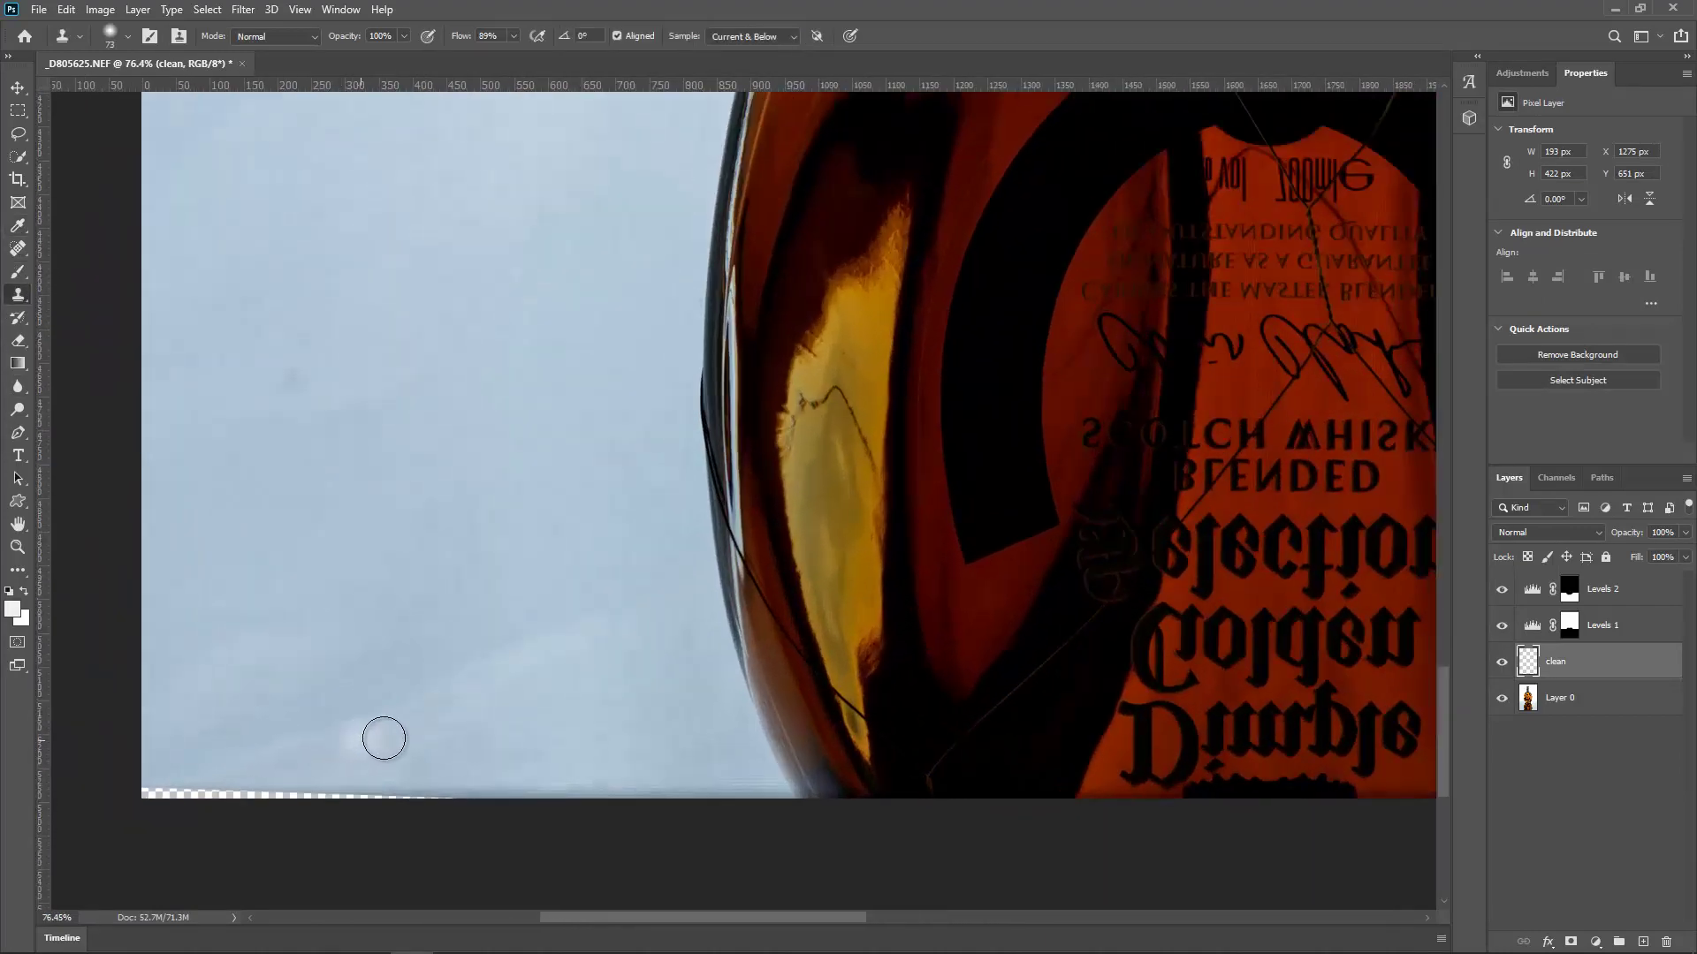
pyautogui.moveTo(487, 541)
pyautogui.mouseDown()
pyautogui.moveTo(519, 540)
pyautogui.moveTo(418, 682)
pyautogui.moveTo(329, 708)
pyautogui.moveTo(436, 804)
pyautogui.moveTo(459, 787)
pyautogui.moveTo(727, 795)
pyautogui.moveTo(314, 778)
pyautogui.mouseUp()
pyautogui.keyDown('alt'); pyautogui.click(571, 508); pyautogui.keyUp('alt')
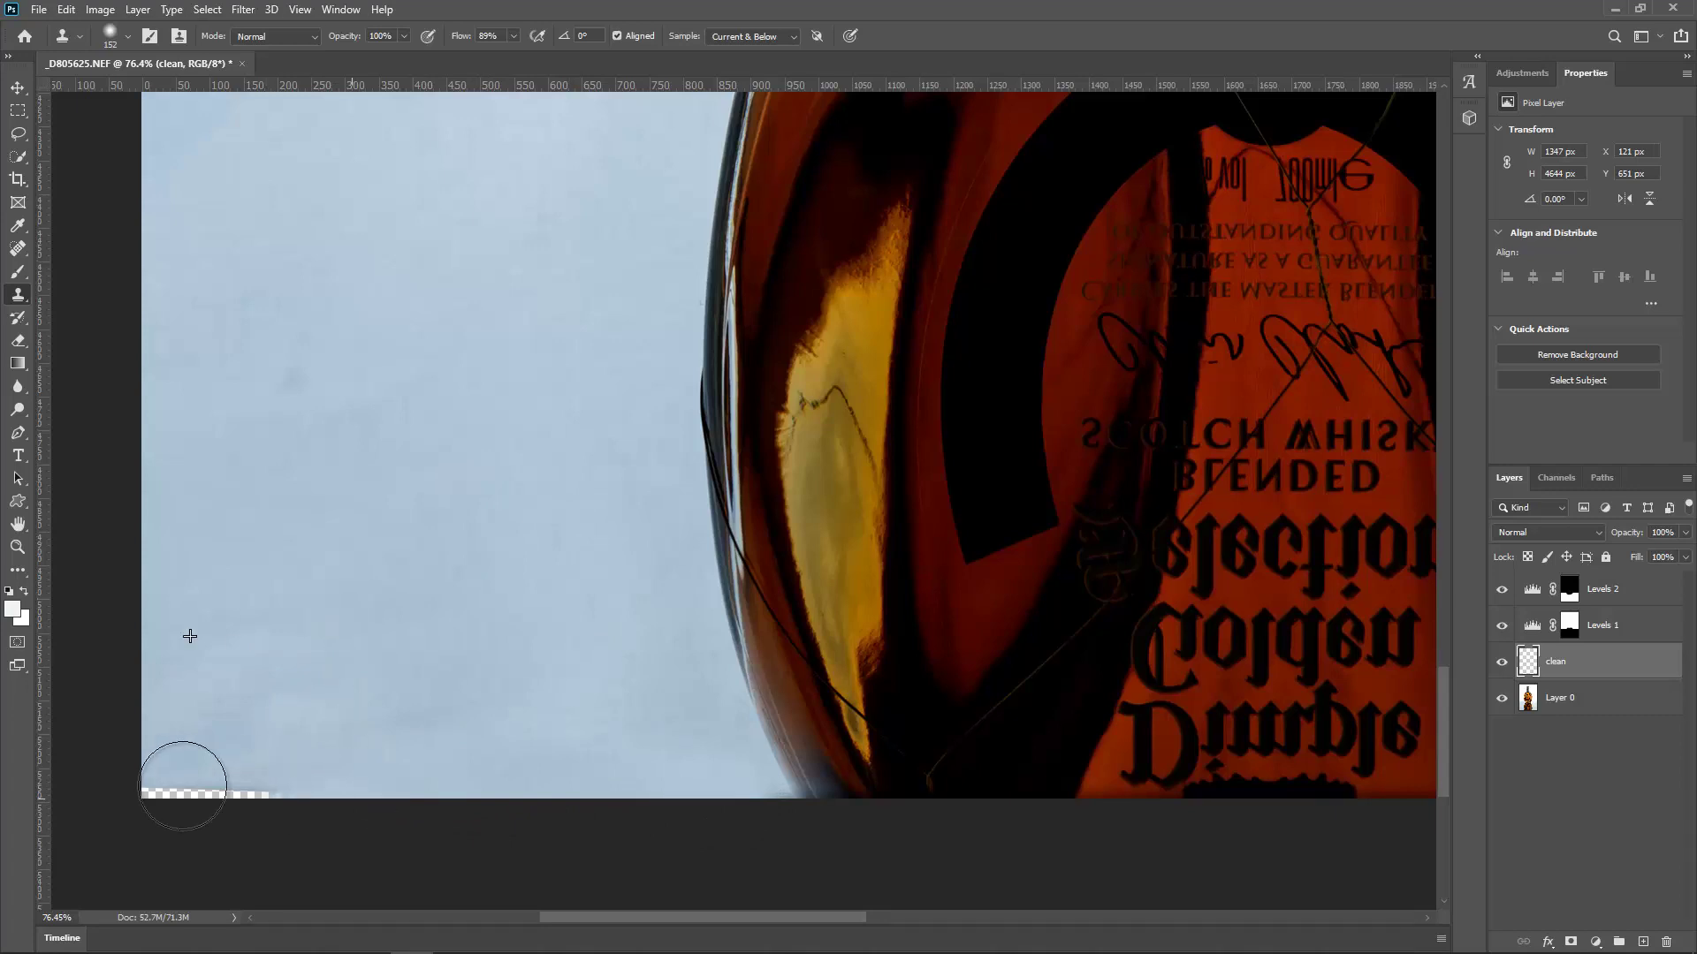
pyautogui.keyDown('alt'); pyautogui.click(220, 708); pyautogui.keyUp('alt')
pyautogui.moveTo(178, 783)
pyautogui.mouseDown()
pyautogui.moveTo(197, 773)
pyautogui.moveTo(334, 807)
pyautogui.mouseUp()
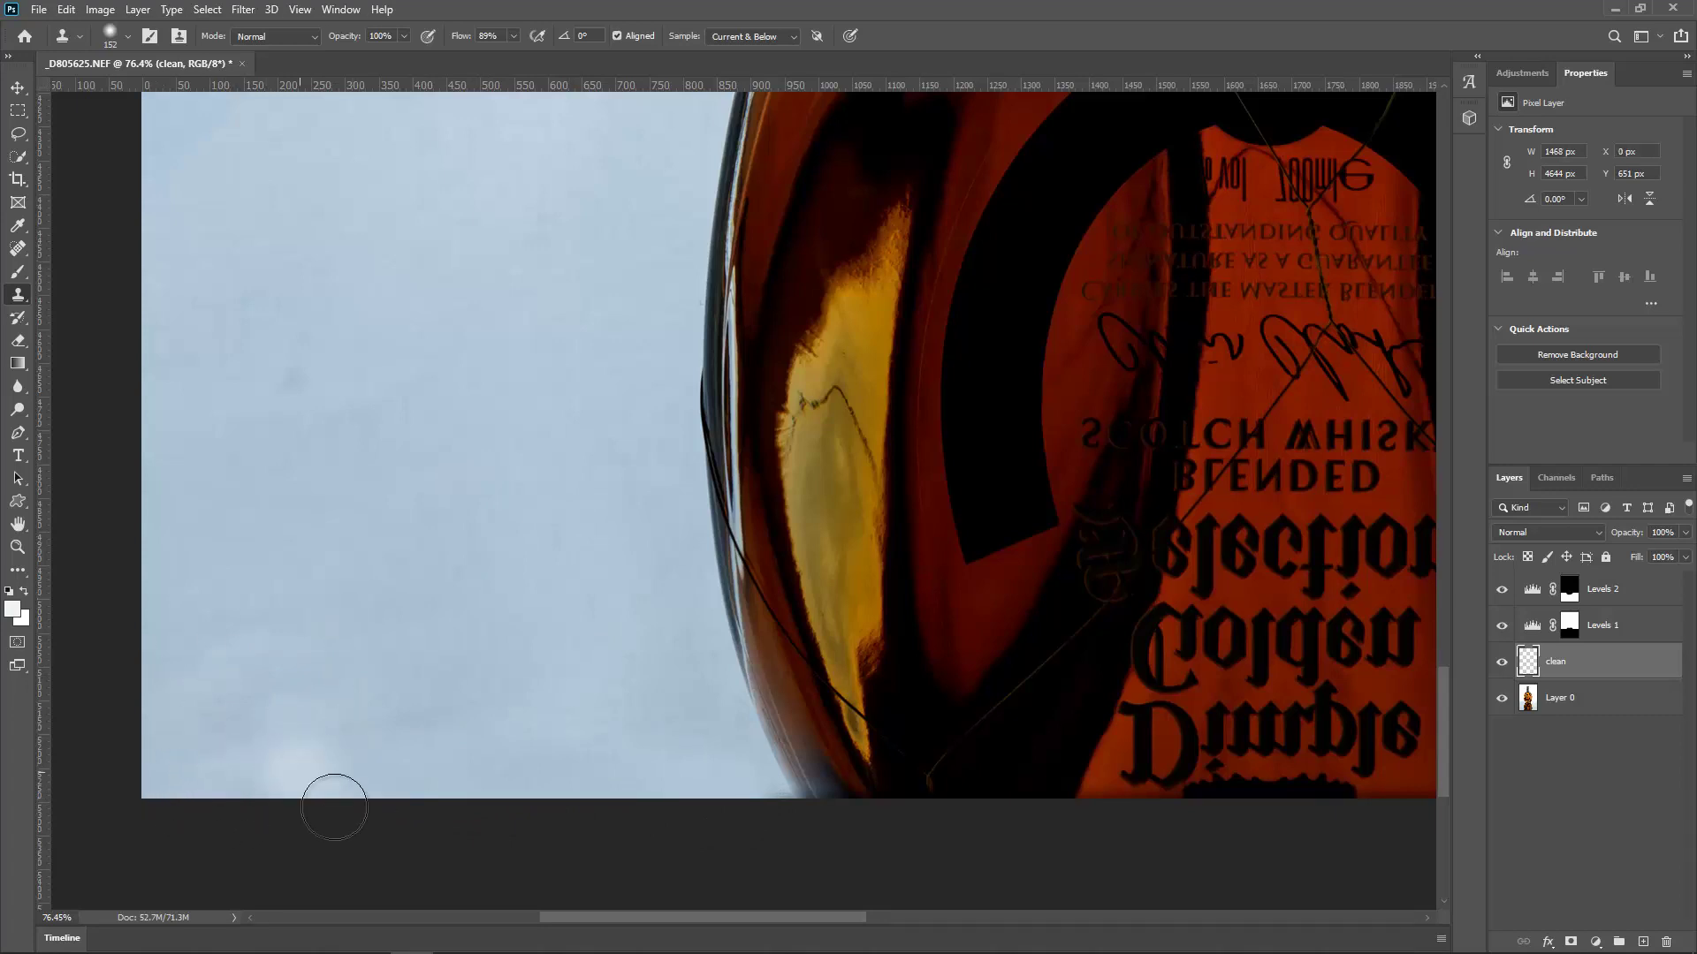
pyautogui.scroll(-10, 334, 807)
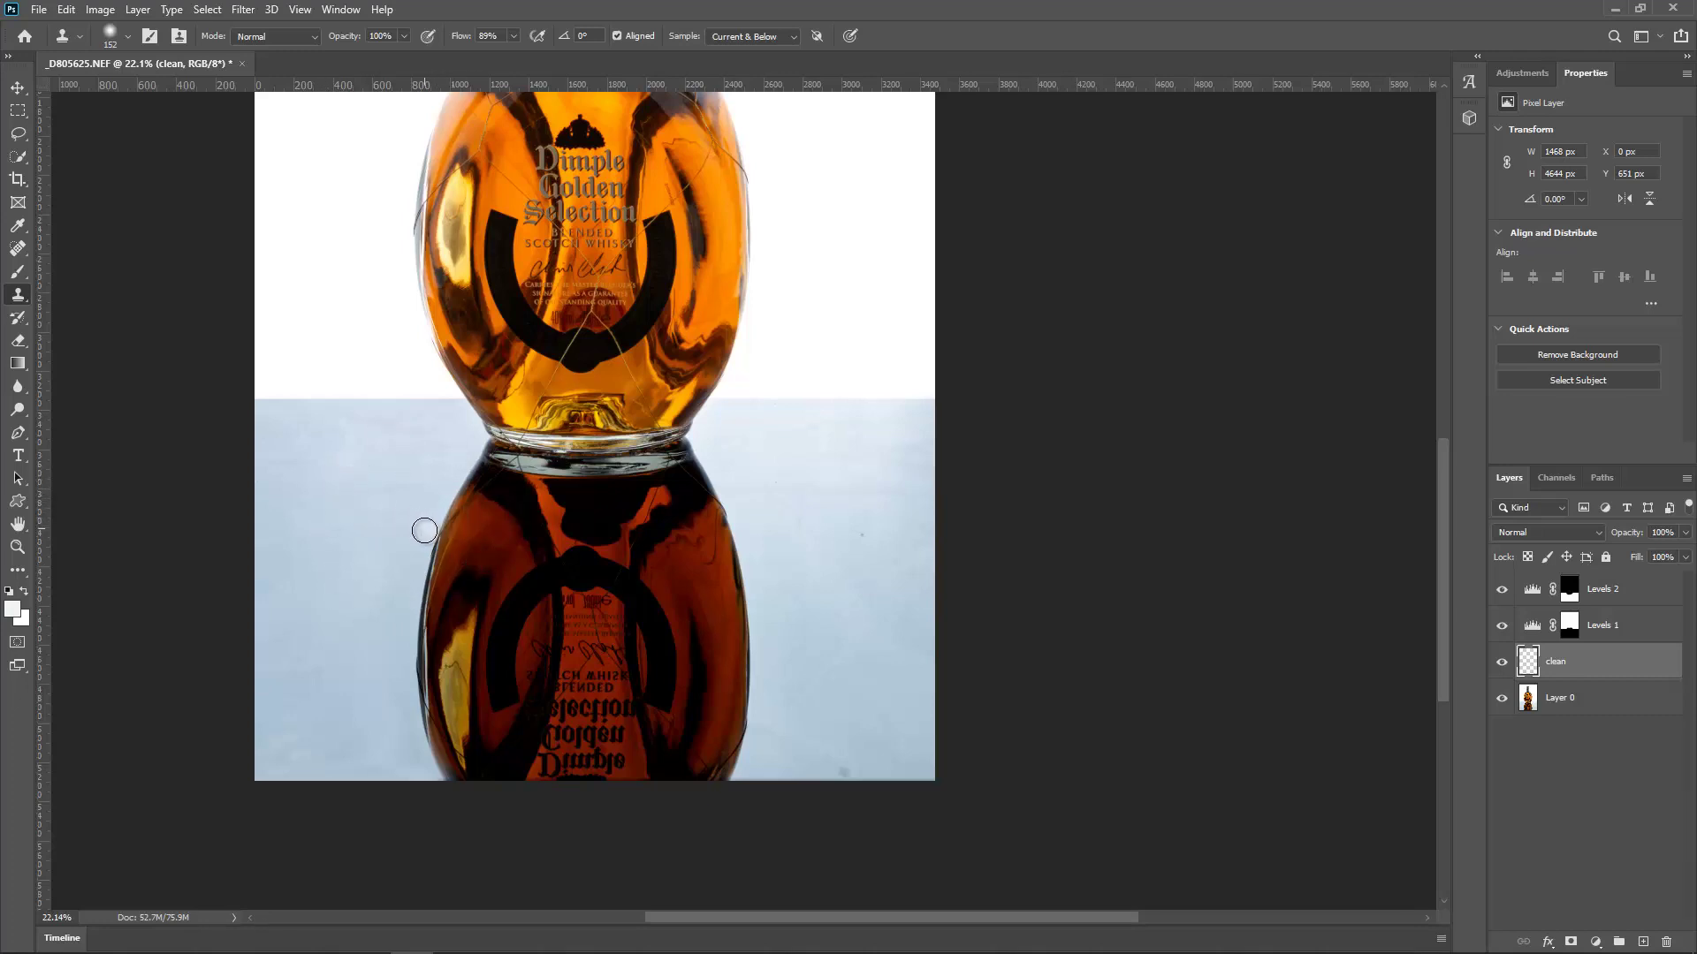
# Sample the table's blue-grey colour beside the bottle and set the Brush to 28 px with 100% hardness
pyautogui.click(371, 535)
pyautogui.click(18, 271)
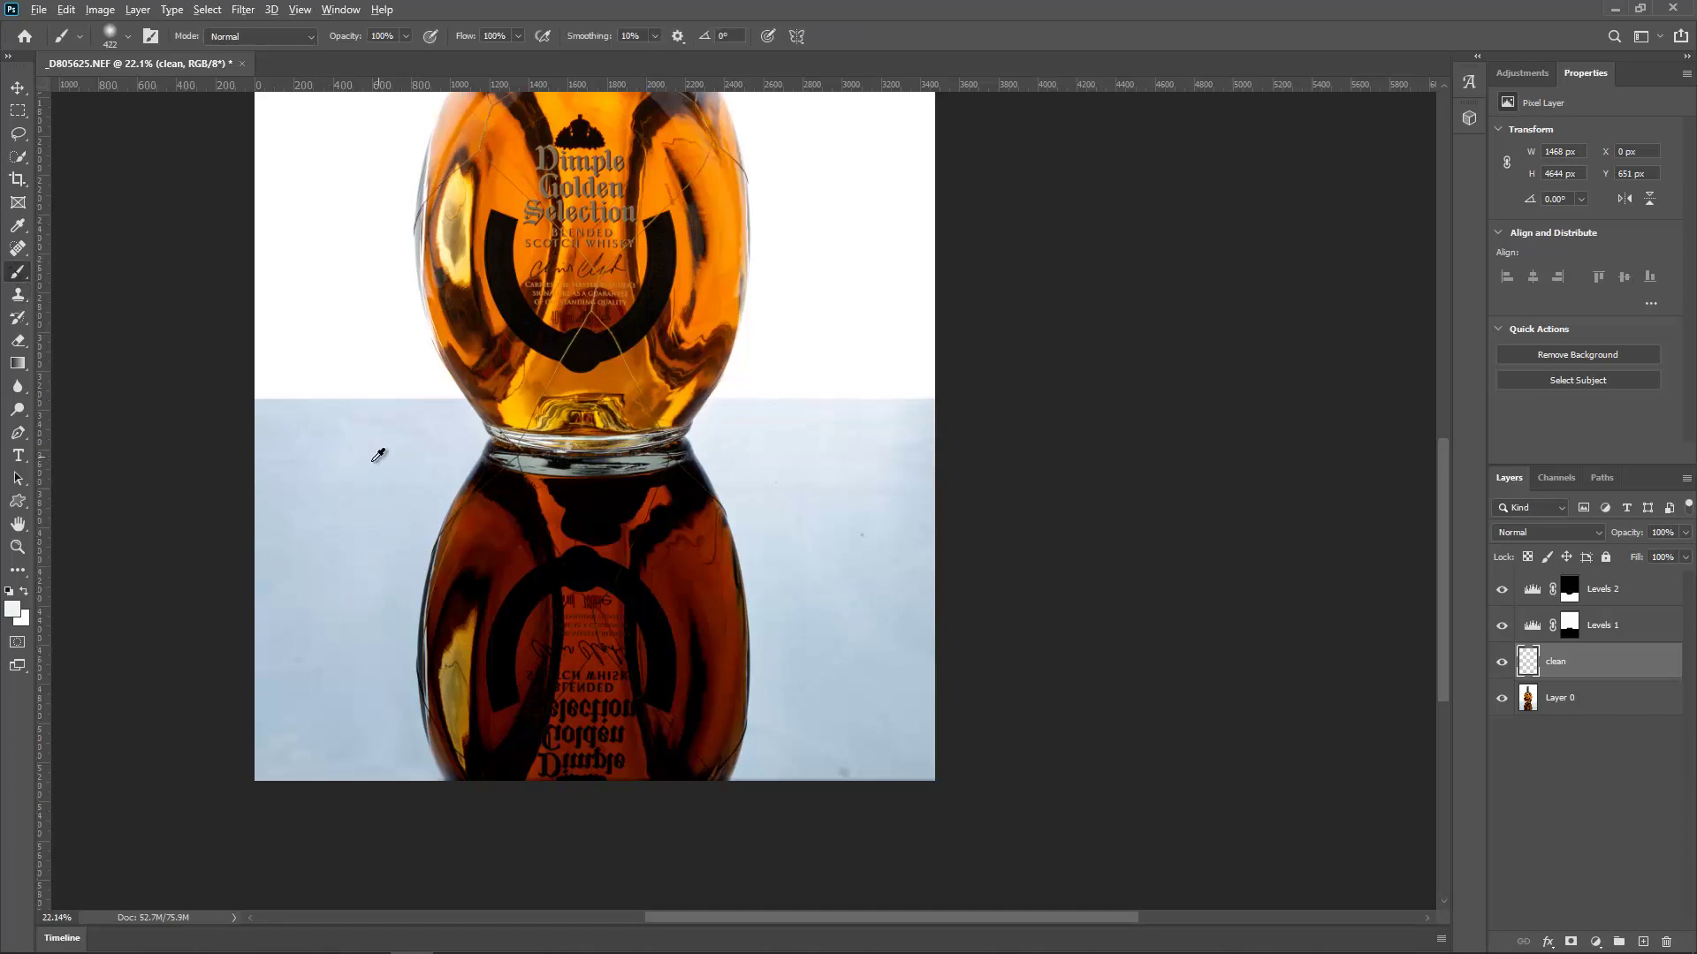
pyautogui.keyDown('alt'); pyautogui.click(349, 477); pyautogui.keyUp('alt')
pyautogui.scroll(3, 363, 454)
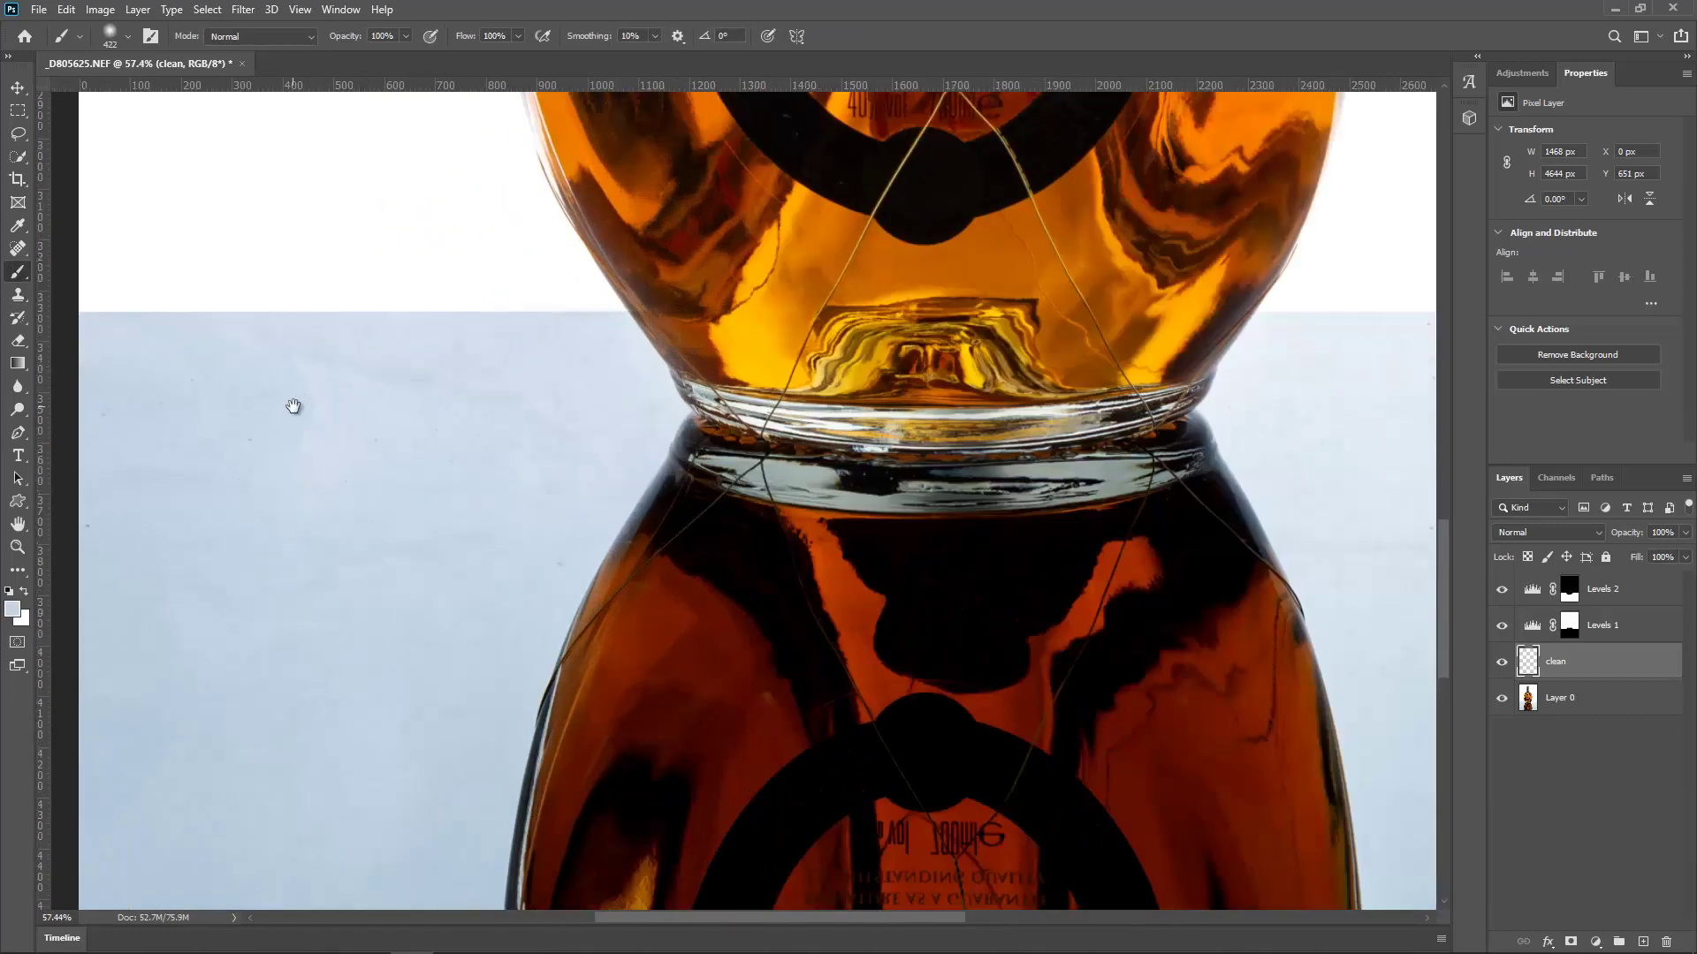
pyautogui.moveTo(293, 405); pyautogui.dragTo(528, 481)
pyautogui.rightClick(521, 482)
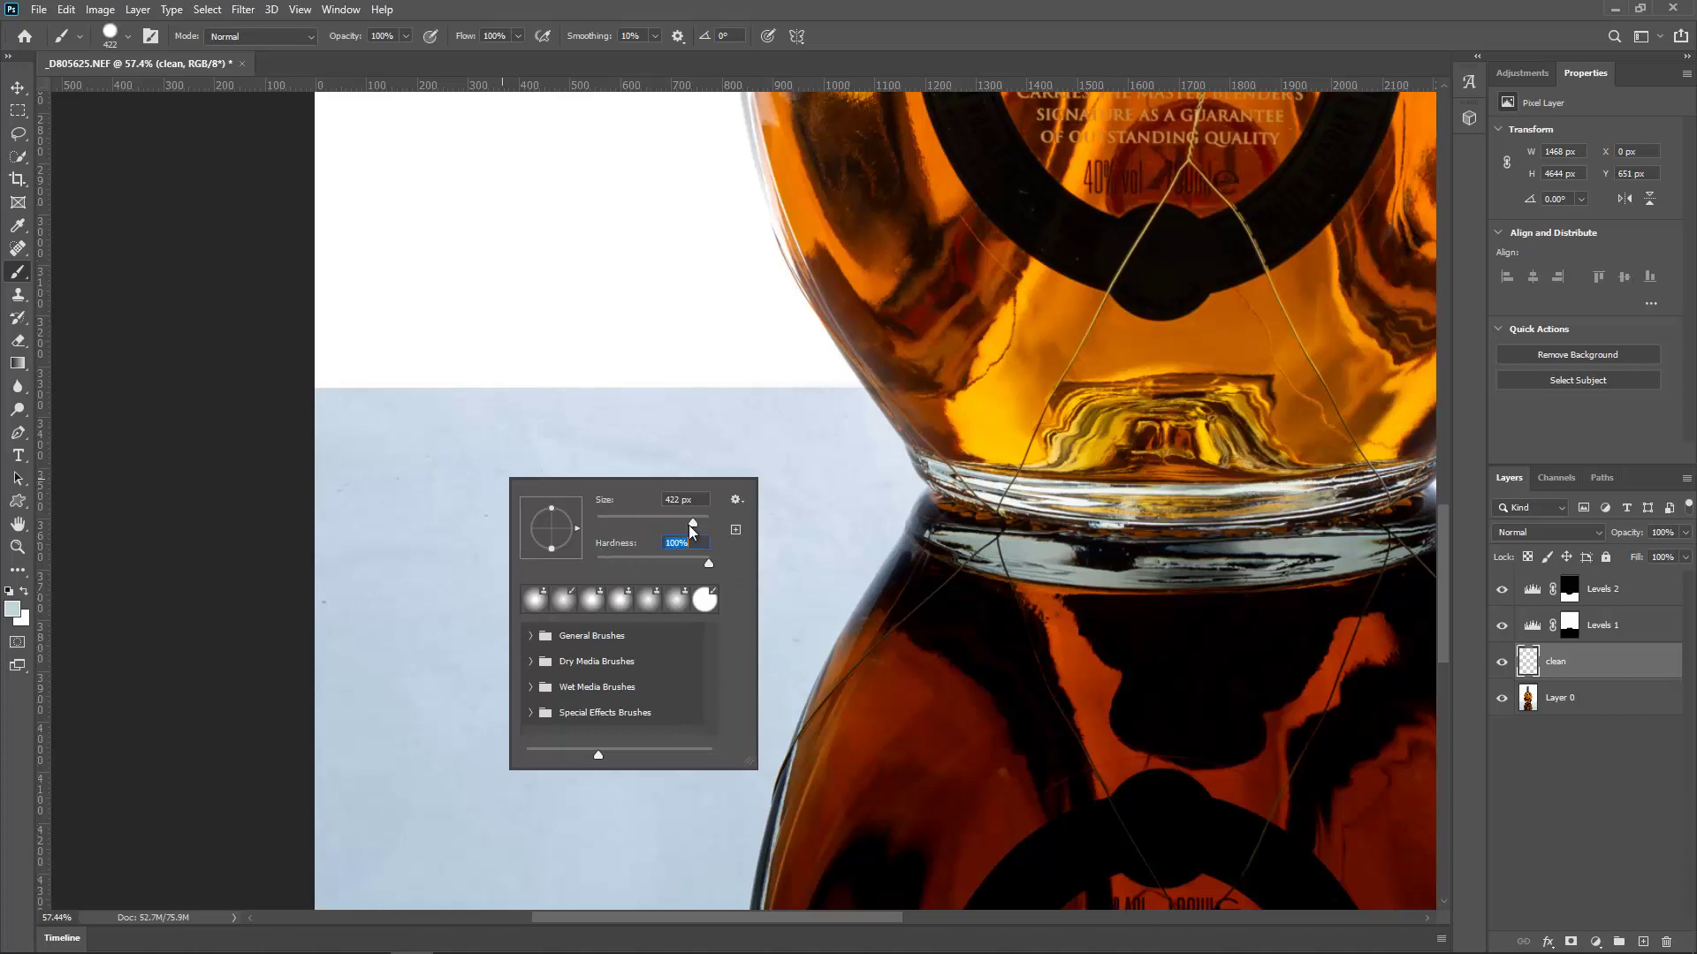
pyautogui.moveTo(689, 525); pyautogui.dragTo(612, 524)
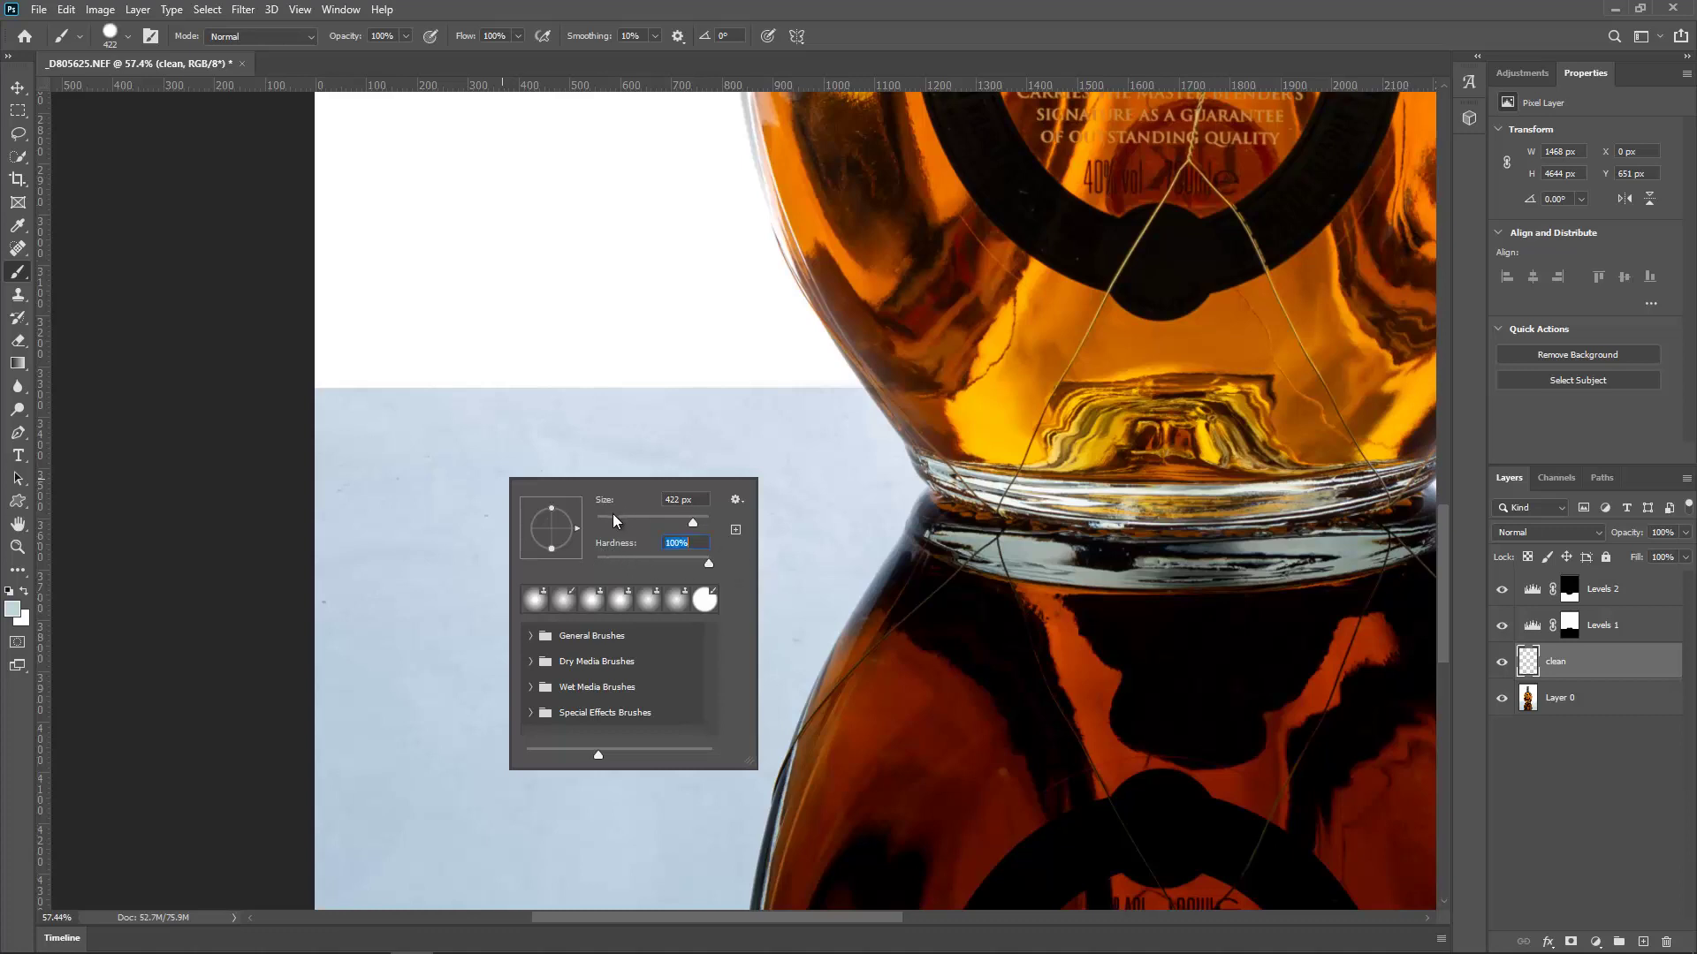
# Paint a straight band along the table's back edge from the left image border to the bottle, then thicken it
pyautogui.click(320, 395)
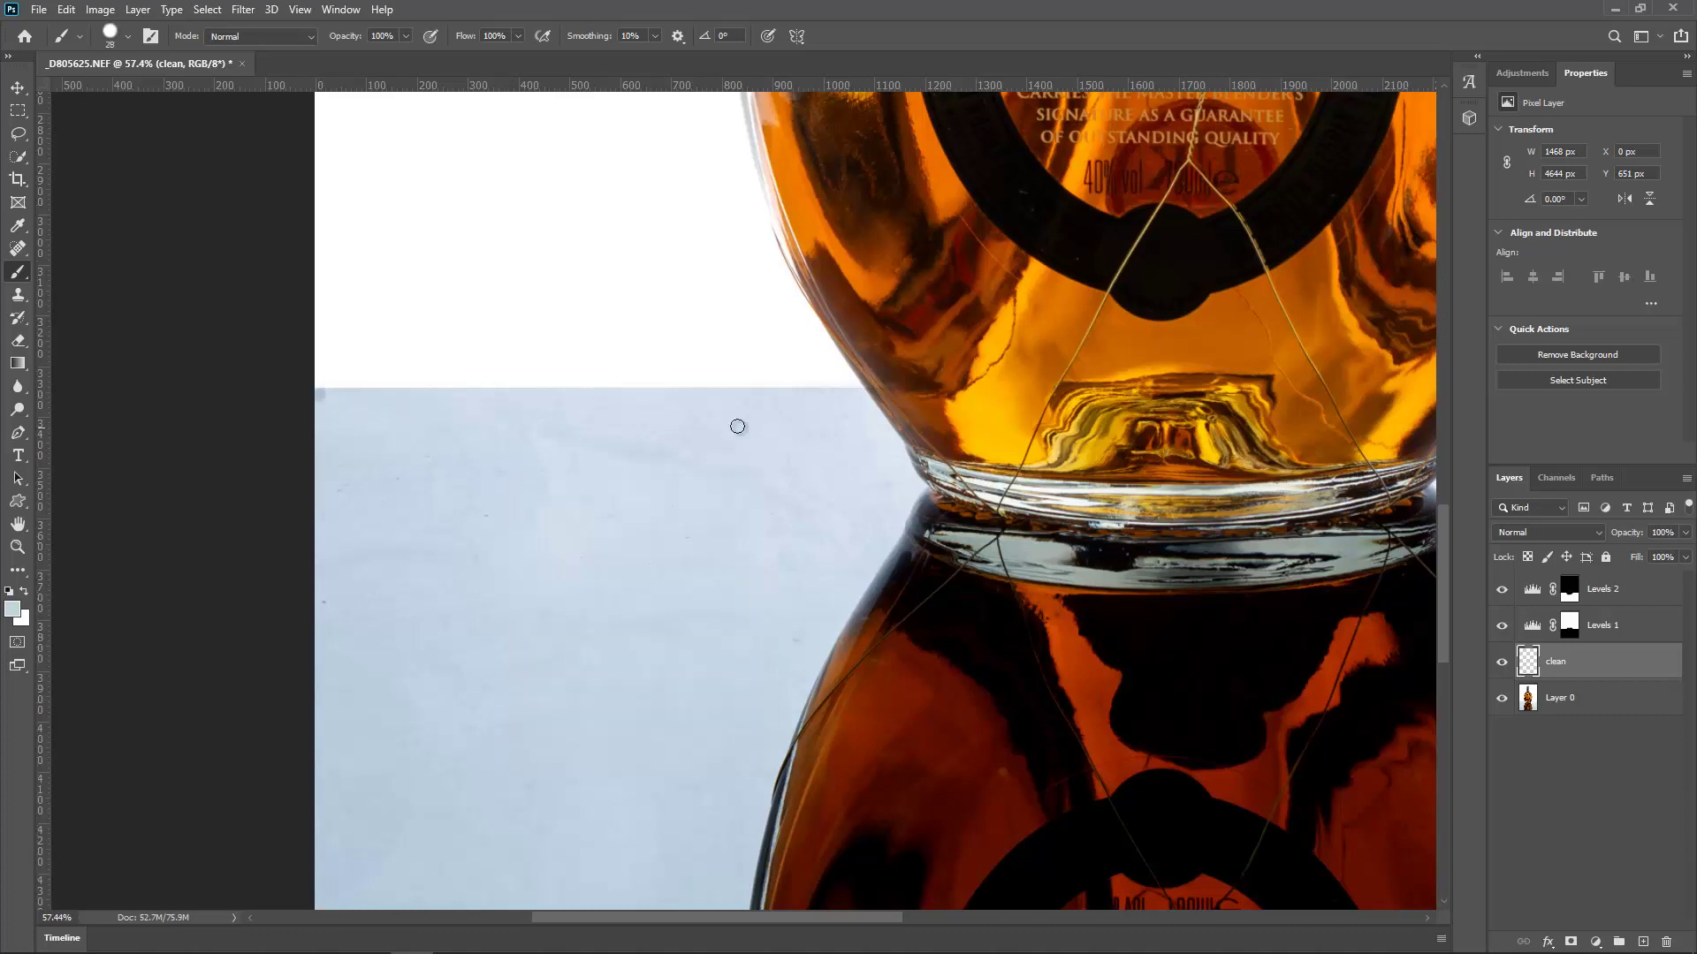
pyautogui.keyDown('shift'); pyautogui.click(859, 395); pyautogui.keyUp('shift')
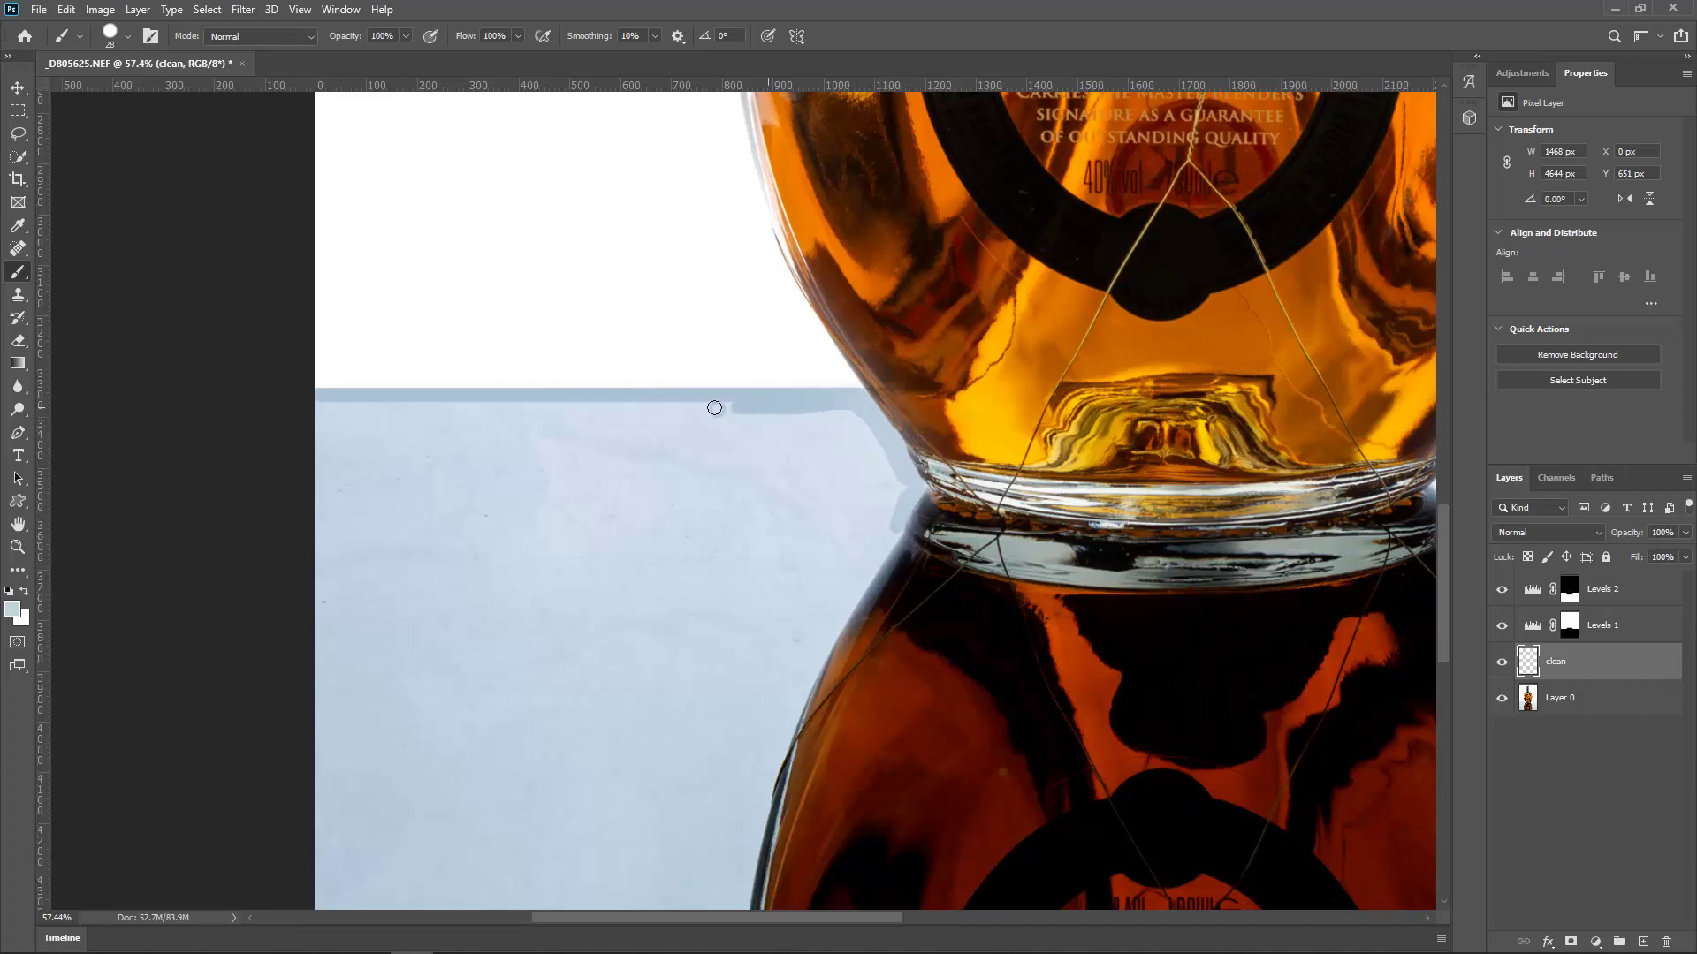
pyautogui.moveTo(714, 407); pyautogui.dragTo(434, 405)
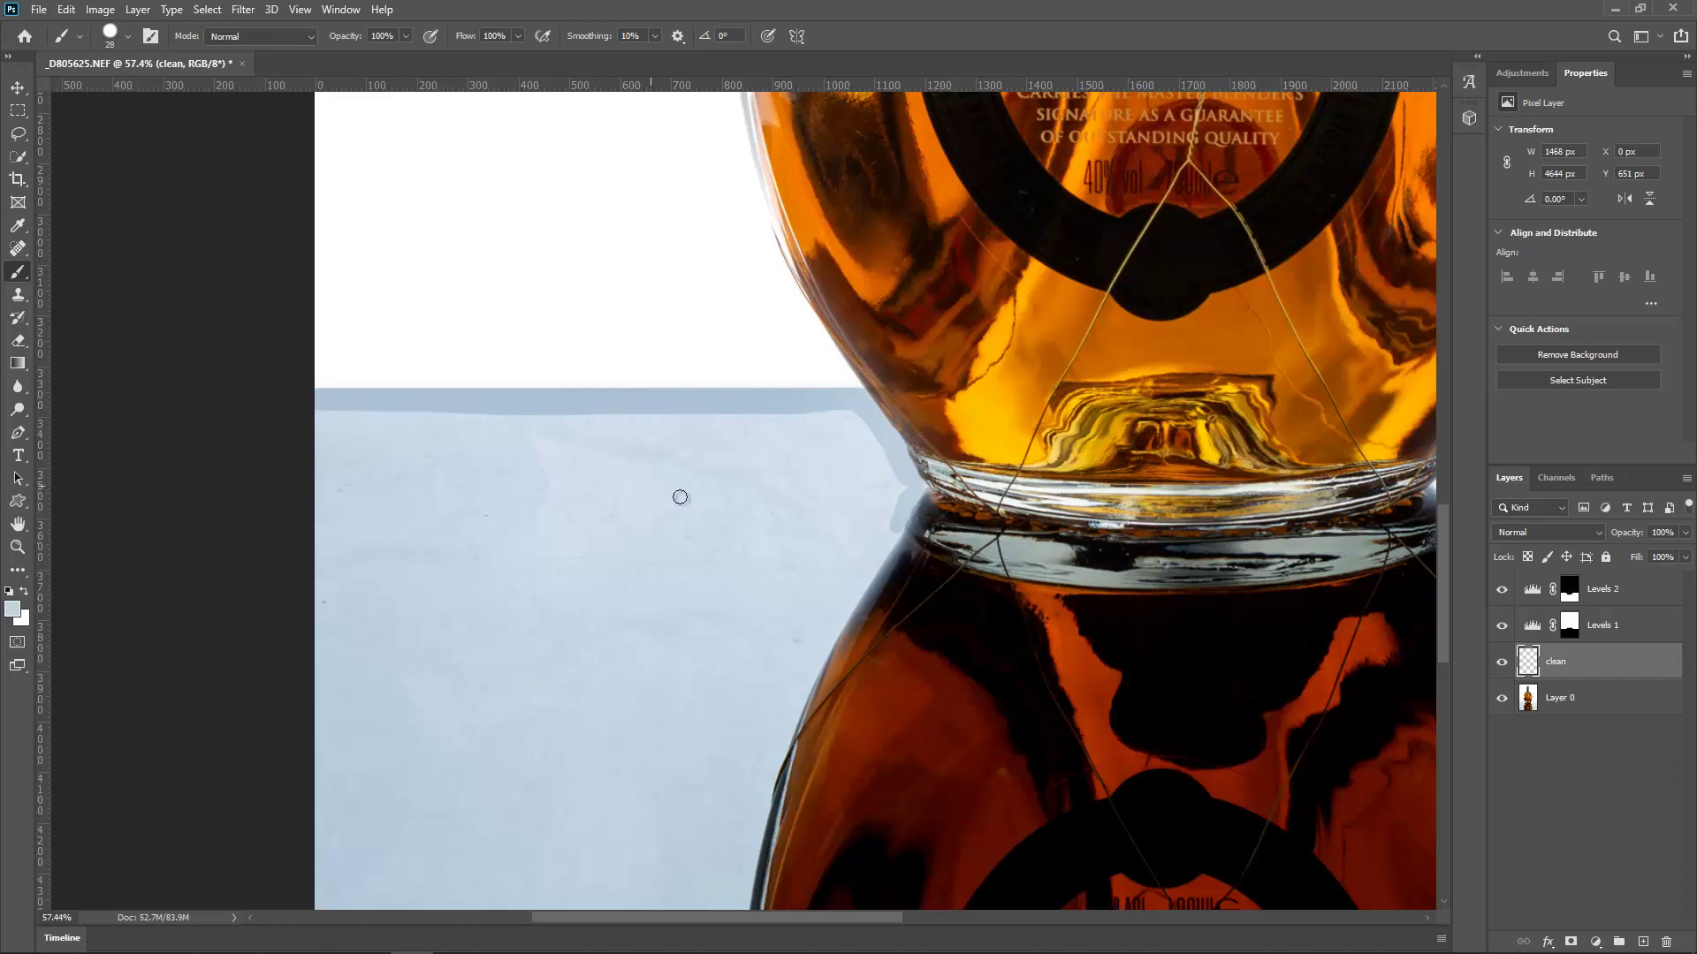
# Paint the sampled colour down the left outline of the bottle's reflection with a 47 px brush
pyautogui.moveTo(680, 497); pyautogui.dragTo(606, 330)
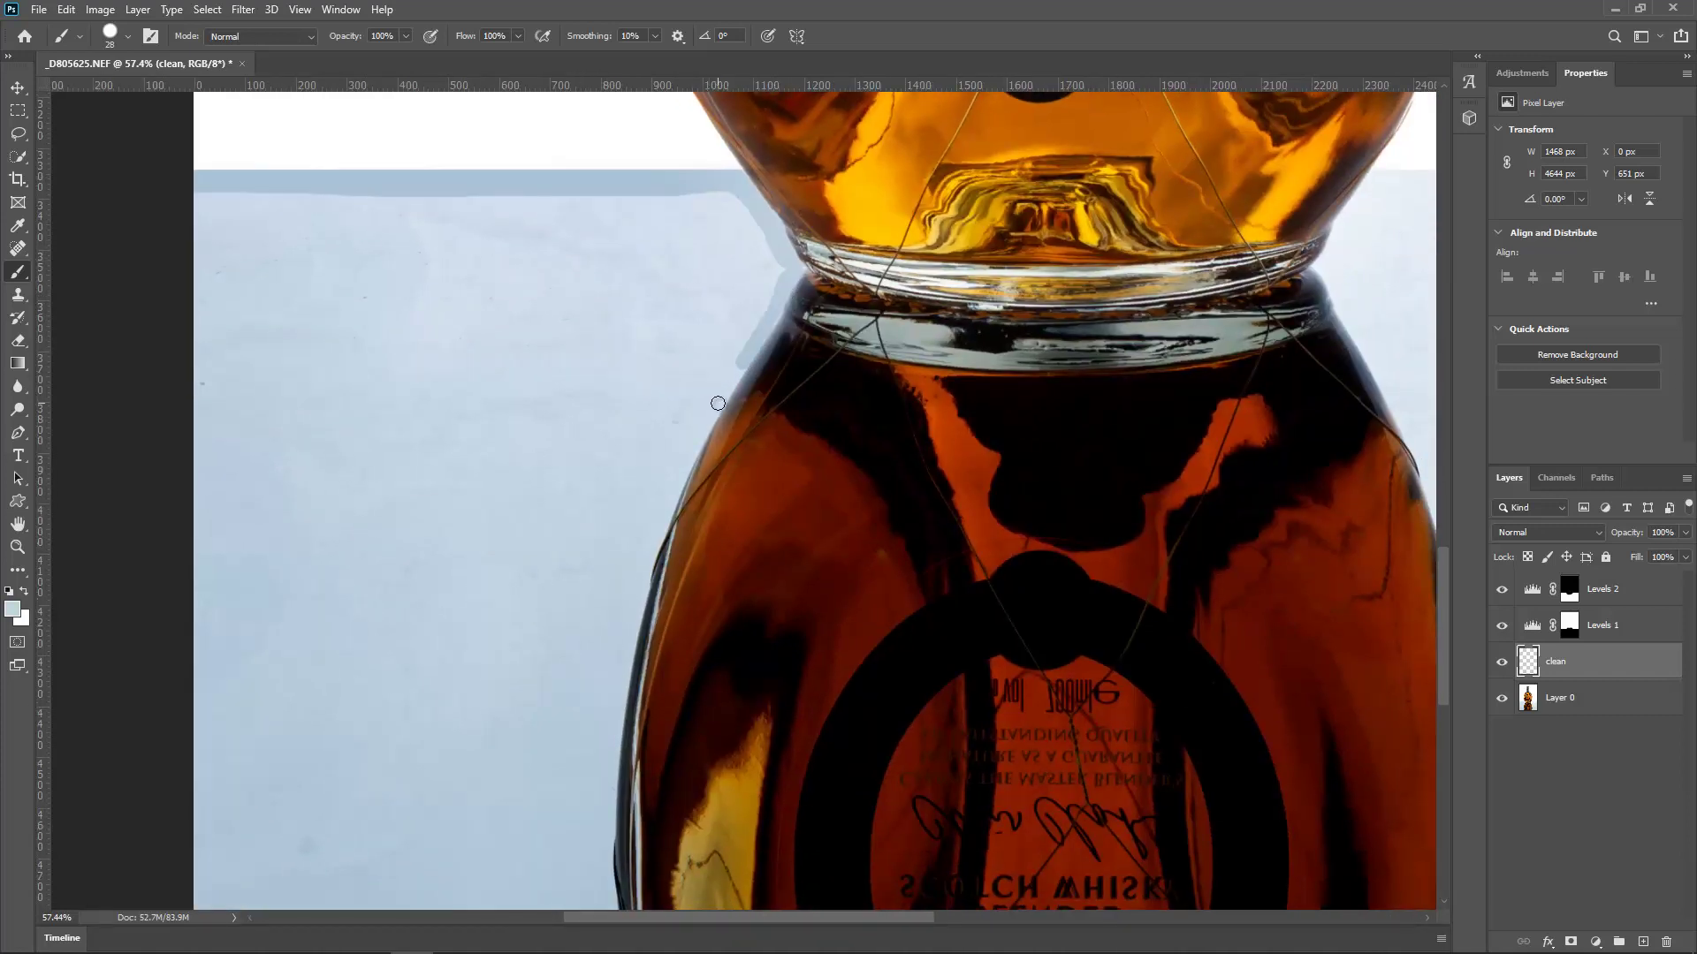
pyautogui.rightClick(687, 376)
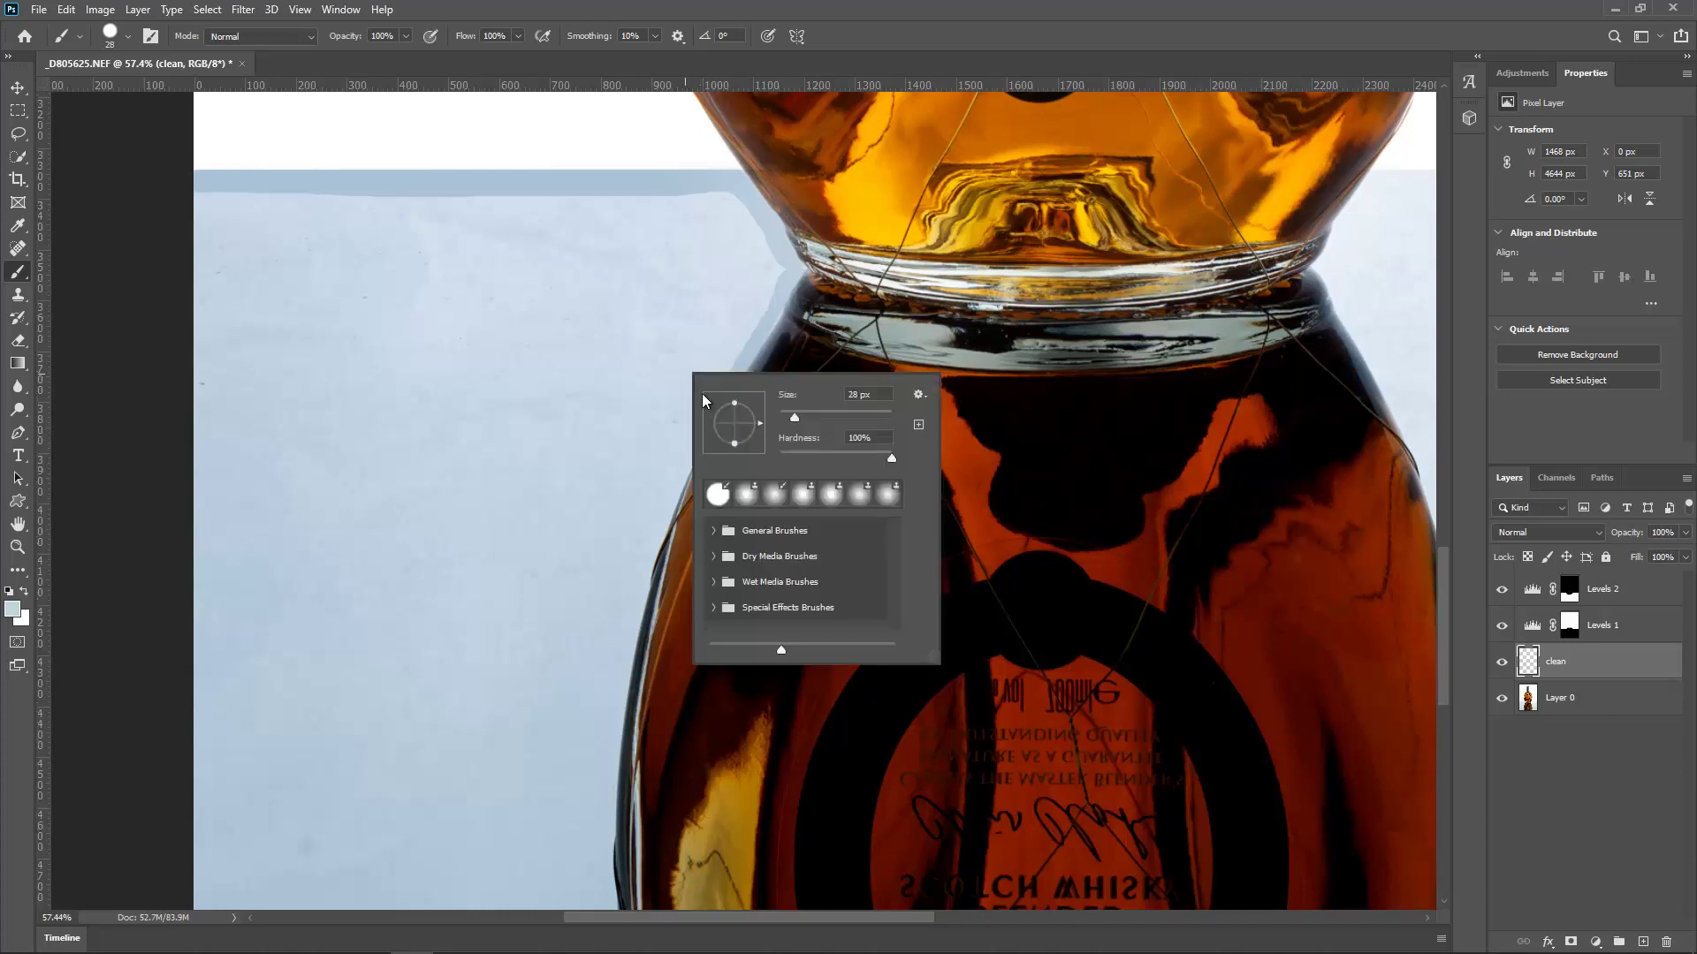
pyautogui.click(805, 416)
pyautogui.click(790, 269)
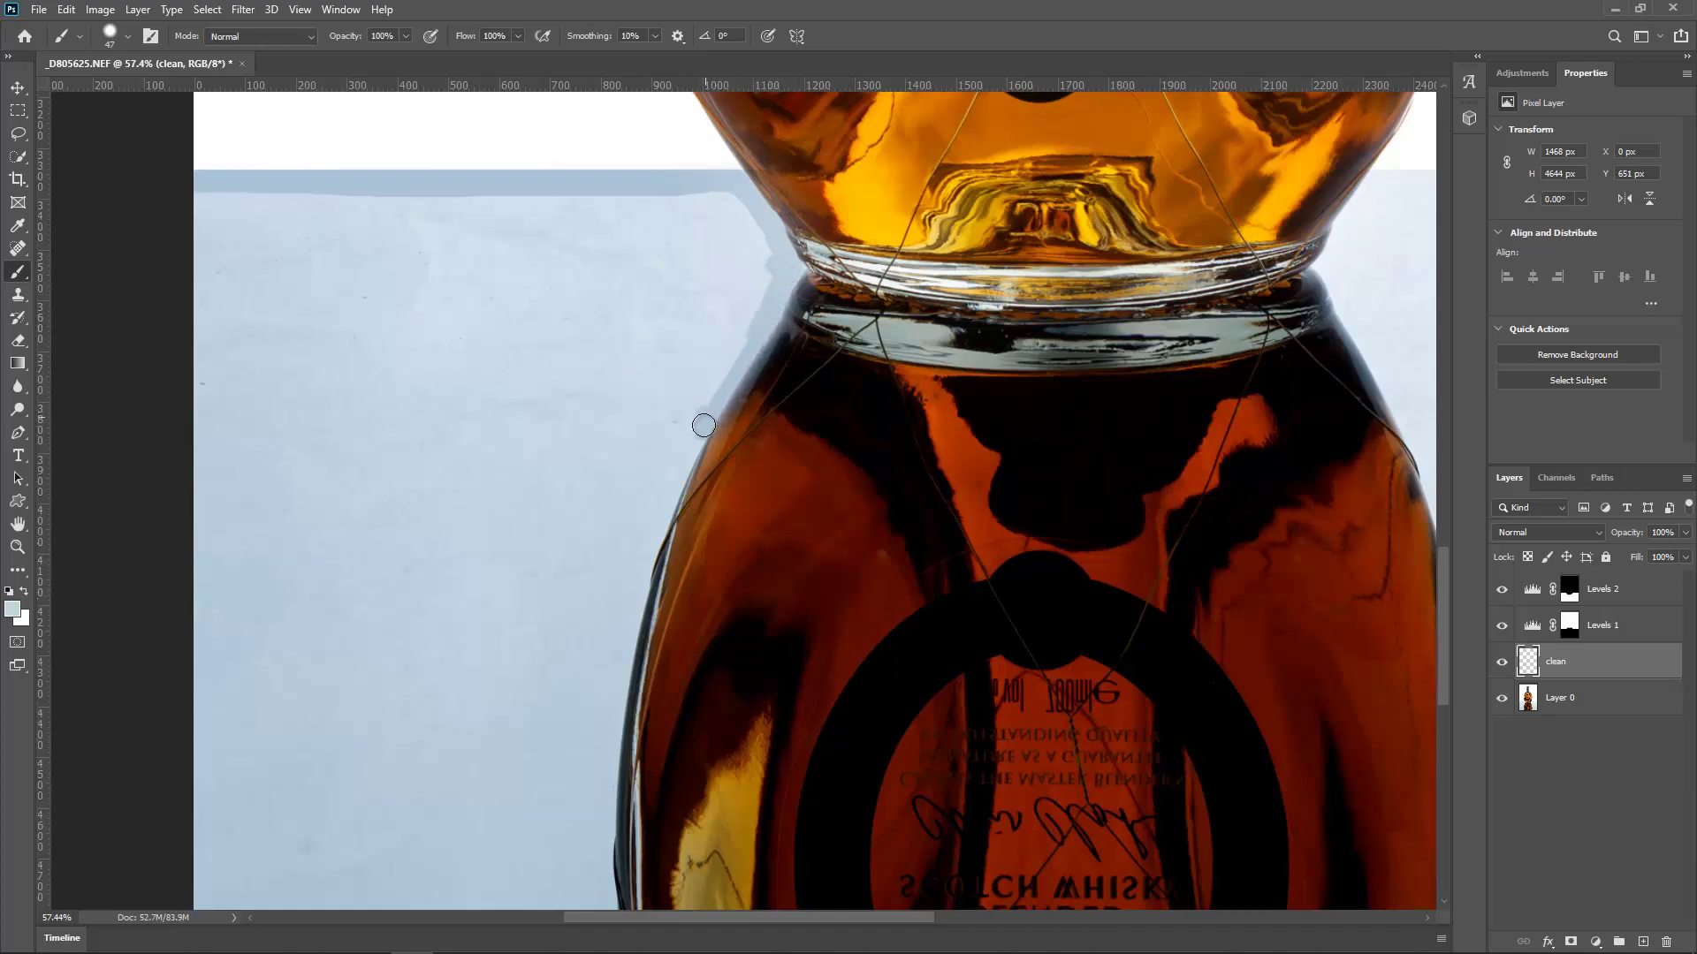
pyautogui.moveTo(675, 477)
pyautogui.mouseDown()
pyautogui.moveTo(653, 617)
pyautogui.moveTo(702, 502)
pyautogui.moveTo(692, 475)
pyautogui.moveTo(654, 478)
pyautogui.moveTo(645, 513)
pyautogui.mouseUp()
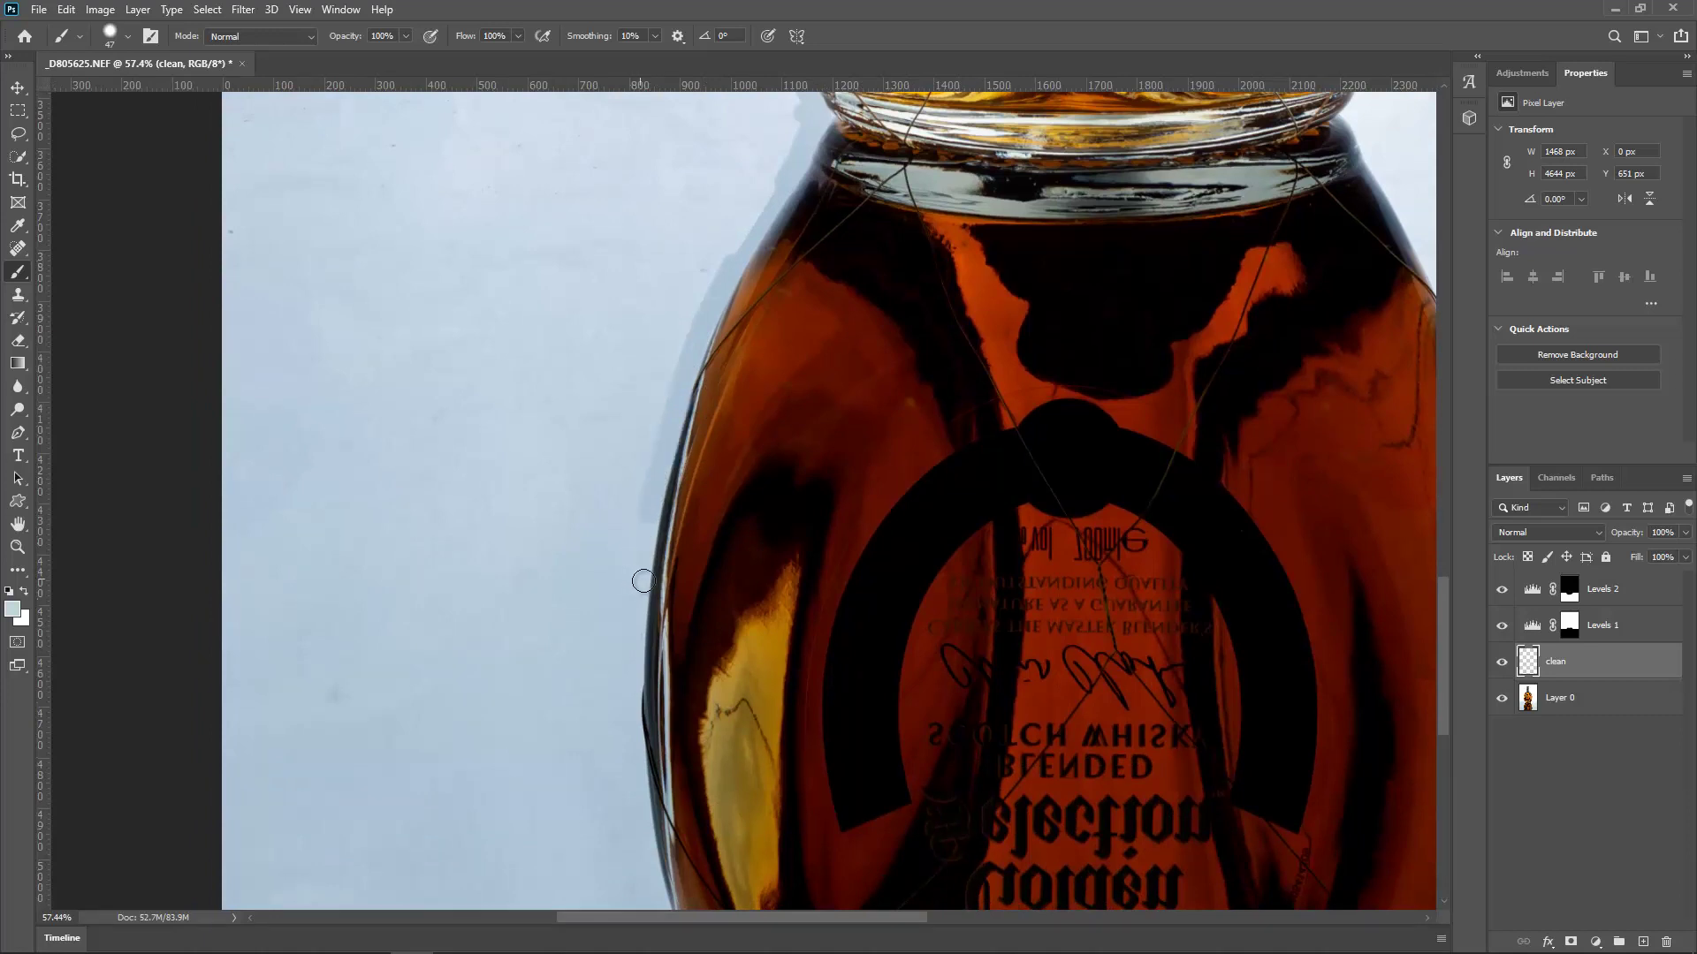
pyautogui.moveTo(640, 580); pyautogui.dragTo(634, 614)
pyautogui.moveTo(741, 655); pyautogui.dragTo(721, 453)
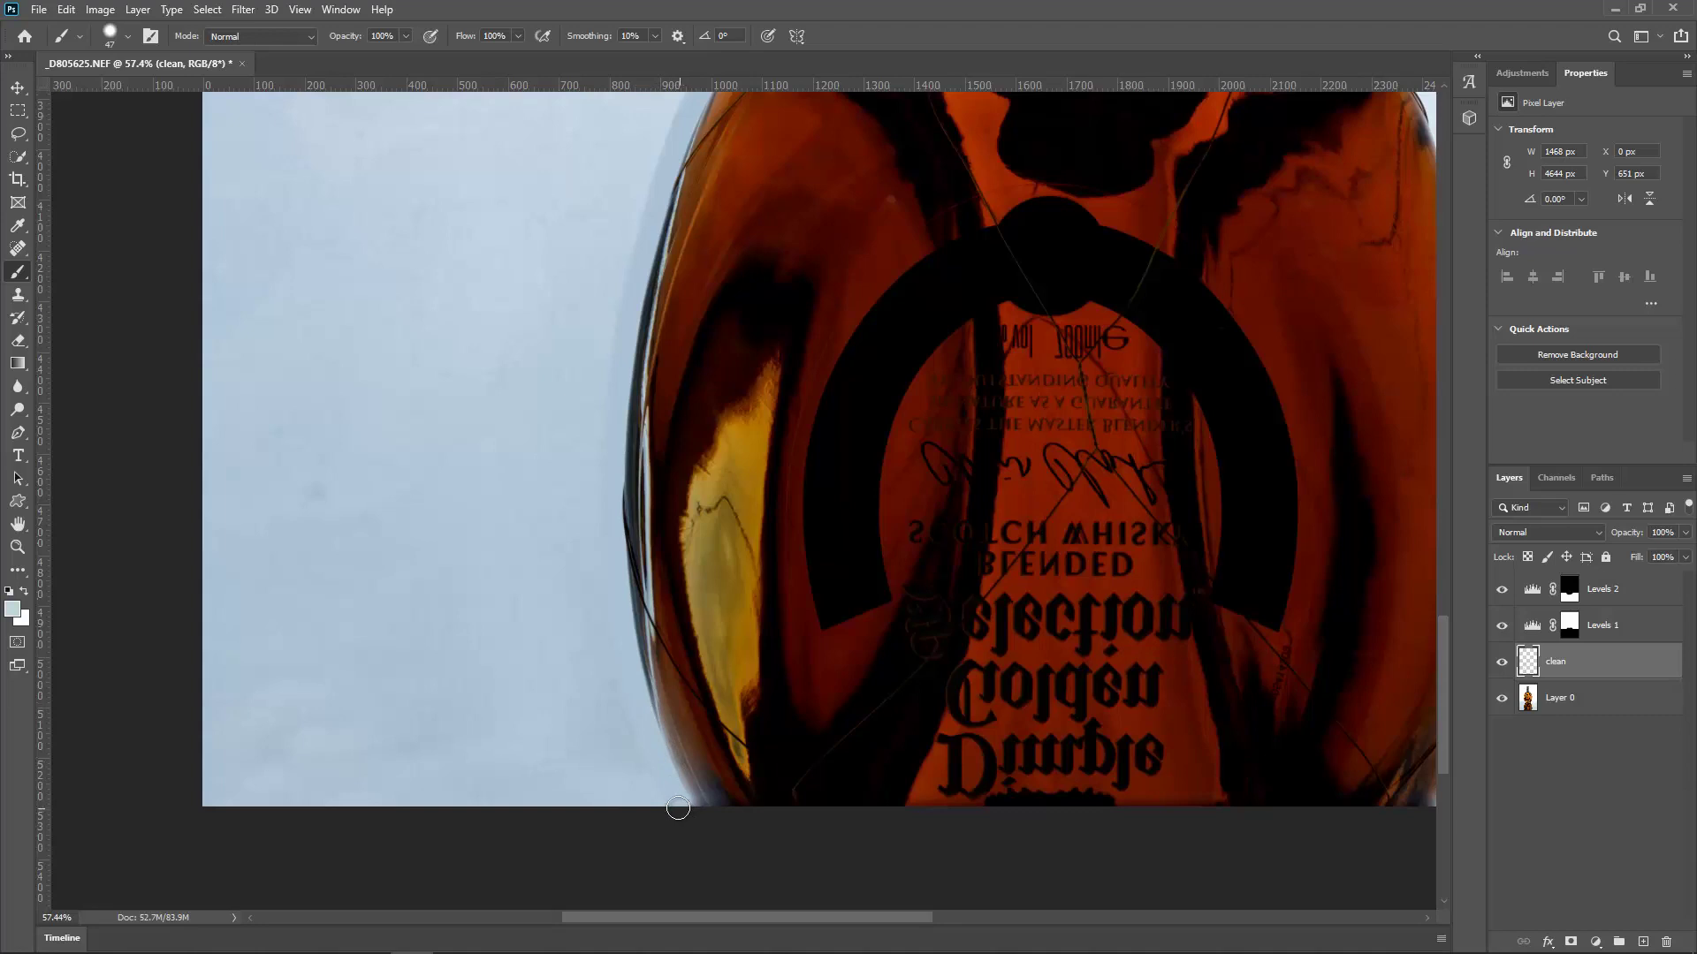
# Enlarge the brush to 214 px and cover the rest of the table left of the bottle, up to its back edge
pyautogui.moveTo(530, 560); pyautogui.dragTo(557, 561)
pyautogui.moveTo(436, 557); pyautogui.dragTo(494, 557)
pyautogui.moveTo(601, 319)
pyautogui.mouseDown()
pyautogui.moveTo(580, 268)
pyautogui.moveTo(545, 354)
pyautogui.moveTo(568, 306)
pyautogui.moveTo(551, 676)
pyautogui.moveTo(506, 664)
pyautogui.moveTo(449, 472)
pyautogui.moveTo(334, 355)
pyautogui.moveTo(265, 398)
pyautogui.mouseUp()
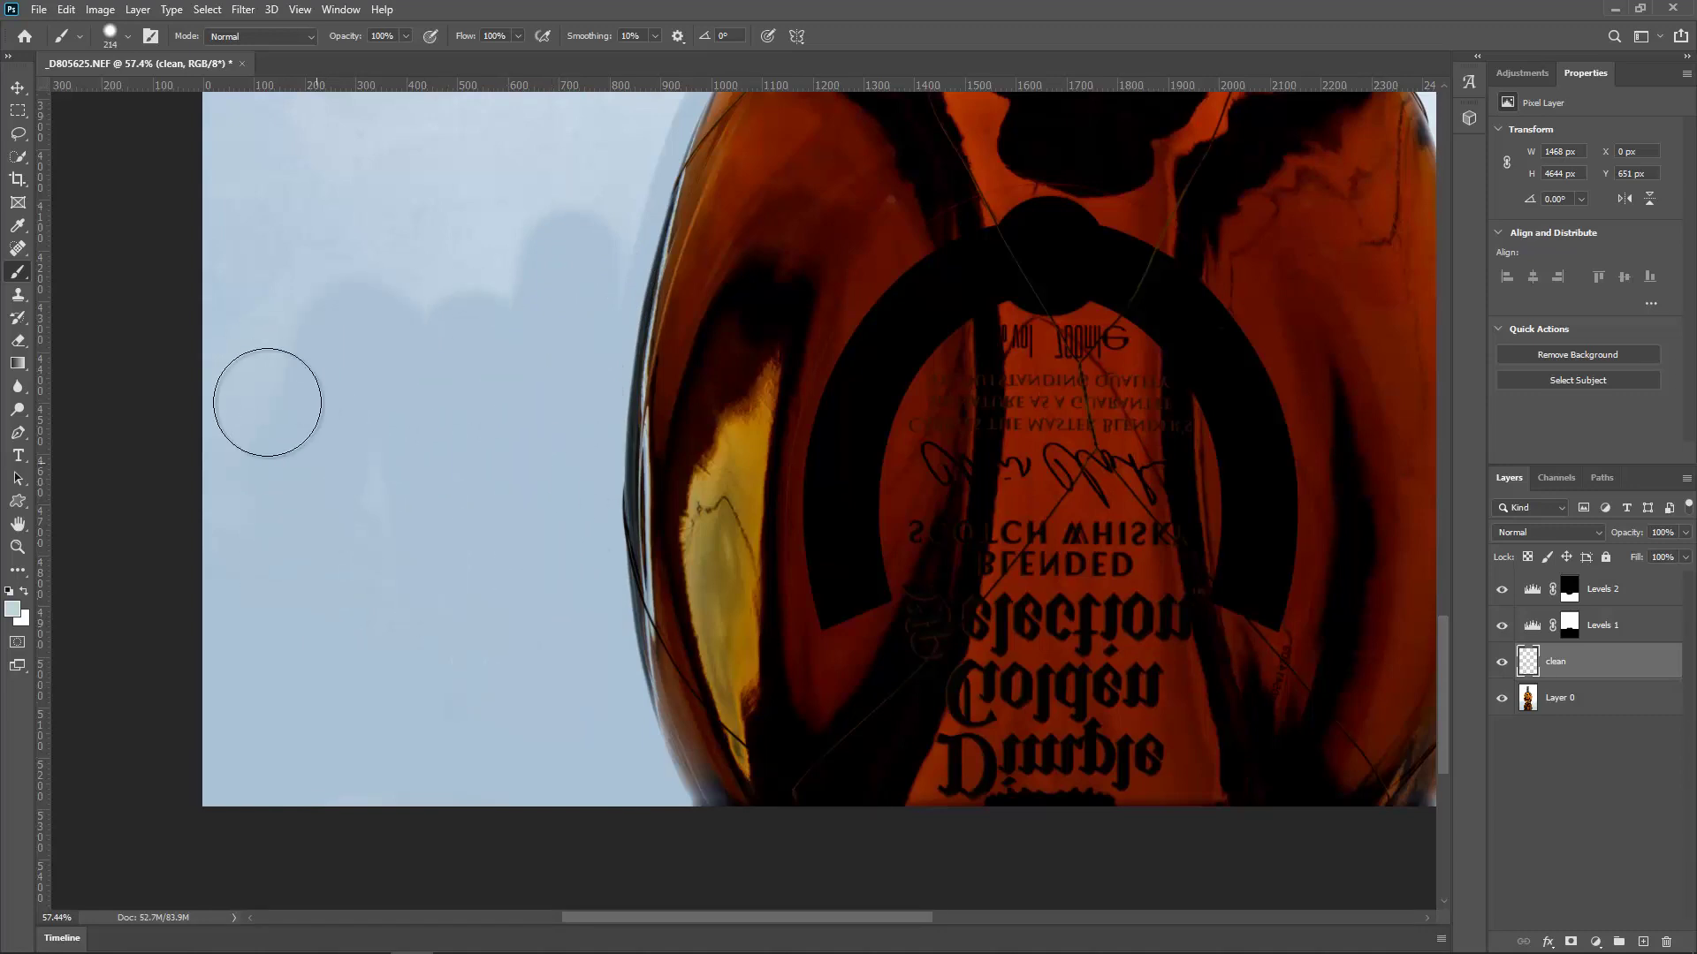
pyautogui.moveTo(481, 301)
pyautogui.mouseDown()
pyautogui.moveTo(433, 547)
pyautogui.moveTo(537, 345)
pyautogui.moveTo(523, 470)
pyautogui.moveTo(543, 423)
pyautogui.moveTo(512, 521)
pyautogui.moveTo(532, 480)
pyautogui.moveTo(443, 549)
pyautogui.moveTo(209, 580)
pyautogui.moveTo(184, 433)
pyautogui.moveTo(206, 286)
pyautogui.moveTo(224, 483)
pyautogui.moveTo(266, 504)
pyautogui.moveTo(309, 479)
pyautogui.moveTo(372, 503)
pyautogui.moveTo(575, 248)
pyautogui.moveTo(580, 320)
pyautogui.moveTo(606, 290)
pyautogui.moveTo(555, 407)
pyautogui.moveTo(635, 240)
pyautogui.moveTo(543, 451)
pyautogui.moveTo(500, 661)
pyautogui.mouseUp()
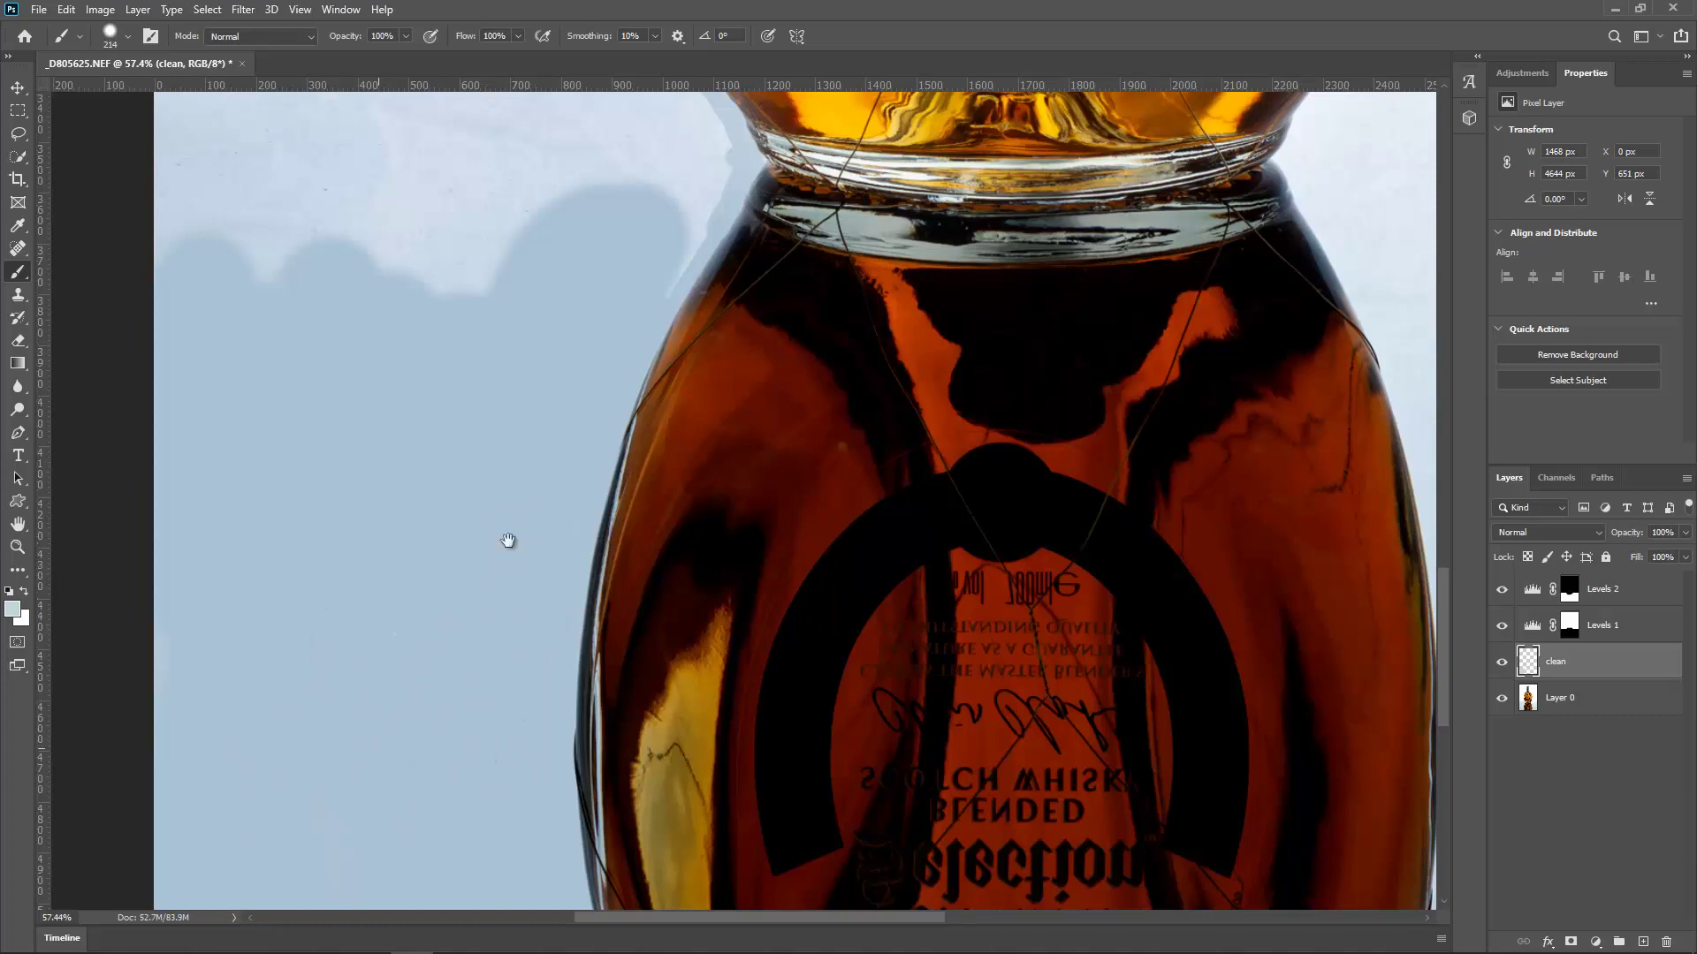
pyautogui.moveTo(539, 277); pyautogui.dragTo(503, 568)
pyautogui.moveTo(587, 430)
pyautogui.mouseDown()
pyautogui.moveTo(640, 426)
pyautogui.moveTo(134, 424)
pyautogui.moveTo(523, 440)
pyautogui.moveTo(457, 419)
pyautogui.moveTo(204, 452)
pyautogui.moveTo(574, 507)
pyautogui.moveTo(658, 445)
pyautogui.moveTo(585, 588)
pyautogui.moveTo(616, 493)
pyautogui.moveTo(281, 536)
pyautogui.moveTo(189, 501)
pyautogui.moveTo(132, 522)
pyautogui.mouseUp()
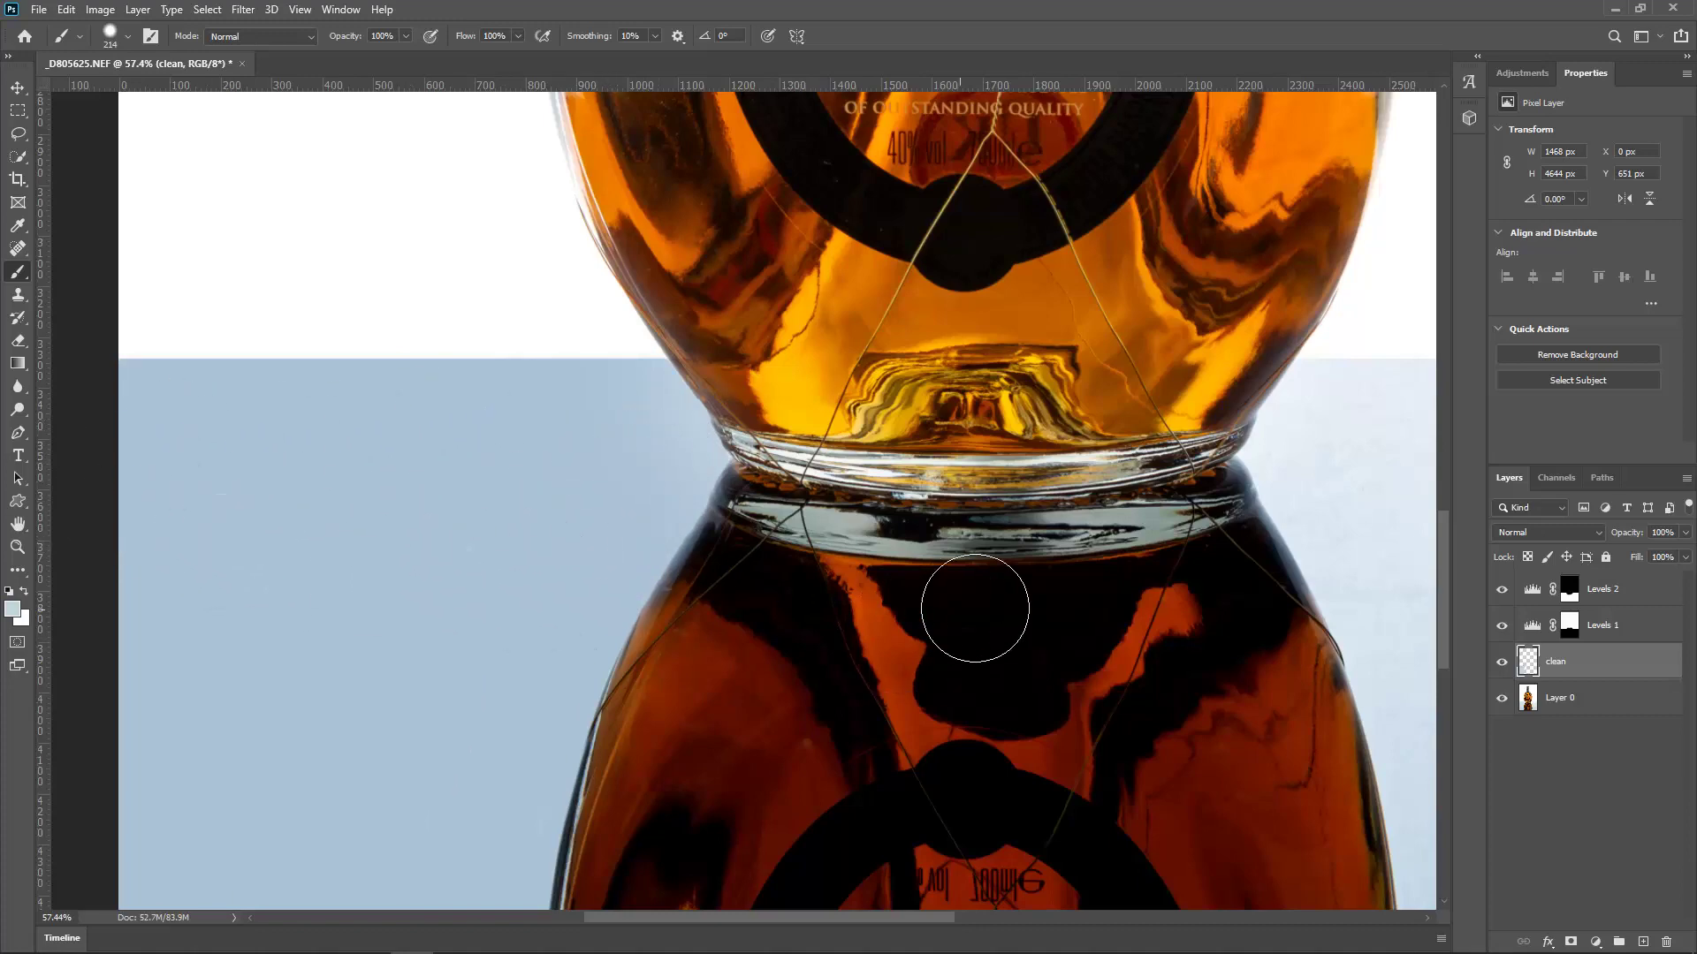
# Paint the same colour over the open table area right of the reflection, enlarging the brush from 214 px to 364 px
pyautogui.moveTo(978, 606)
pyautogui.mouseDown()
pyautogui.moveTo(469, 436)
pyautogui.moveTo(1234, 525)
pyautogui.mouseUp()
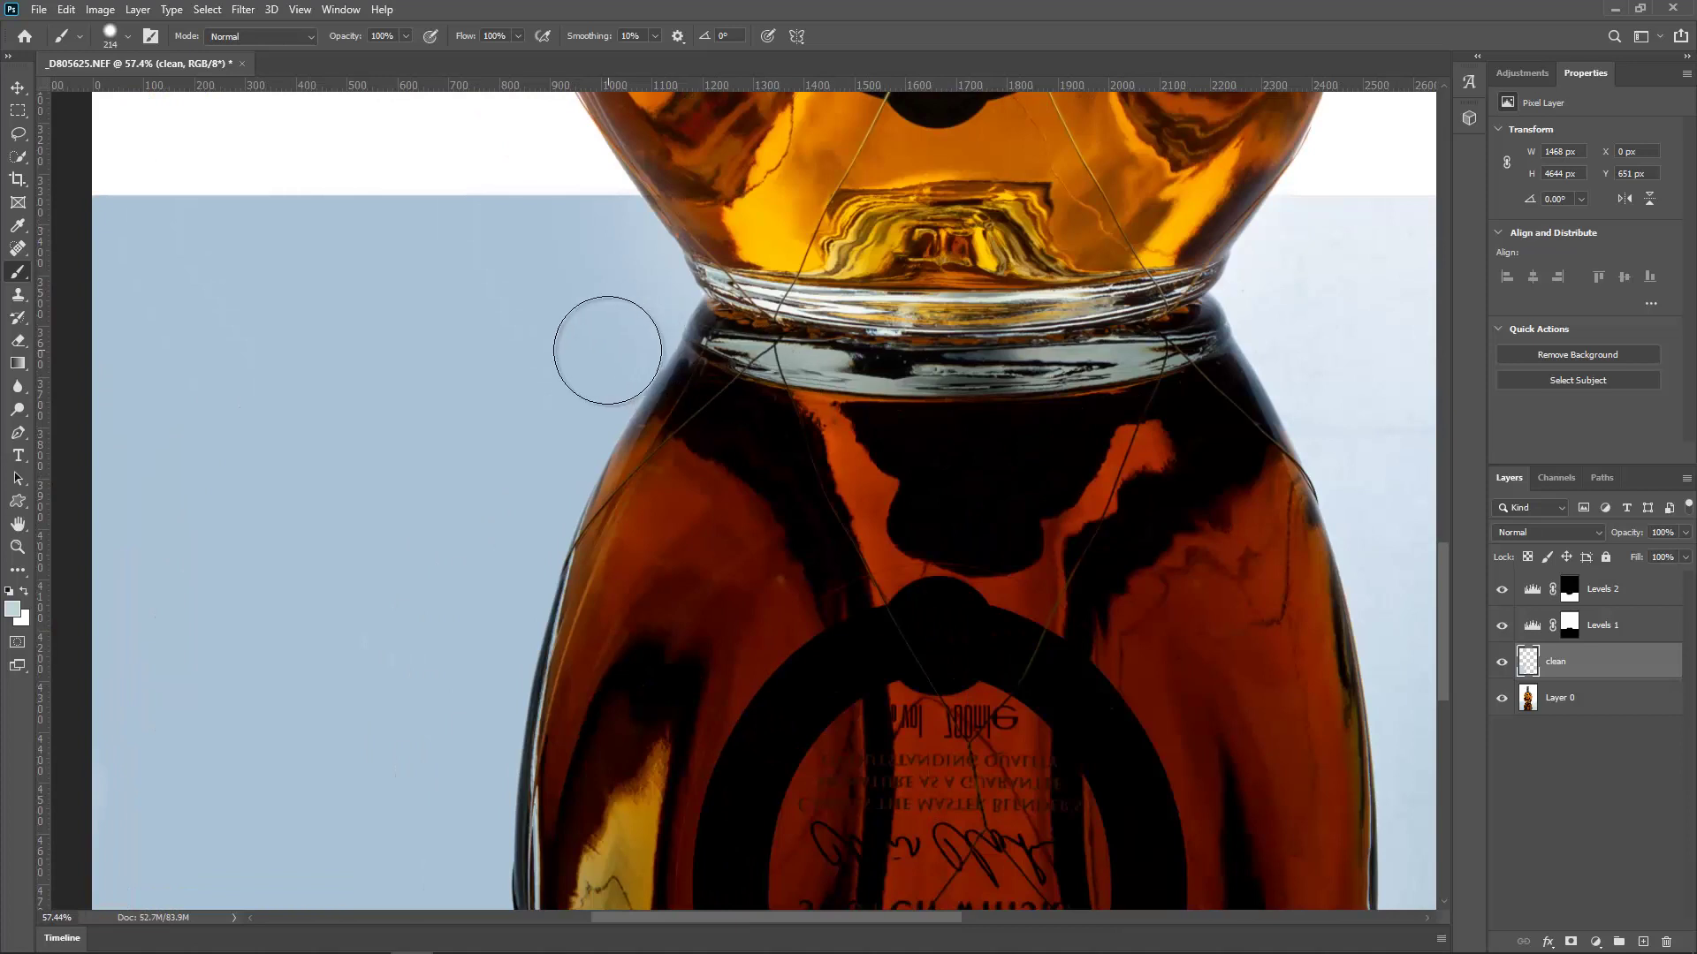
pyautogui.moveTo(1244, 440)
pyautogui.mouseDown()
pyautogui.moveTo(630, 513)
pyautogui.moveTo(562, 510)
pyautogui.moveTo(550, 422)
pyautogui.mouseUp()
pyautogui.moveTo(665, 343)
pyautogui.mouseDown()
pyautogui.moveTo(836, 573)
pyautogui.moveTo(840, 623)
pyautogui.moveTo(1057, 496)
pyautogui.mouseUp()
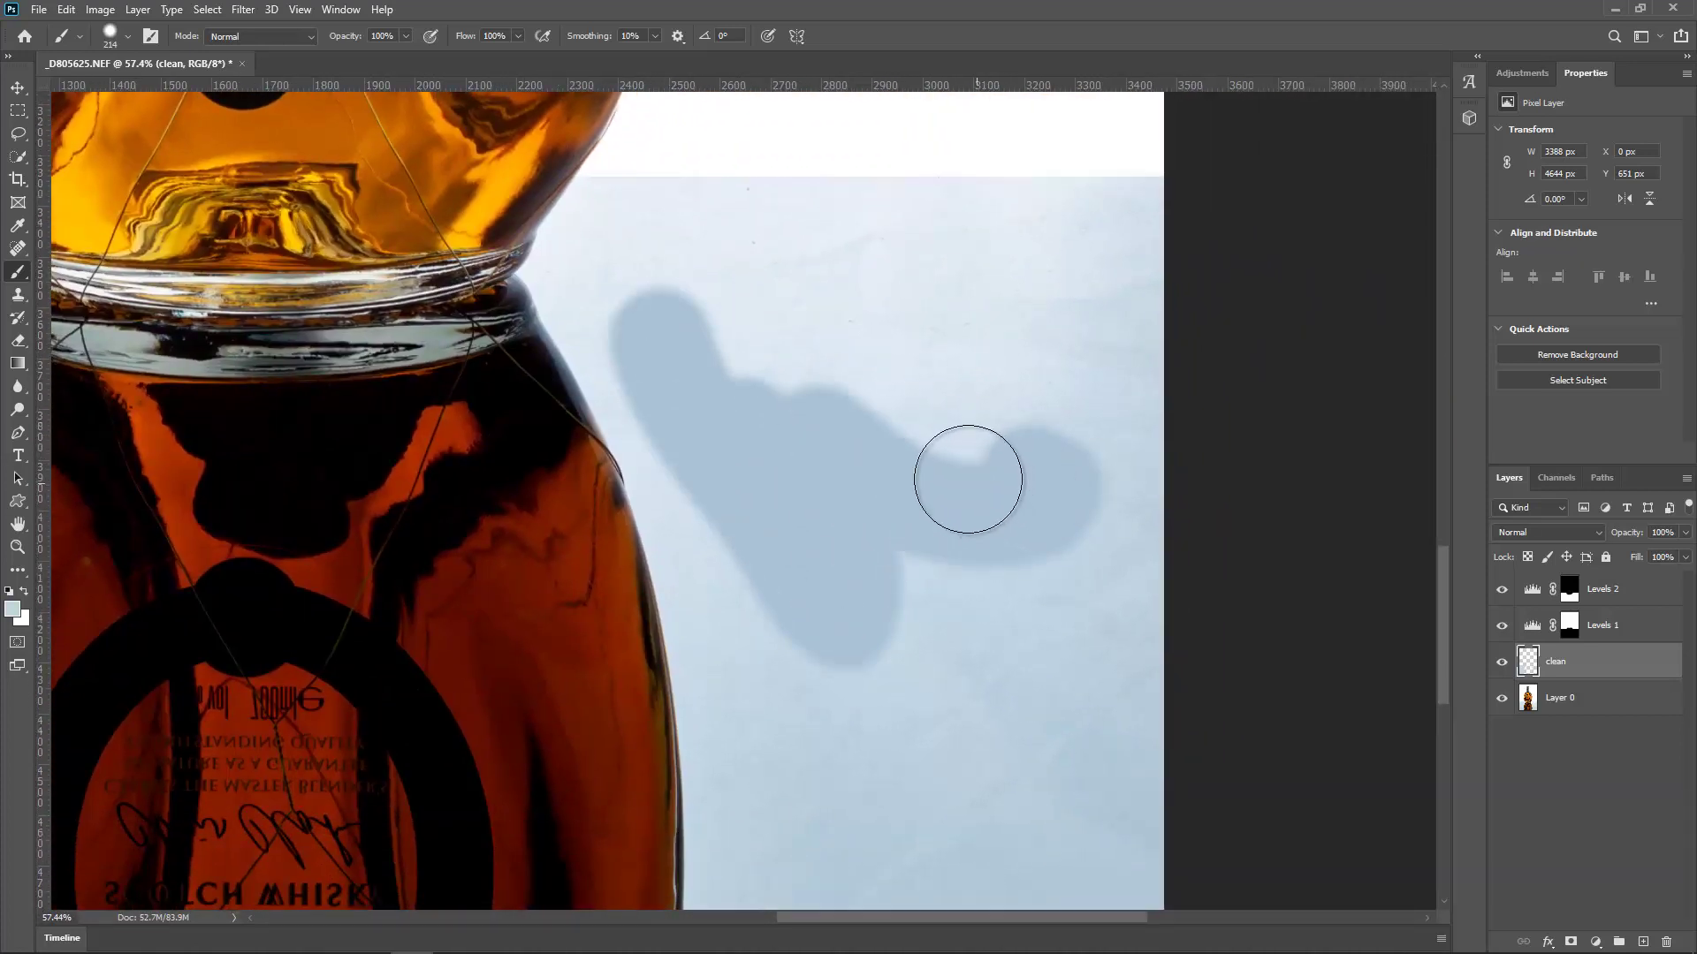
pyautogui.keyDown('alt'); pyautogui.rightClick(928, 443); pyautogui.keyUp('alt')
pyautogui.moveTo(771, 384)
pyautogui.mouseDown()
pyautogui.moveTo(954, 477)
pyautogui.moveTo(905, 595)
pyautogui.moveTo(799, 557)
pyautogui.moveTo(813, 777)
pyautogui.mouseUp()
pyautogui.moveTo(962, 656); pyautogui.dragTo(955, 327)
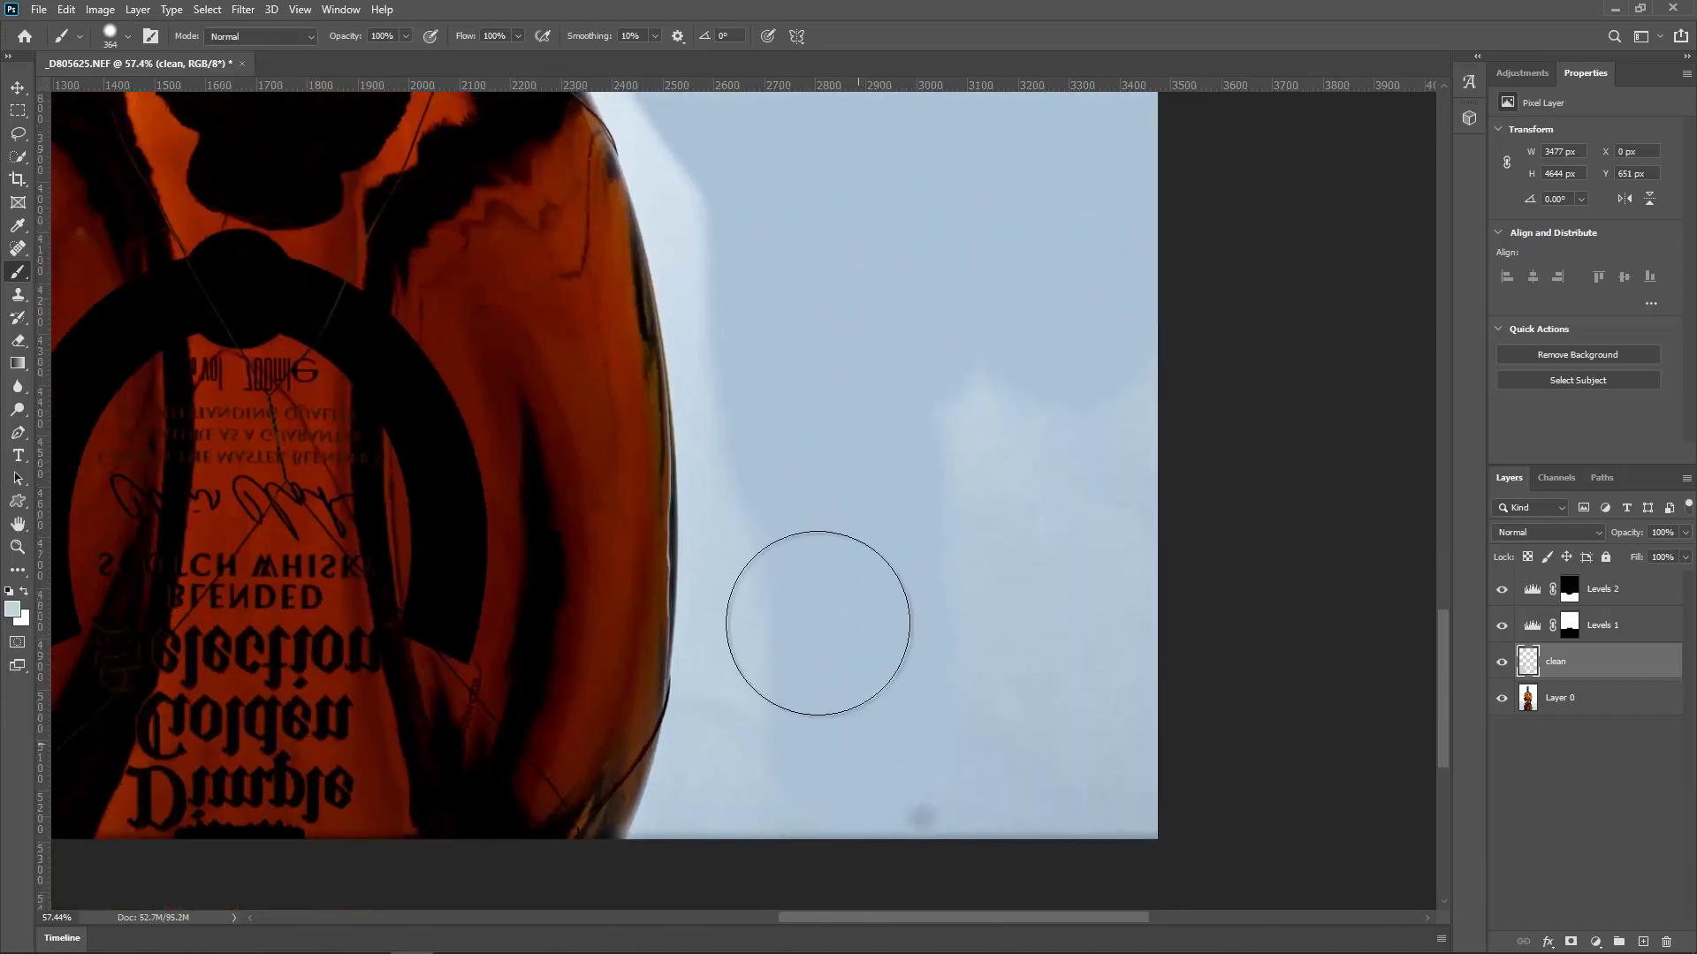
pyautogui.moveTo(966, 818); pyautogui.dragTo(1098, 784)
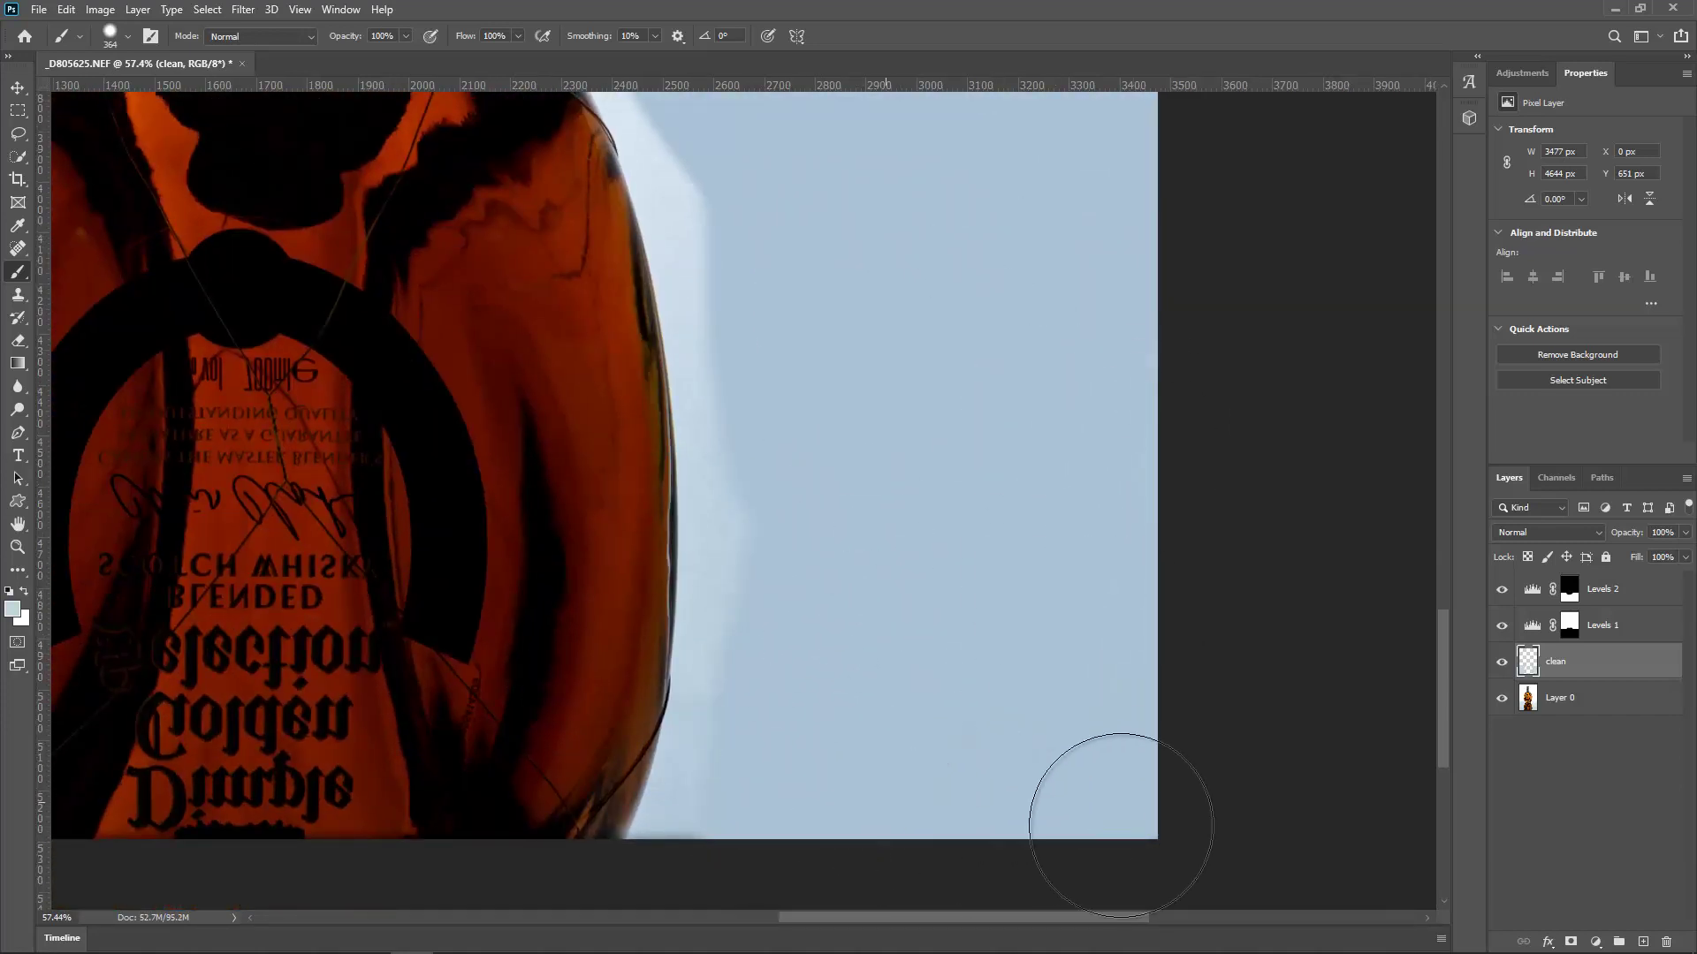
# Fill the pale gap along the lower right outline of the reflection, reducing the brush to 82 px for the edge
pyautogui.keyDown('alt'); pyautogui.rightClick(854, 732); pyautogui.keyUp('alt')
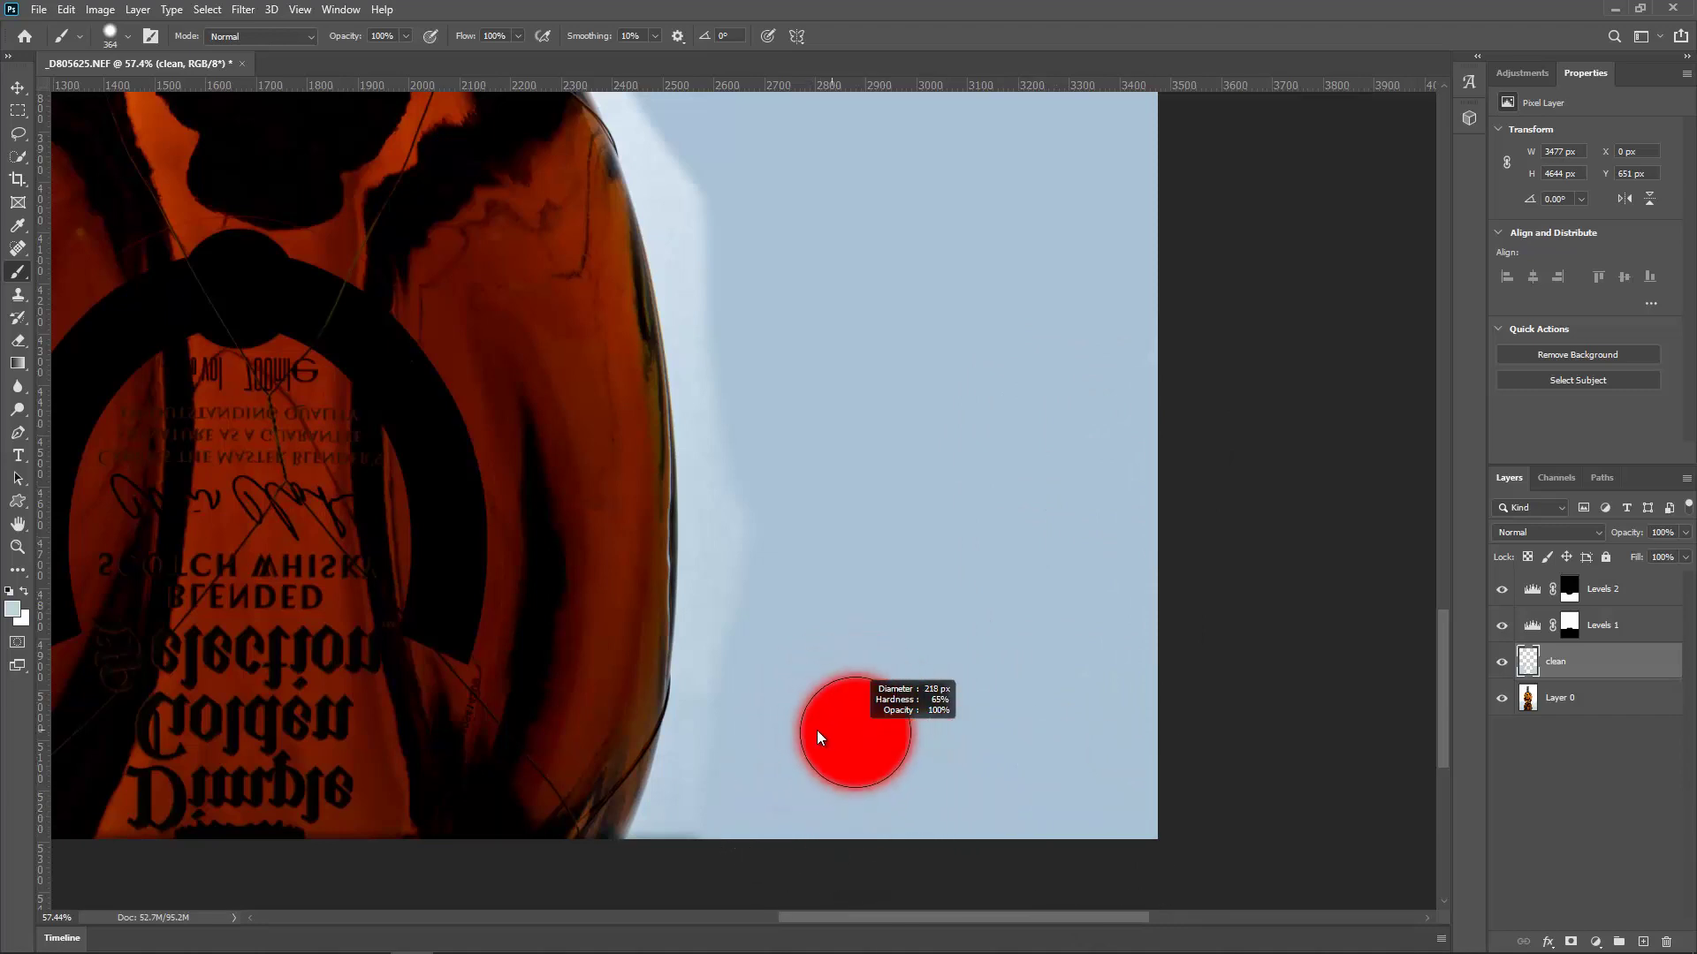
pyautogui.moveTo(722, 789)
pyautogui.mouseDown()
pyautogui.moveTo(769, 627)
pyautogui.moveTo(766, 508)
pyautogui.moveTo(739, 637)
pyautogui.moveTo(751, 703)
pyautogui.mouseUp()
pyautogui.keyDown('alt'); pyautogui.rightClick(751, 703); pyautogui.keyUp('alt')
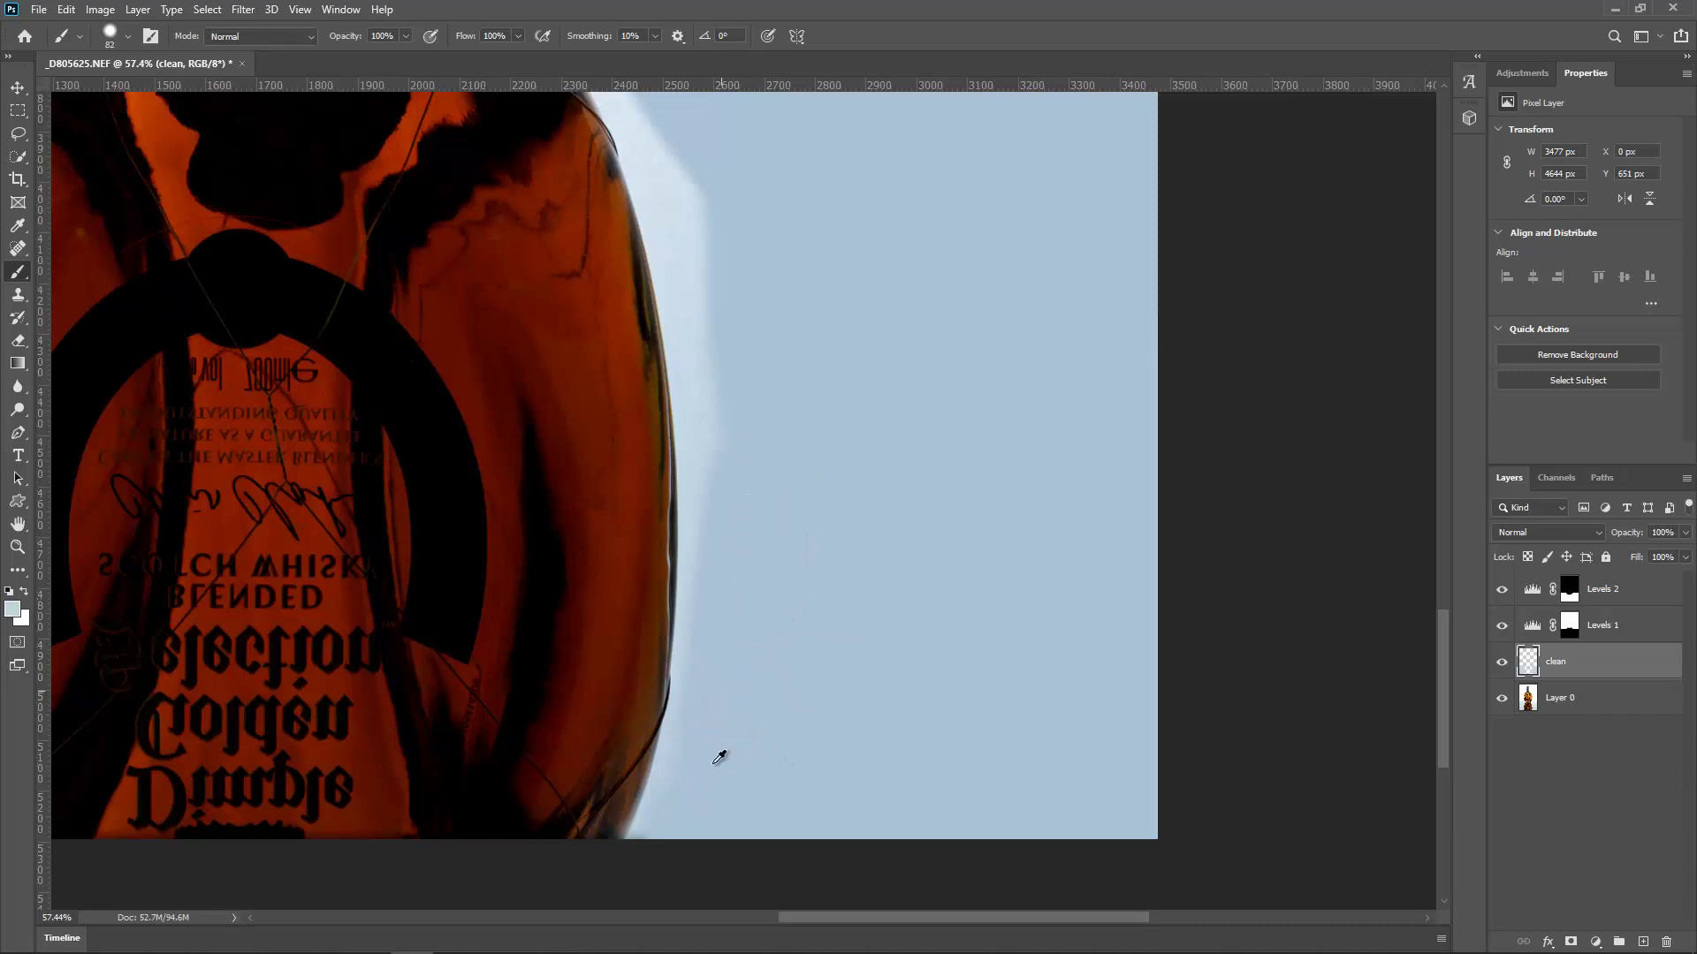
pyautogui.moveTo(646, 844)
pyautogui.mouseDown()
pyautogui.moveTo(677, 812)
pyautogui.moveTo(717, 446)
pyautogui.moveTo(694, 432)
pyautogui.moveTo(714, 474)
pyautogui.moveTo(687, 418)
pyautogui.moveTo(668, 251)
pyautogui.moveTo(703, 275)
pyautogui.moveTo(713, 463)
pyautogui.moveTo(724, 247)
pyautogui.mouseUp()
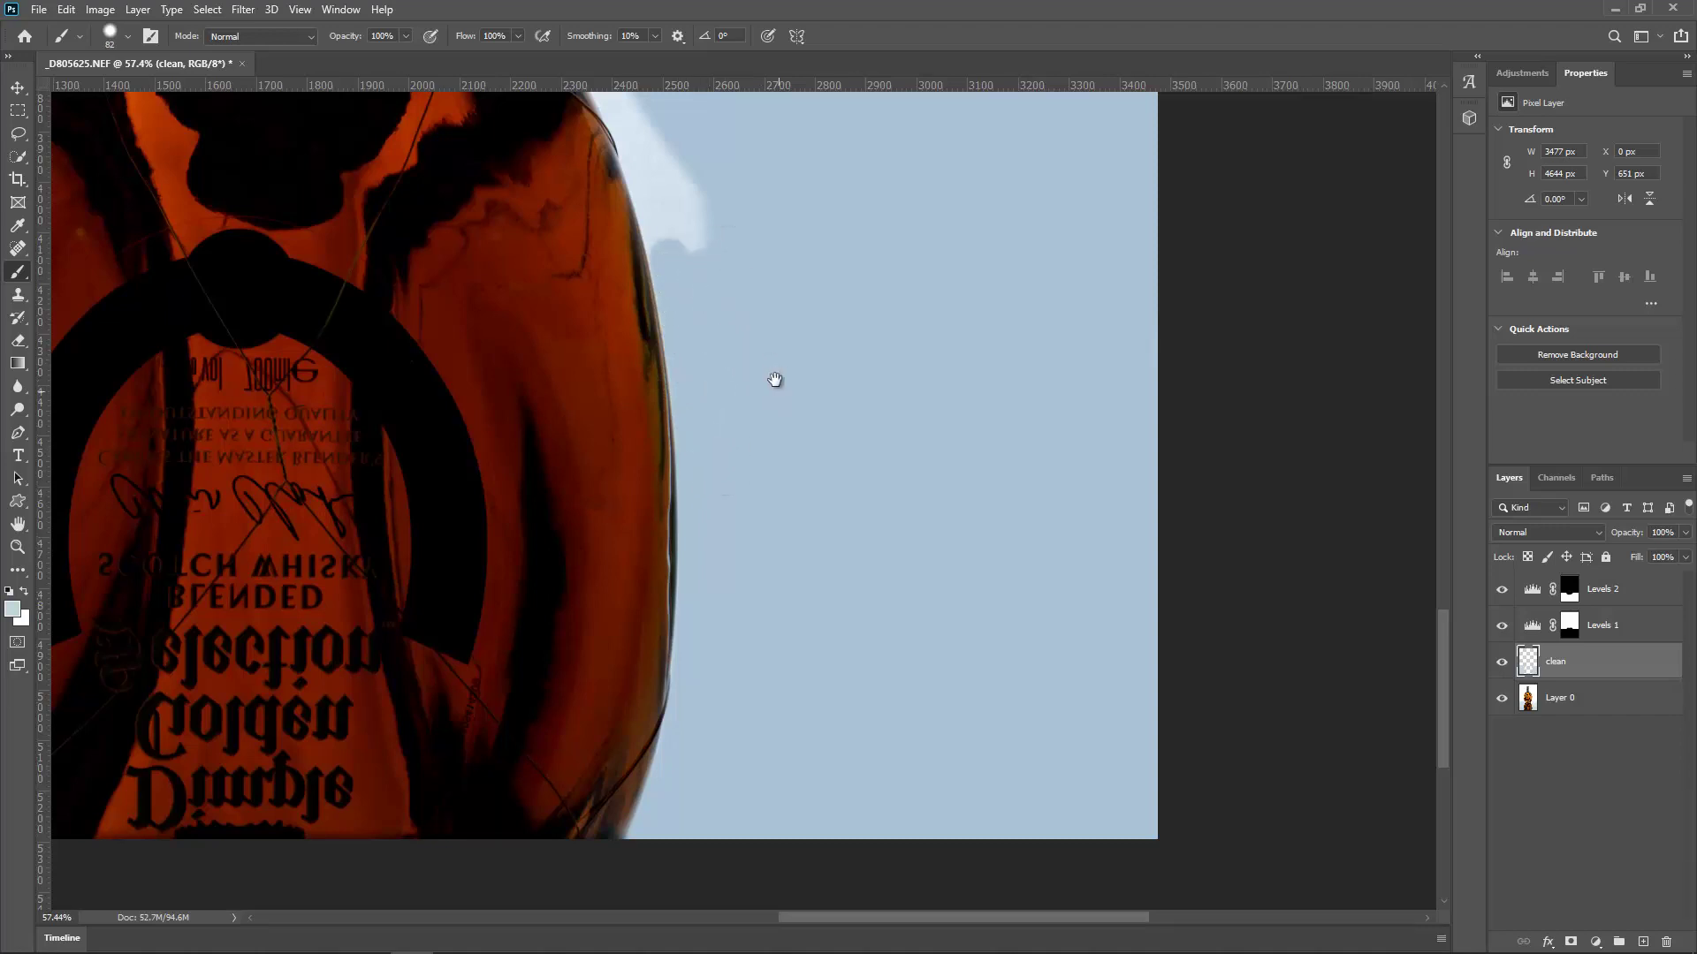
# Continue the 82 px brush edge up the reflection's right shoulder and around the bottle's base to the table line
pyautogui.moveTo(775, 380); pyautogui.dragTo(804, 666)
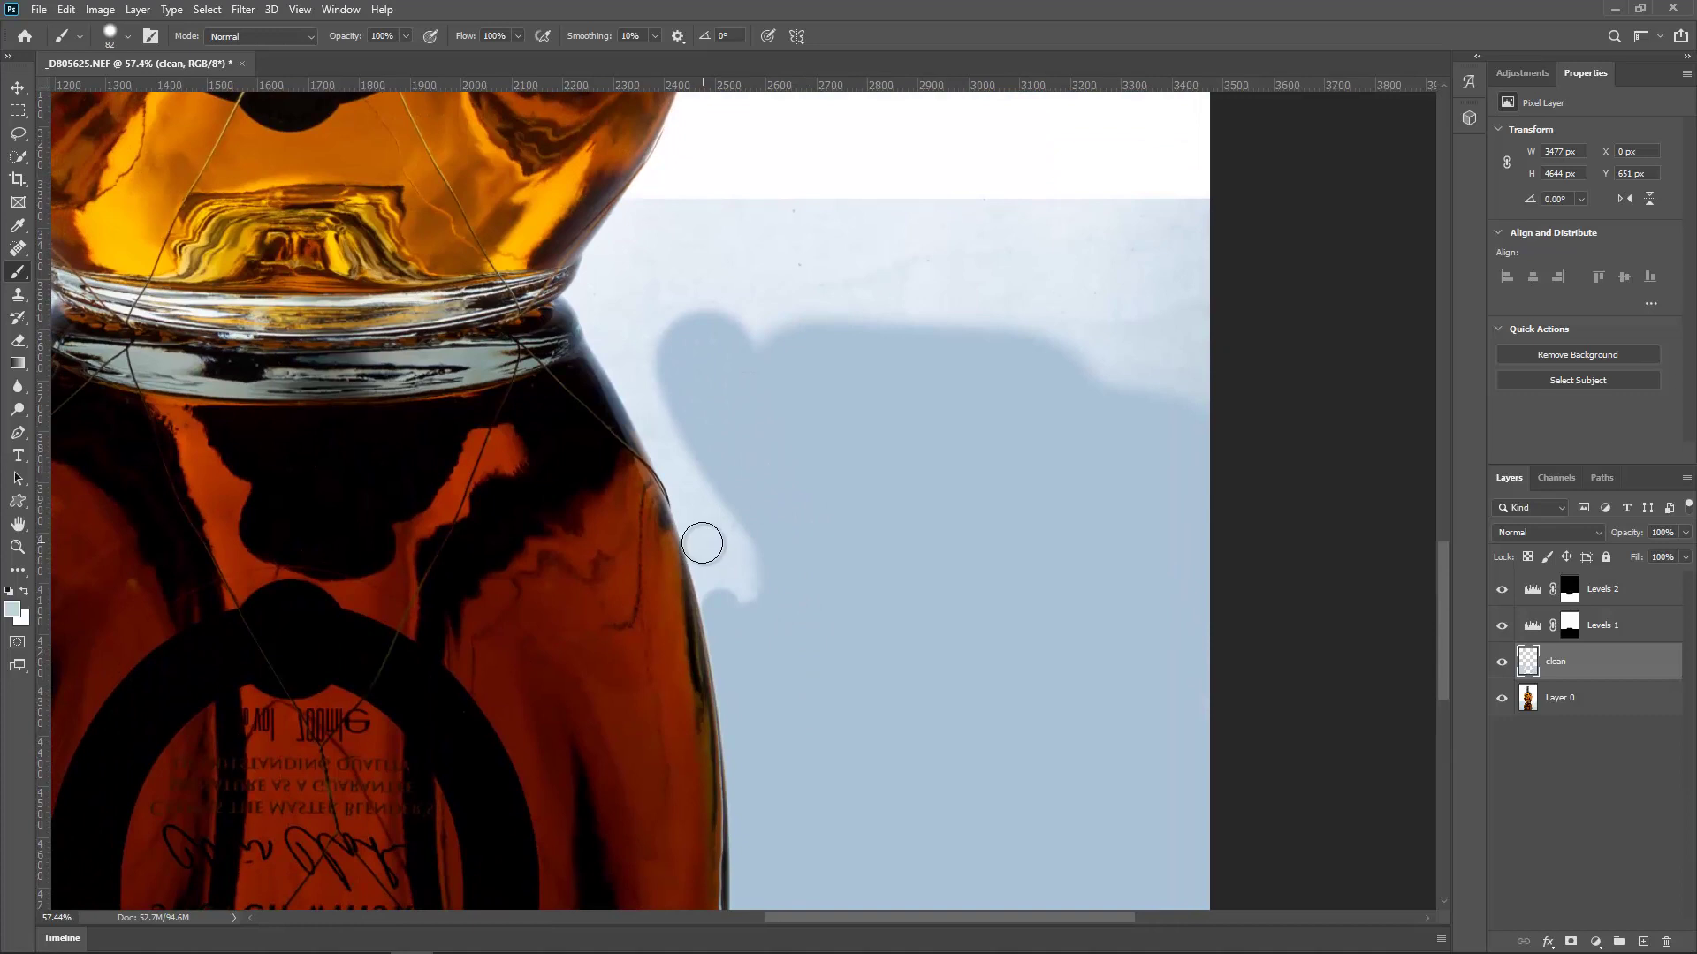
pyautogui.click(722, 601)
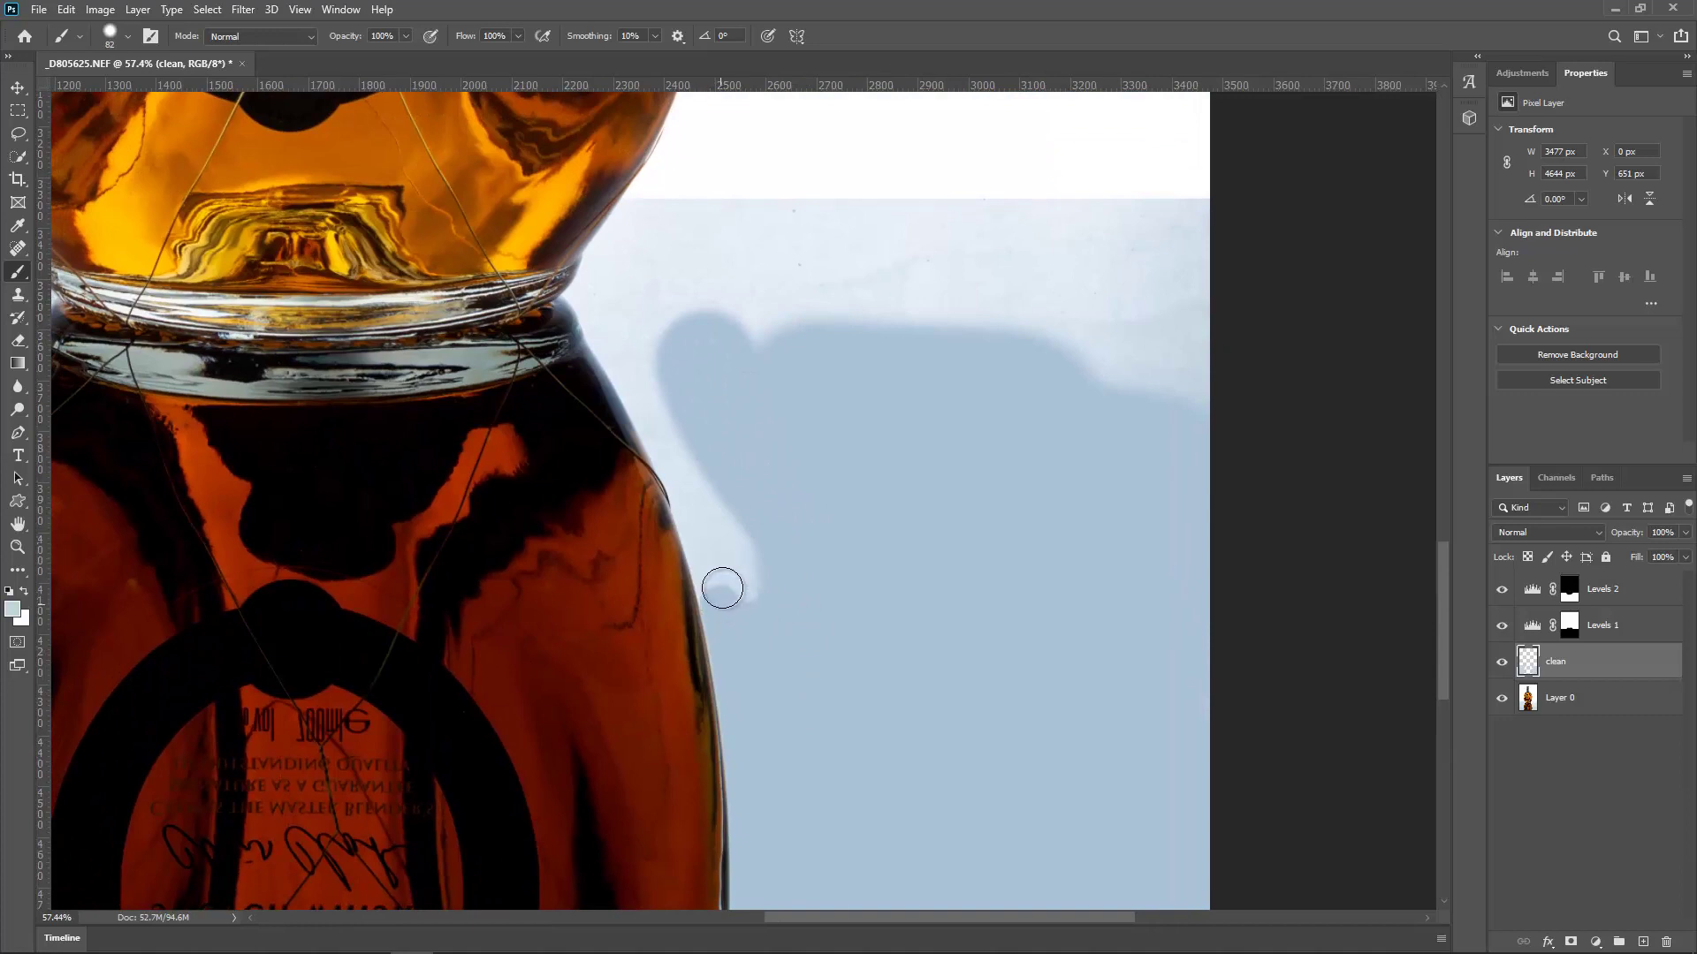
pyautogui.click(697, 525)
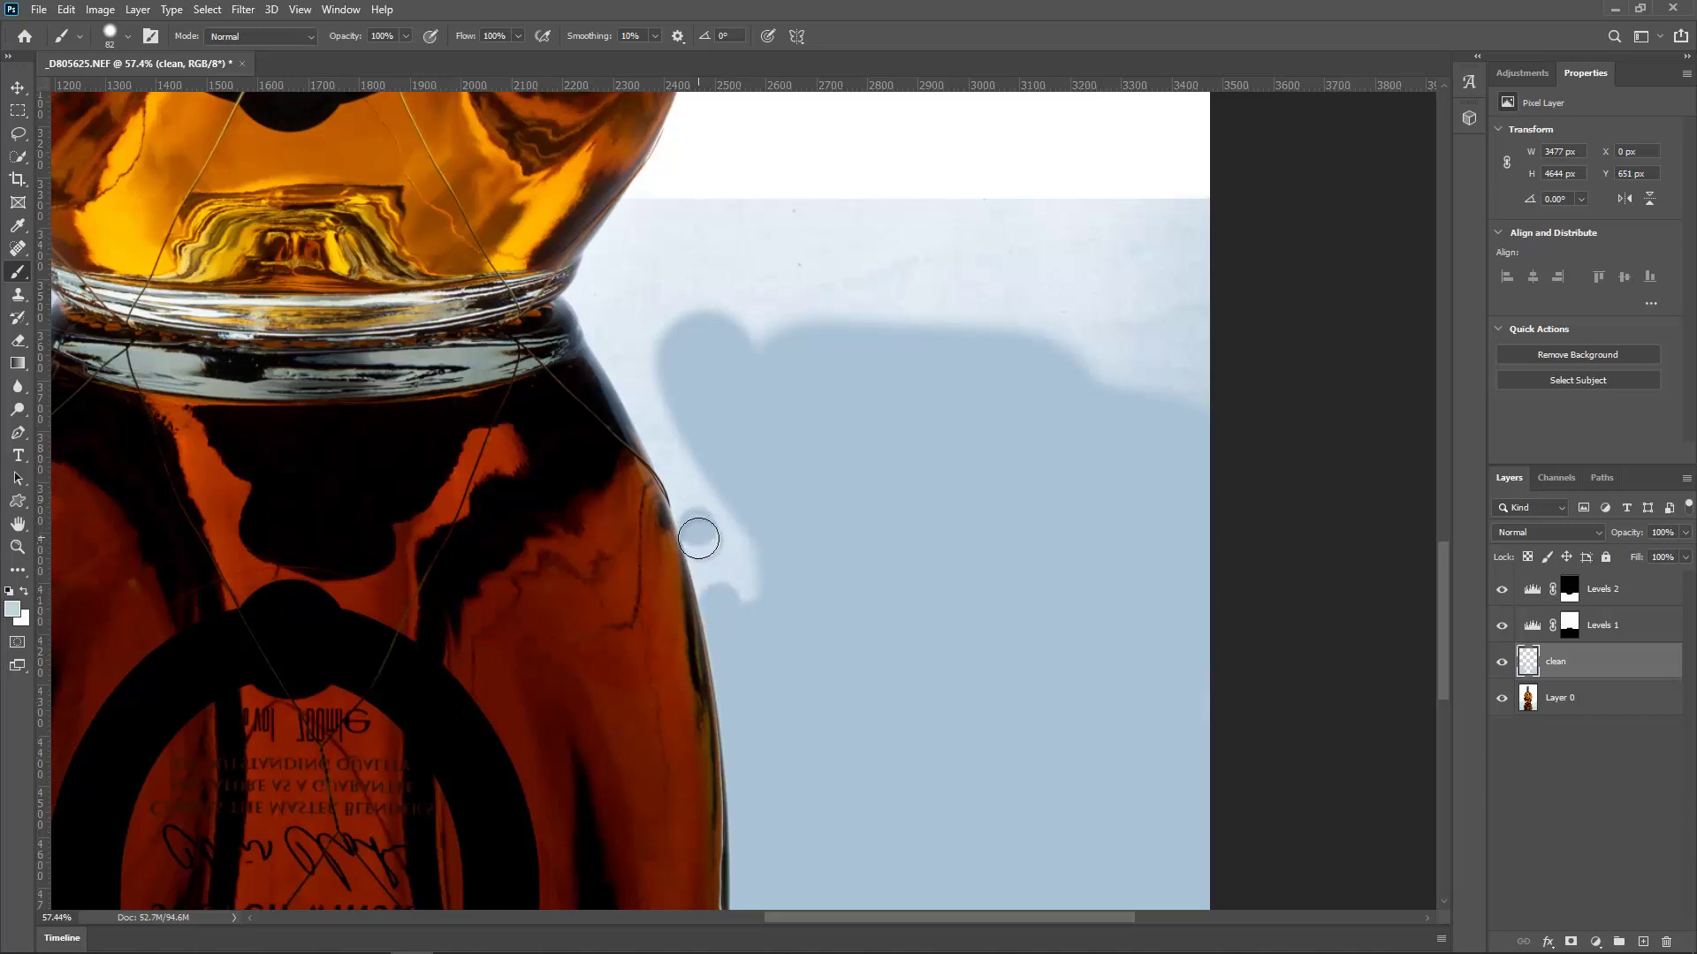
pyautogui.moveTo(698, 534)
pyautogui.mouseDown()
pyautogui.moveTo(680, 450)
pyautogui.moveTo(586, 297)
pyautogui.moveTo(633, 220)
pyautogui.moveTo(605, 258)
pyautogui.mouseUp()
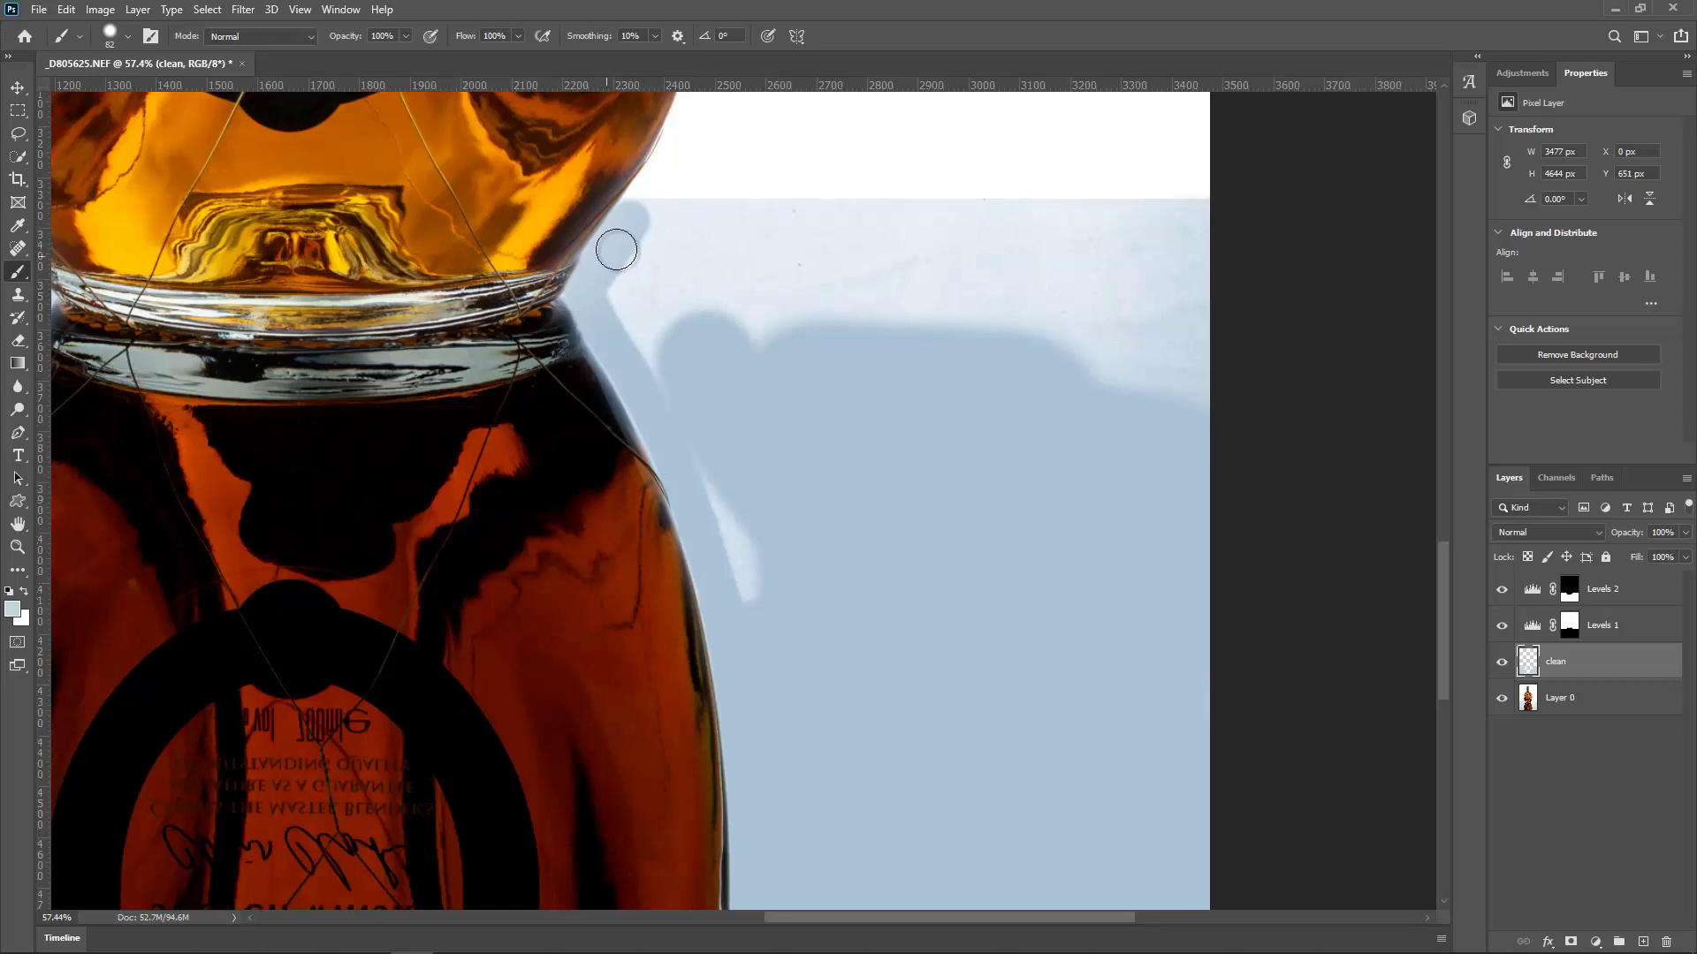
# Reduce the brush to 31 px at 100% hardness and paint a straight line along the table's back edge from the bottle to the image's right edge
pyautogui.scroll(2, 672, 250)
pyautogui.rightClick(700, 247)
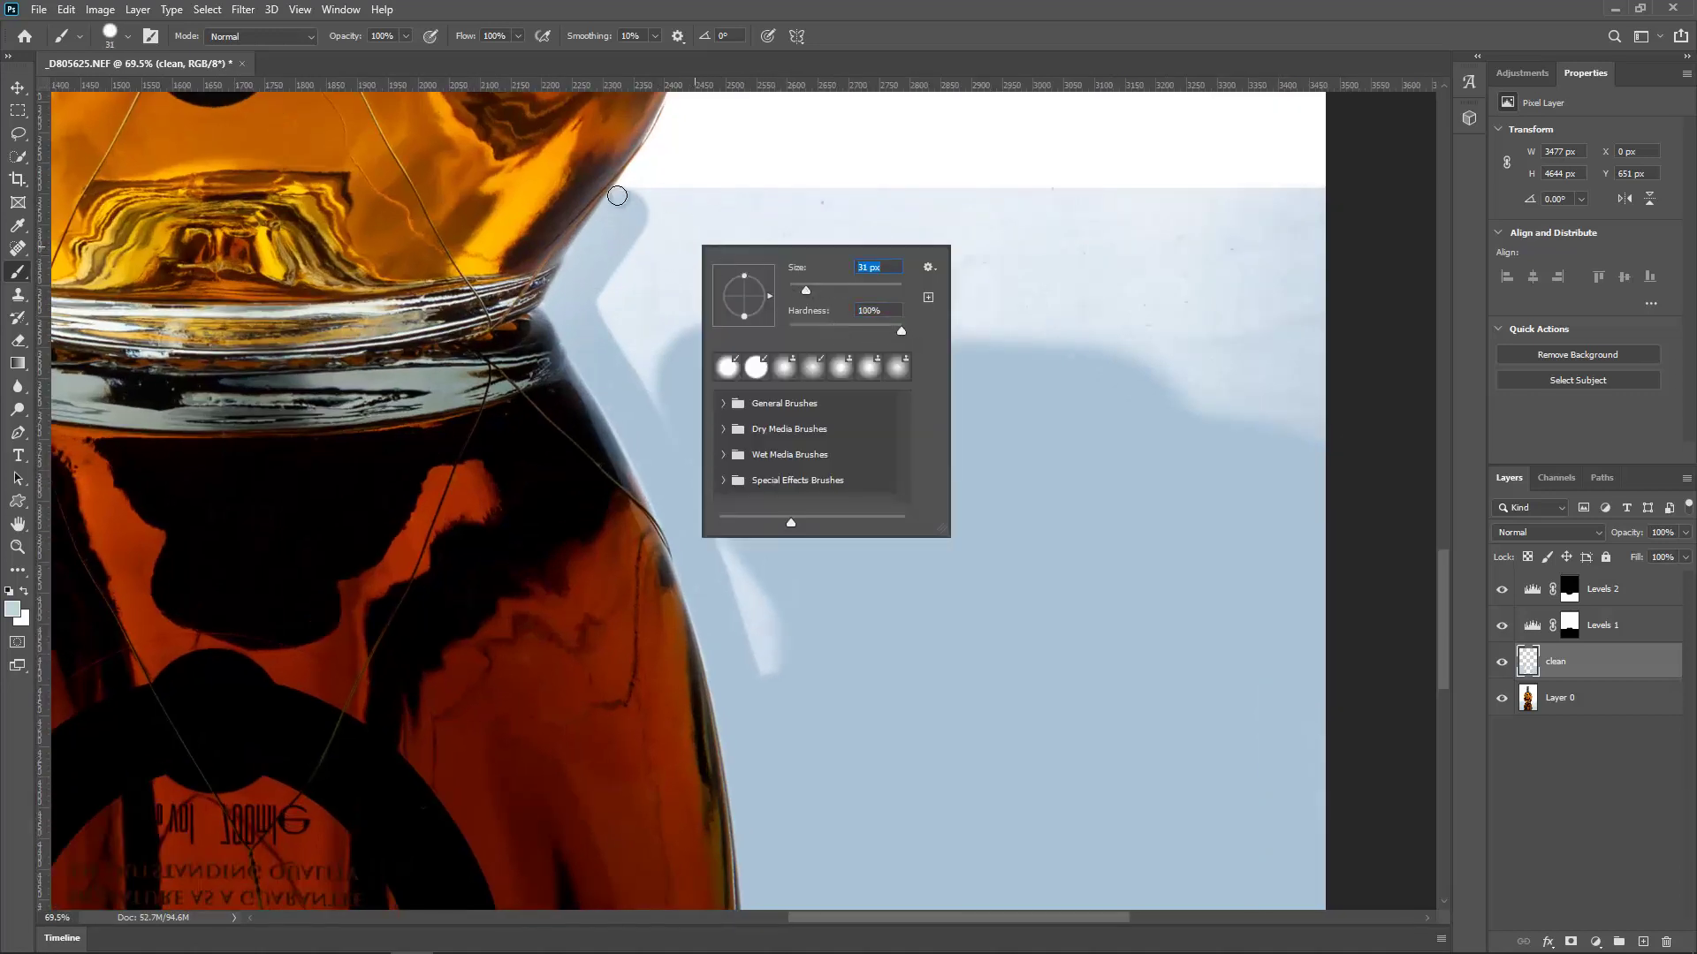
pyautogui.press('Return')
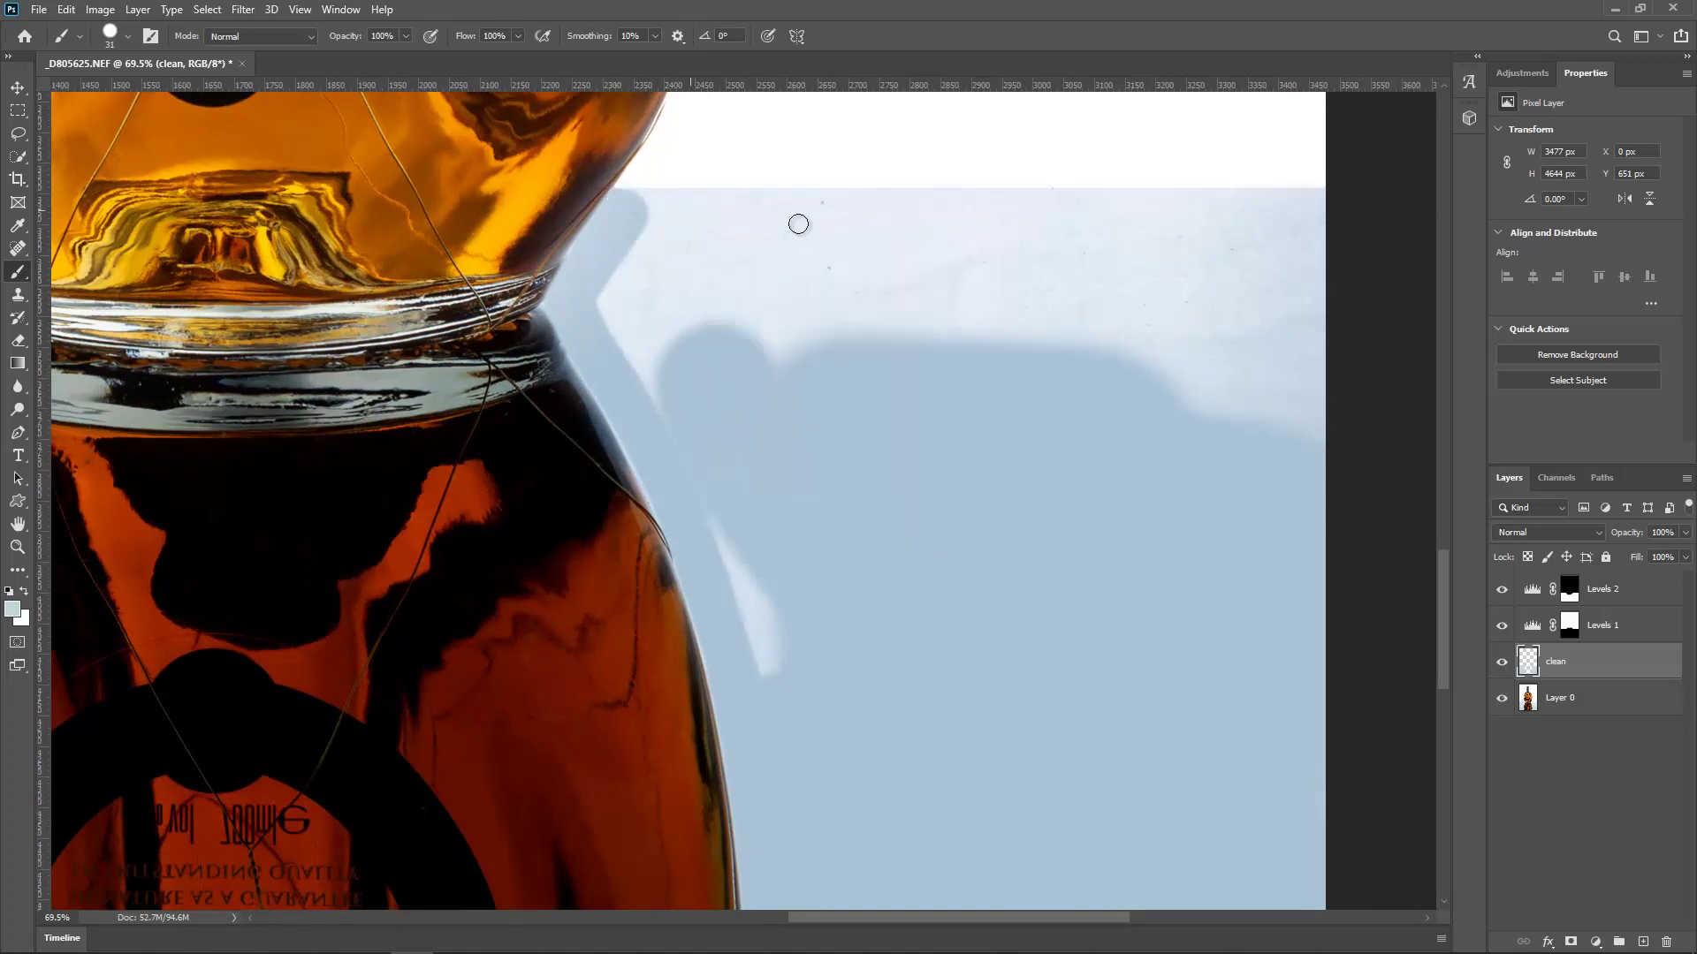
pyautogui.keyDown('shift'); pyautogui.click(1322, 199); pyautogui.keyUp('shift')
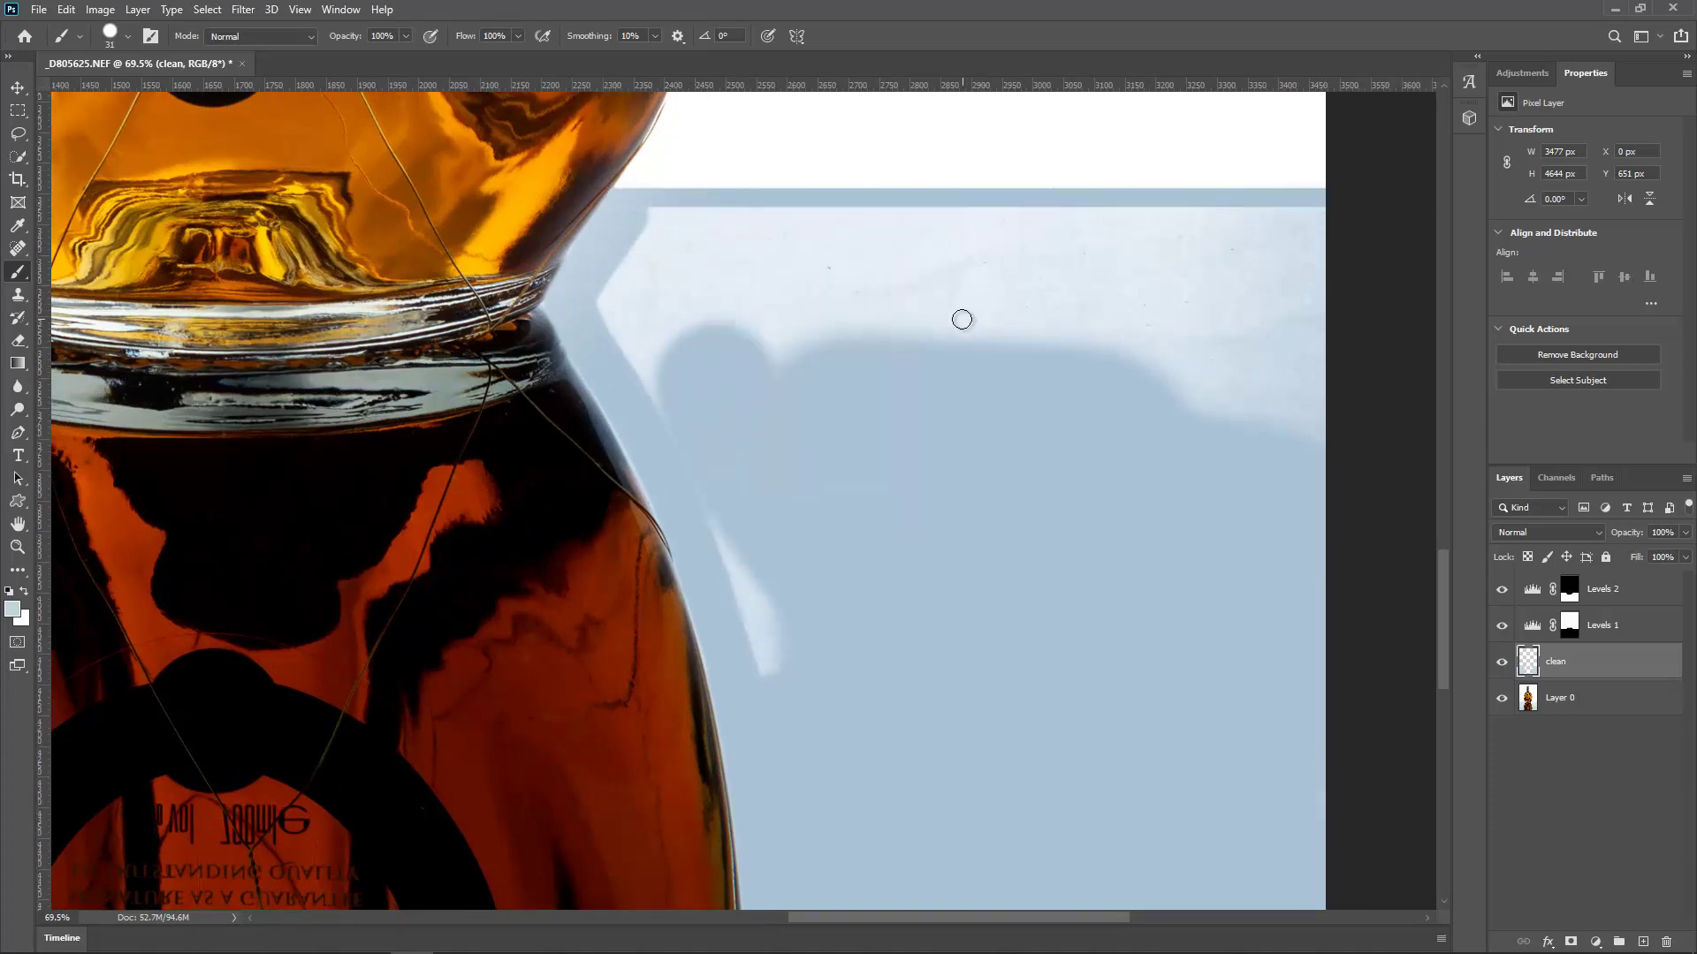
# Enlarge the brush to 97 px and paint straight horizontal strips across the pale table area just below the back edge
pyautogui.press(']')
pyautogui.press(']')
pyautogui.press(']')
pyautogui.press(']')
pyautogui.press(']')
pyautogui.press(']')
pyautogui.click(652, 231)
pyautogui.keyDown('shift'); pyautogui.click(1315, 228); pyautogui.keyUp('shift')
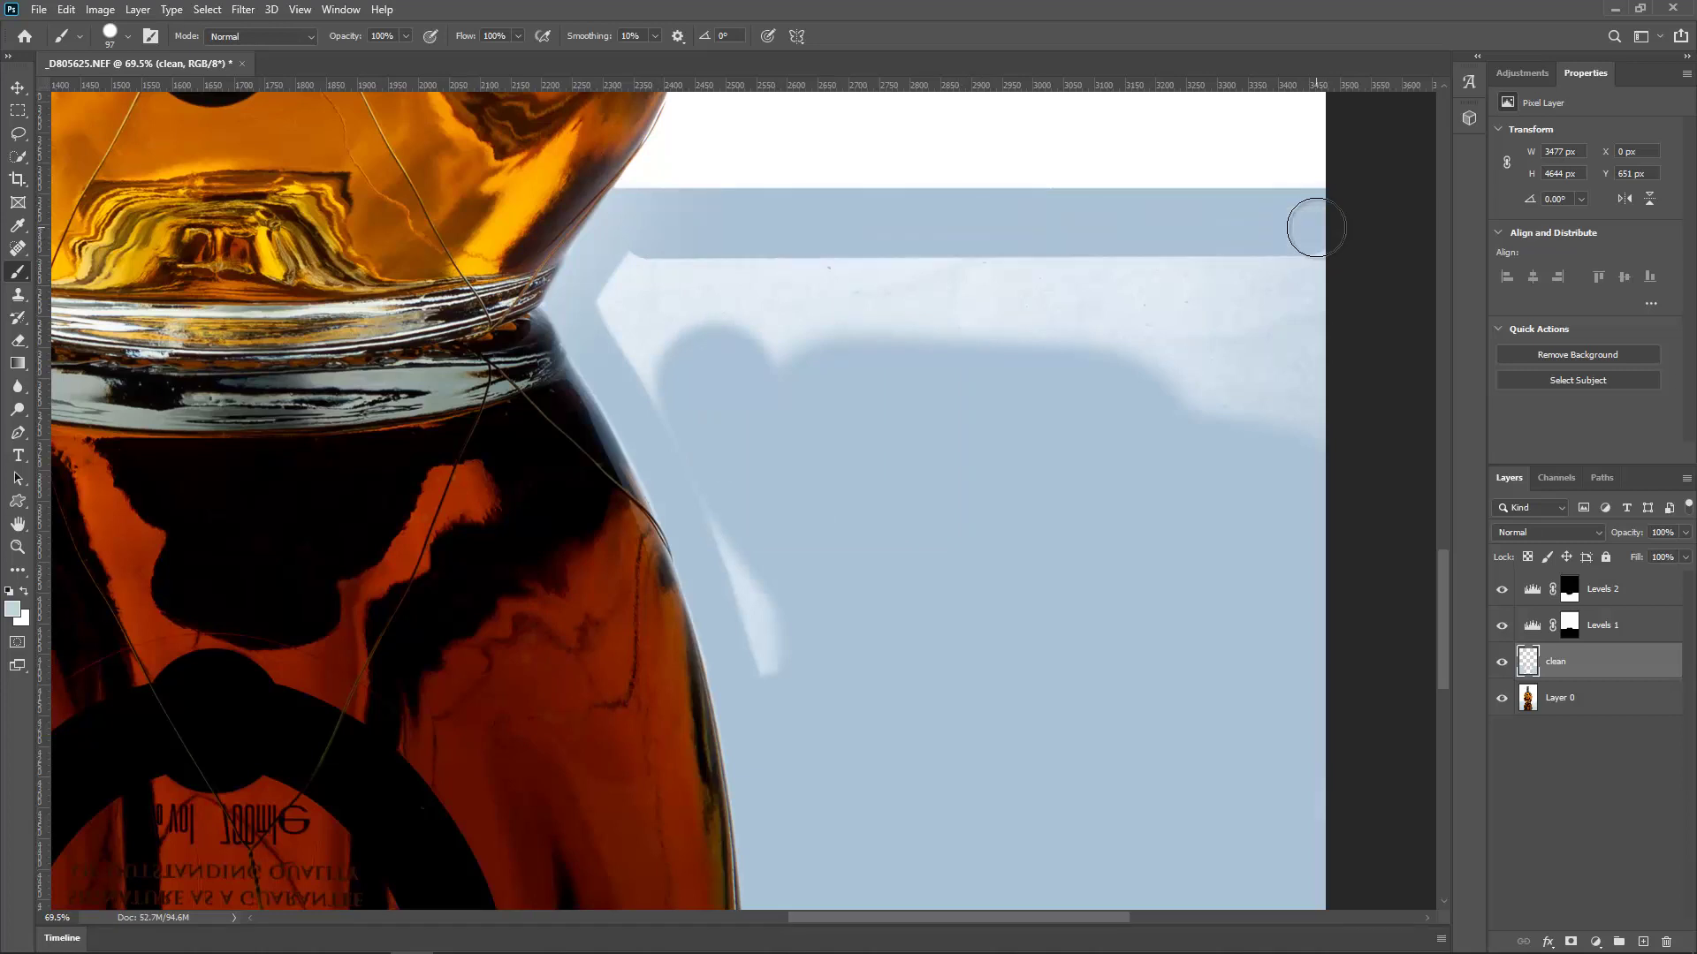
pyautogui.keyDown('shift'); pyautogui.click(628, 270); pyautogui.keyUp('shift')
pyautogui.keyDown('shift'); pyautogui.click(1274, 266); pyautogui.keyUp('shift')
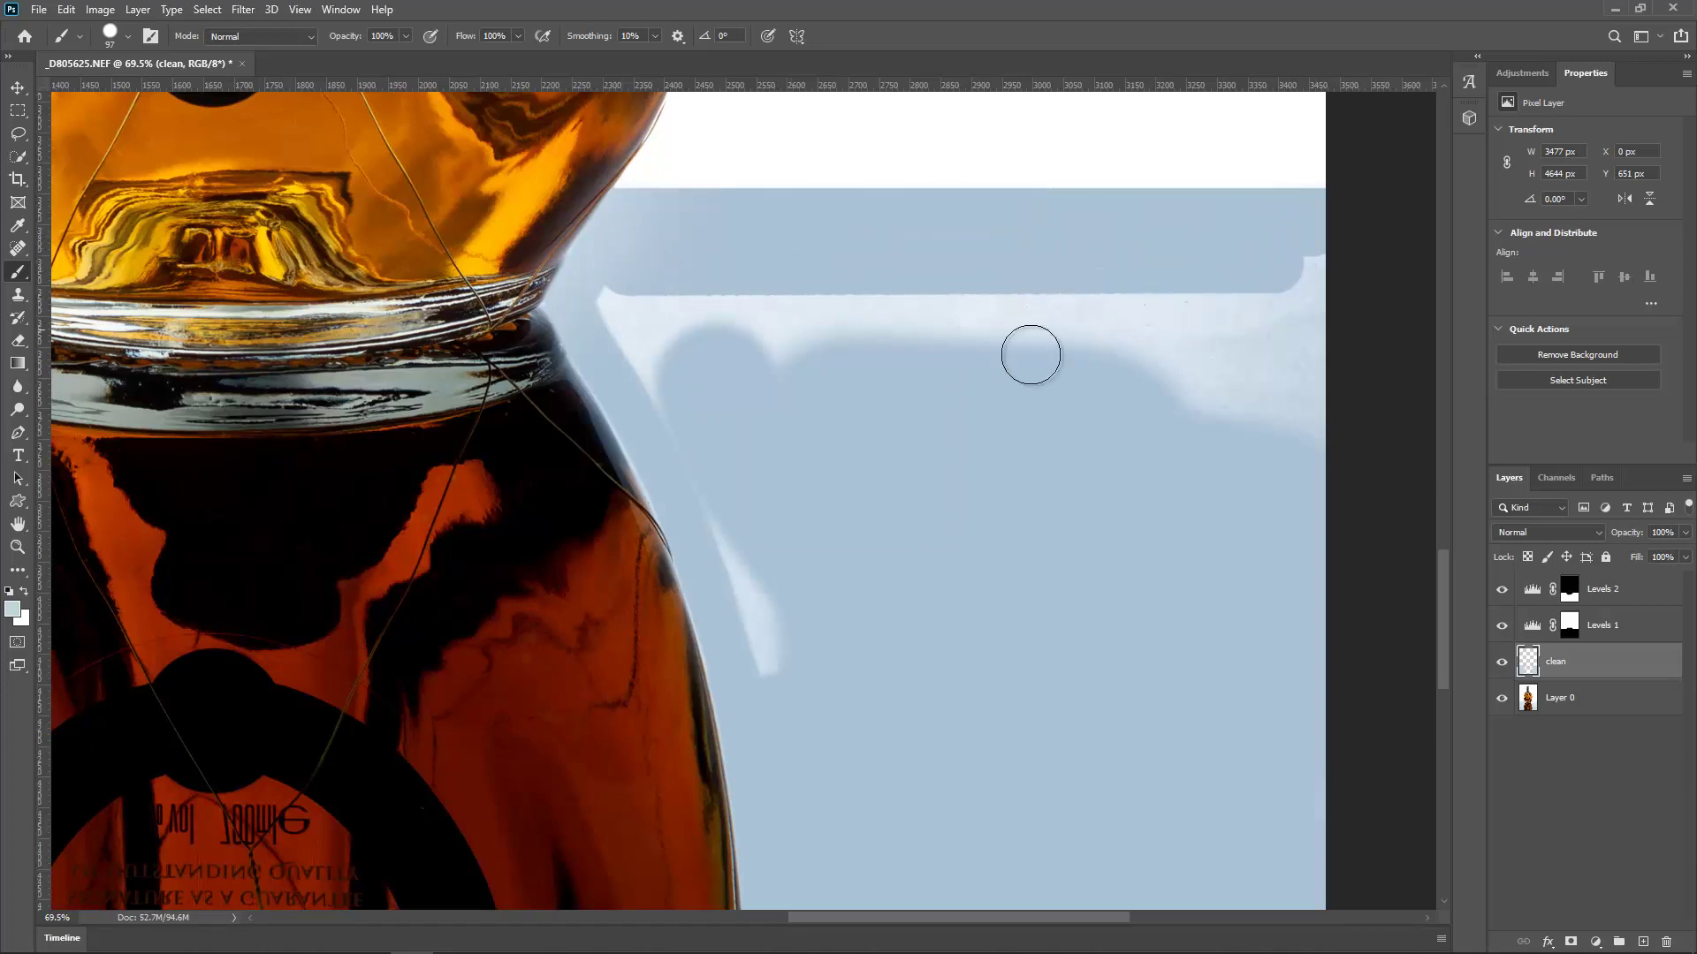
# Set the brush tip's spacing to 1% for a smooth stroke edge
pyautogui.scroll(5, 916, 349)
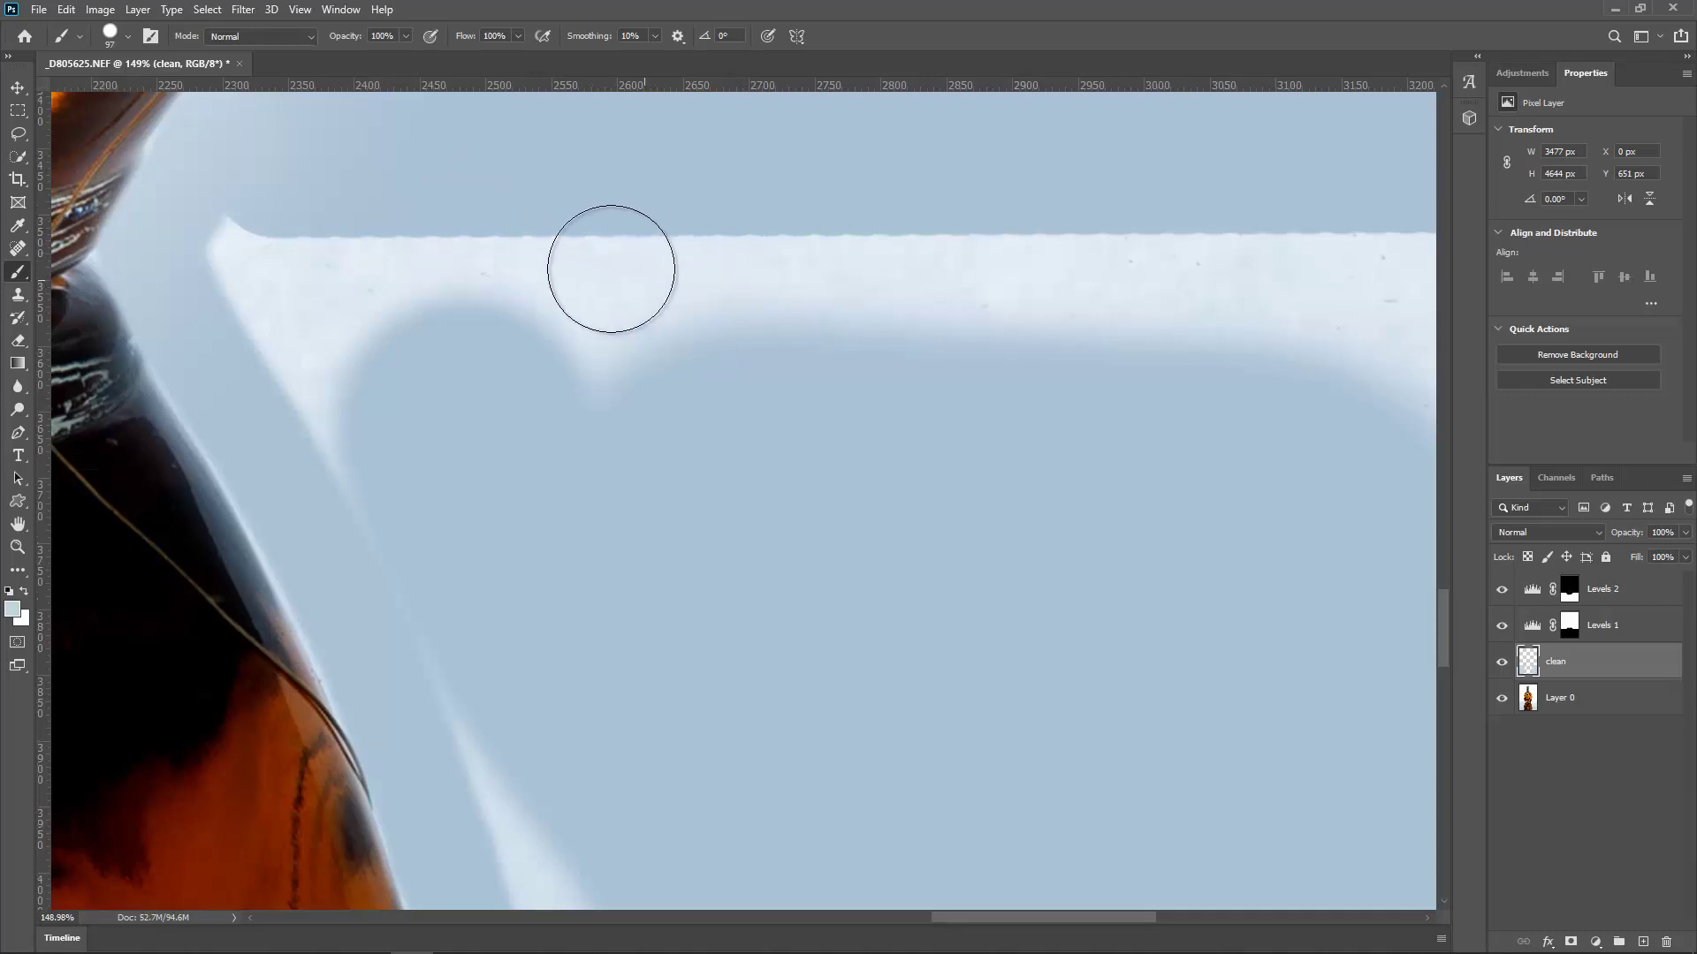
pyautogui.click(150, 37)
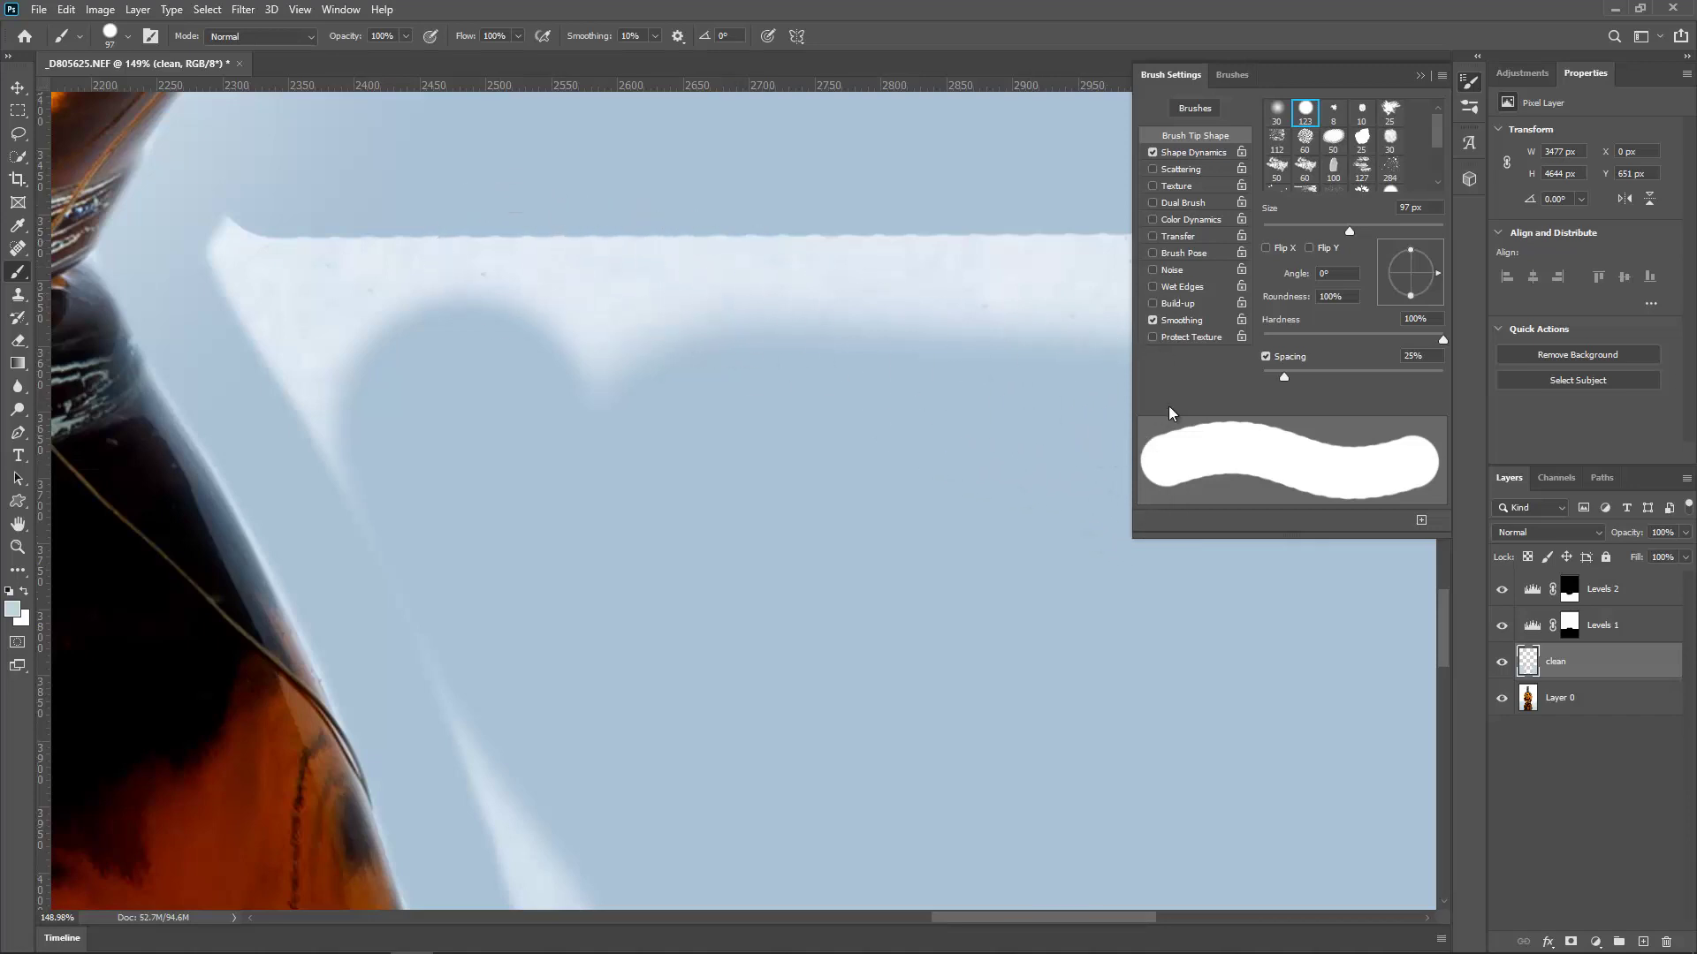
pyautogui.moveTo(1284, 373); pyautogui.dragTo(1221, 373)
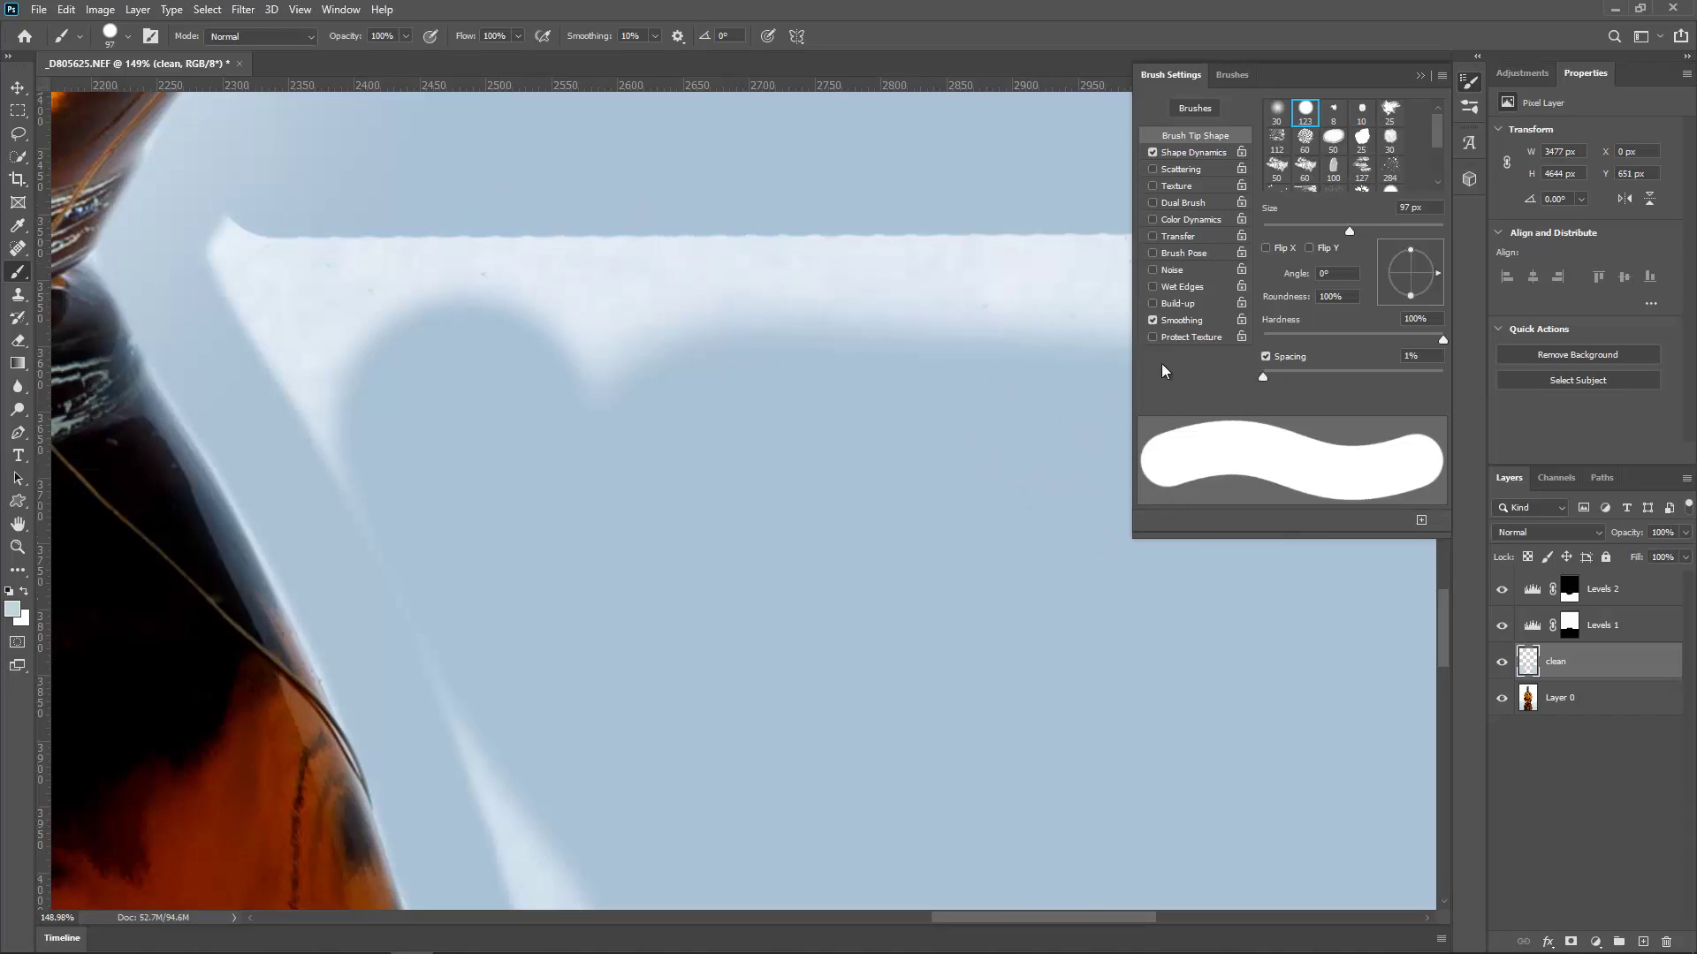
# Paint over the remaining pale gaps in the table right of the bottle and its reflection with the 97 px brush
pyautogui.moveTo(394, 280); pyautogui.dragTo(799, 269)
pyautogui.click(930, 243)
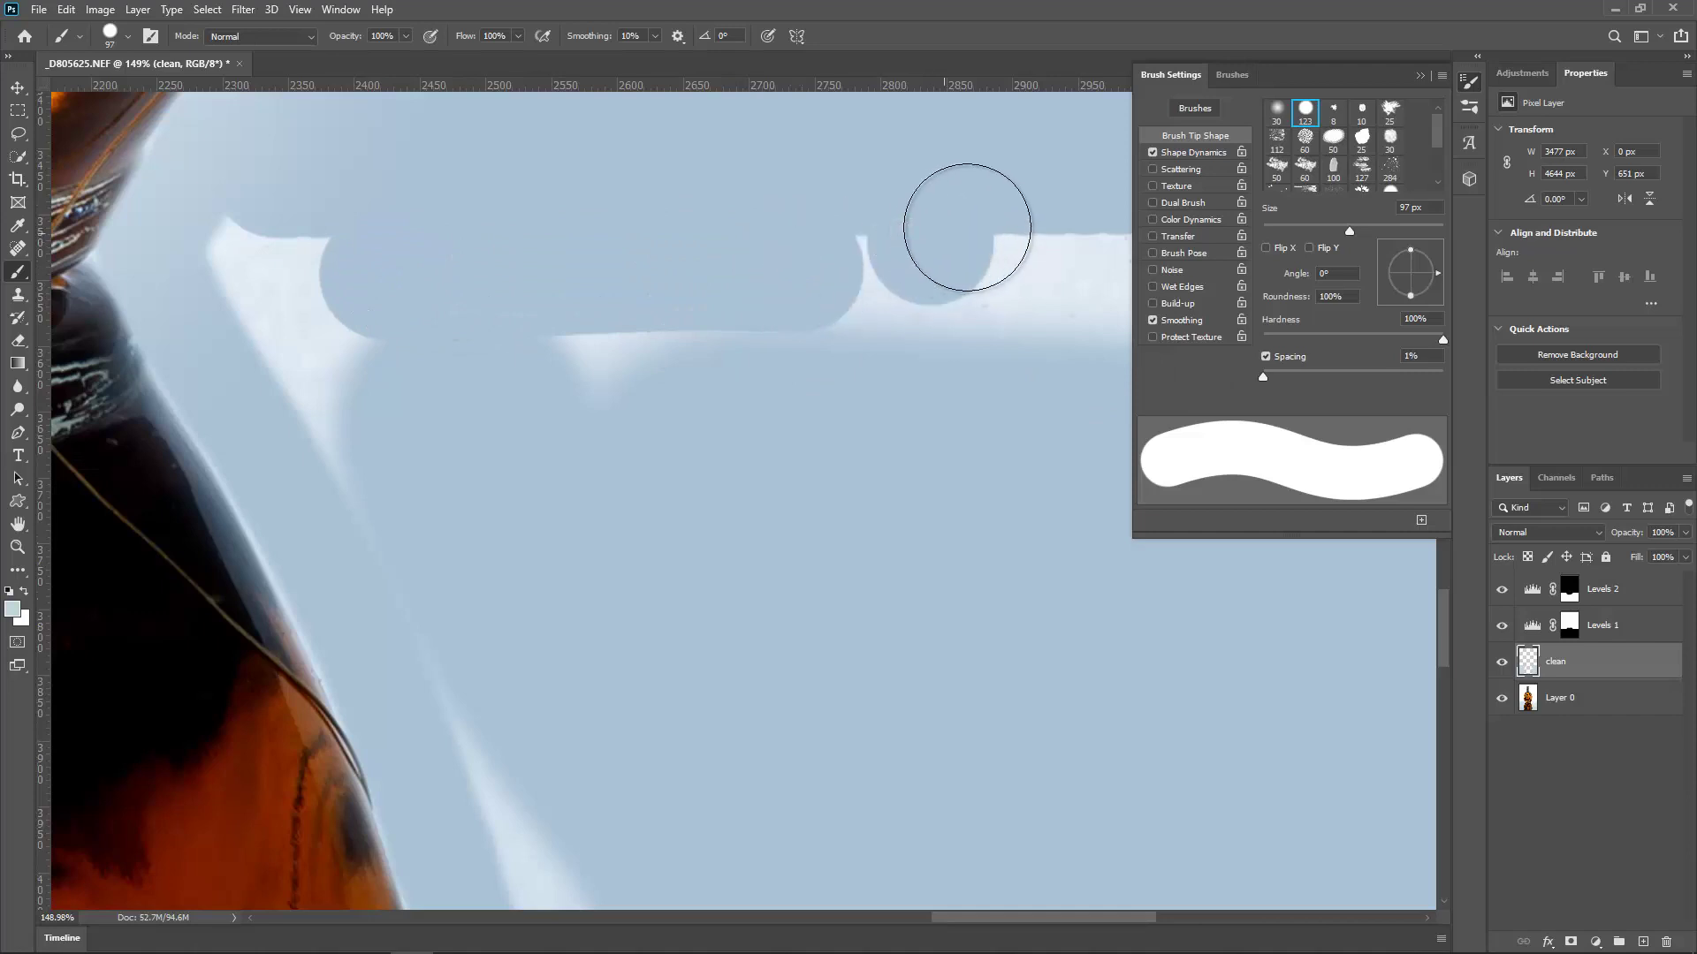
pyautogui.click(1071, 237)
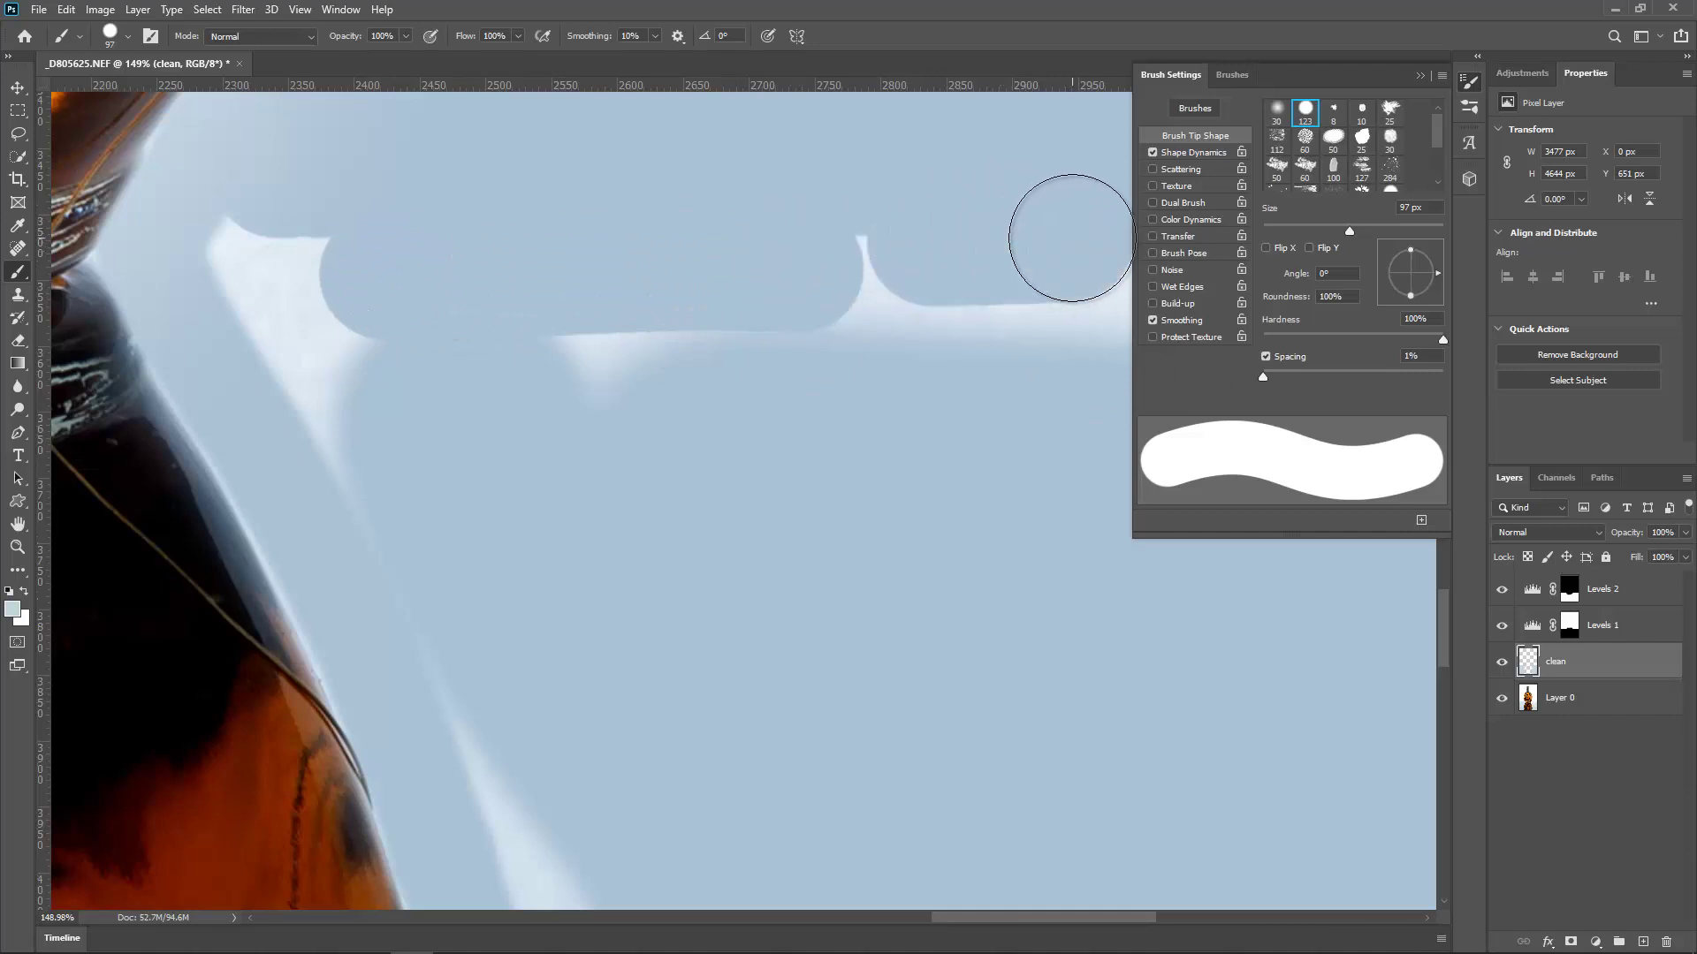
pyautogui.moveTo(298, 243)
pyautogui.mouseDown()
pyautogui.moveTo(358, 301)
pyautogui.moveTo(303, 389)
pyautogui.moveTo(651, 360)
pyautogui.moveTo(905, 367)
pyautogui.moveTo(1025, 327)
pyautogui.mouseUp()
pyautogui.moveTo(421, 488)
pyautogui.mouseDown()
pyautogui.moveTo(489, 644)
pyautogui.moveTo(718, 681)
pyautogui.mouseUp()
pyautogui.moveTo(731, 386)
pyautogui.mouseDown()
pyautogui.moveTo(325, 425)
pyautogui.moveTo(447, 326)
pyautogui.moveTo(561, 428)
pyautogui.moveTo(761, 502)
pyautogui.moveTo(901, 474)
pyautogui.moveTo(993, 485)
pyautogui.moveTo(1068, 303)
pyautogui.moveTo(1039, 227)
pyautogui.moveTo(1005, 389)
pyautogui.mouseUp()
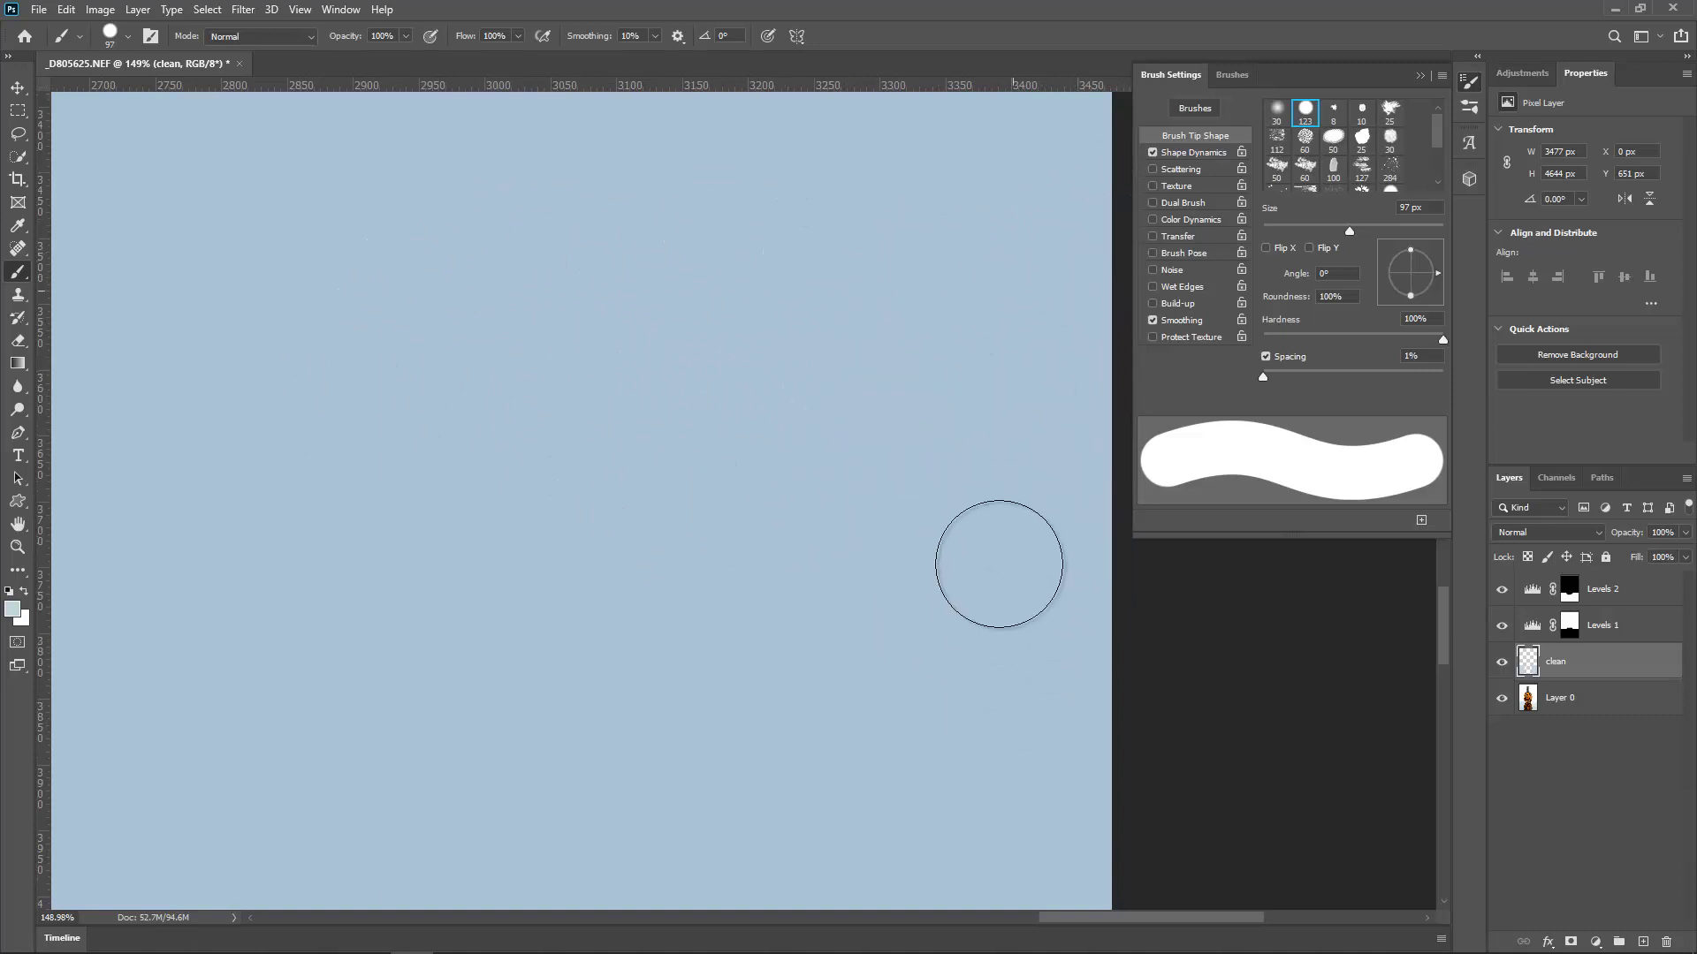
pyautogui.moveTo(350, 619)
pyautogui.mouseDown()
pyautogui.moveTo(401, 609)
pyautogui.moveTo(561, 409)
pyautogui.mouseUp()
pyautogui.moveTo(204, 573); pyautogui.dragTo(230, 669)
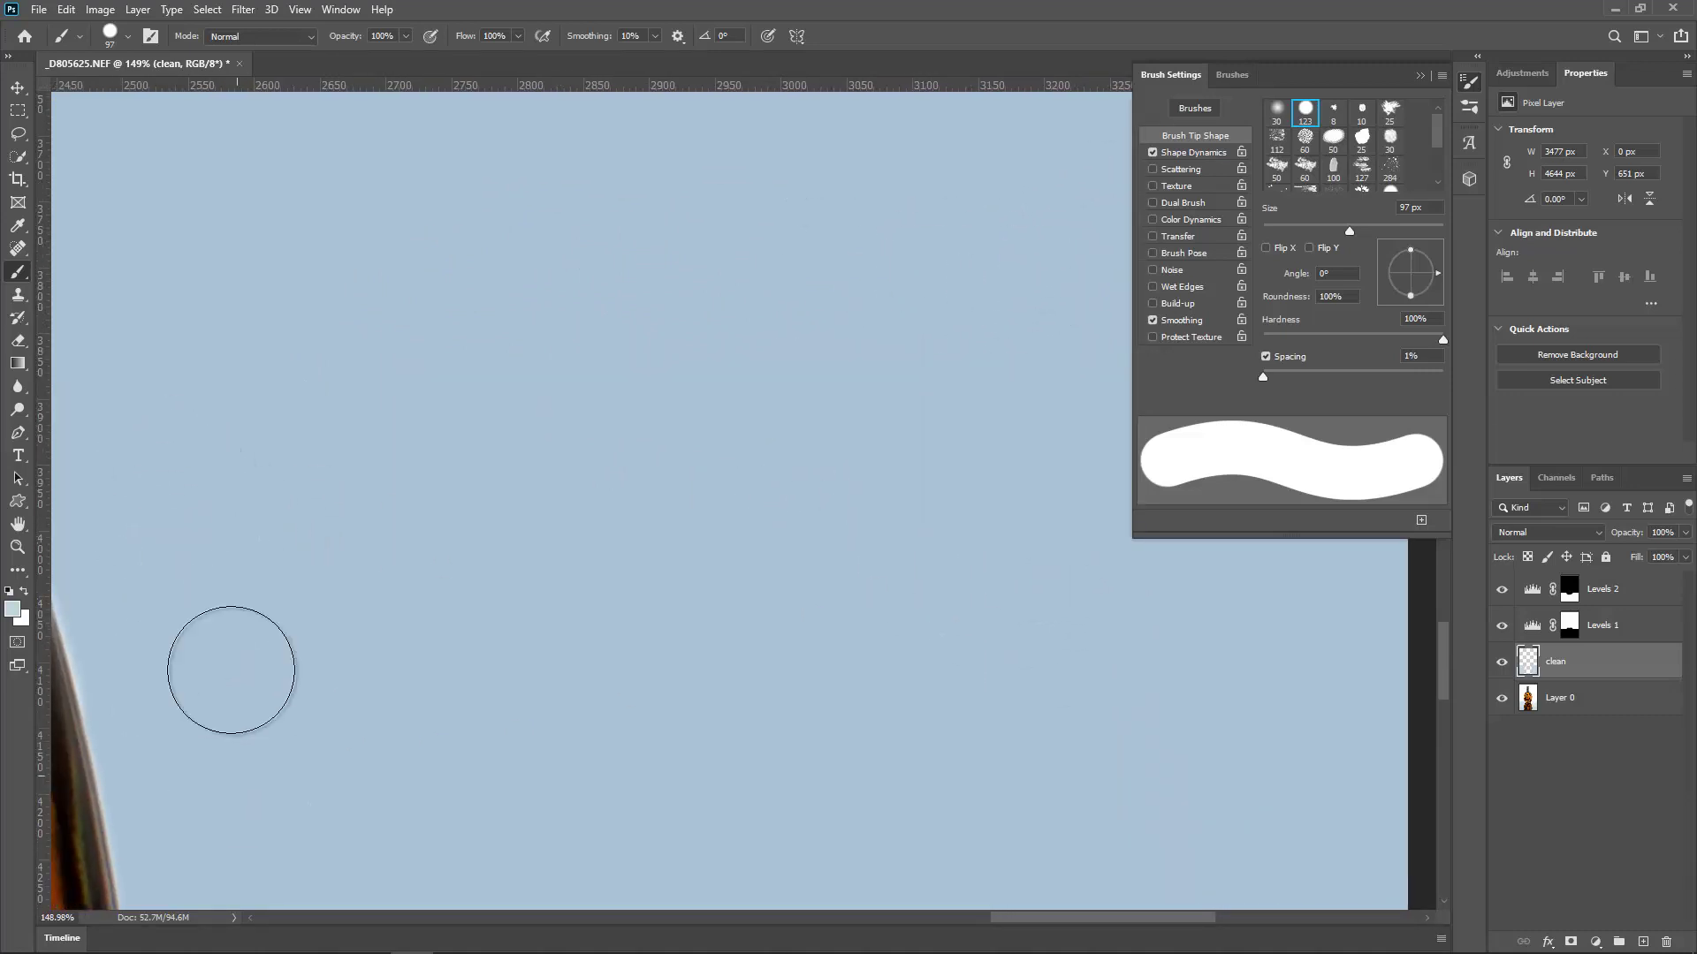
# Raise the brush tip's spacing to 23%, close the brush settings, and show the whole image
pyautogui.scroll(-10, 538, 666)
pyautogui.moveTo(744, 548); pyautogui.dragTo(689, 477)
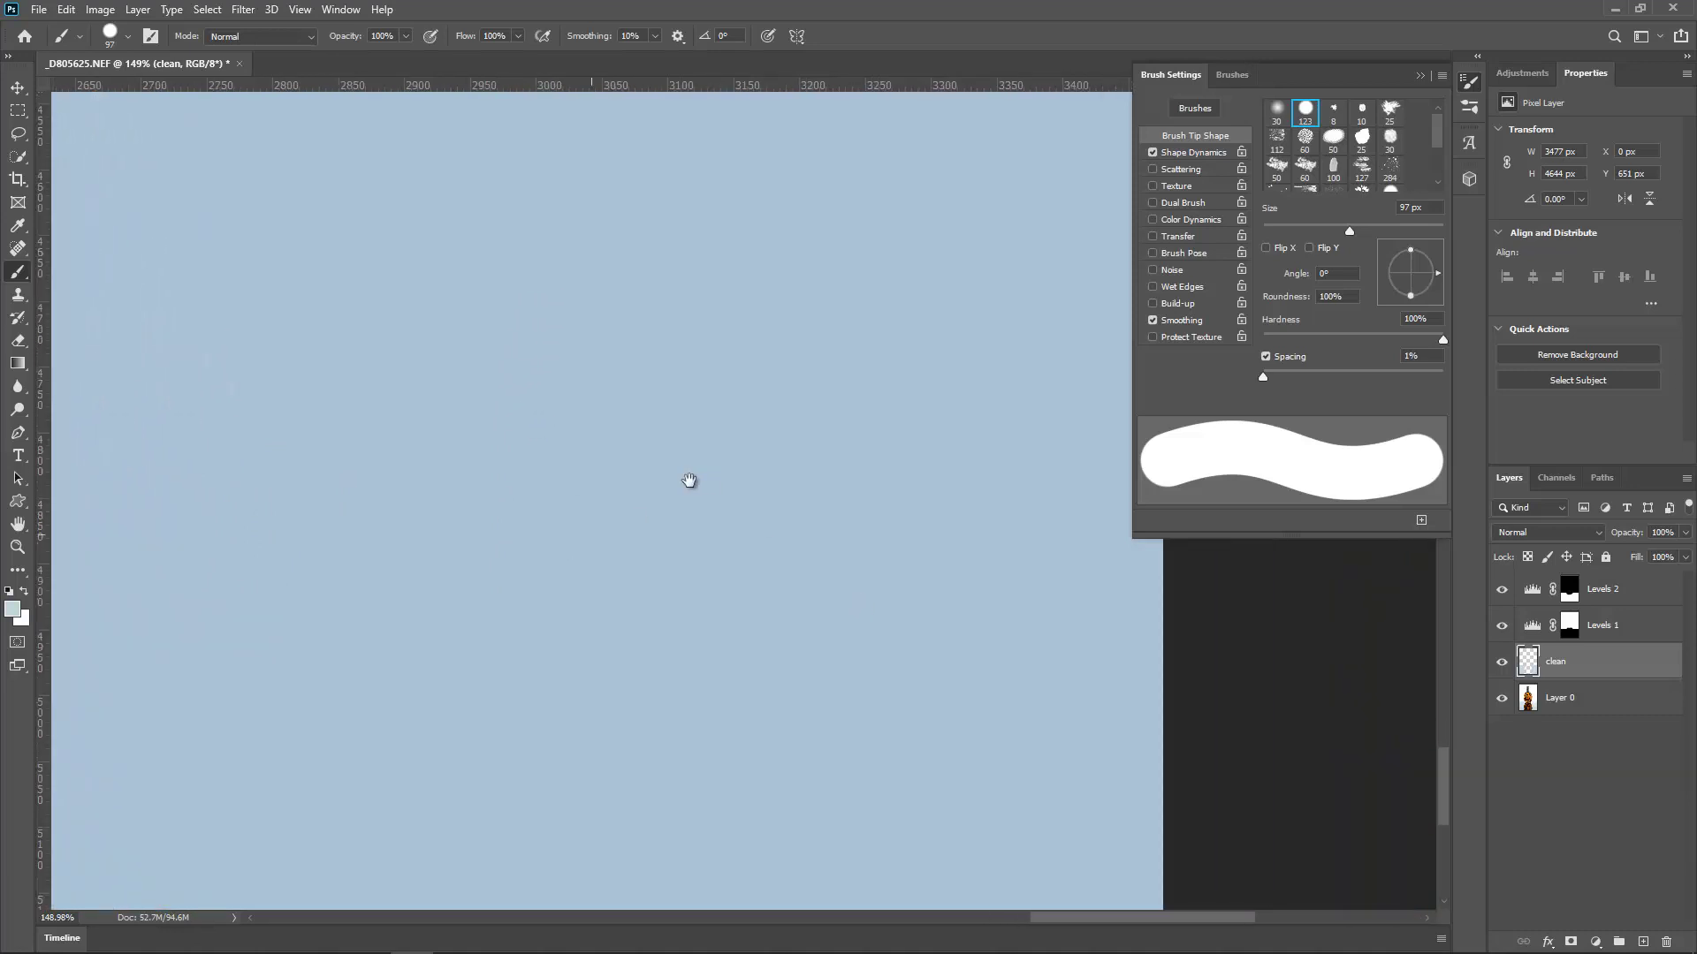
pyautogui.moveTo(1266, 376); pyautogui.dragTo(1281, 379)
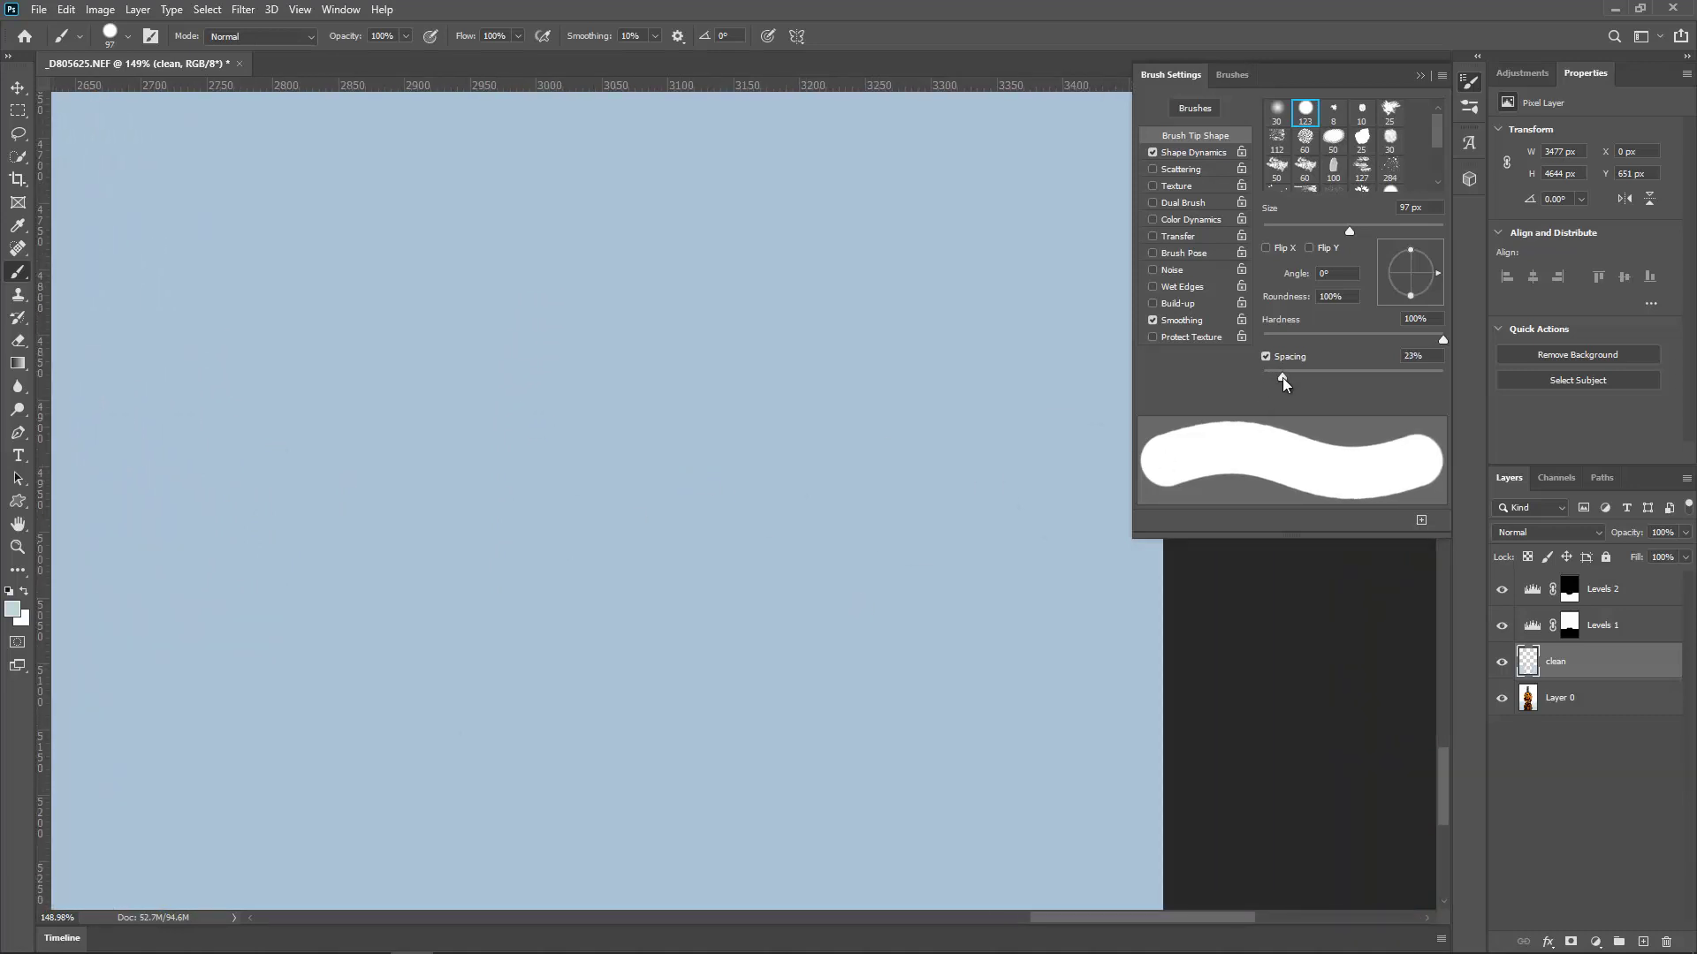
pyautogui.click(1419, 75)
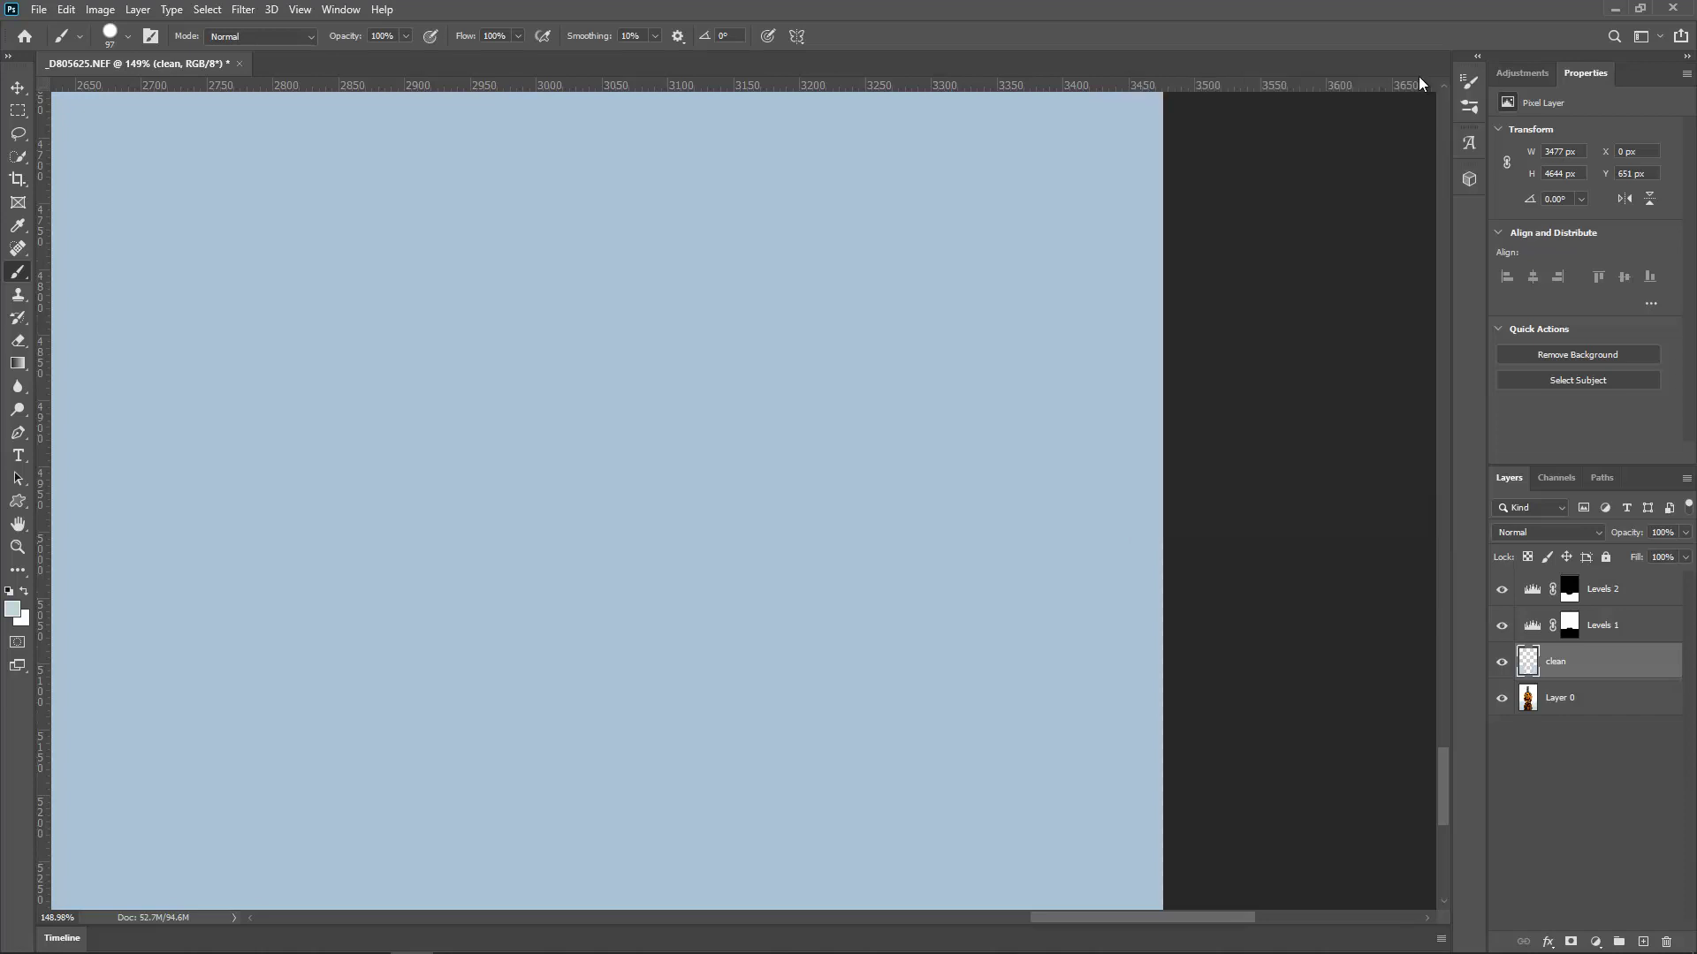
pyautogui.scroll(-10, 469, 676)
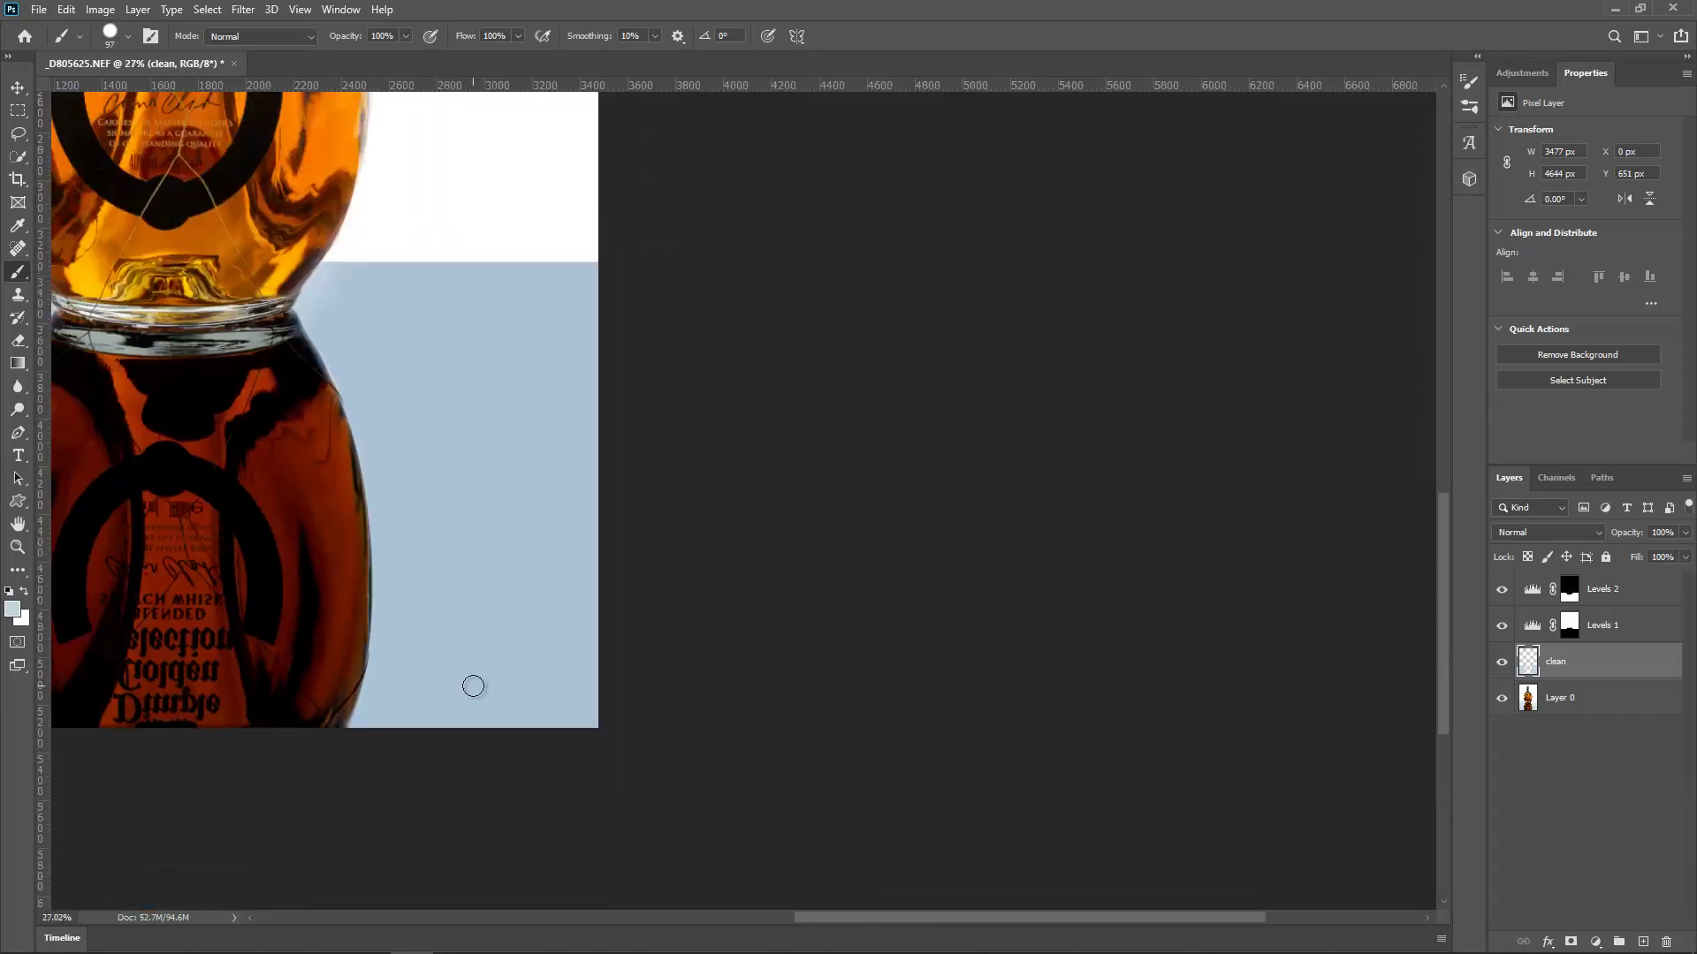
pyautogui.scroll(-4, 473, 686)
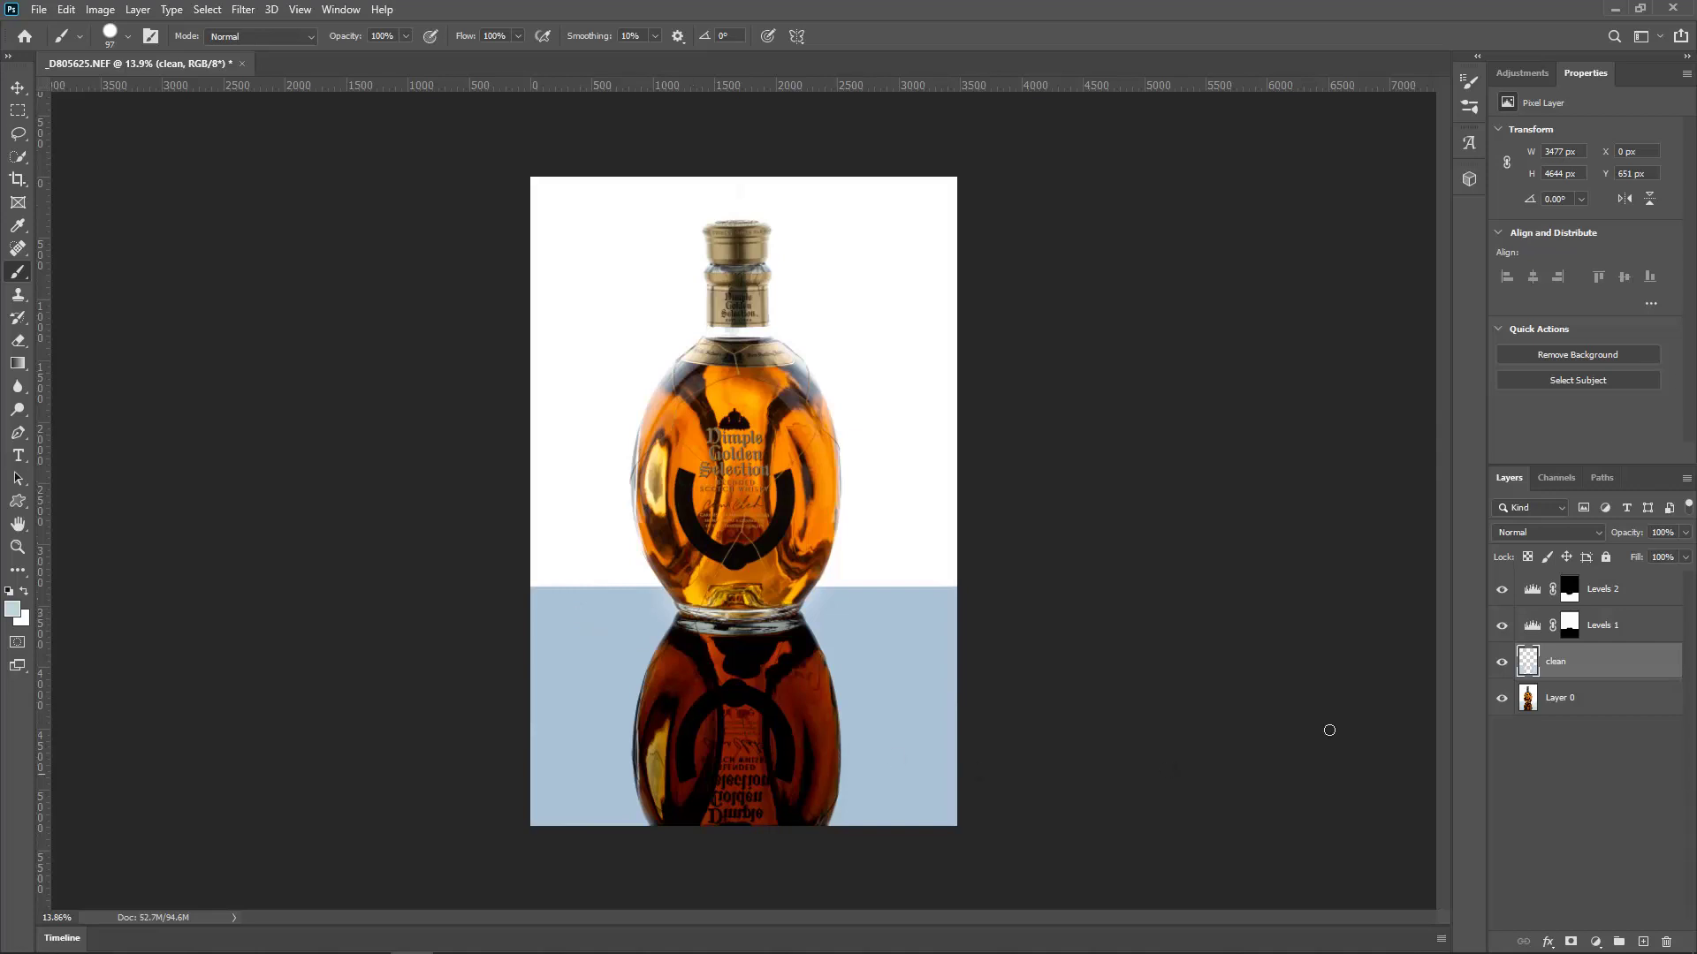
# Add a Curves adjustment above Levels 2 and brighten it by raising the curve to input 71, output 178
pyautogui.click(1646, 588)
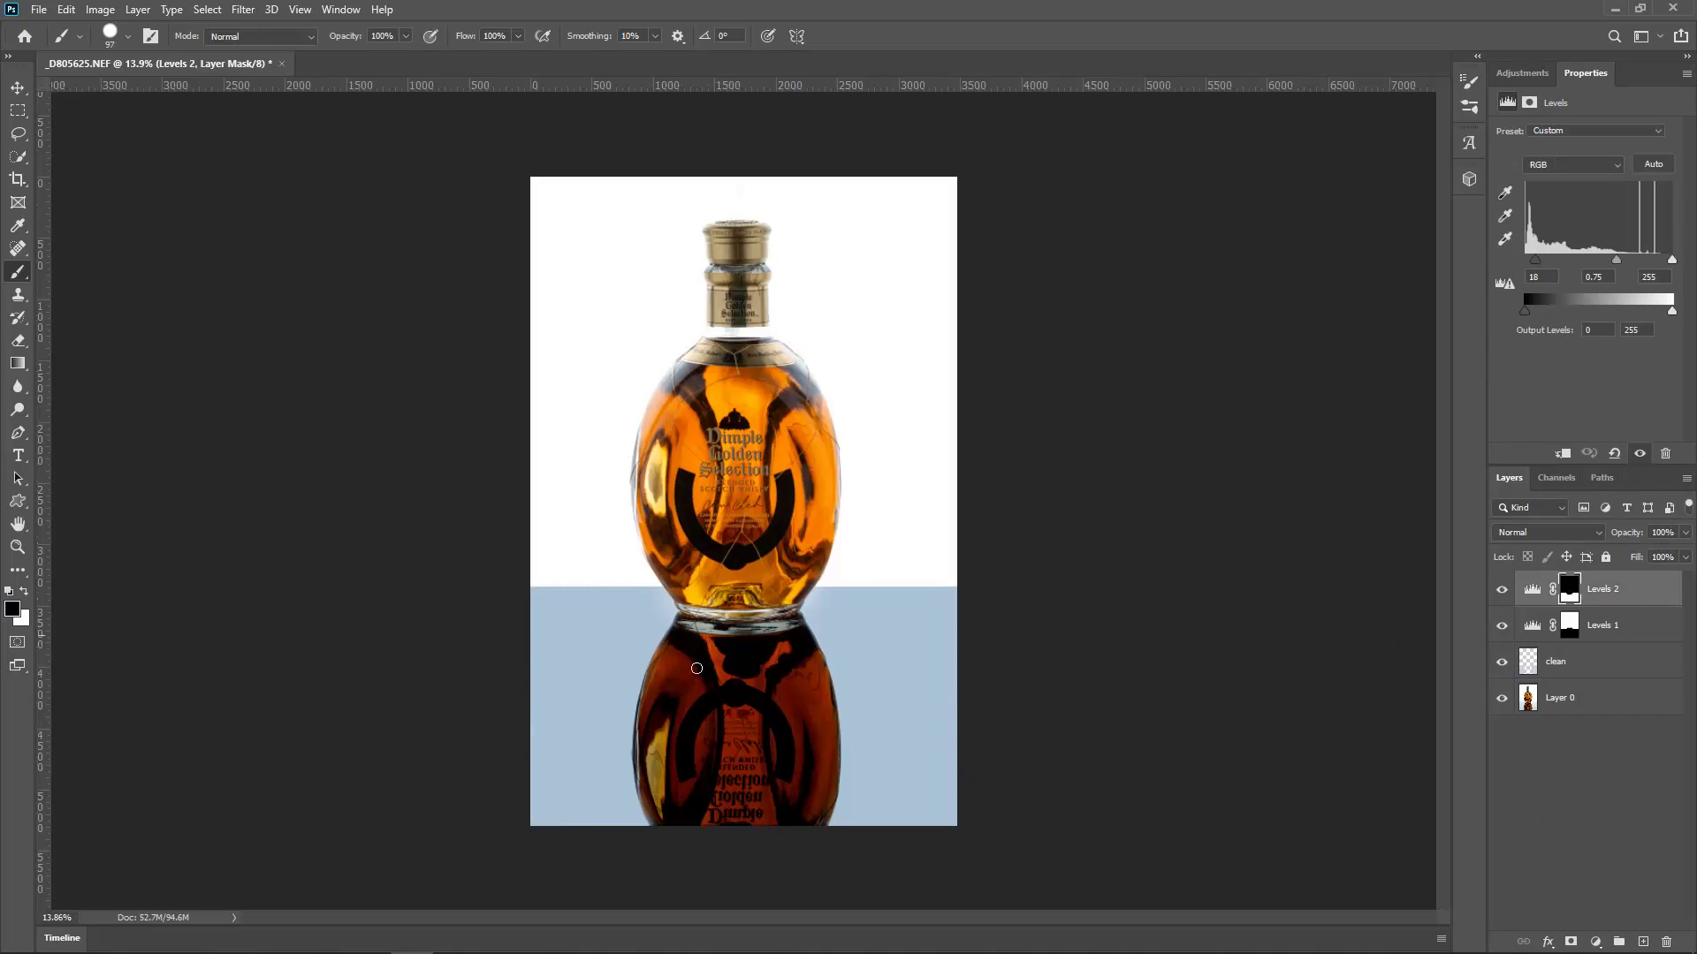
pyautogui.click(1596, 943)
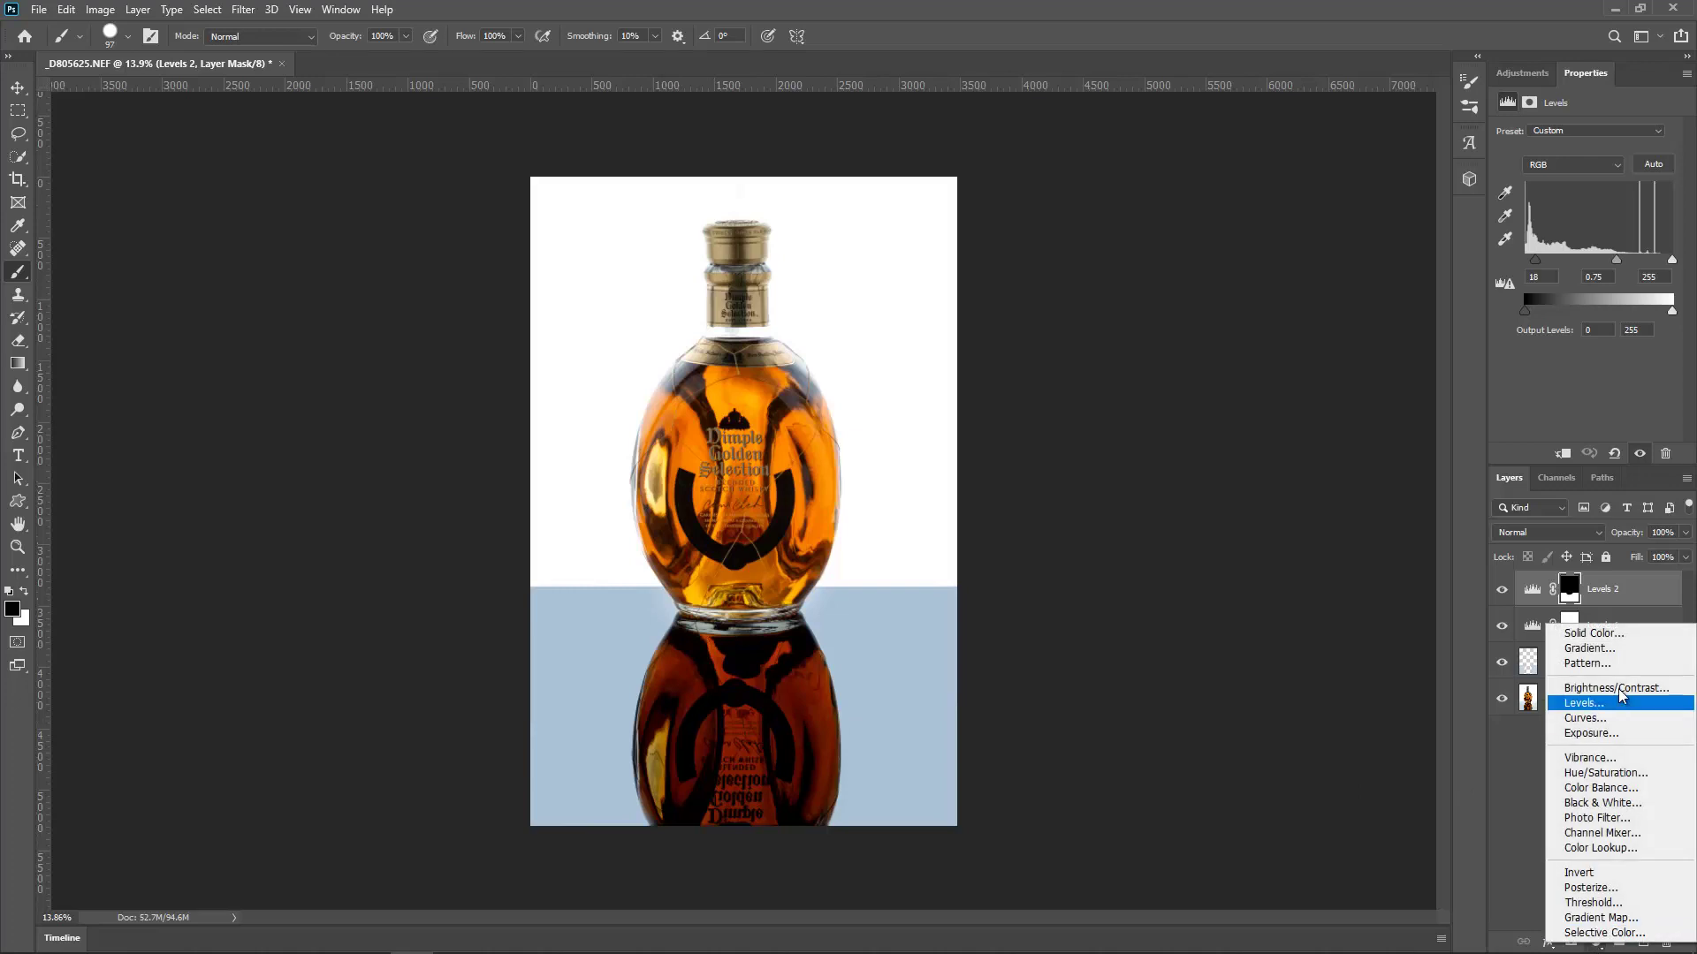
pyautogui.click(1612, 717)
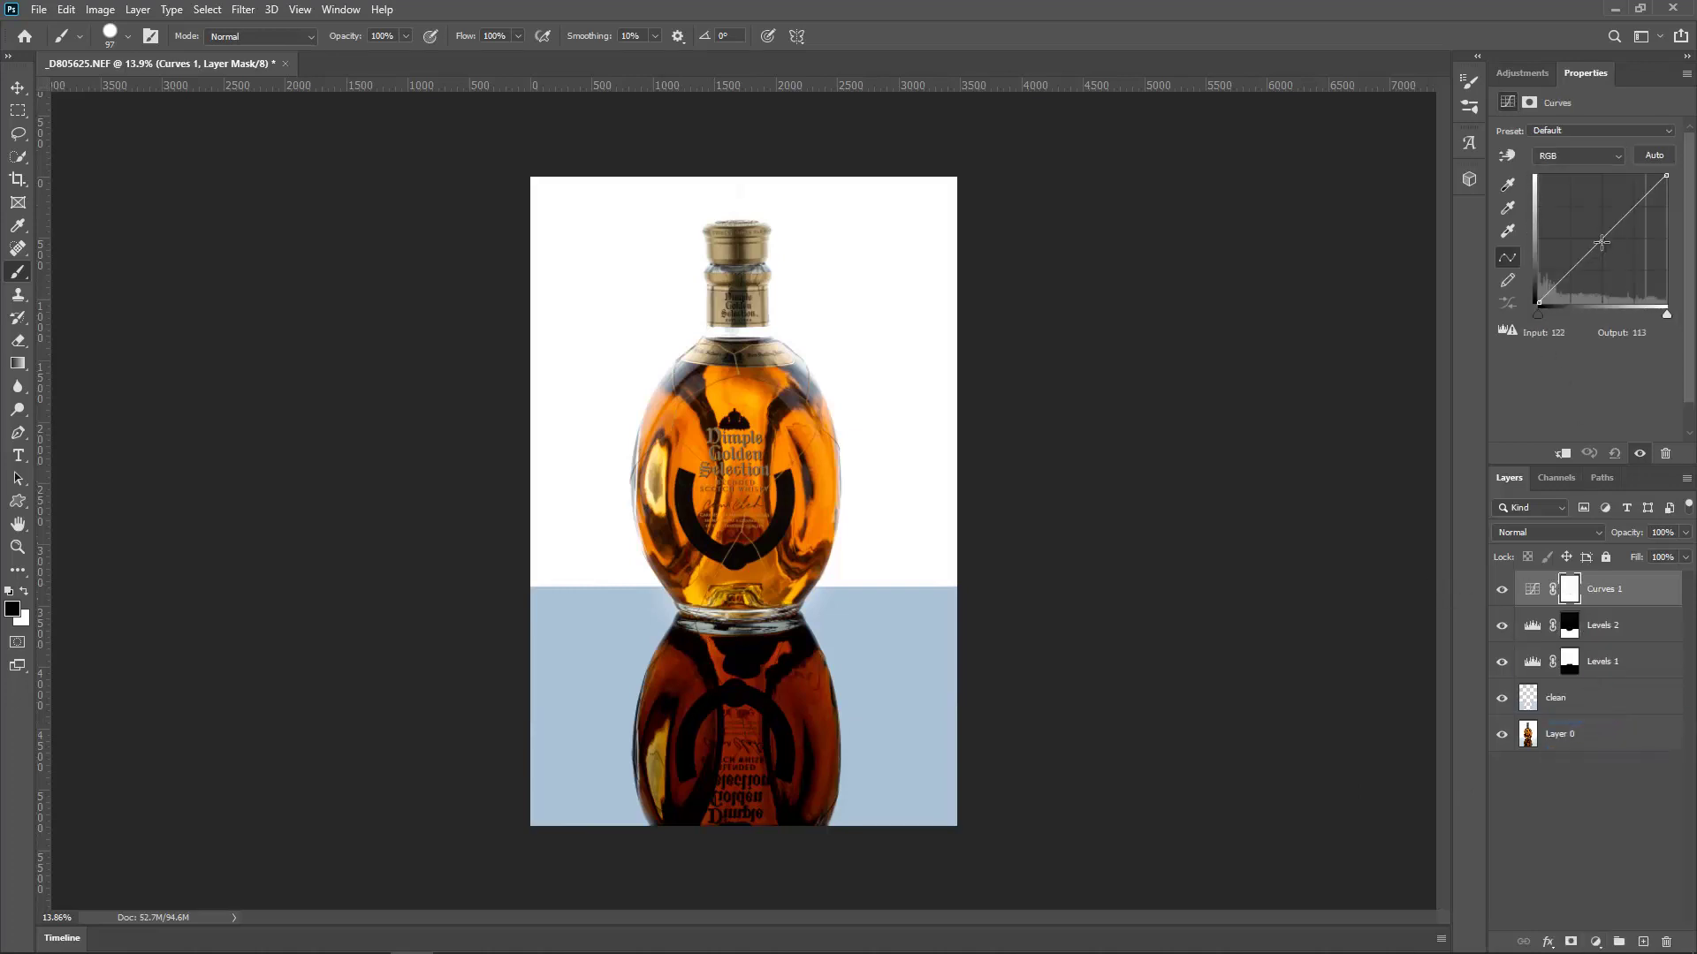
pyautogui.moveTo(1600, 243); pyautogui.dragTo(1574, 213)
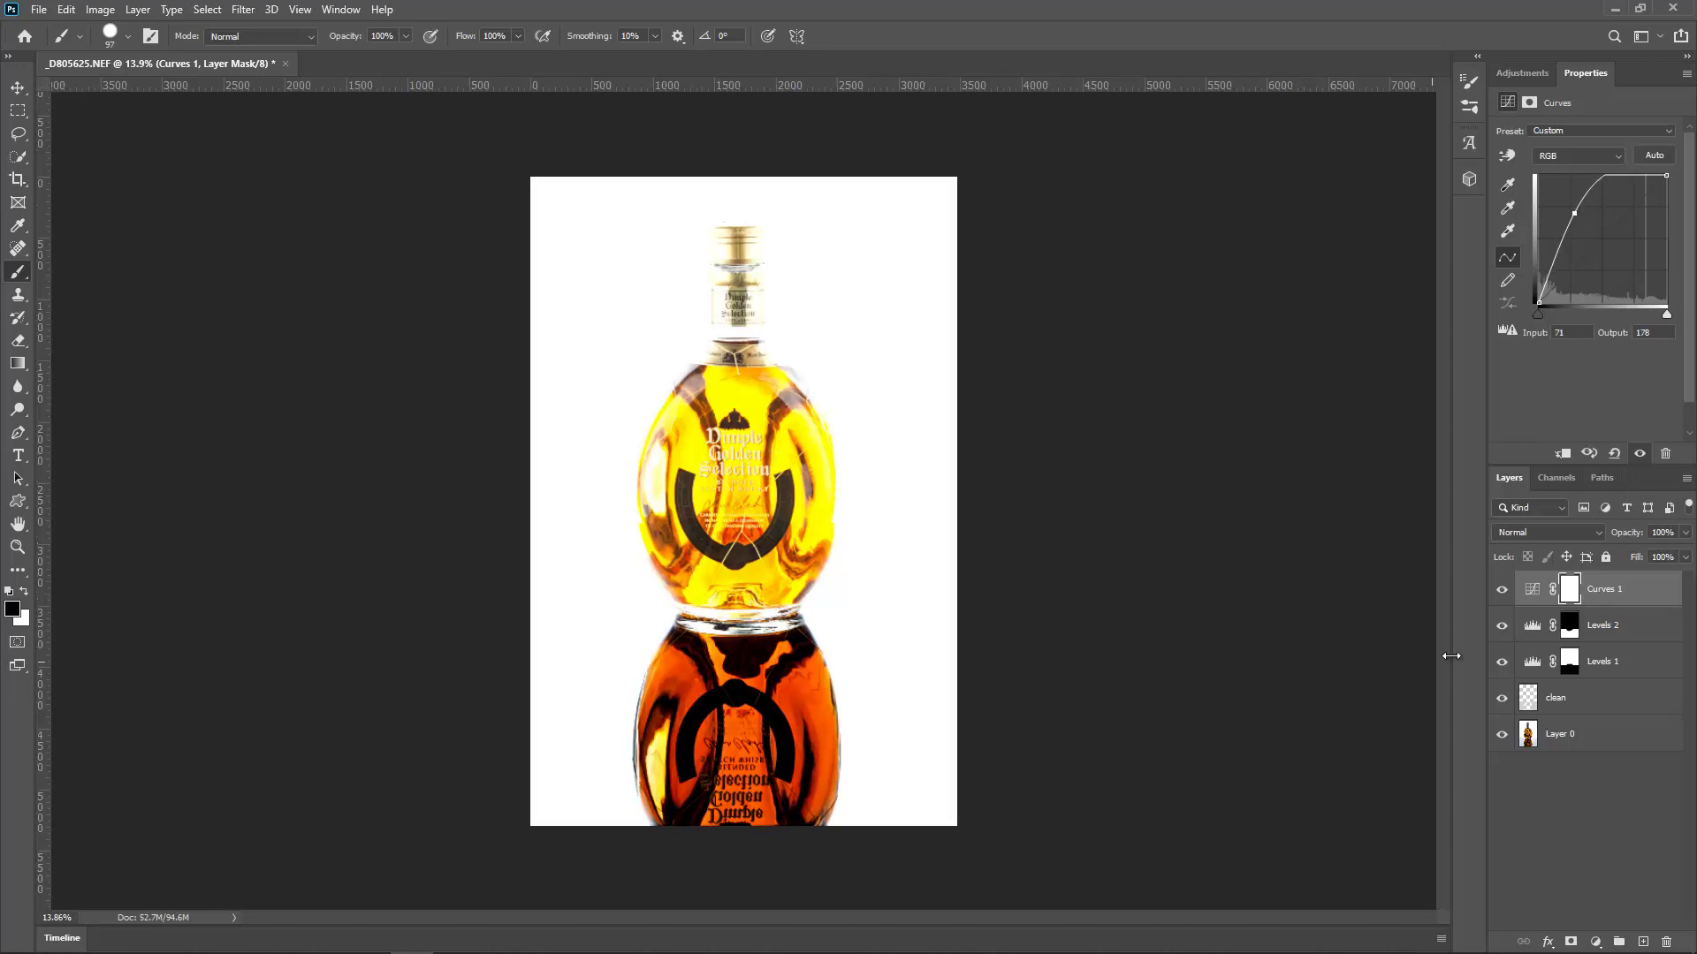
# Invert the Curves mask to black and paint white over the bottle's reflection with a large soft brush
pyautogui.click(1567, 592)
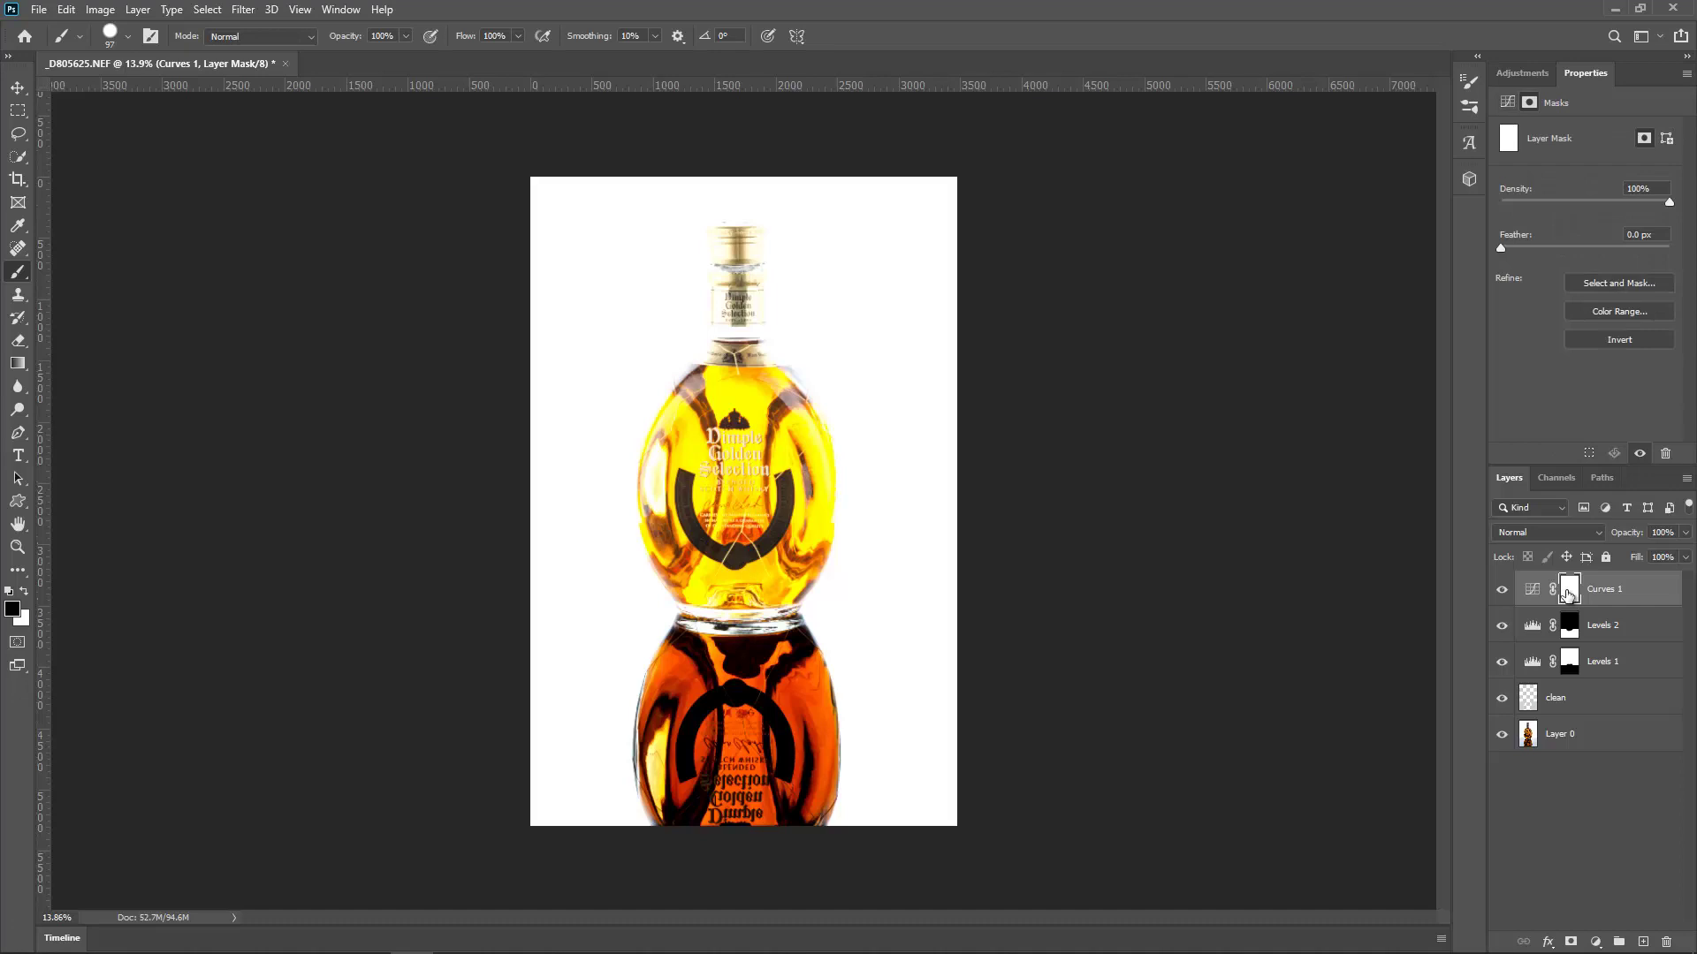
pyautogui.hotkey('ctrl', 'i')
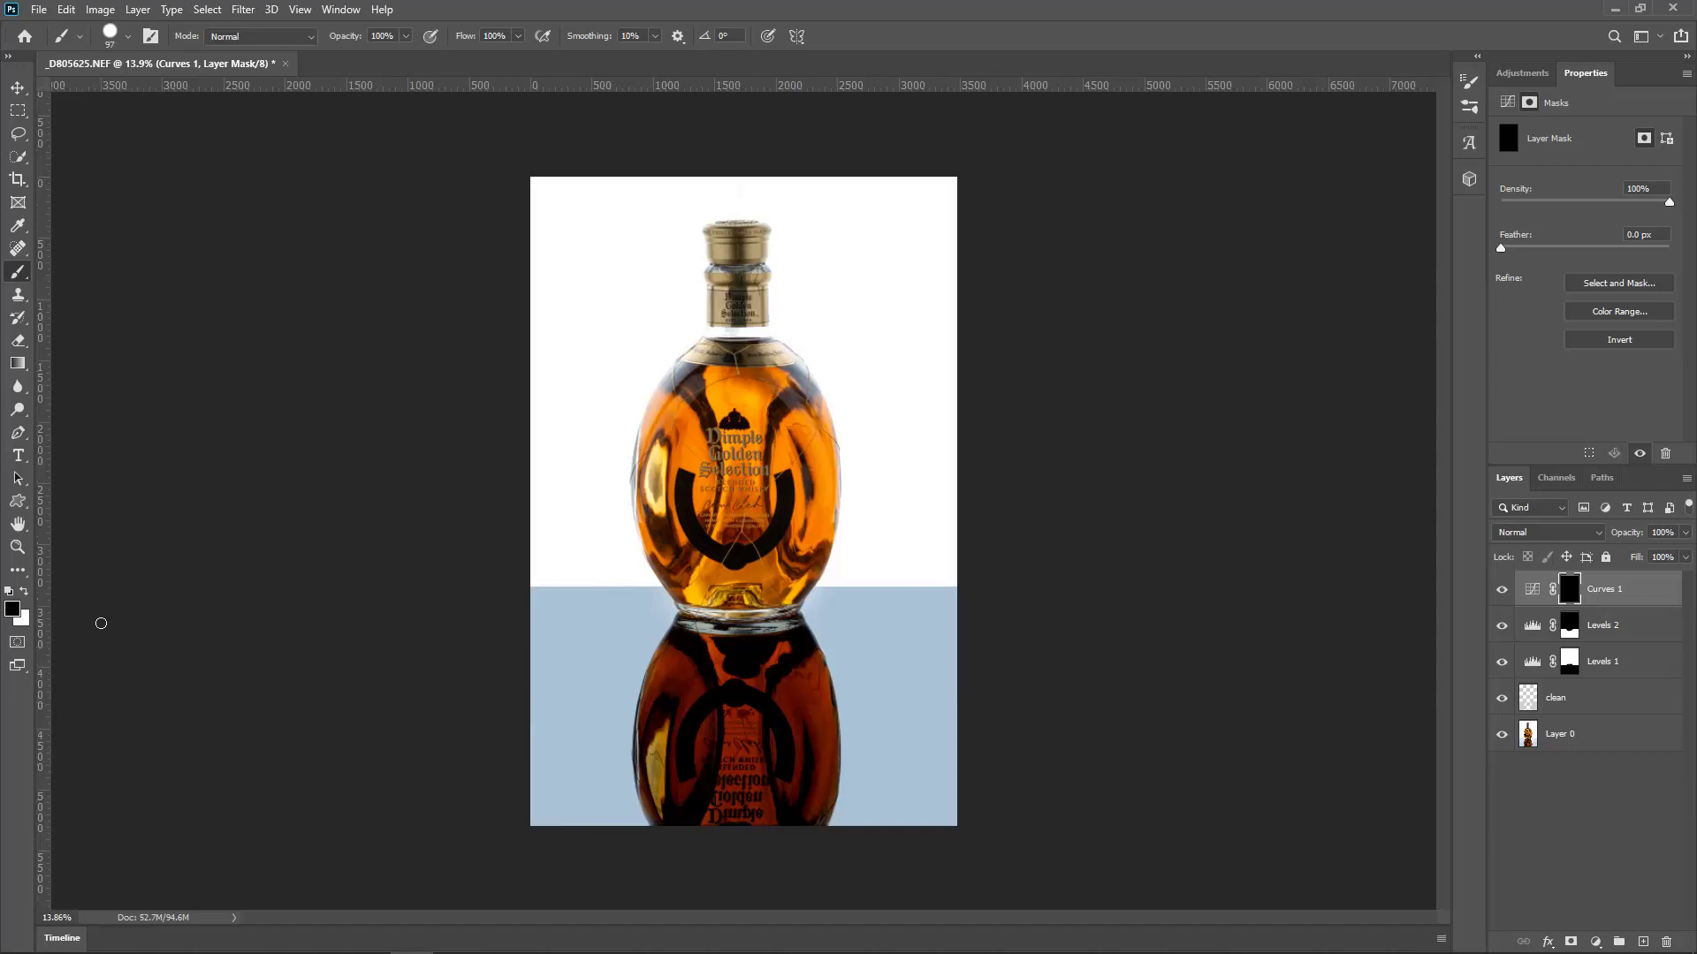
pyautogui.press('x')
pyautogui.moveTo(736, 714); pyautogui.dragTo(789, 505)
pyautogui.moveTo(689, 636)
pyautogui.mouseDown()
pyautogui.moveTo(686, 817)
pyautogui.moveTo(783, 821)
pyautogui.moveTo(791, 715)
pyautogui.moveTo(770, 648)
pyautogui.moveTo(798, 720)
pyautogui.moveTo(786, 822)
pyautogui.moveTo(773, 686)
pyautogui.moveTo(718, 677)
pyautogui.moveTo(751, 650)
pyautogui.moveTo(758, 668)
pyautogui.moveTo(768, 657)
pyautogui.moveTo(750, 687)
pyautogui.moveTo(718, 676)
pyautogui.moveTo(705, 732)
pyautogui.moveTo(708, 749)
pyautogui.moveTo(734, 658)
pyautogui.moveTo(756, 691)
pyautogui.moveTo(749, 717)
pyautogui.moveTo(733, 701)
pyautogui.moveTo(734, 727)
pyautogui.moveTo(757, 683)
pyautogui.moveTo(744, 675)
pyautogui.moveTo(741, 716)
pyautogui.mouseUp()
# Paint white on the Curves mask along the dark horseshoe emblem on the bottle with a 100 px brush
pyautogui.scroll(5, 733, 566)
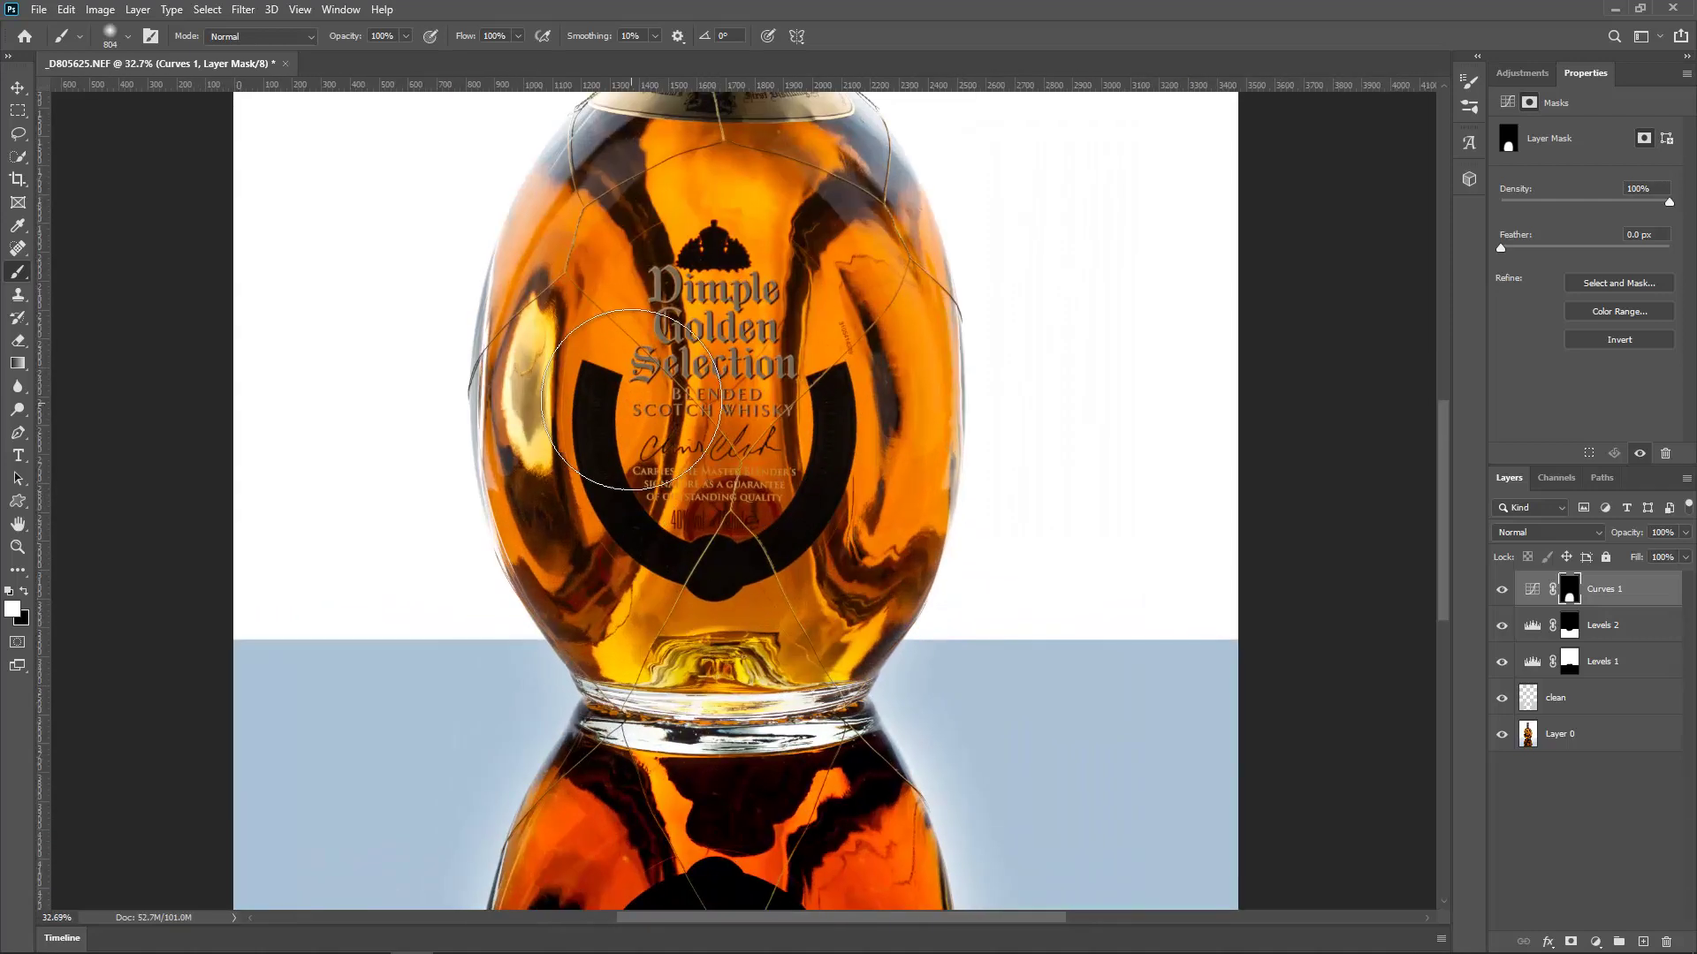
pyautogui.moveTo(678, 528); pyautogui.dragTo(574, 552)
pyautogui.moveTo(589, 386)
pyautogui.mouseDown()
pyautogui.moveTo(602, 464)
pyautogui.moveTo(596, 396)
pyautogui.moveTo(590, 422)
pyautogui.moveTo(624, 519)
pyautogui.moveTo(681, 562)
pyautogui.moveTo(605, 490)
pyautogui.moveTo(679, 554)
pyautogui.moveTo(723, 563)
pyautogui.moveTo(721, 579)
pyautogui.moveTo(704, 575)
pyautogui.moveTo(812, 505)
pyautogui.moveTo(790, 541)
pyautogui.moveTo(822, 484)
pyautogui.moveTo(834, 386)
pyautogui.moveTo(840, 446)
pyautogui.moveTo(793, 544)
pyautogui.moveTo(716, 575)
pyautogui.moveTo(736, 565)
pyautogui.moveTo(715, 549)
pyautogui.moveTo(699, 561)
pyautogui.moveTo(629, 526)
pyautogui.moveTo(601, 390)
pyautogui.mouseUp()
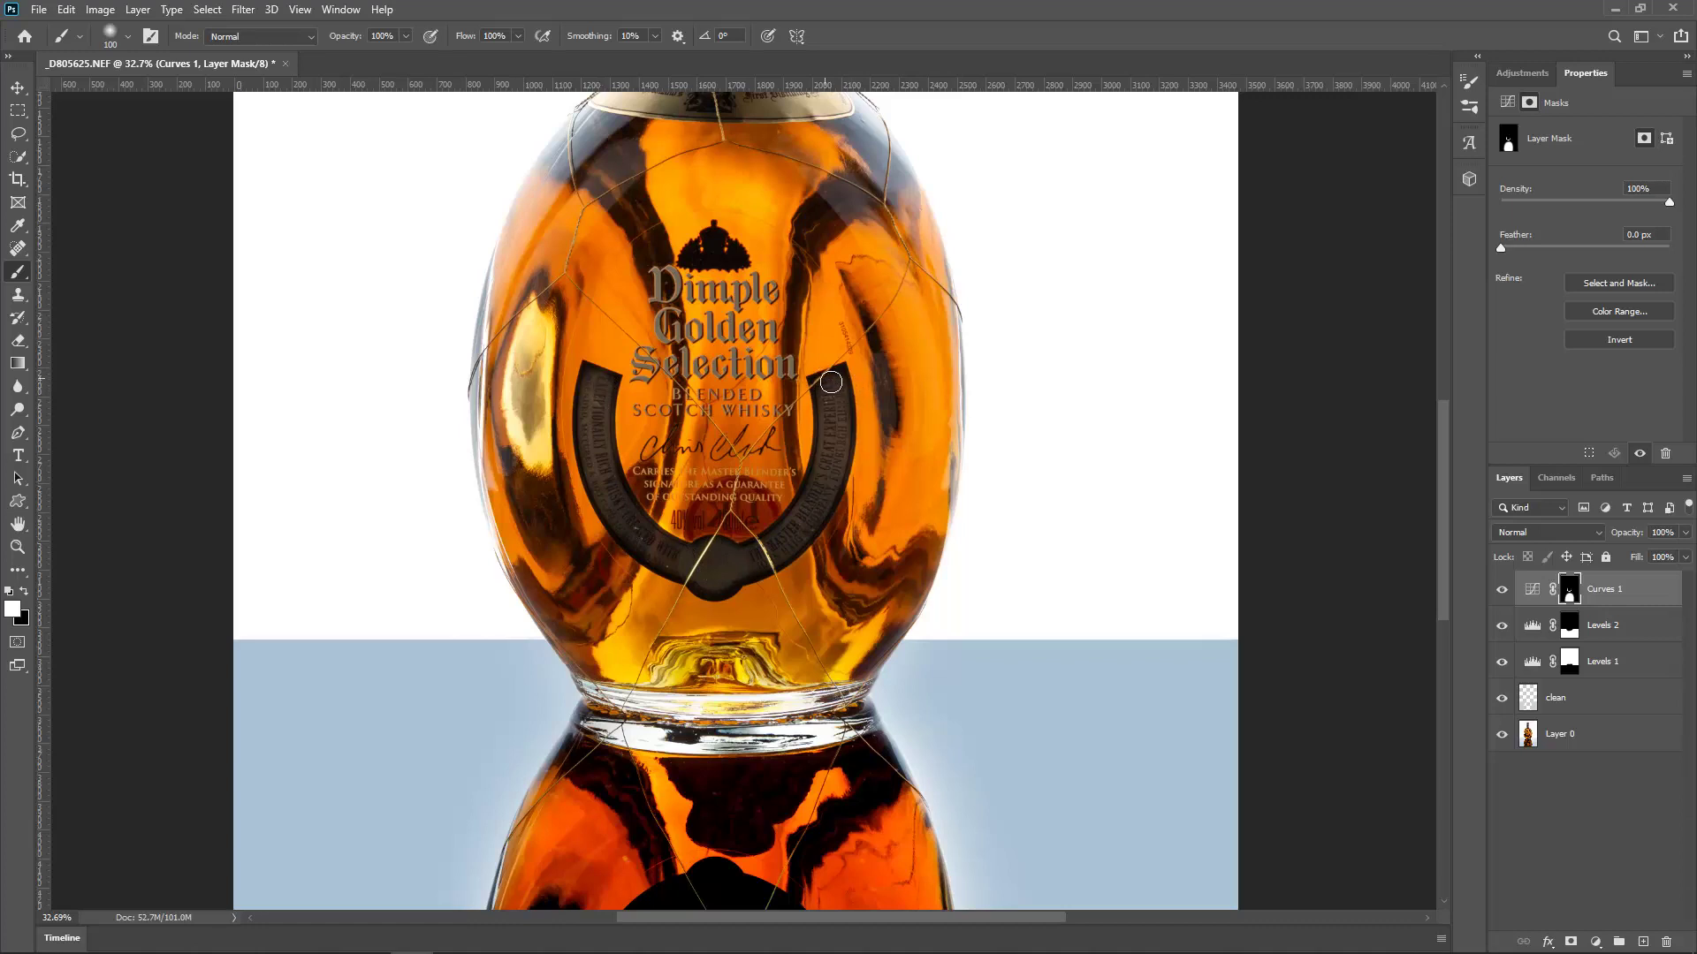
pyautogui.moveTo(836, 389)
pyautogui.mouseDown()
pyautogui.moveTo(852, 455)
pyautogui.moveTo(822, 584)
pyautogui.moveTo(582, 552)
pyautogui.moveTo(617, 544)
pyautogui.moveTo(639, 580)
pyautogui.mouseUp()
# Soften the Curves mask inside a loose lasso selection around the horseshoe emblem with a 6.2 px Gaussian Blur, and deselect
pyautogui.click(20, 136)
pyautogui.moveTo(624, 306)
pyautogui.mouseDown()
pyautogui.moveTo(510, 429)
pyautogui.moveTo(940, 584)
pyautogui.moveTo(657, 262)
pyautogui.moveTo(628, 301)
pyautogui.mouseUp()
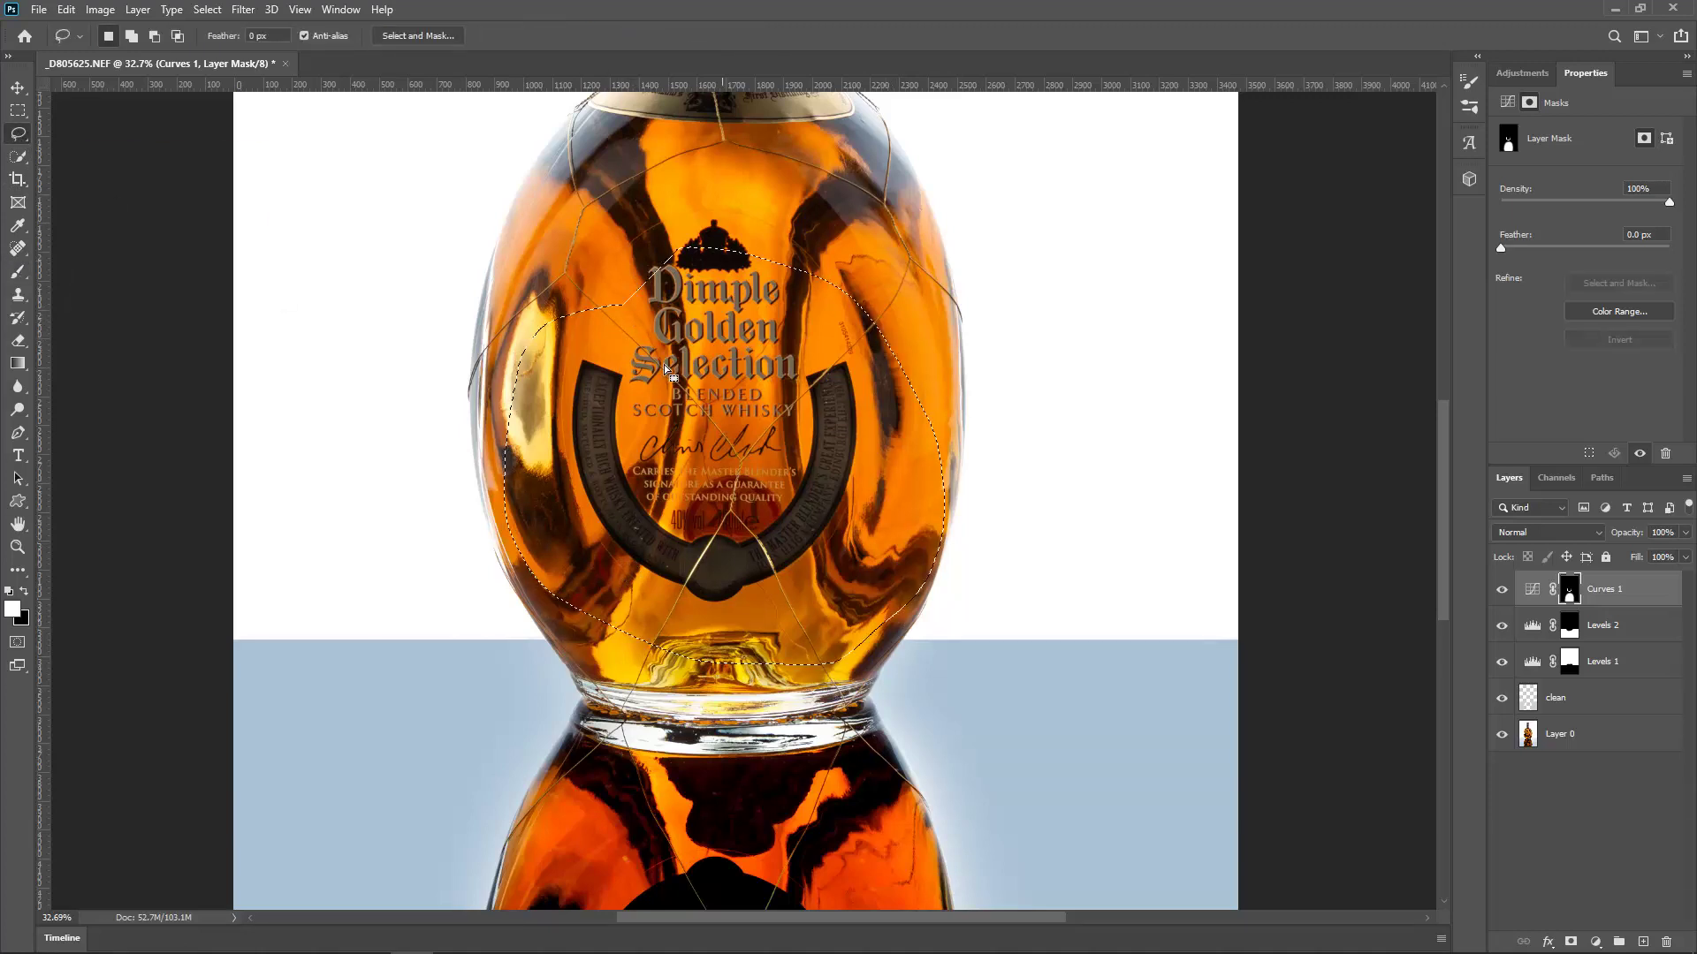
pyautogui.click(243, 9)
pyautogui.moveTo(317, 214)
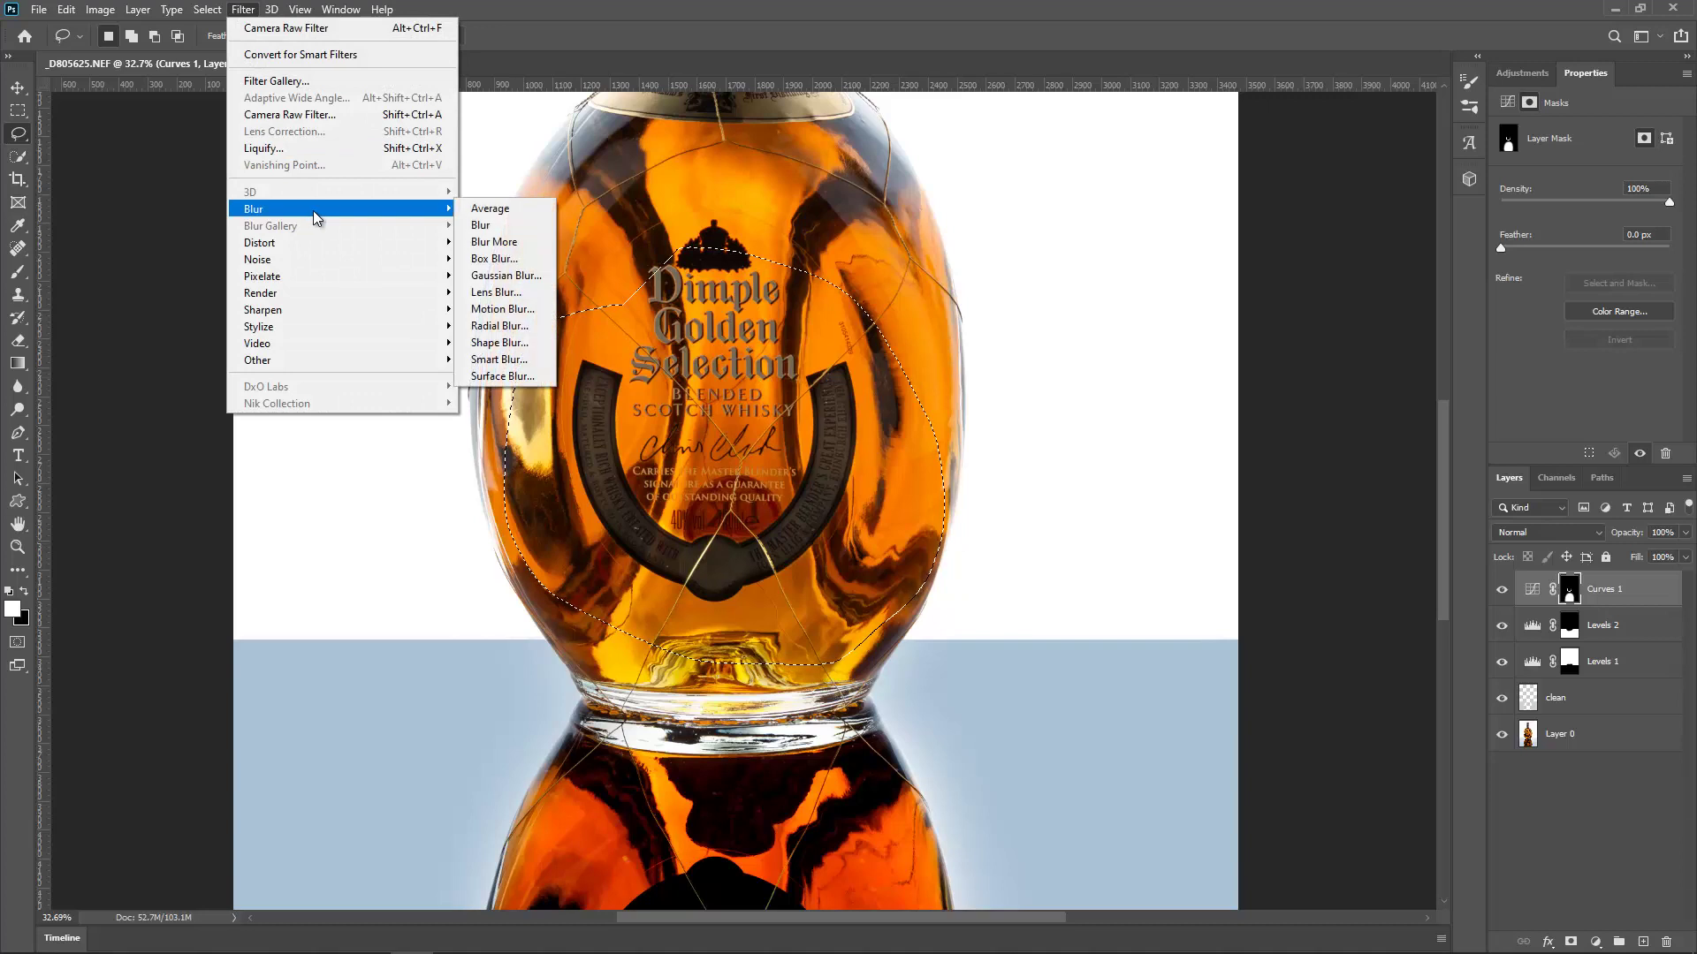
pyautogui.click(499, 275)
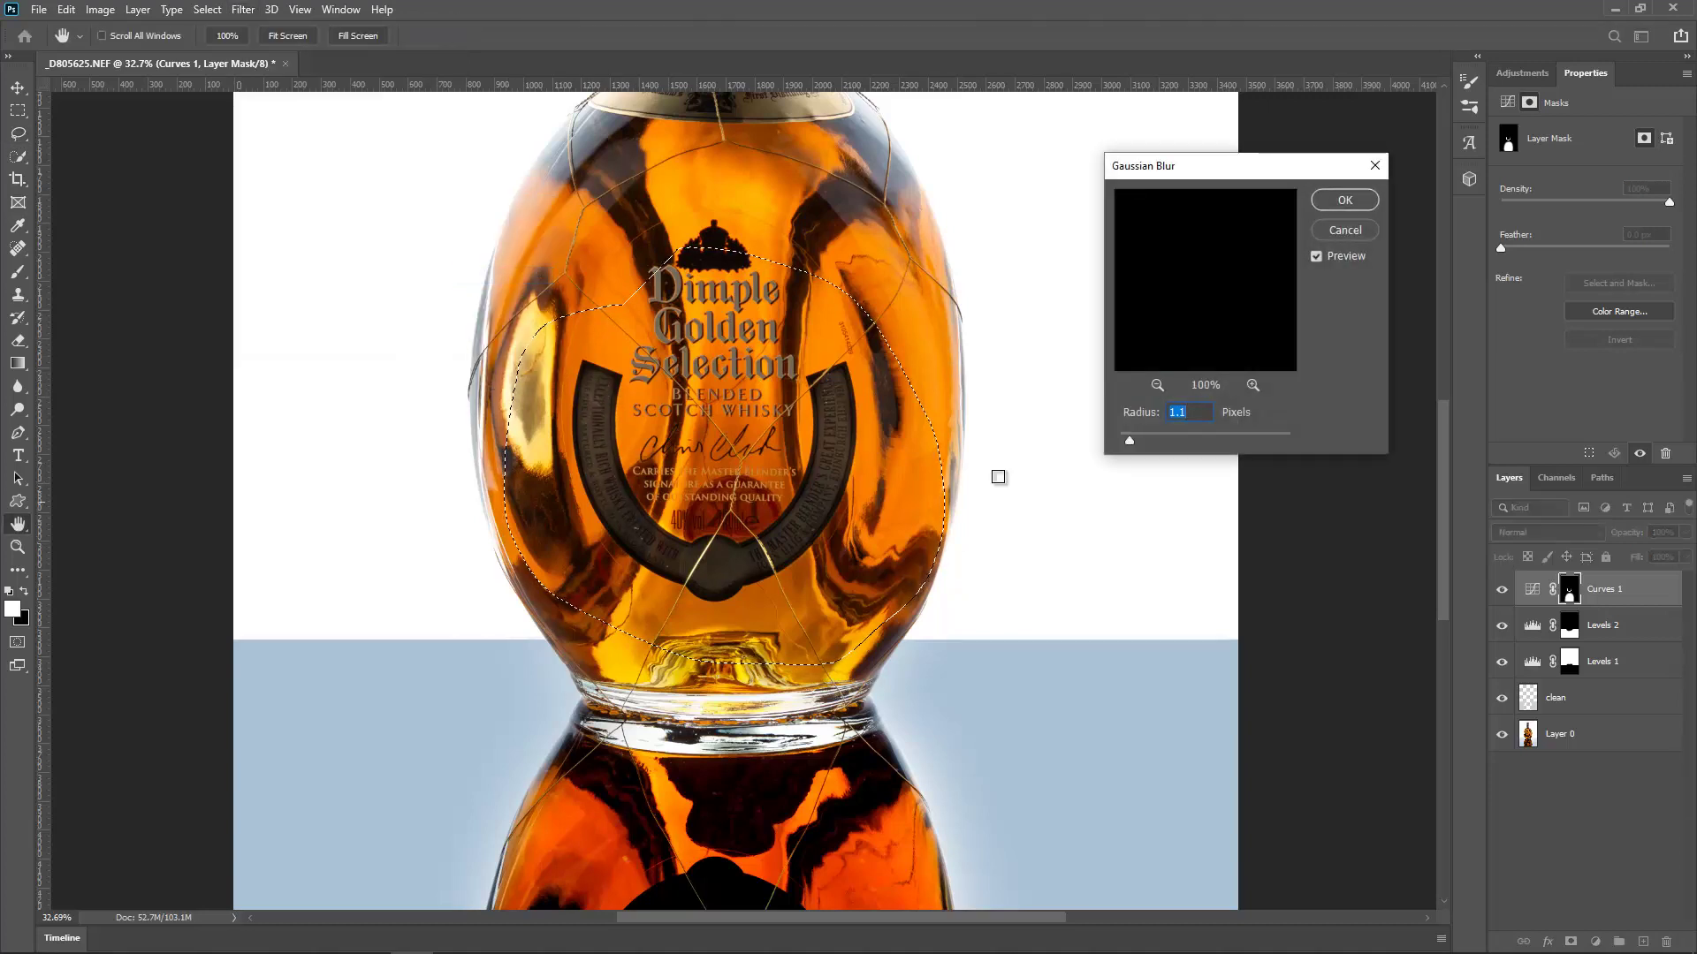
pyautogui.moveTo(1147, 446); pyautogui.dragTo(1149, 439)
pyautogui.click(1171, 436)
pyautogui.click(1211, 437)
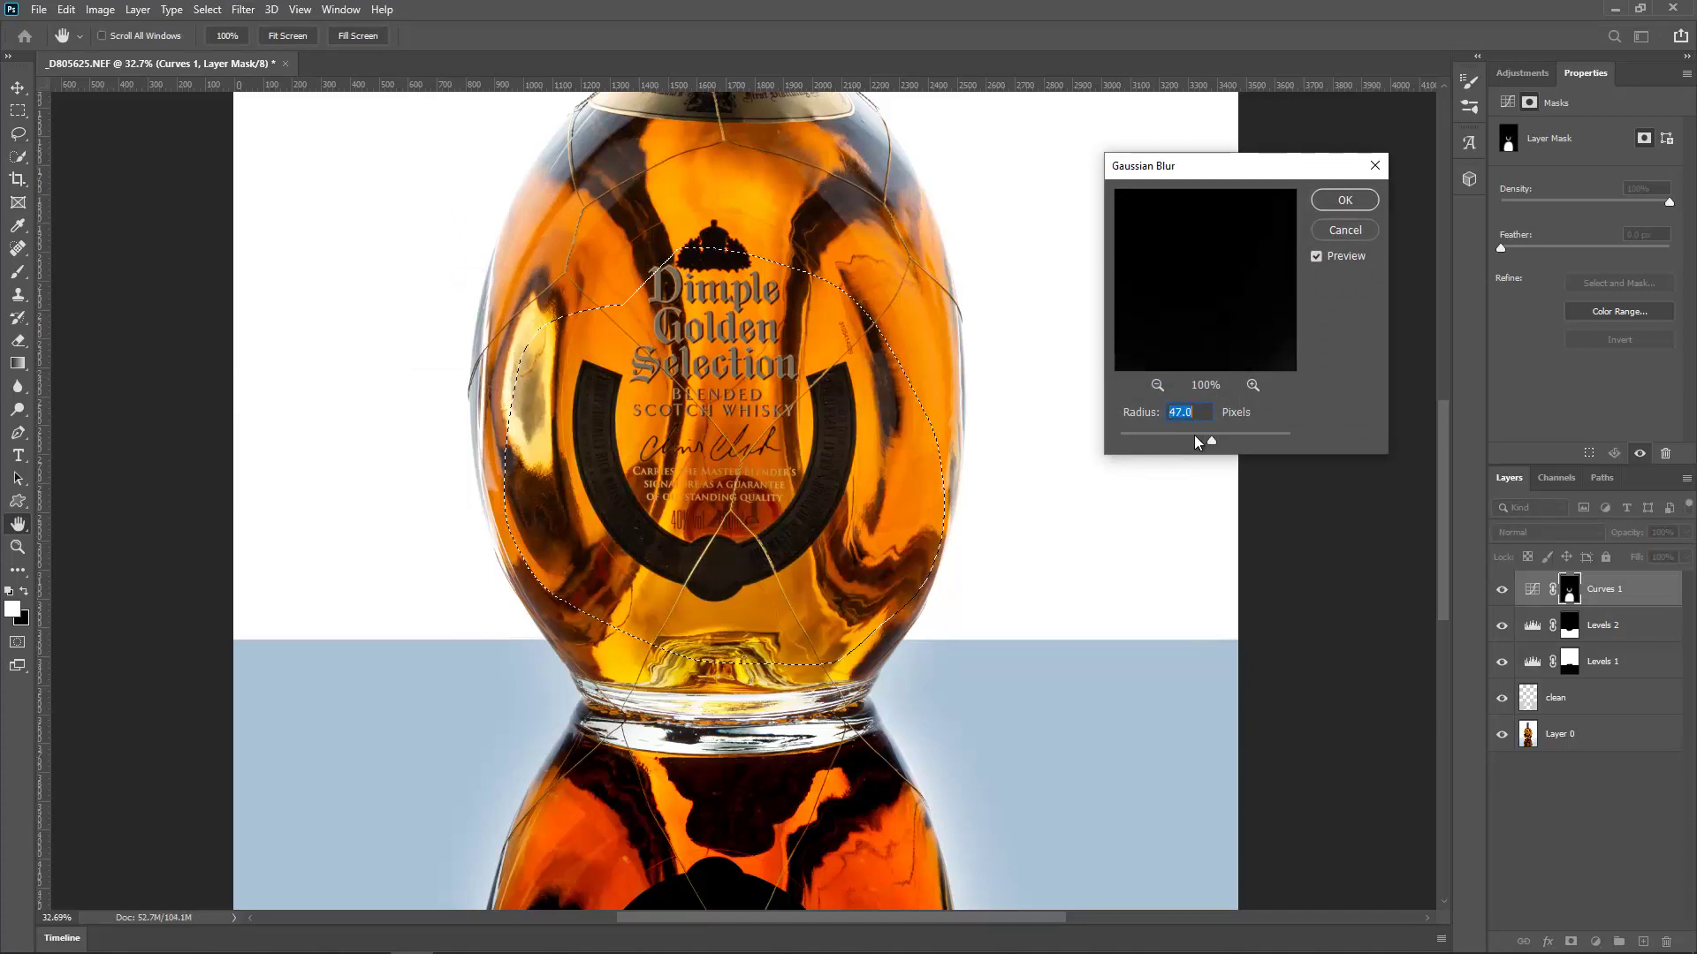
pyautogui.click(1191, 436)
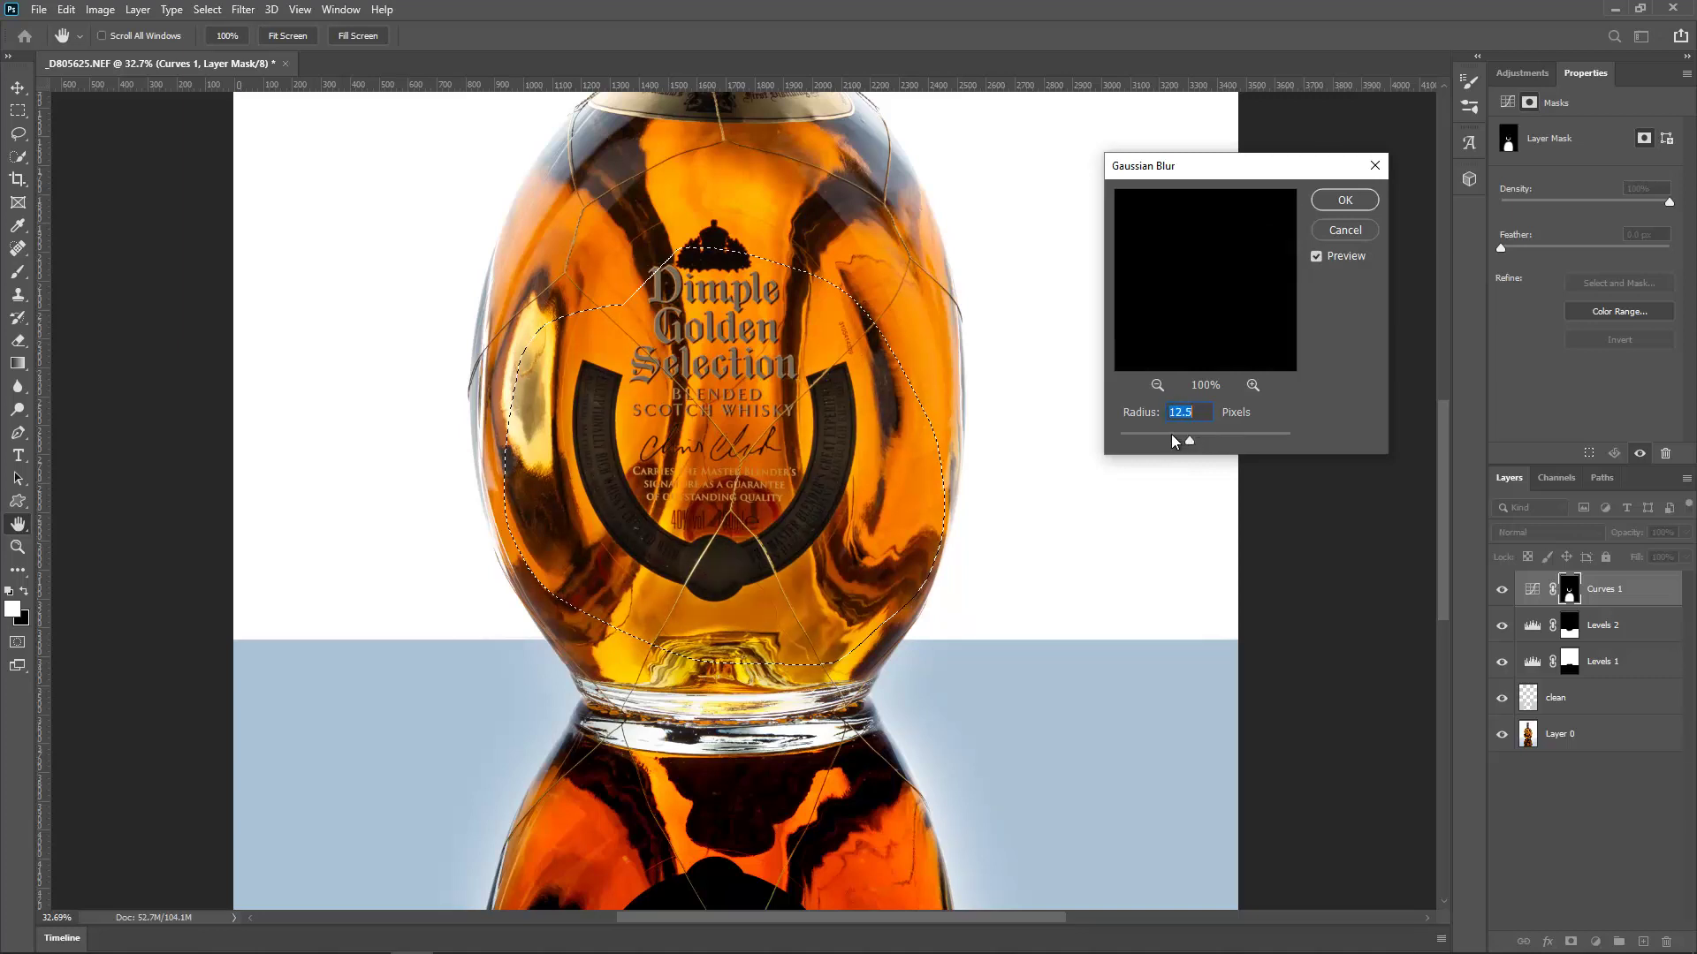
pyautogui.click(1172, 437)
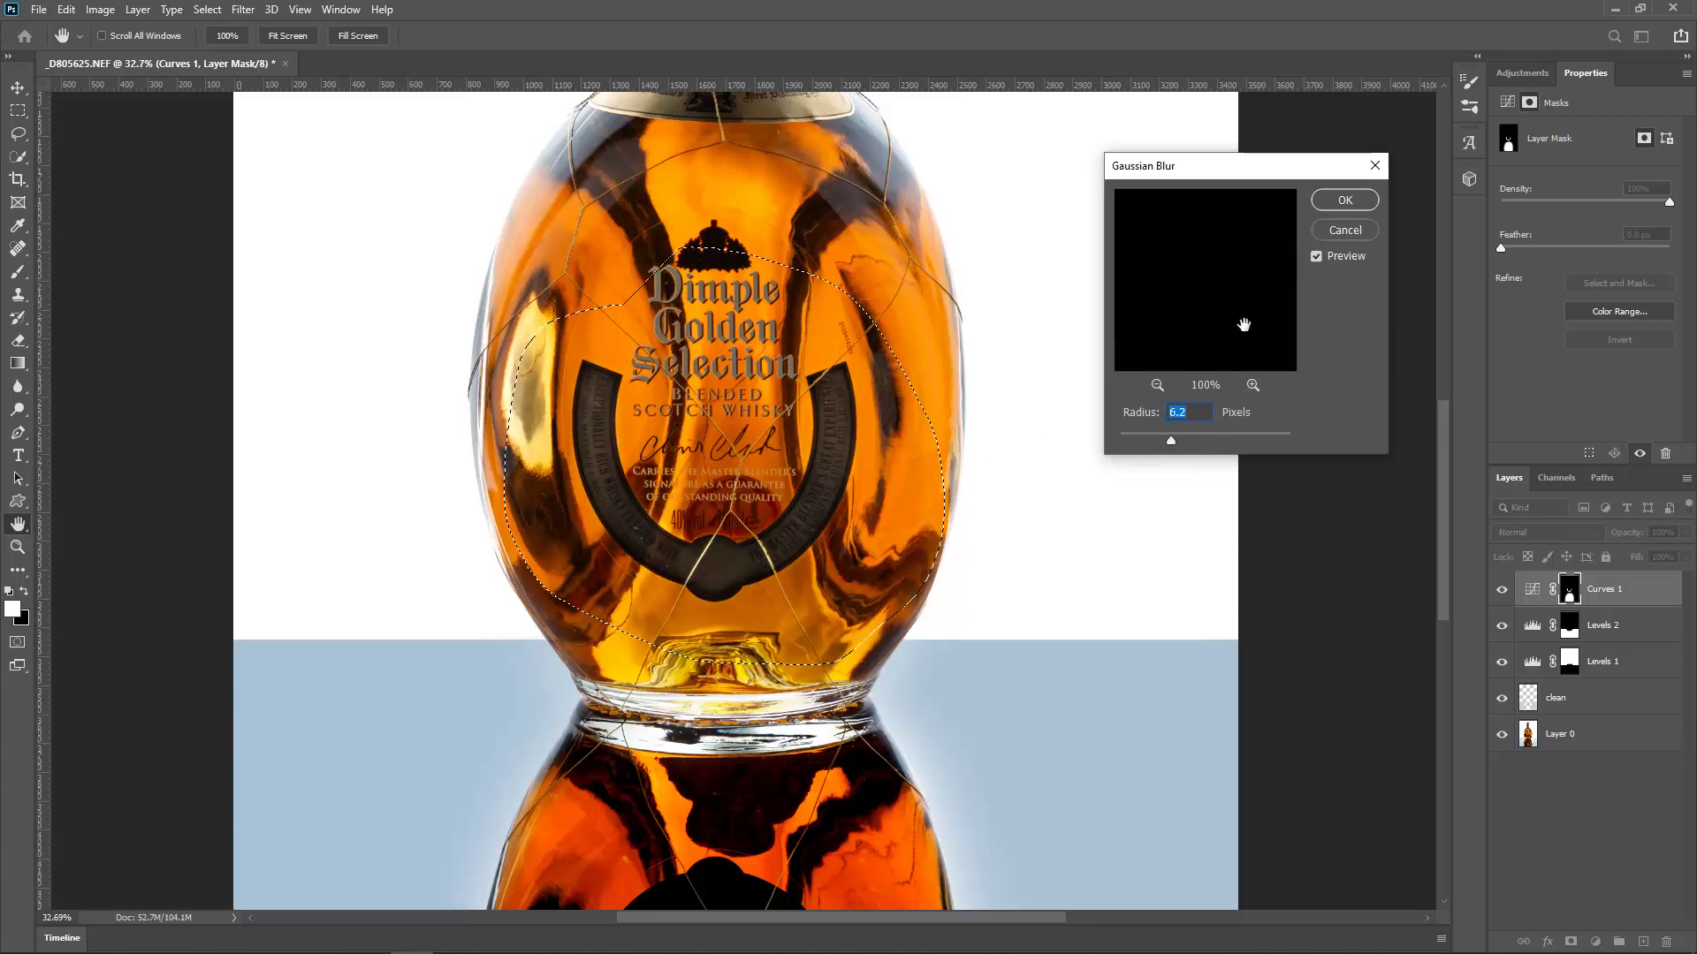
pyautogui.click(1316, 257)
pyautogui.click(1344, 199)
pyautogui.press('l')
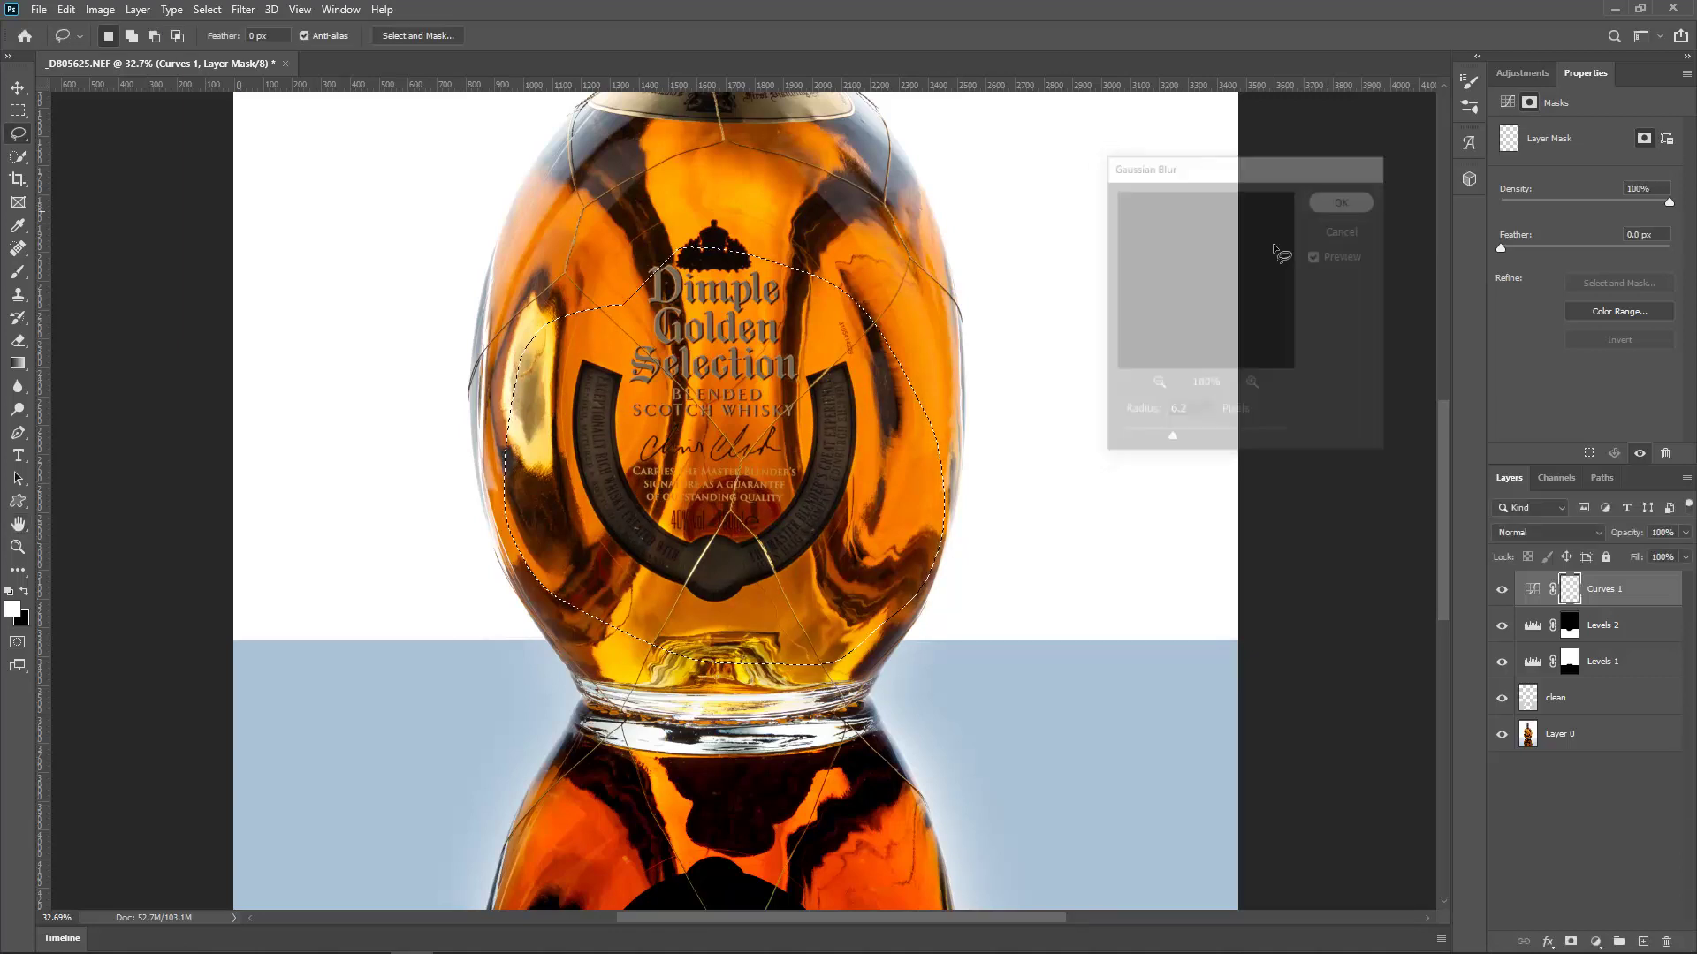
pyautogui.hotkey('ctrl', 'd')
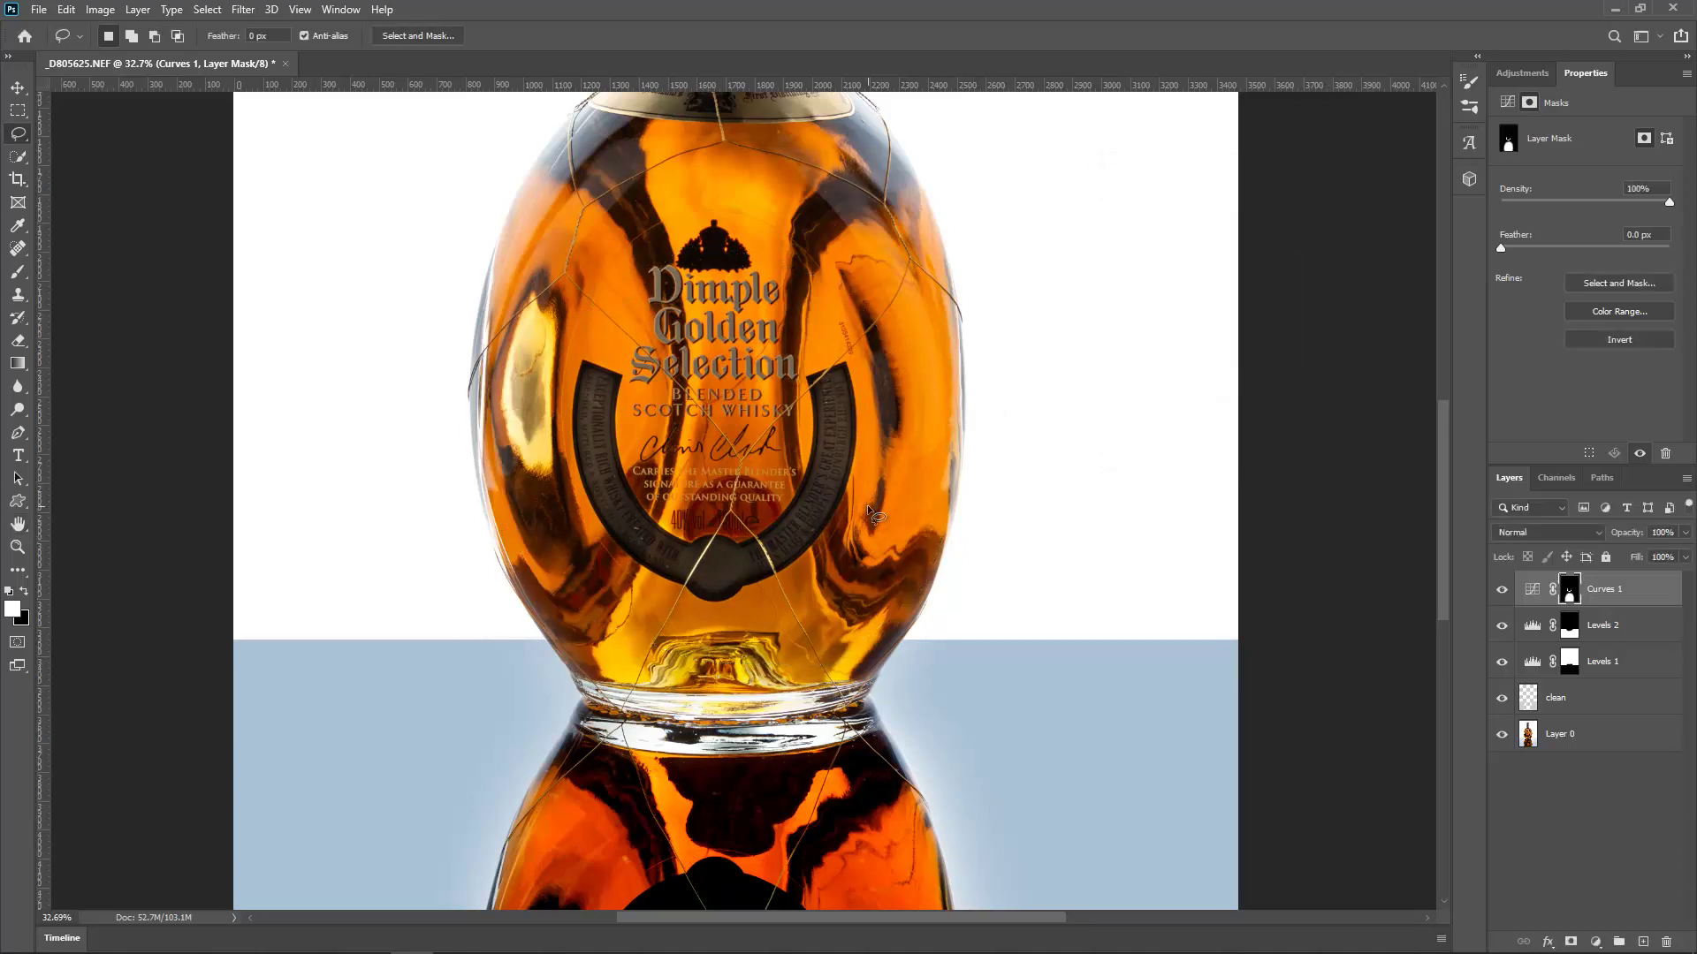
# Stamp all visible layers into a new merged layer above Curves 1
pyautogui.hotkey('ctrl', '0')
pyautogui.scroll(-3, 867, 505)
pyautogui.scroll(1, 871, 507)
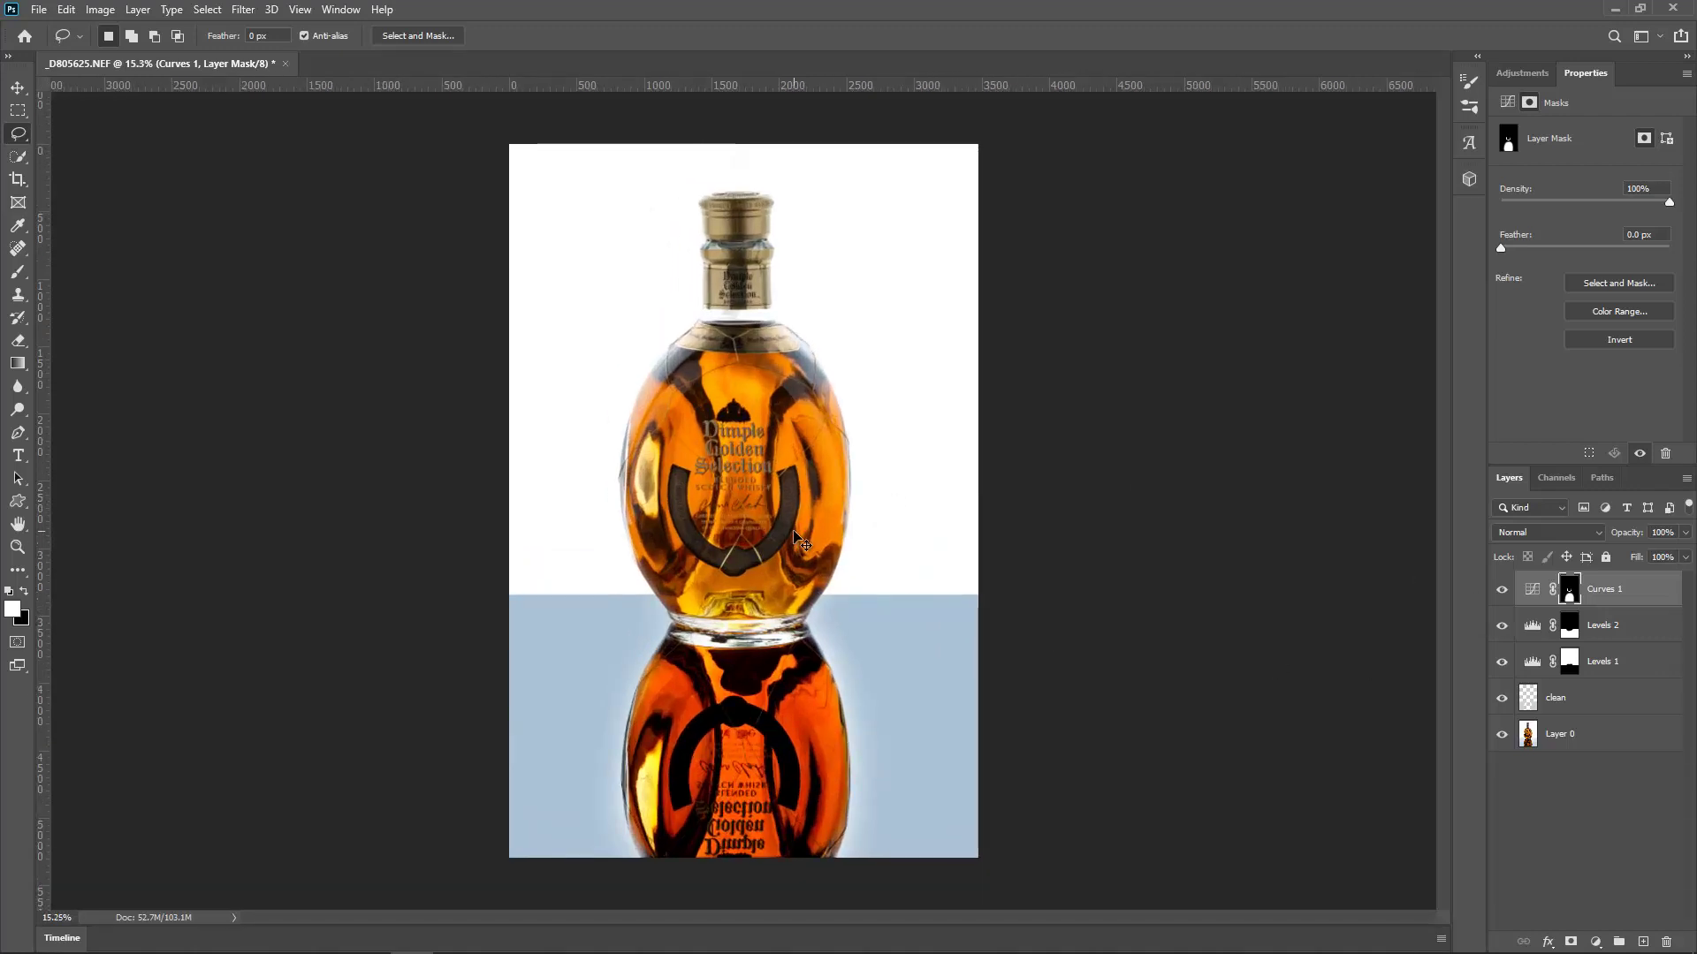
pyautogui.hotkey('ctrl', 'shift', 'alt', 'e')
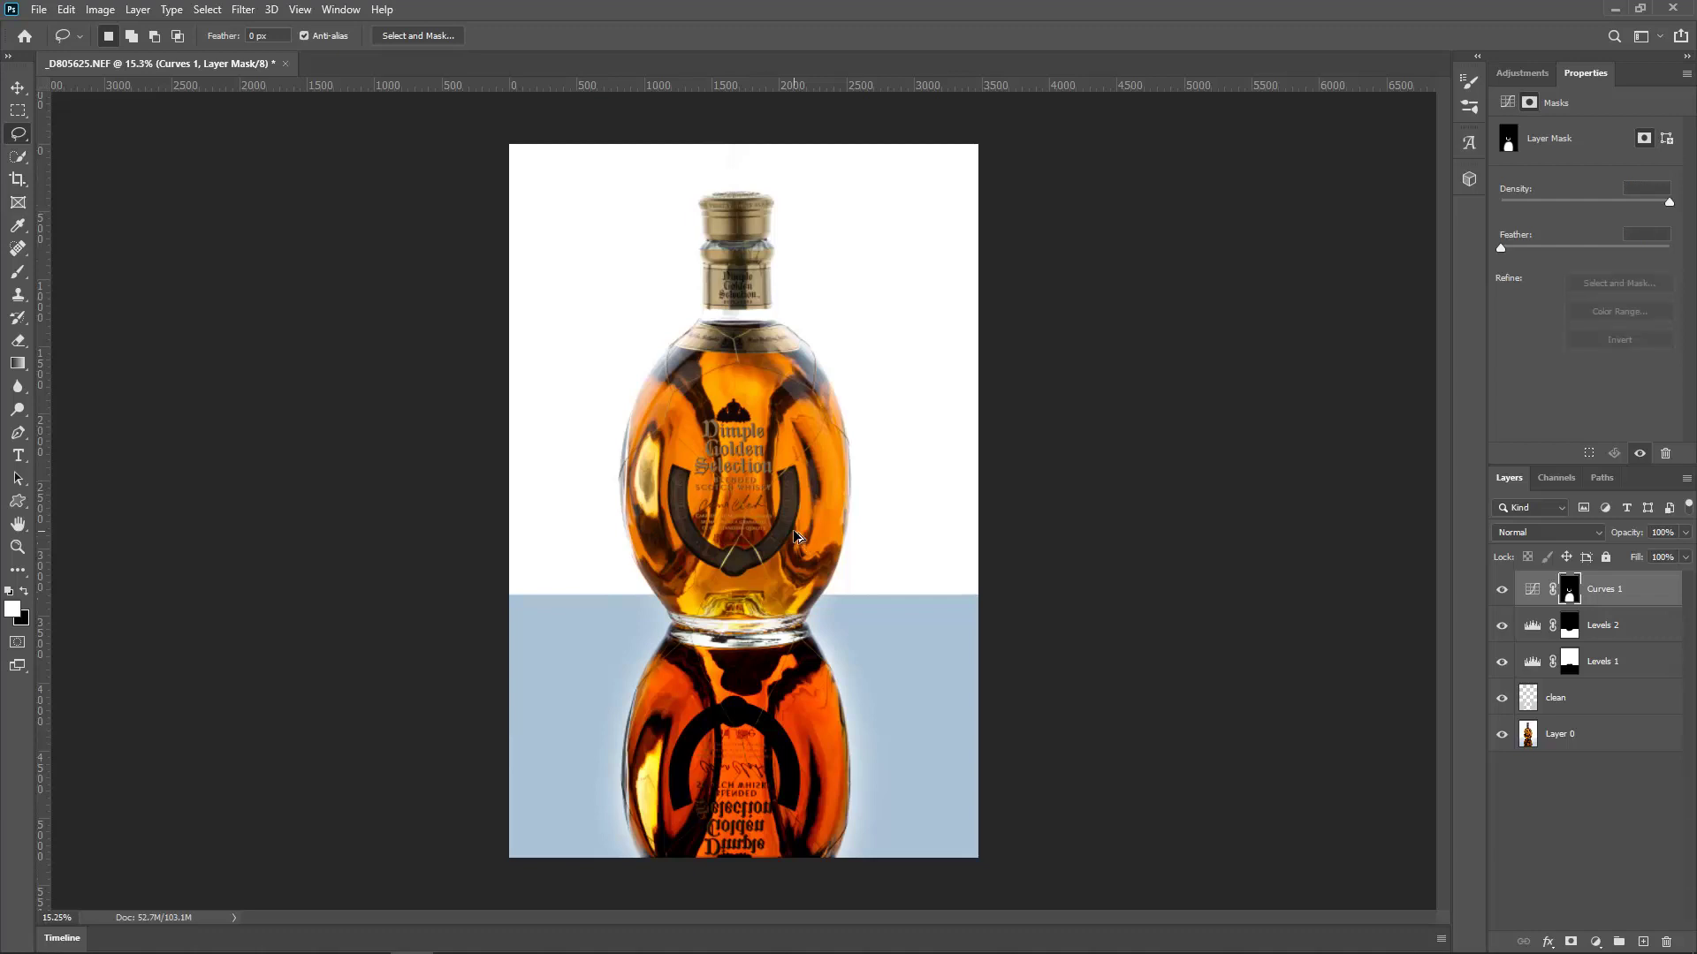
# Open the merged layer in the Camera Raw Filter and set Contrast to +7, Shadows to +38, Blacks to -5 and Clarity to +40
pyautogui.click(242, 9)
pyautogui.click(309, 114)
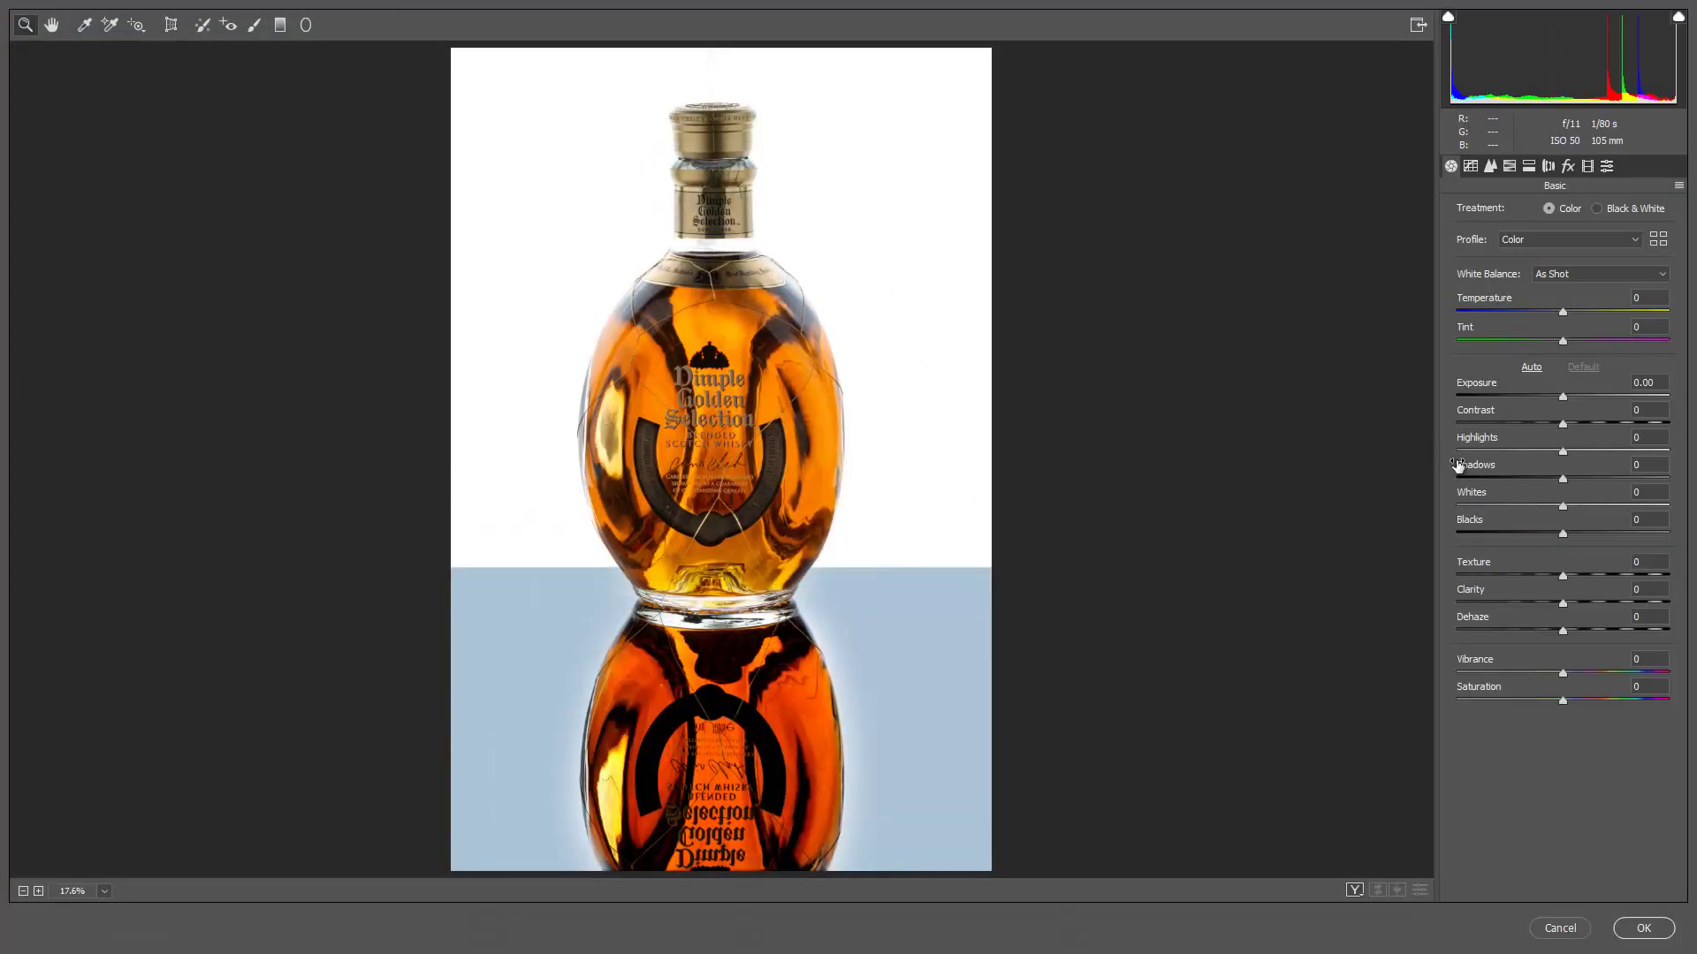
pyautogui.click(1568, 423)
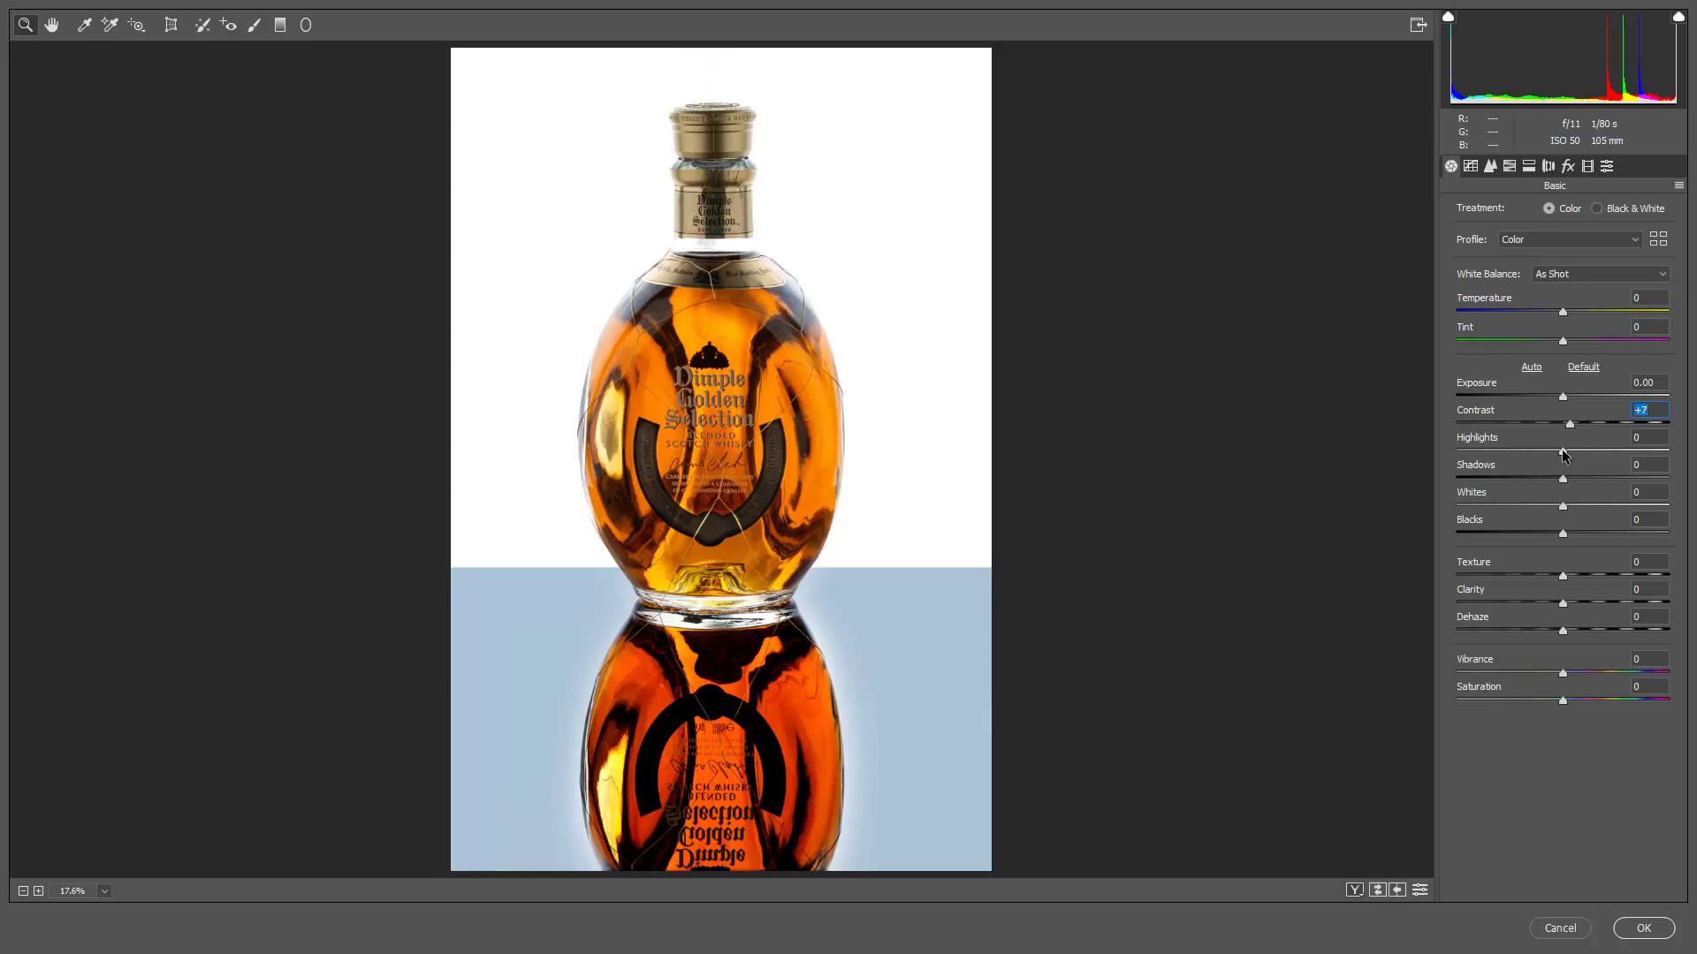
pyautogui.moveTo(1562, 535); pyautogui.dragTo(1560, 537)
pyautogui.moveTo(1563, 479); pyautogui.dragTo(1577, 479)
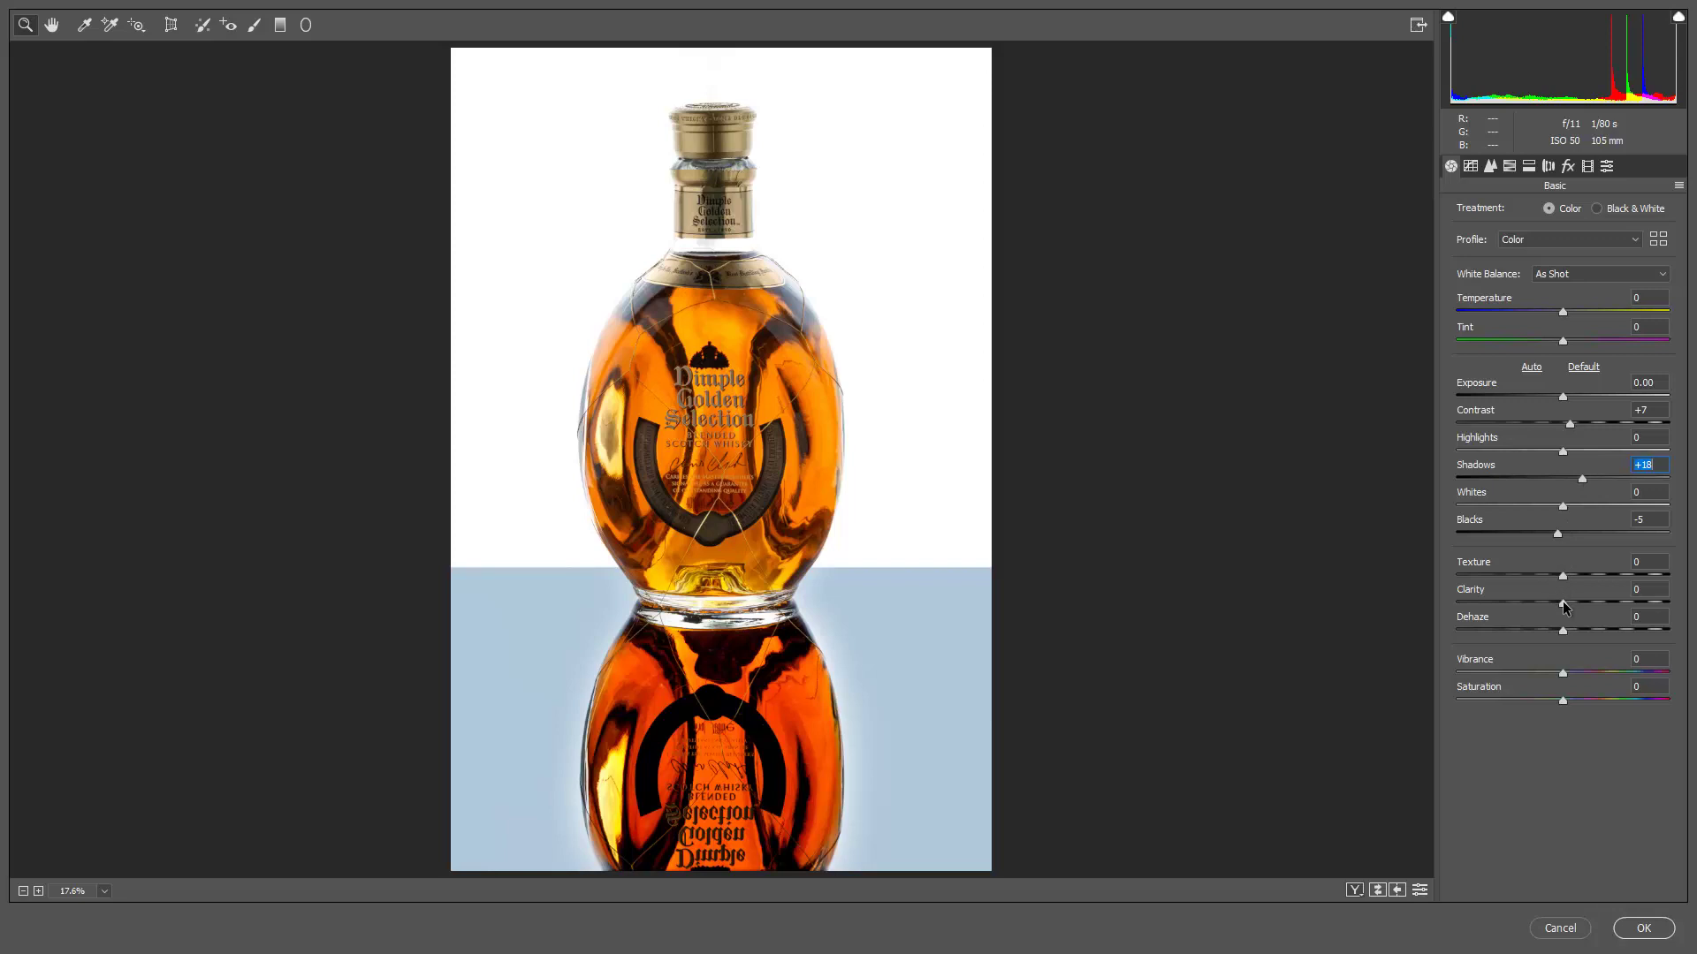
pyautogui.moveTo(1562, 603); pyautogui.dragTo(1605, 599)
pyautogui.moveTo(1582, 477); pyautogui.dragTo(1600, 481)
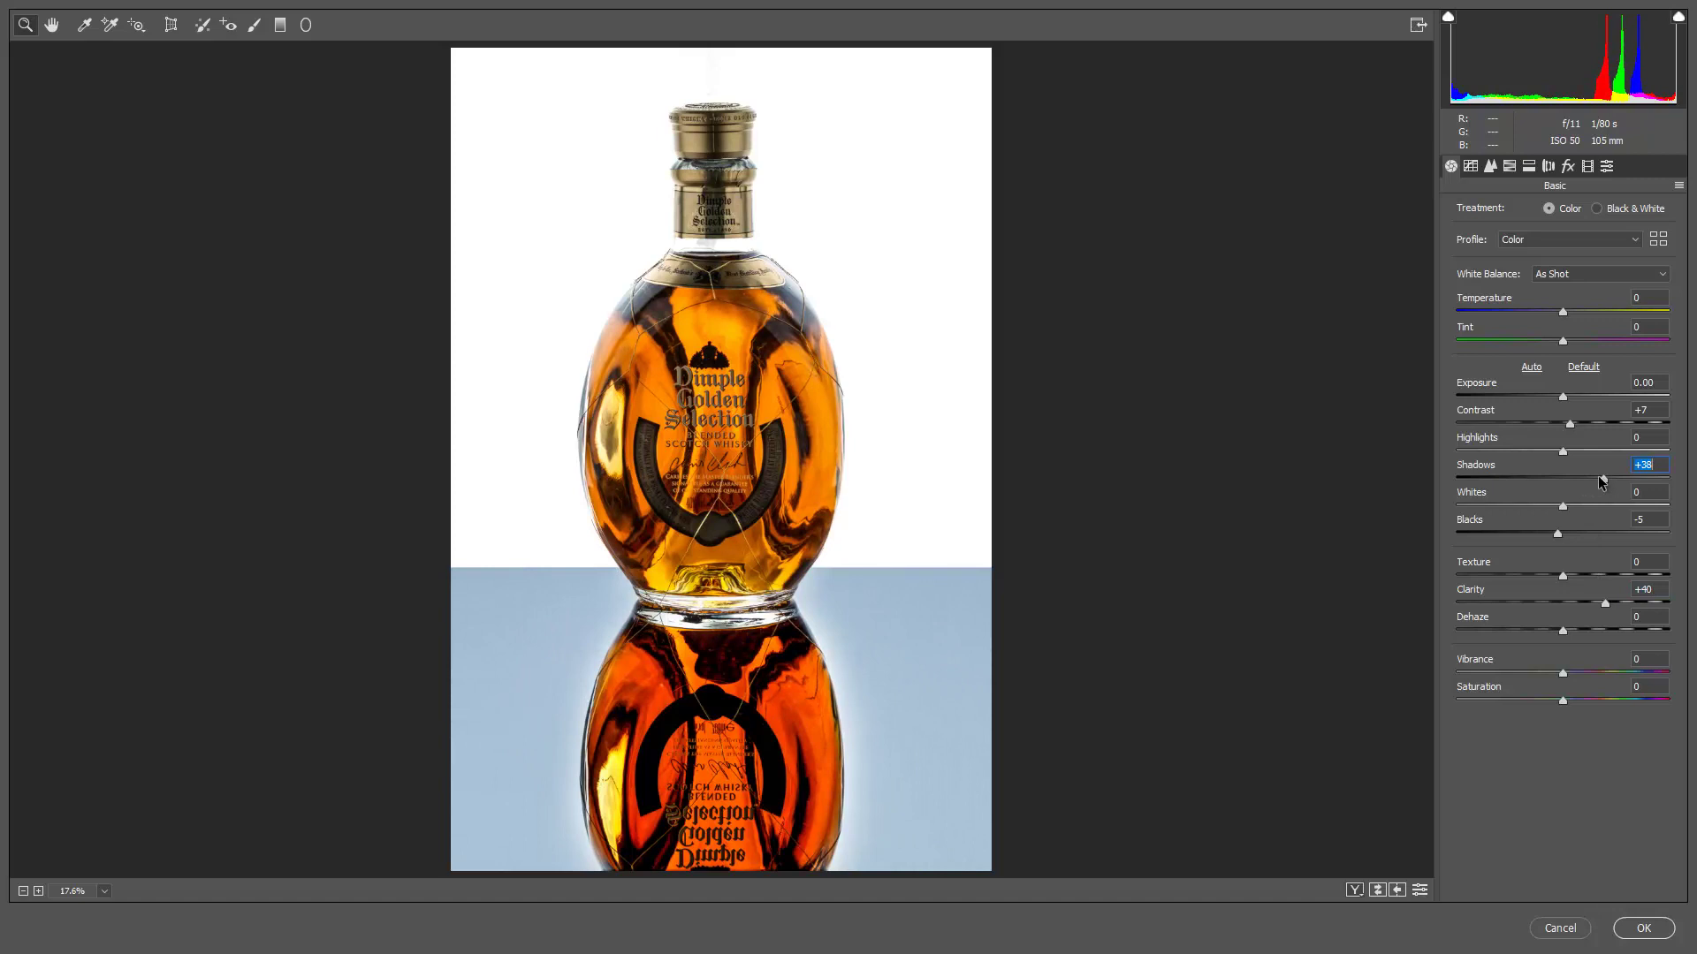
# Brighten the bottle image with Exposure +0.50 and enrich its colours with Vibrance +38
pyautogui.click(1563, 398)
pyautogui.moveTo(1564, 399); pyautogui.dragTo(1574, 415)
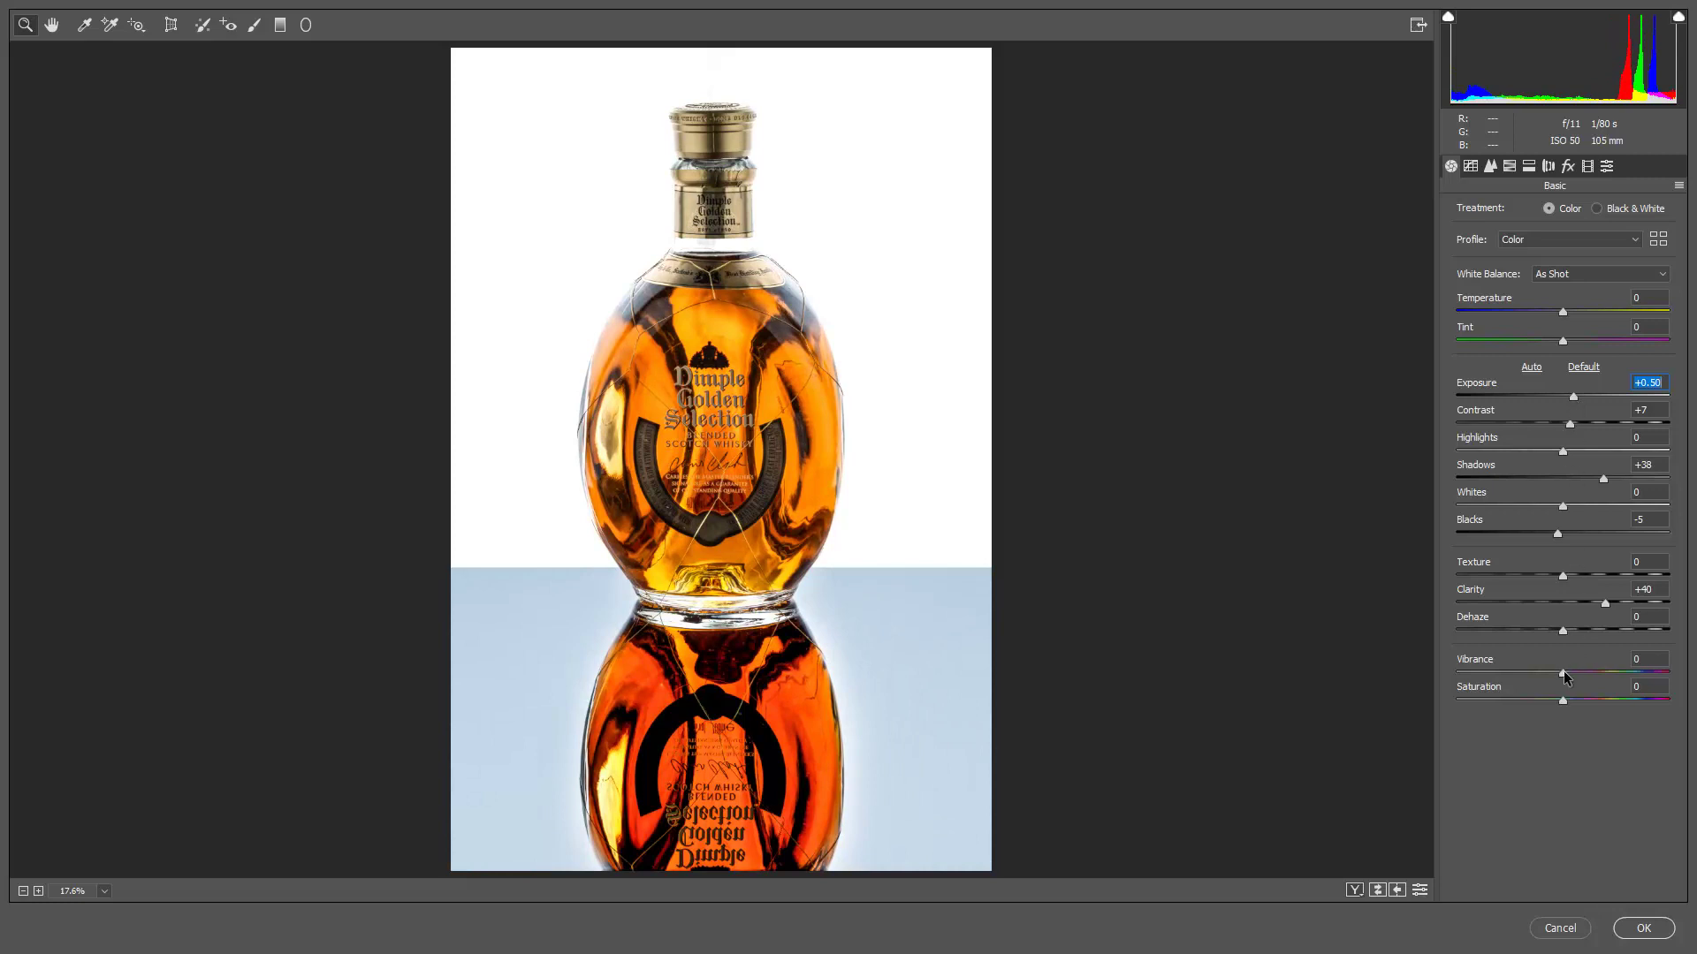
pyautogui.moveTo(1564, 676); pyautogui.dragTo(1600, 674)
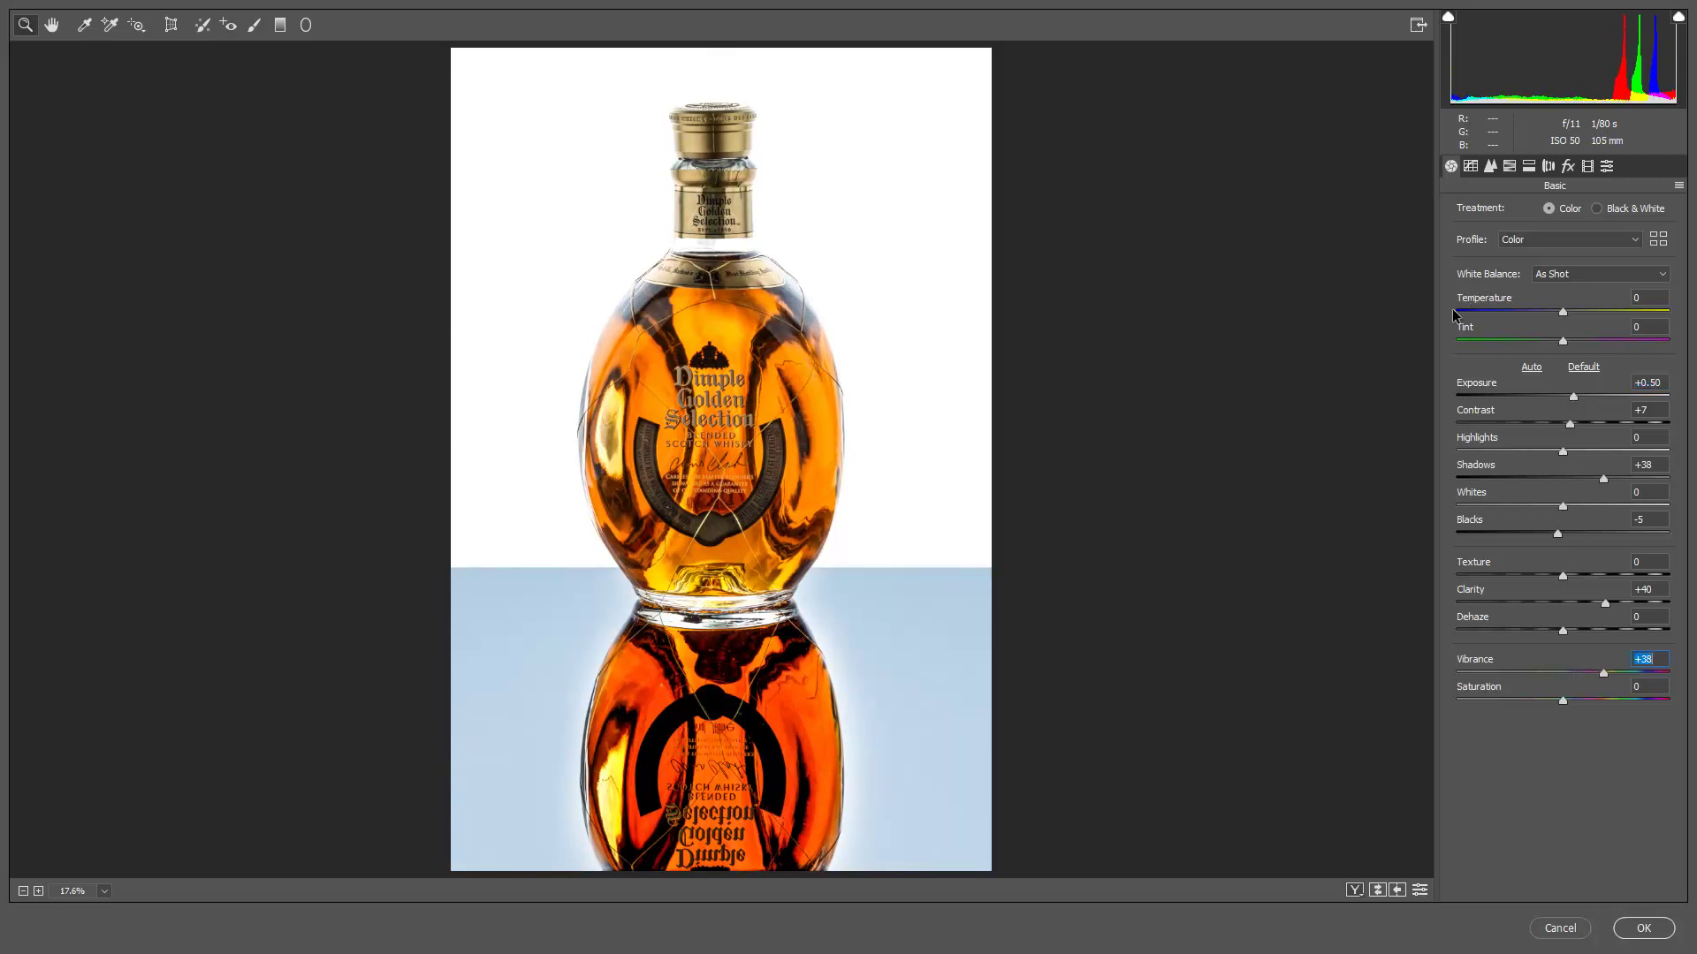
# Set the sharpening Amount to 37 with strong Masking, add slight luminance noise reduction, and apply the Camera Raw adjustments
pyautogui.click(1491, 167)
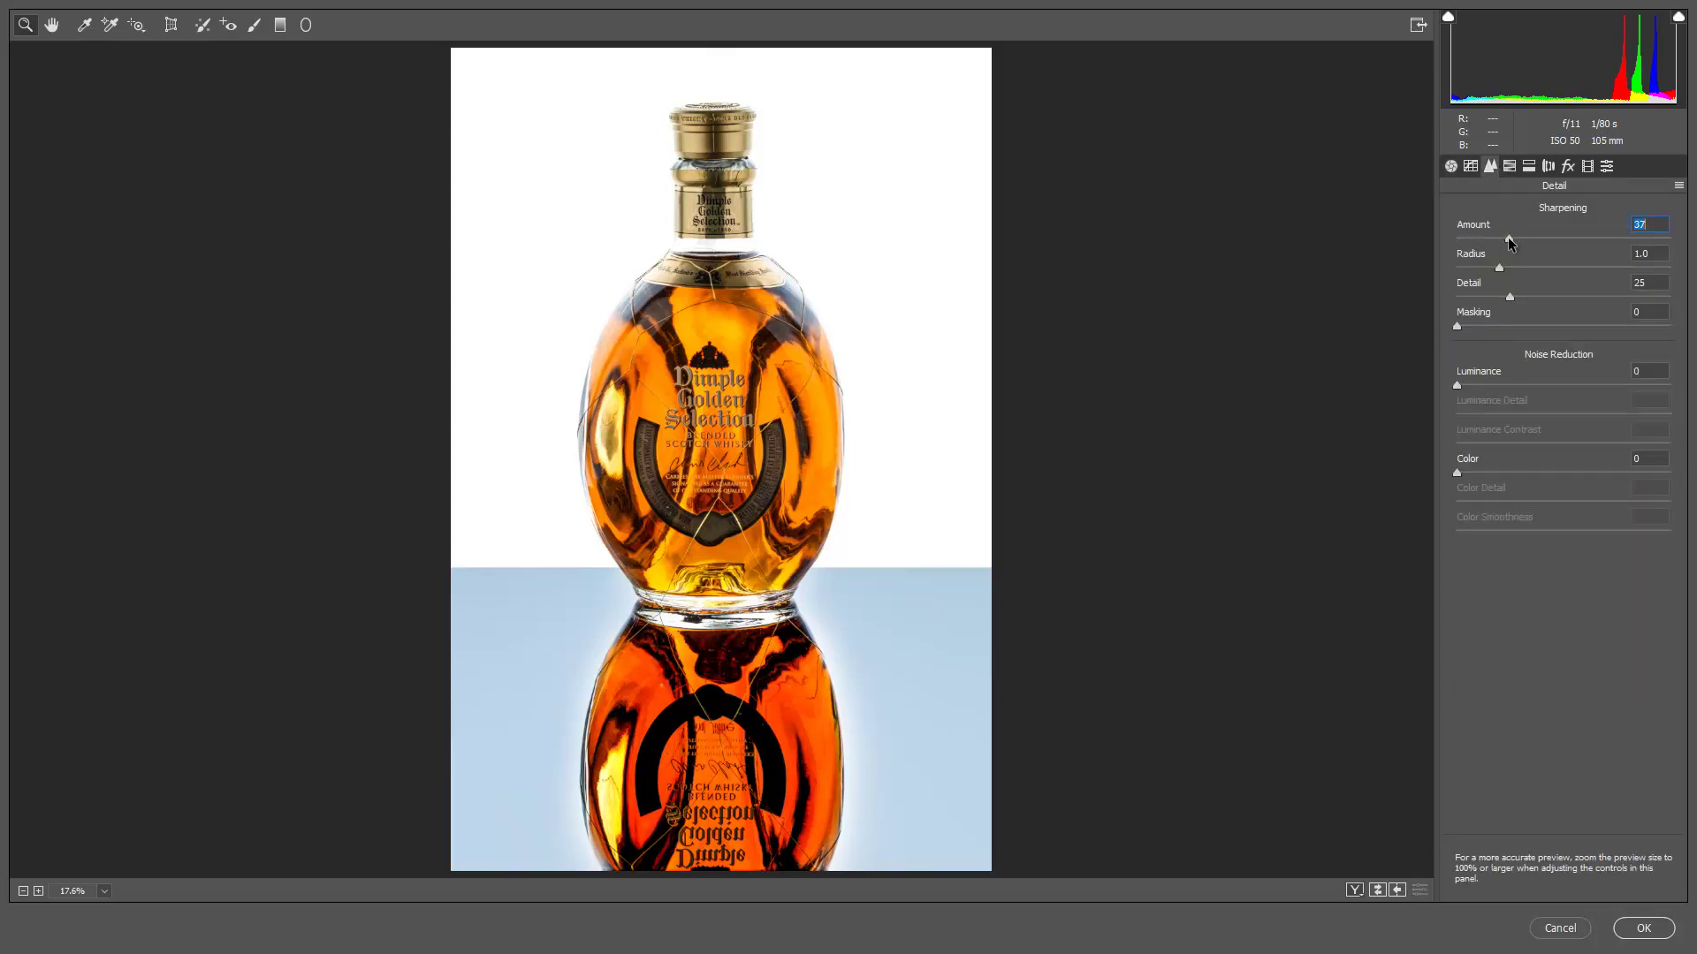
pyautogui.moveTo(1454, 327); pyautogui.dragTo(1619, 339)
pyautogui.click(1464, 384)
pyautogui.click(1642, 928)
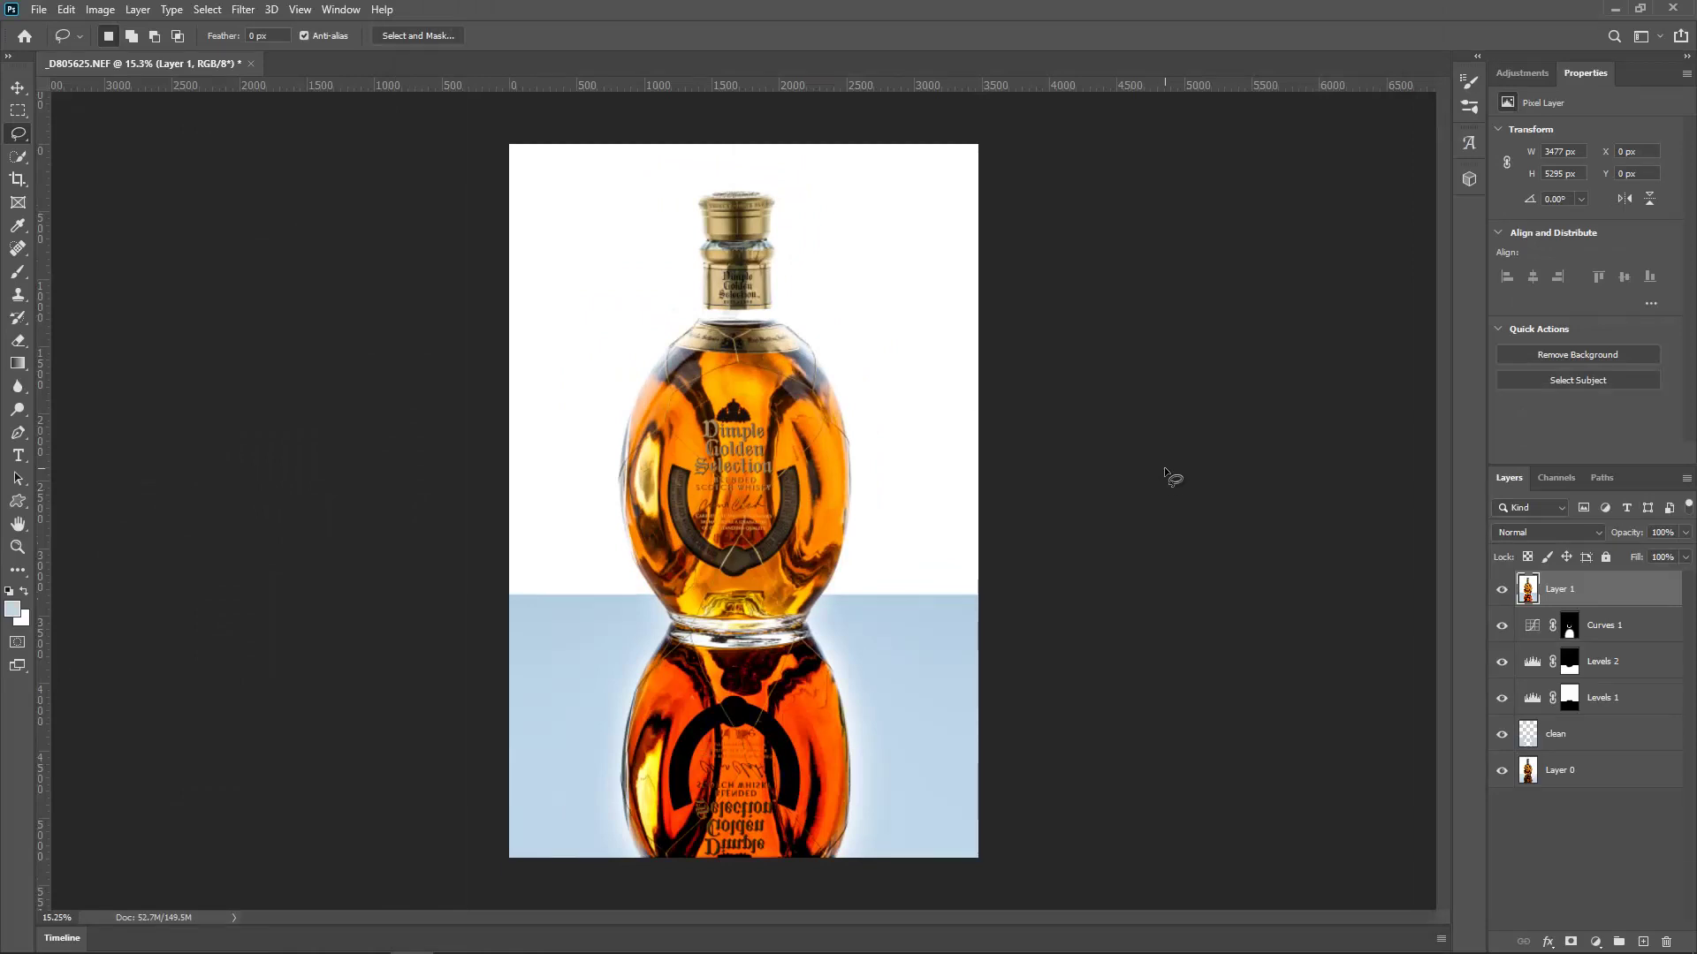
# Compare the retouched result with Layer 0 by repeatedly hiding and restoring all the other layers
pyautogui.keyDown('alt'); pyautogui.click(1501, 772); pyautogui.keyUp('alt')
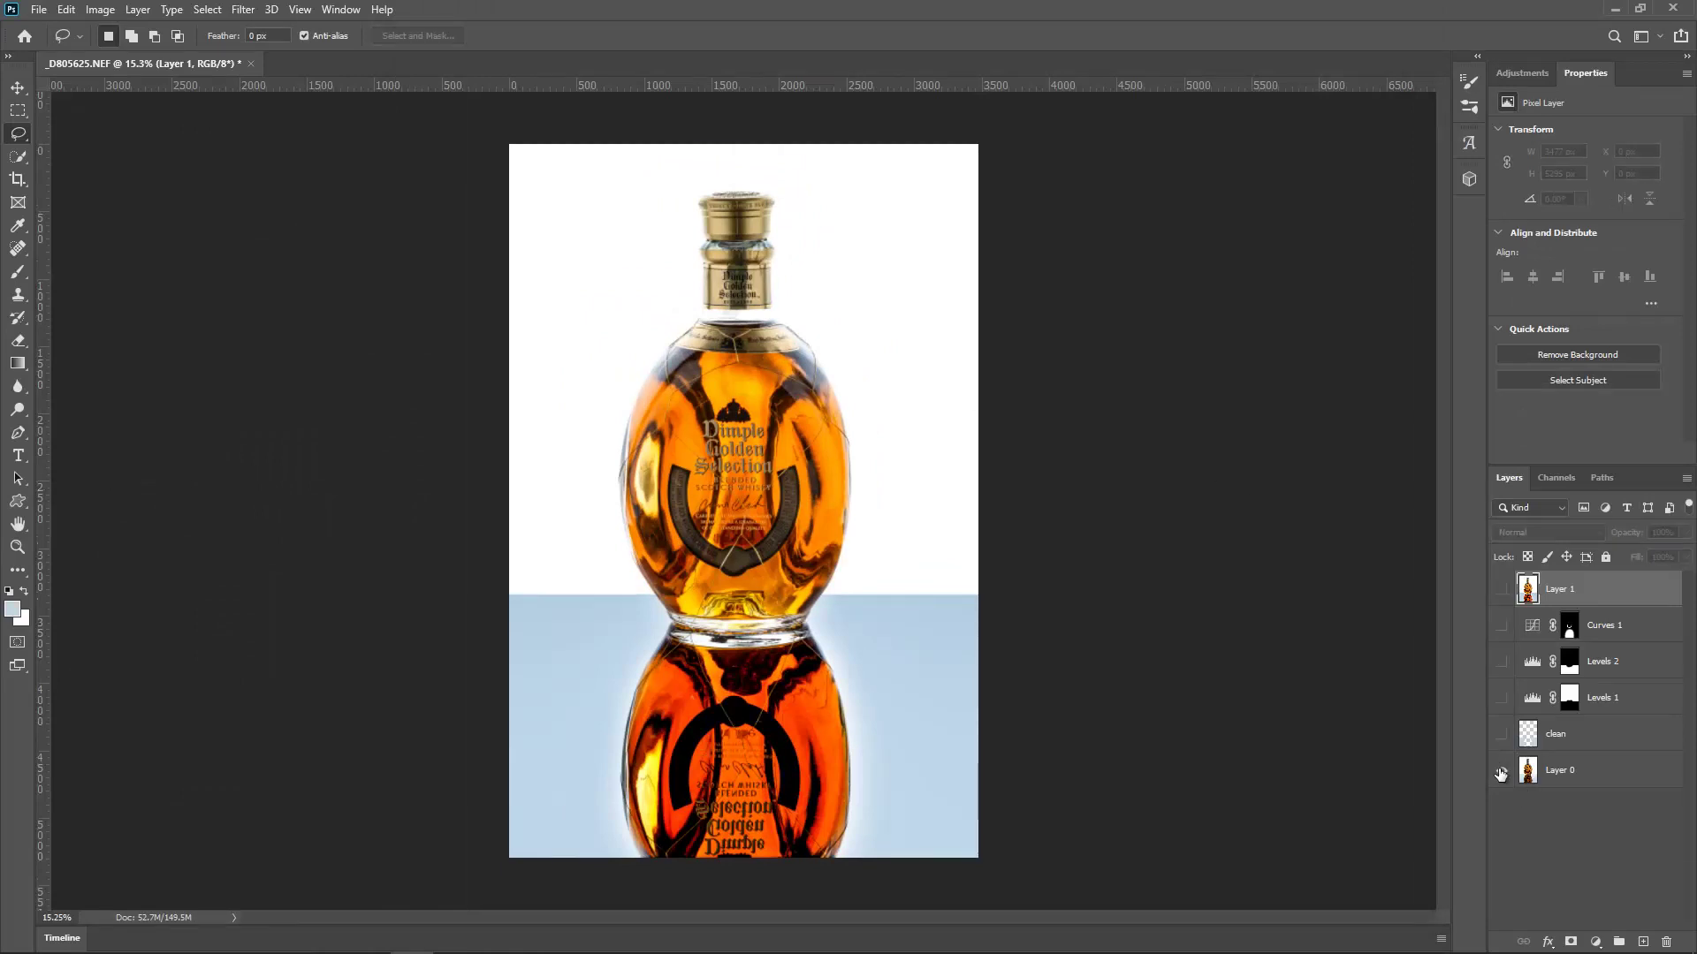
pyautogui.keyDown('alt'); pyautogui.click(1500, 772); pyautogui.keyUp('alt')
pyautogui.keyDown('alt'); pyautogui.click(1501, 772); pyautogui.keyUp('alt')
pyautogui.keyDown('alt'); pyautogui.click(1501, 772); pyautogui.keyUp('alt')
pyautogui.keyDown('alt'); pyautogui.click(1501, 772); pyautogui.keyUp('alt')
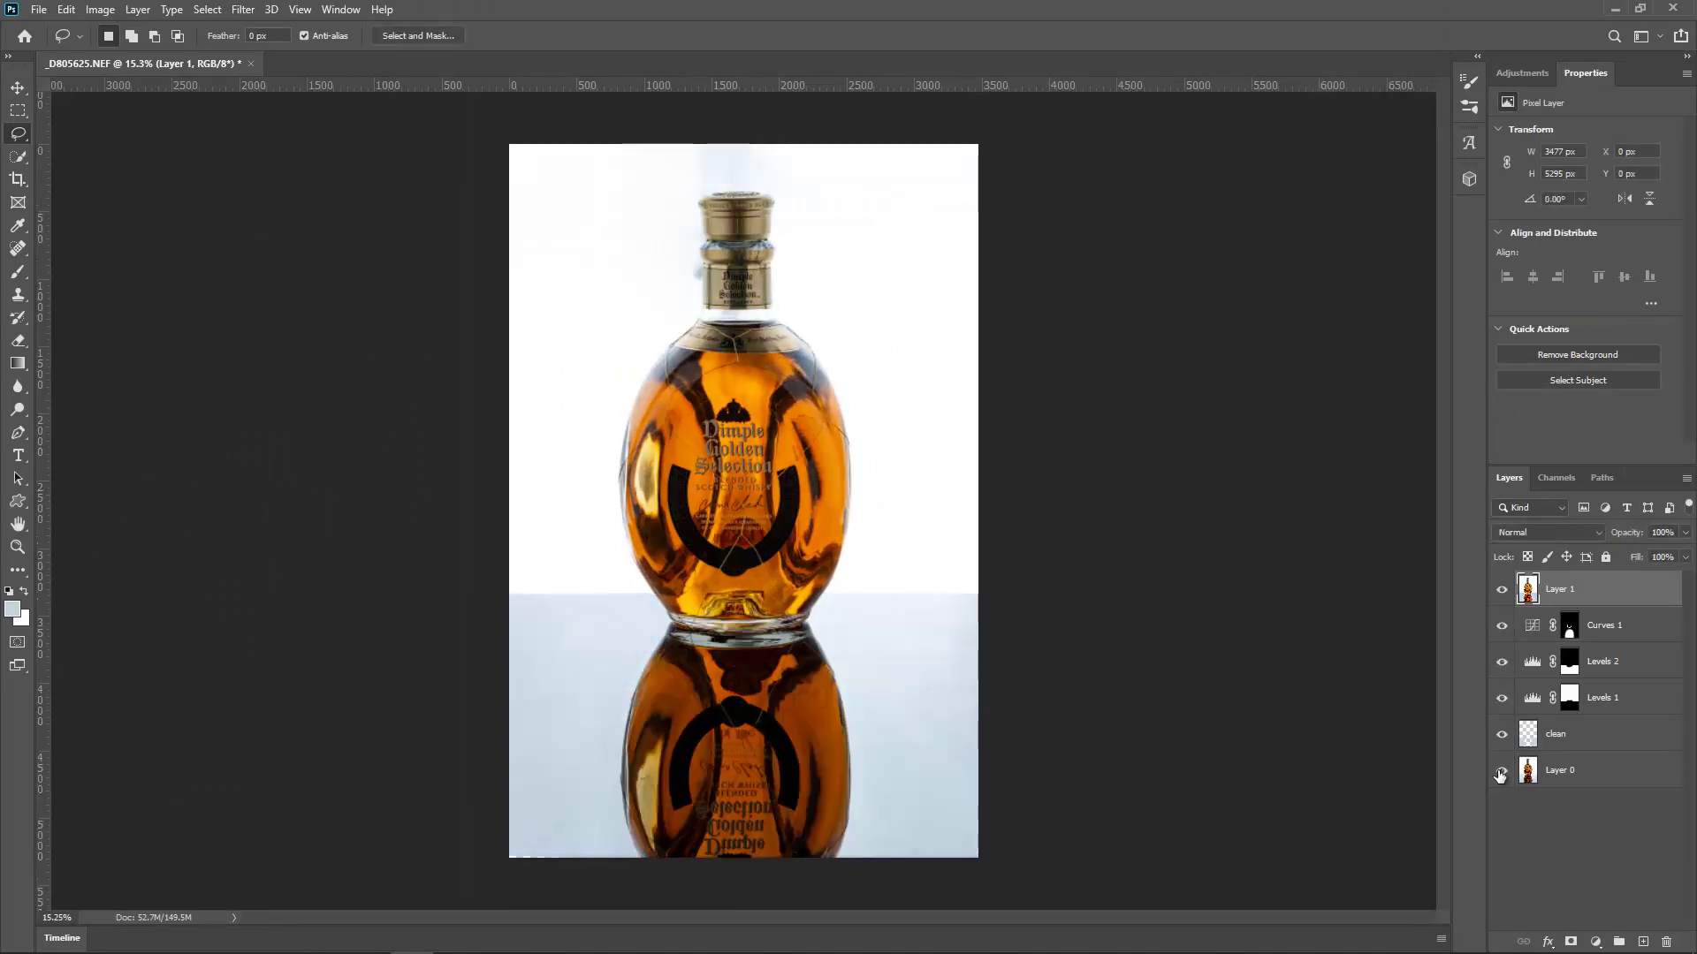
pyautogui.keyDown('alt'); pyautogui.click(1500, 772); pyautogui.keyUp('alt')
# Switch to Adobe Bridge, view the original _D805625.NEF photo full screen, and return to Photoshop for comparison
pyautogui.click(456, 937)
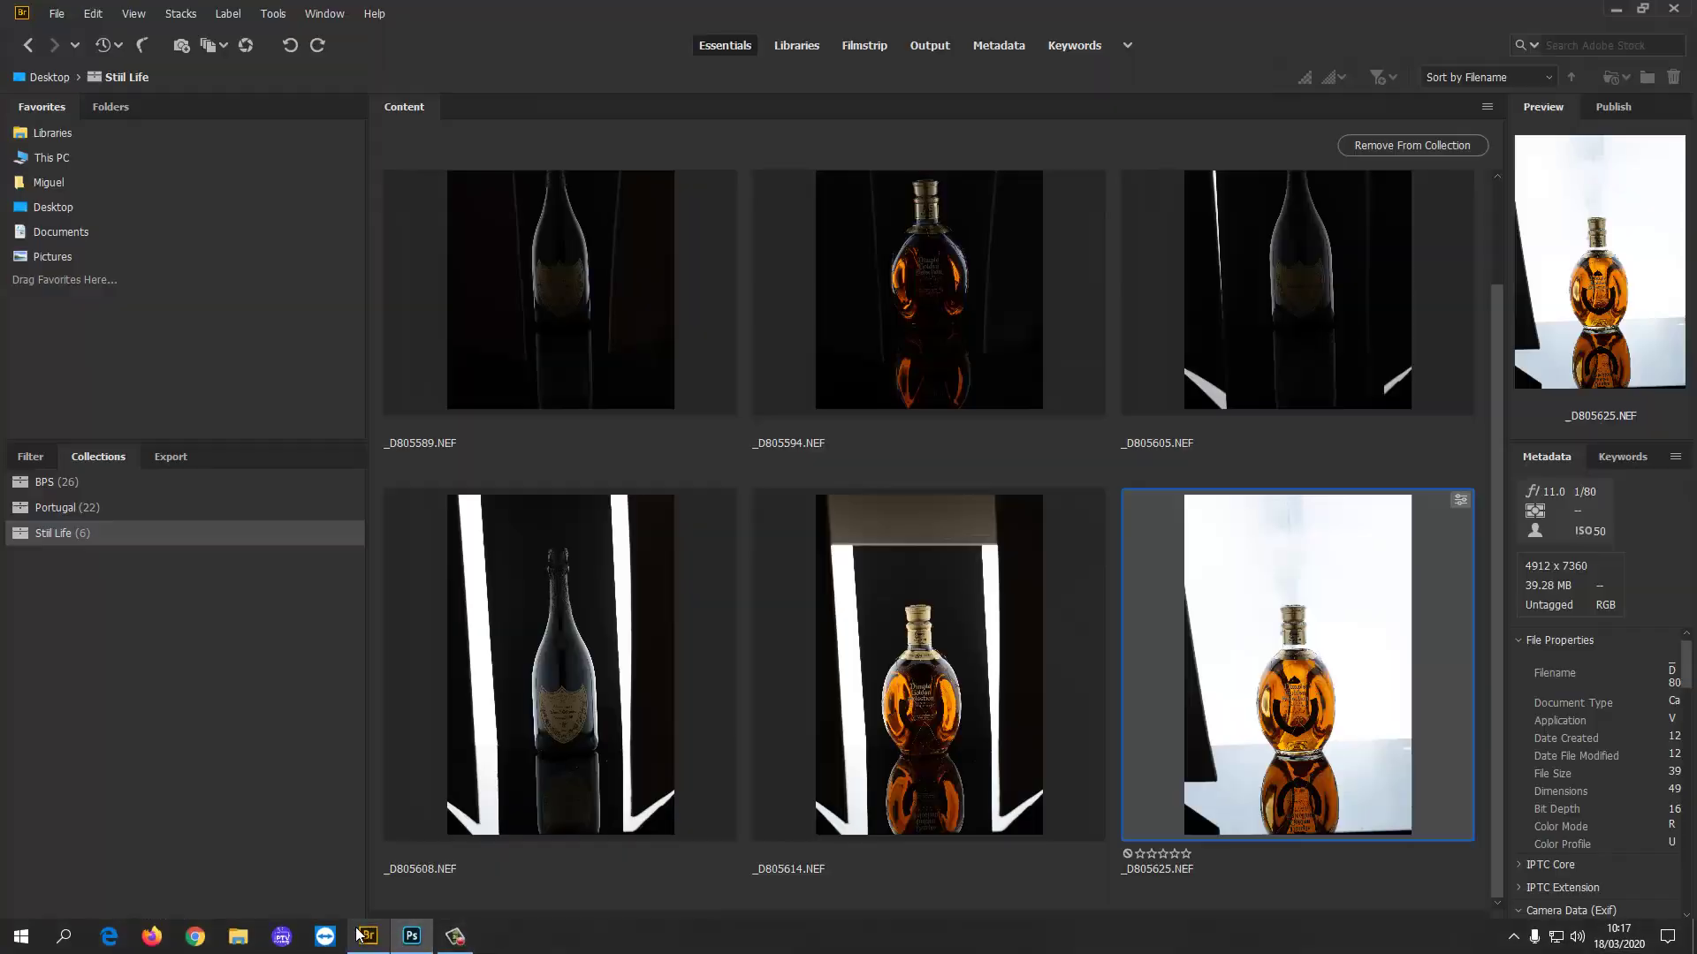
pyautogui.press('space')
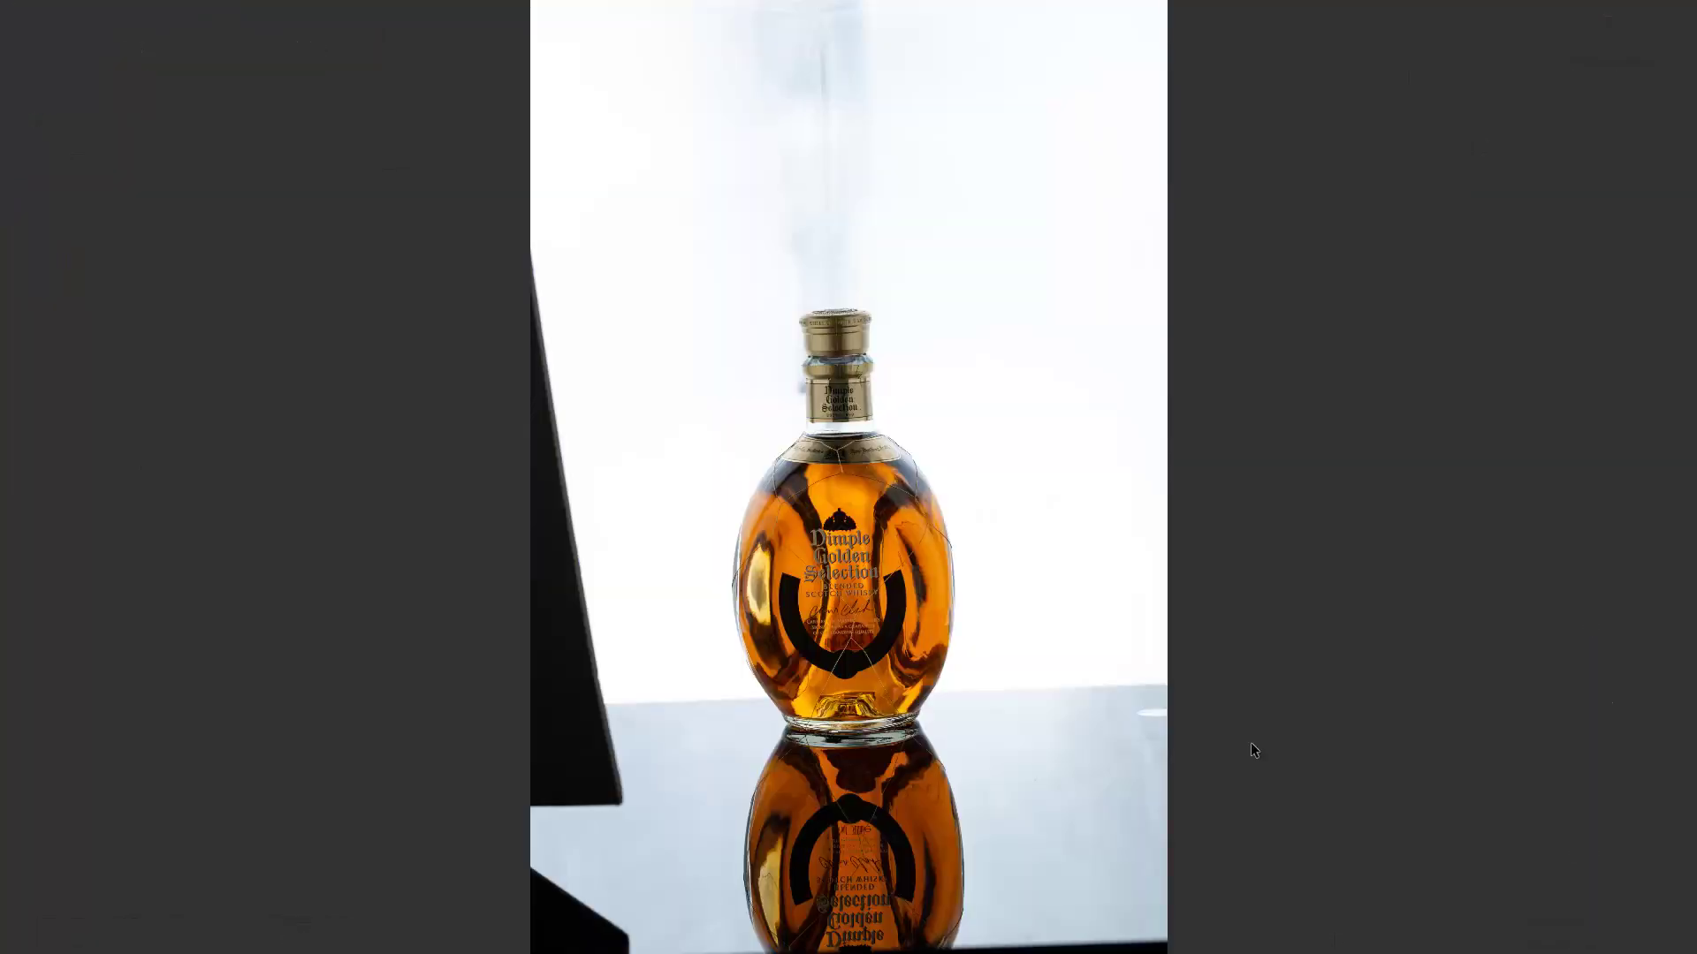
pyautogui.press('space')
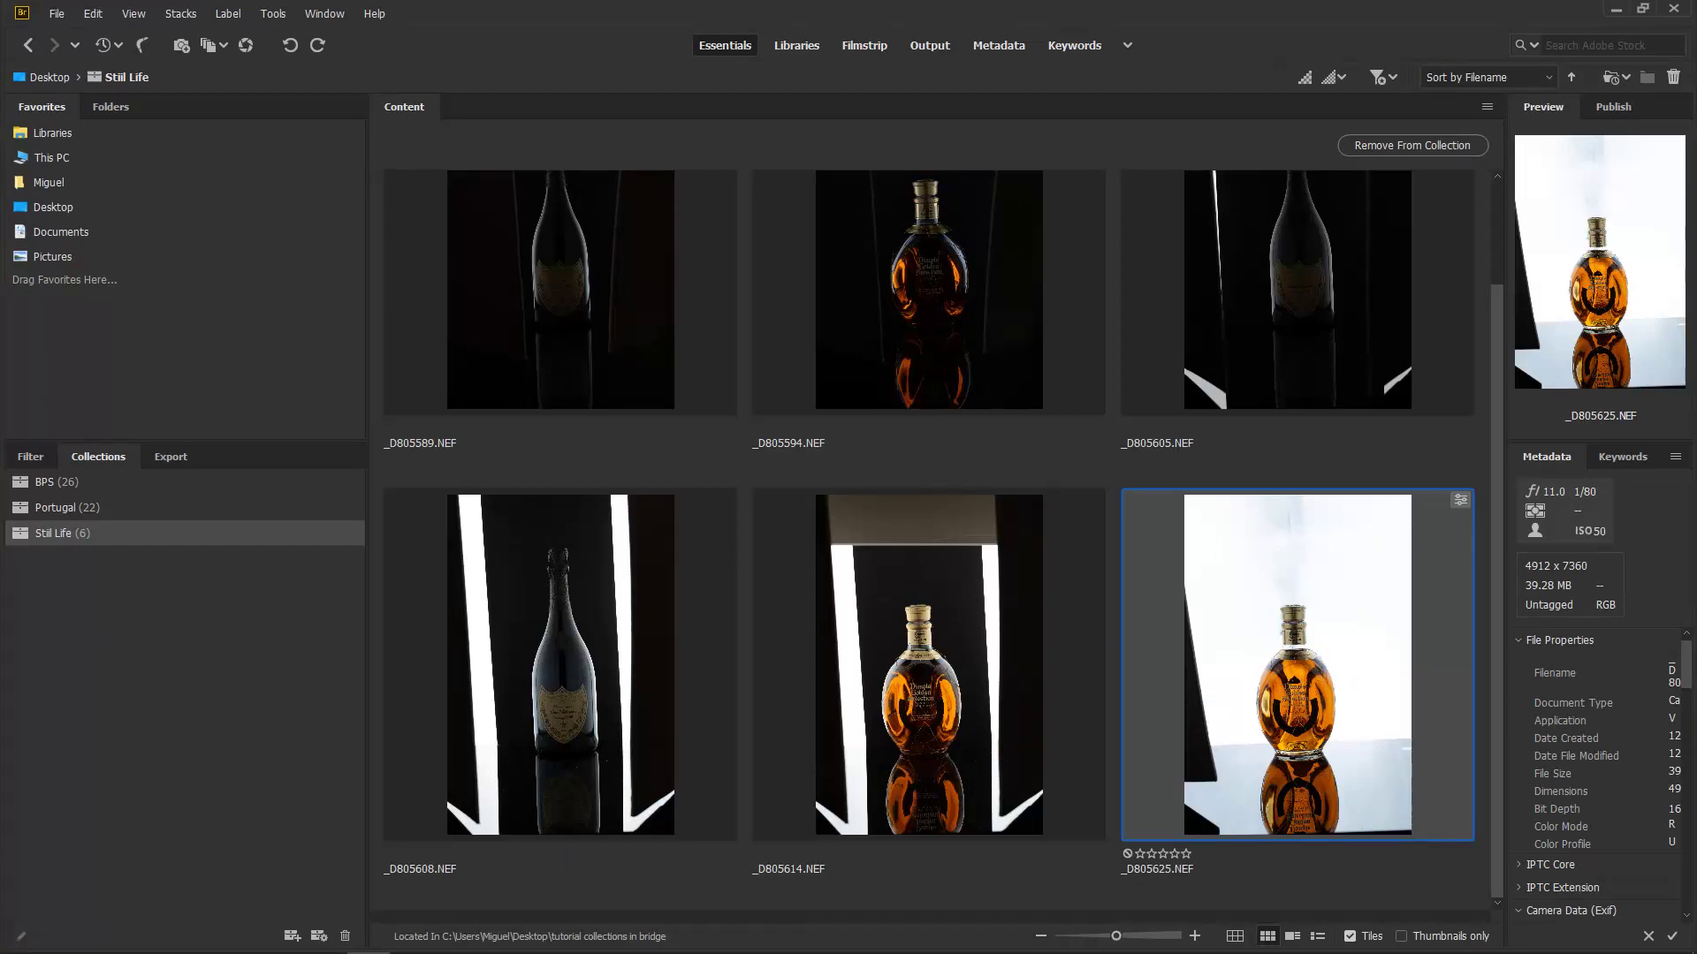
pyautogui.click(414, 937)
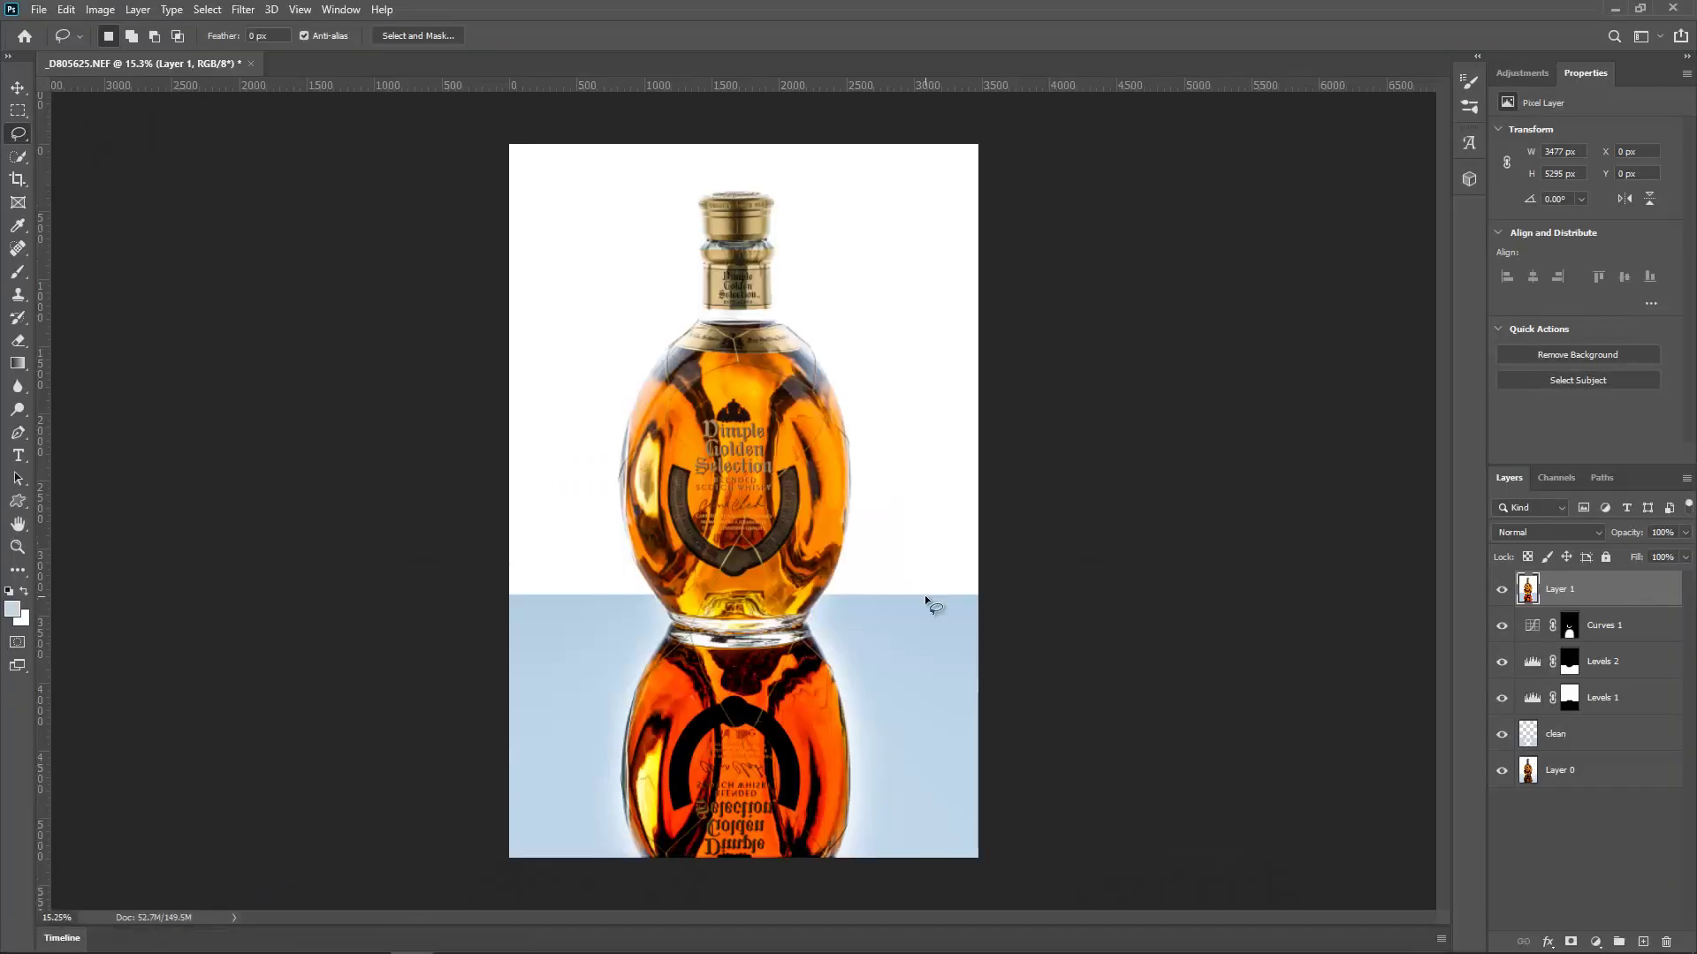